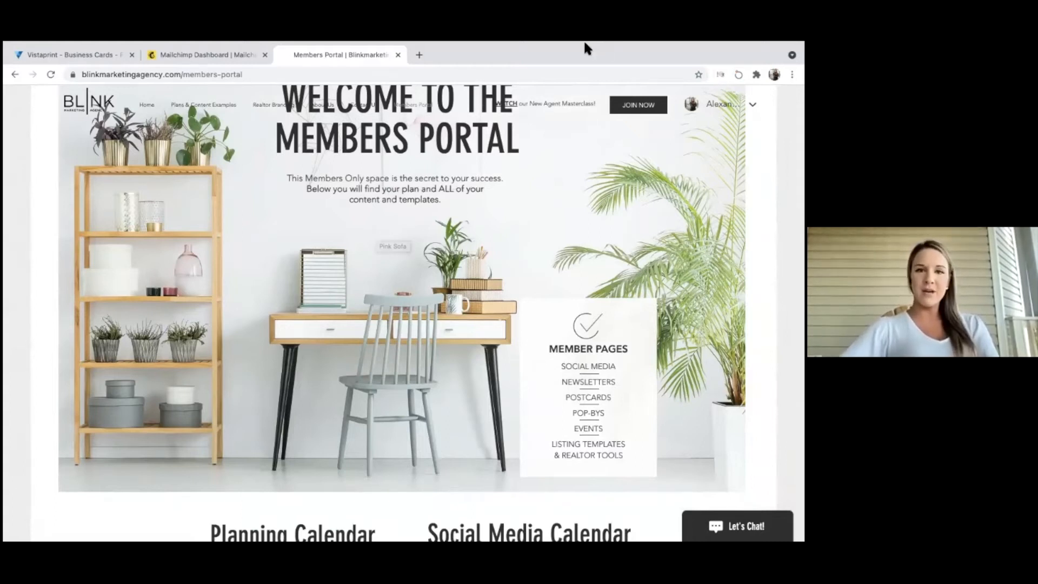
Scroll the Members Portal to The Plan & Content and open the Email Newsletters content page.
{"action": "scroll", "coordinate": [361, 292], "scroll_direction": "down", "scroll_amount": 8}
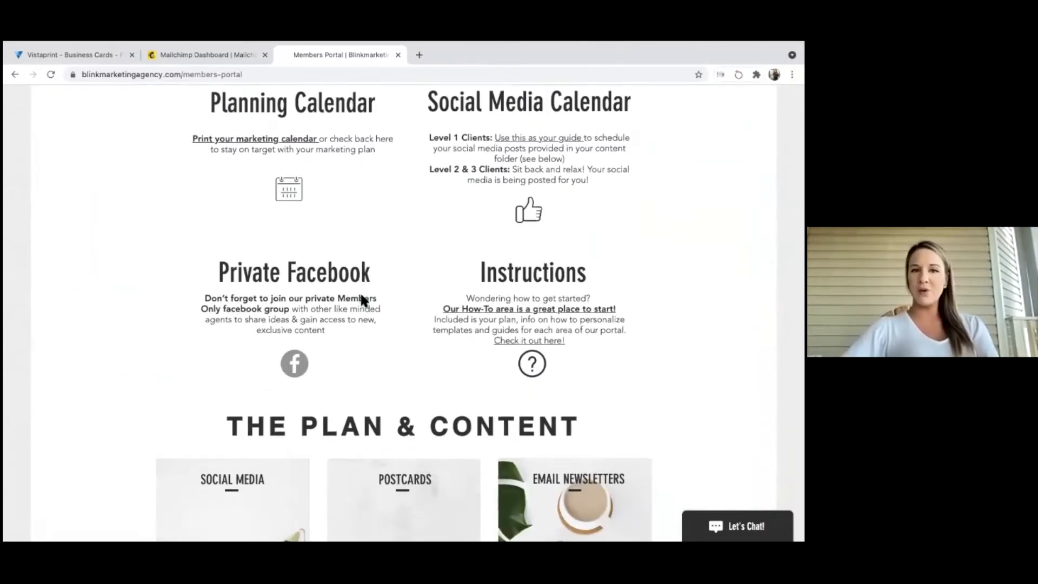
{"action": "scroll", "coordinate": [362, 296], "scroll_direction": "down", "scroll_amount": 4}
{"action": "scroll", "coordinate": [361, 295], "scroll_direction": "down", "scroll_amount": 2}
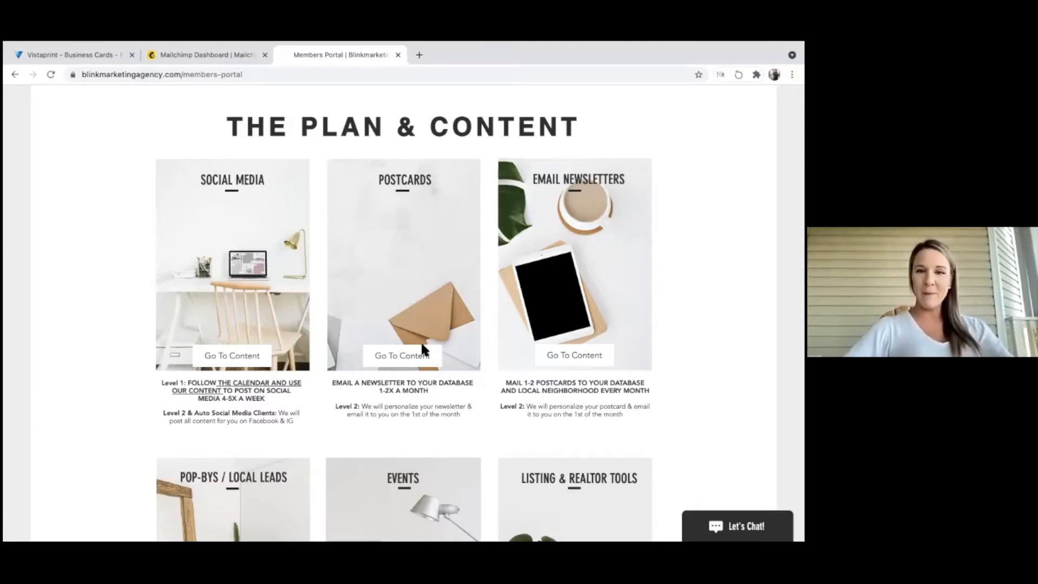
{"action": "left_click", "coordinate": [574, 355]}
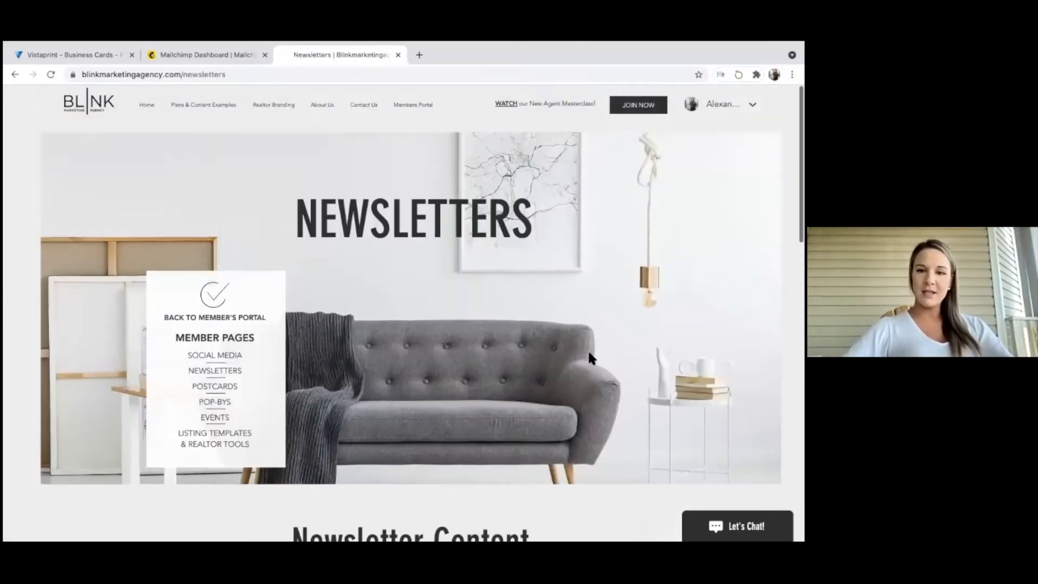
Open the Inspire Me newsletter style, then the May Newsletter template's Canva edit link.
{"action": "scroll", "coordinate": [588, 357], "scroll_direction": "down", "scroll_amount": 5}
{"action": "left_click", "coordinate": [495, 370]}
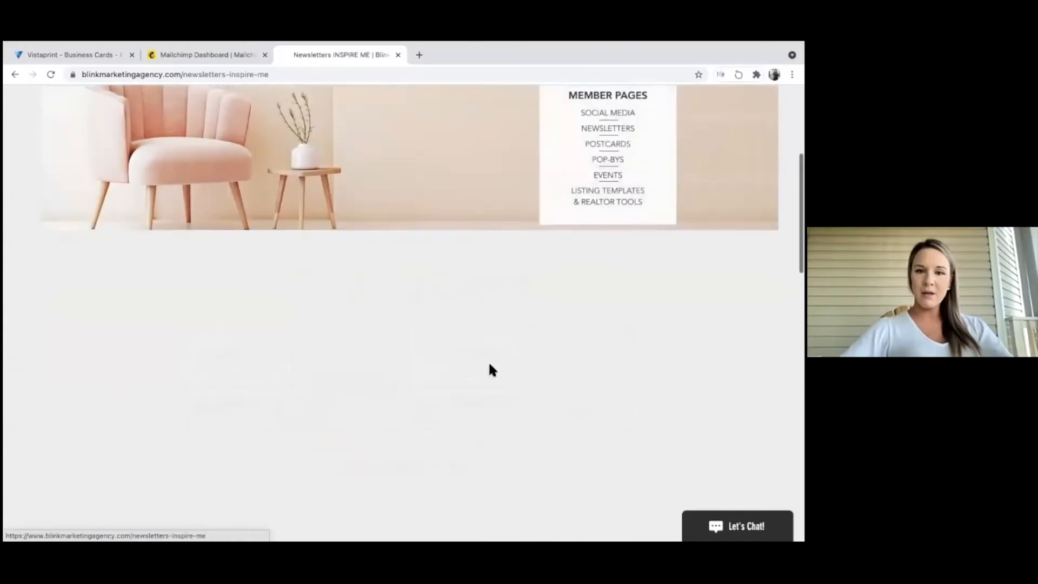
{"action": "scroll", "coordinate": [491, 371], "scroll_direction": "down", "scroll_amount": 5}
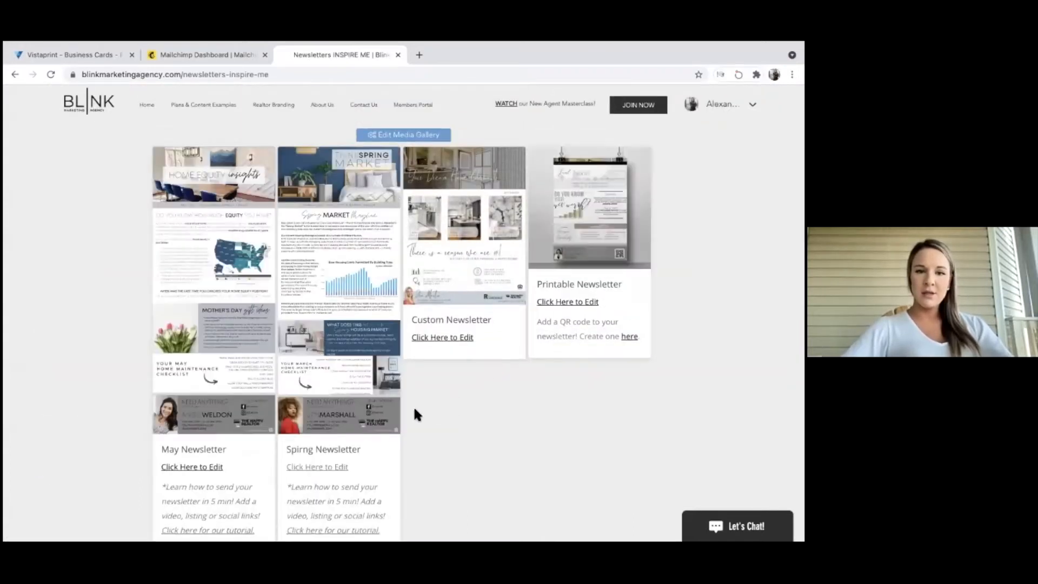
{"action": "scroll", "coordinate": [174, 469], "scroll_direction": "down", "scroll_amount": 2}
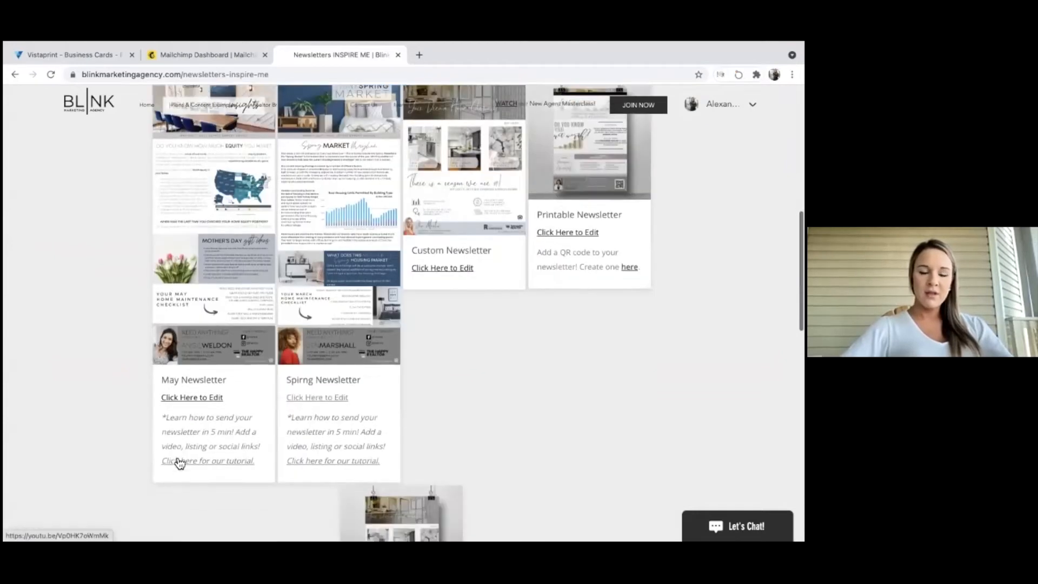
{"action": "left_click", "coordinate": [174, 396]}
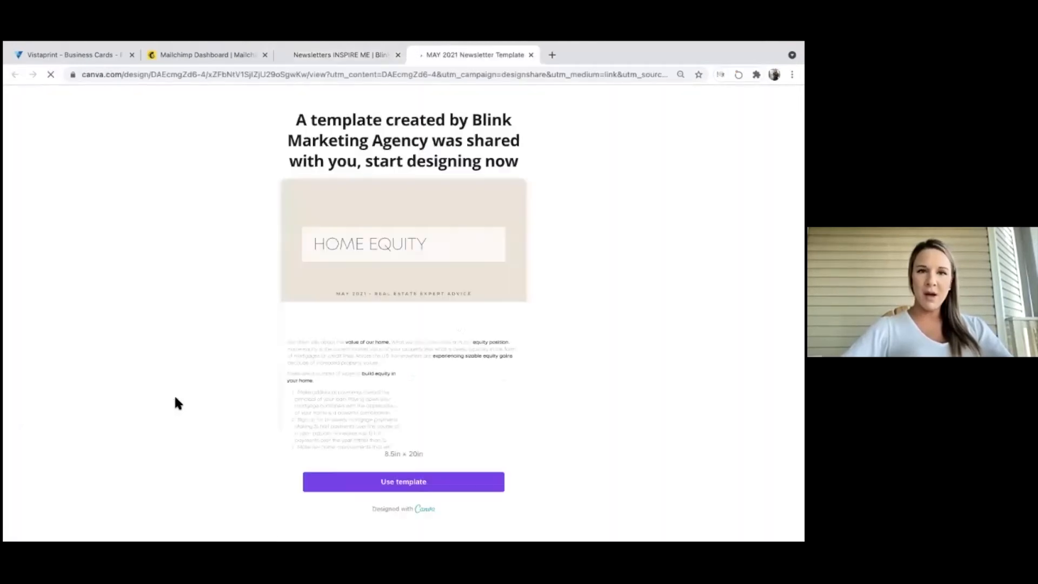
Use the shared template to make an editable copy of the May 2021 newsletter.
{"action": "left_click", "coordinate": [397, 485]}
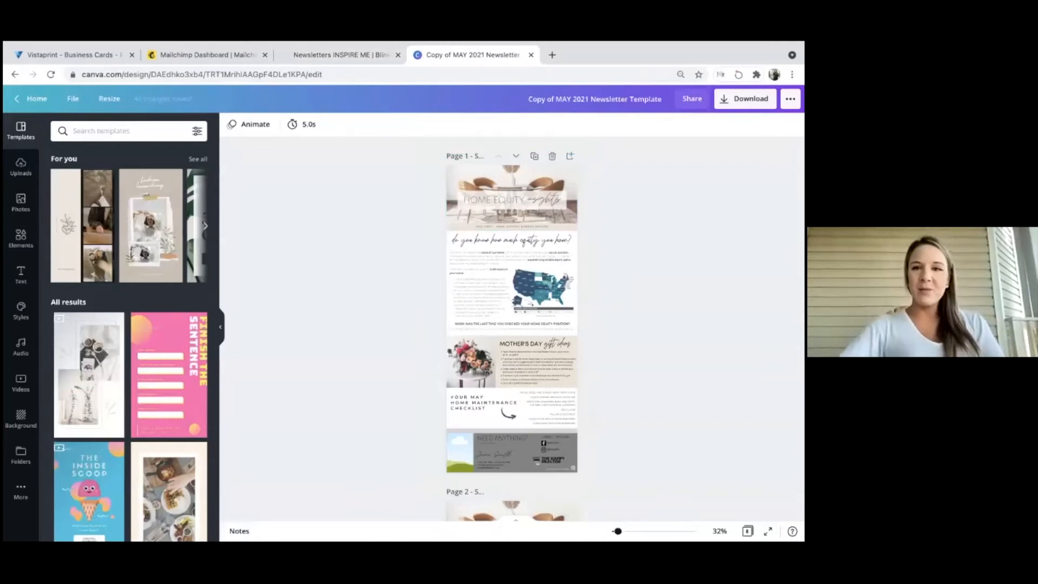
{"action": "scroll", "coordinate": [466, 234], "scroll_direction": "down", "scroll_amount": 2}
{"action": "scroll", "coordinate": [512, 324], "scroll_direction": "down", "scroll_amount": 3}
{"action": "scroll", "coordinate": [512, 325], "scroll_direction": "up", "scroll_amount": 4}
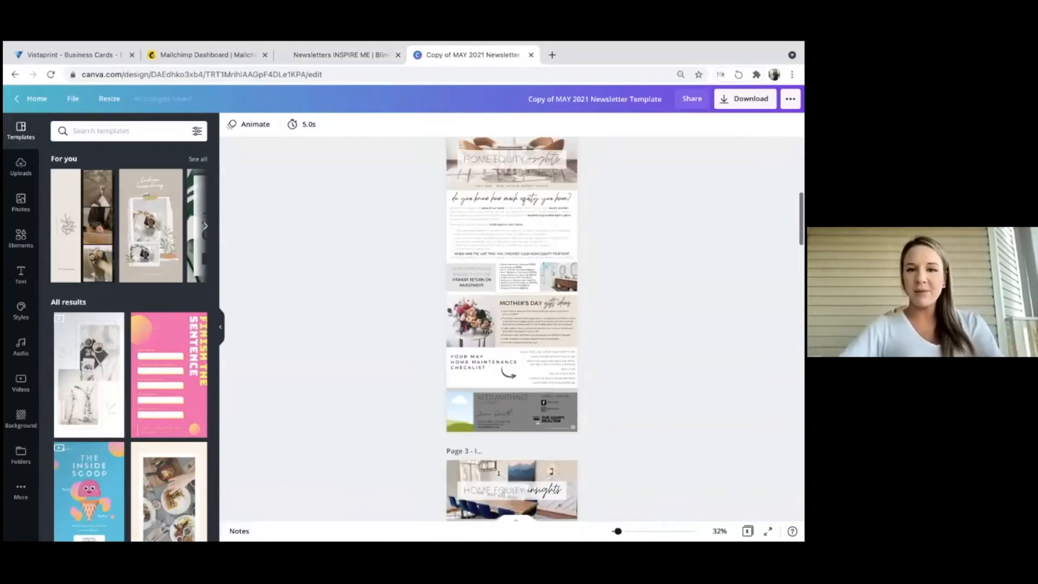
{"action": "scroll", "coordinate": [564, 271], "scroll_direction": "down", "scroll_amount": 8}
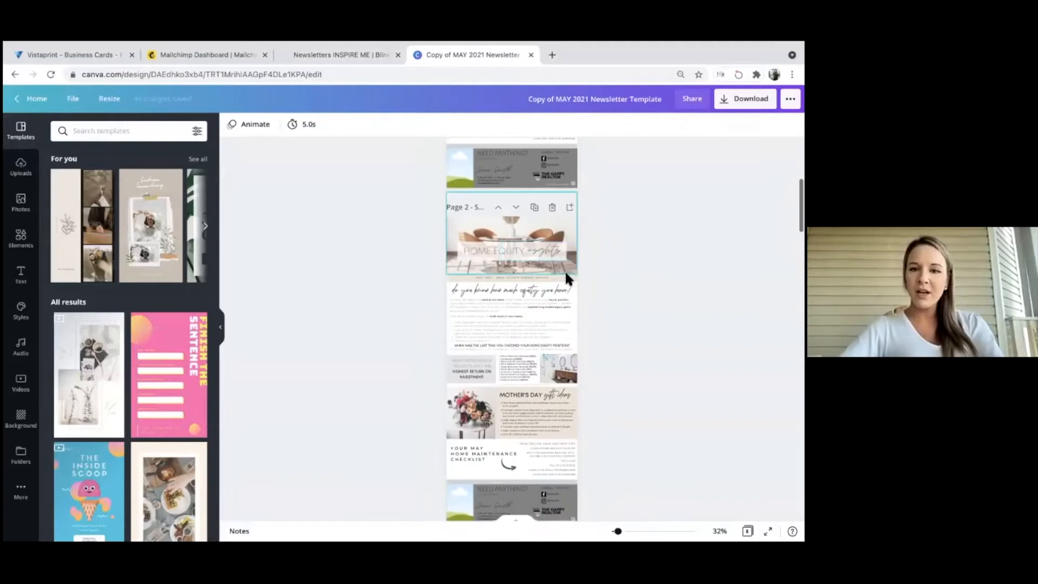
{"action": "scroll", "coordinate": [567, 278], "scroll_direction": "down", "scroll_amount": 4}
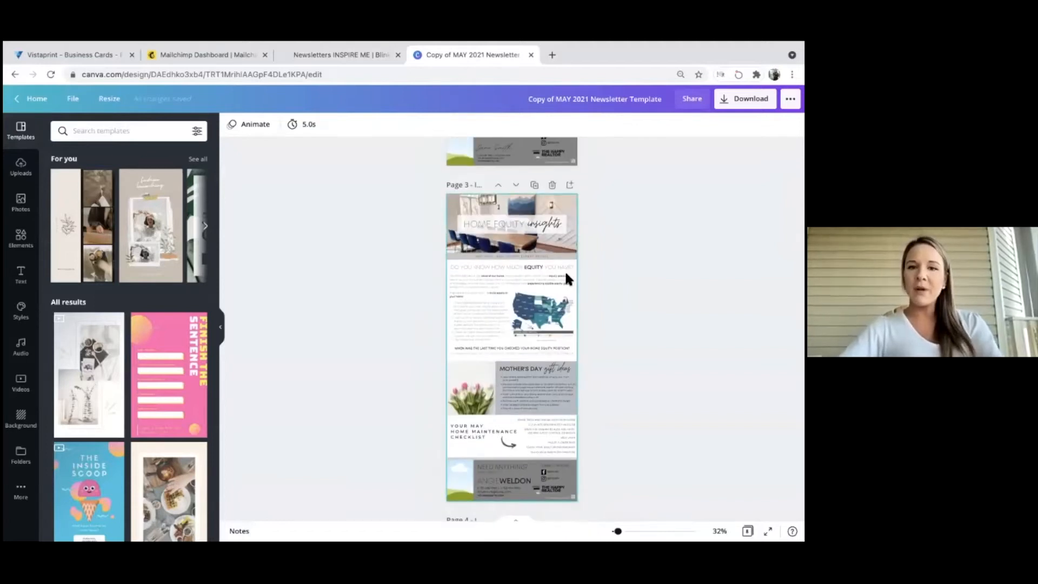
Look through pages 1–5 of the copied newsletter, checking Page 3's full name.
{"action": "left_click", "coordinate": [482, 182]}
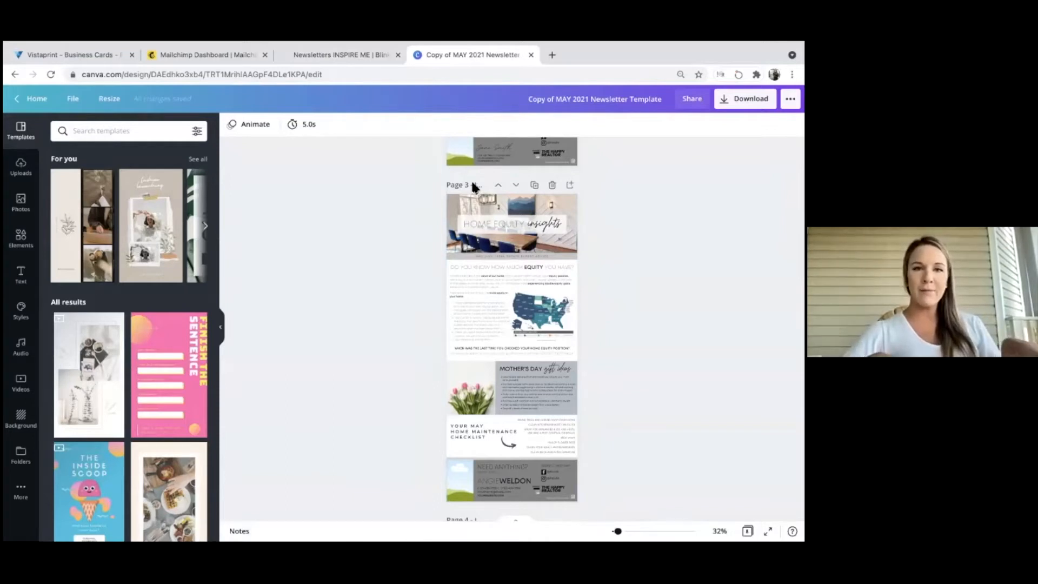
{"action": "scroll", "coordinate": [472, 185], "scroll_direction": "up", "scroll_amount": 10}
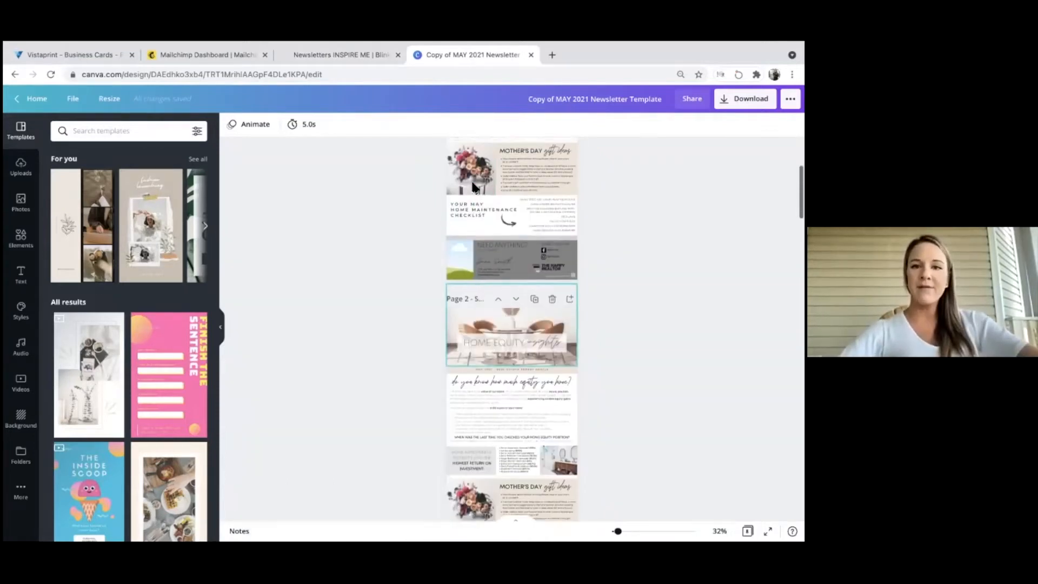
{"action": "scroll", "coordinate": [472, 187], "scroll_direction": "down", "scroll_amount": 10}
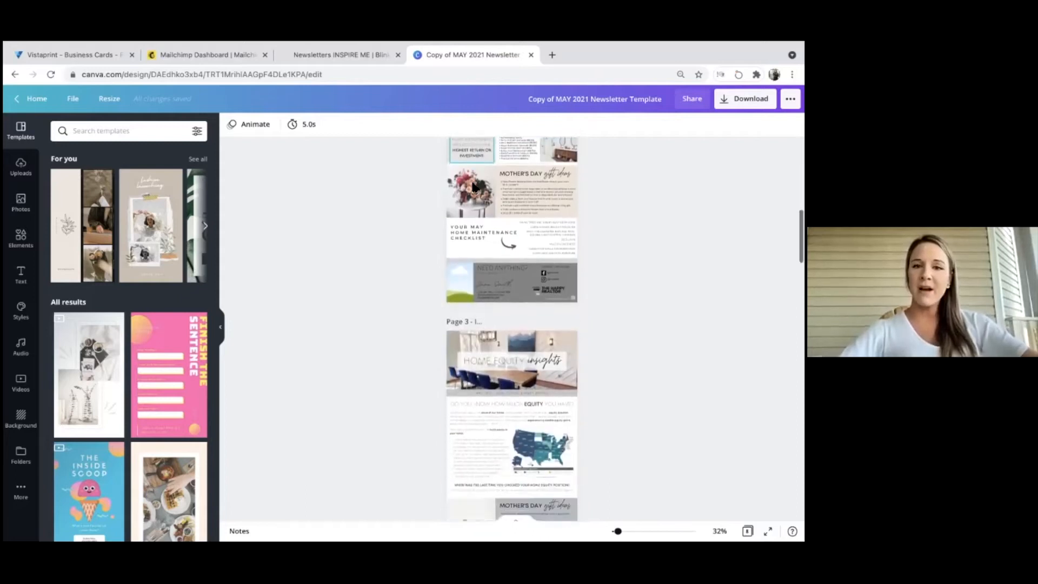
{"action": "scroll", "coordinate": [472, 188], "scroll_direction": "down", "scroll_amount": 1}
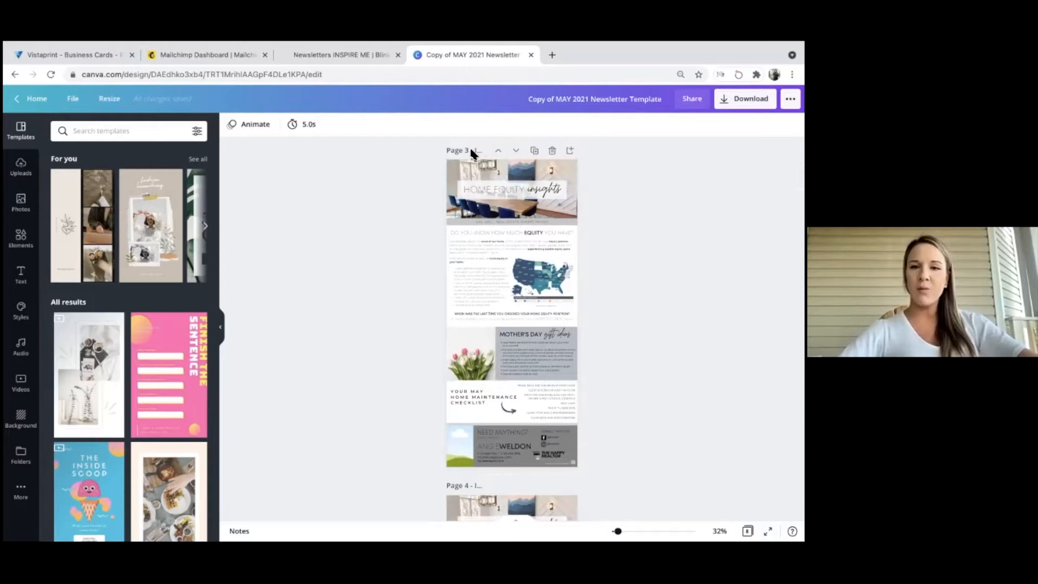
{"action": "scroll", "coordinate": [471, 154], "scroll_direction": "down", "scroll_amount": 3}
{"action": "scroll", "coordinate": [471, 154], "scroll_direction": "down", "scroll_amount": 10}
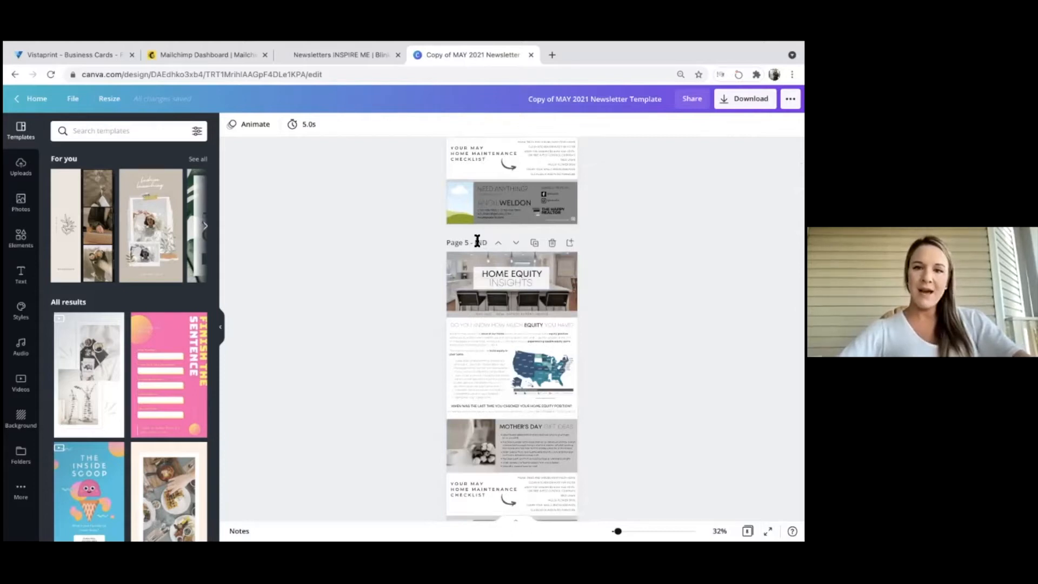
{"action": "scroll", "coordinate": [476, 235], "scroll_direction": "up", "scroll_amount": 8}
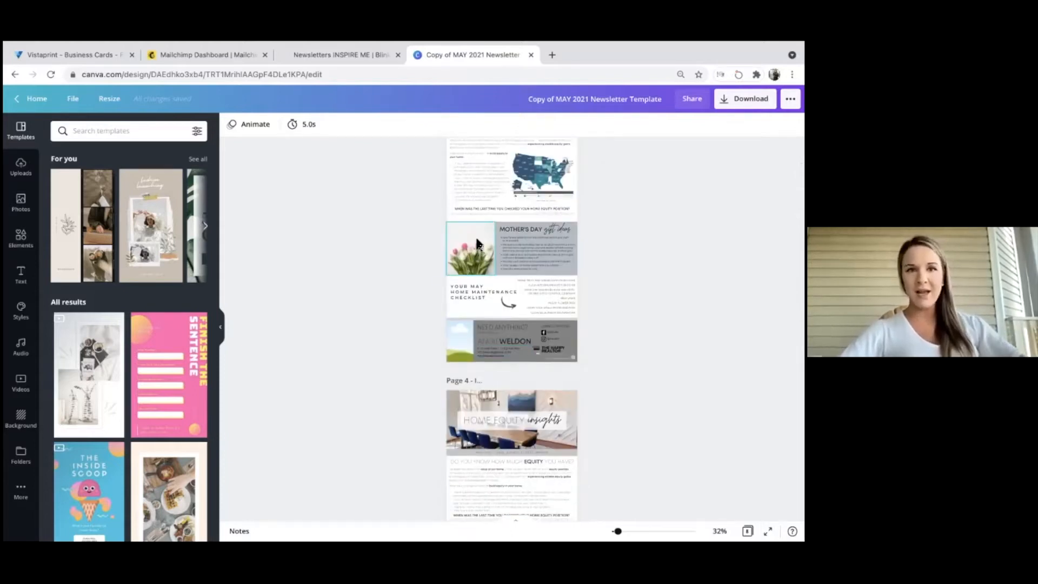
{"action": "scroll", "coordinate": [475, 235], "scroll_direction": "up", "scroll_amount": 2}
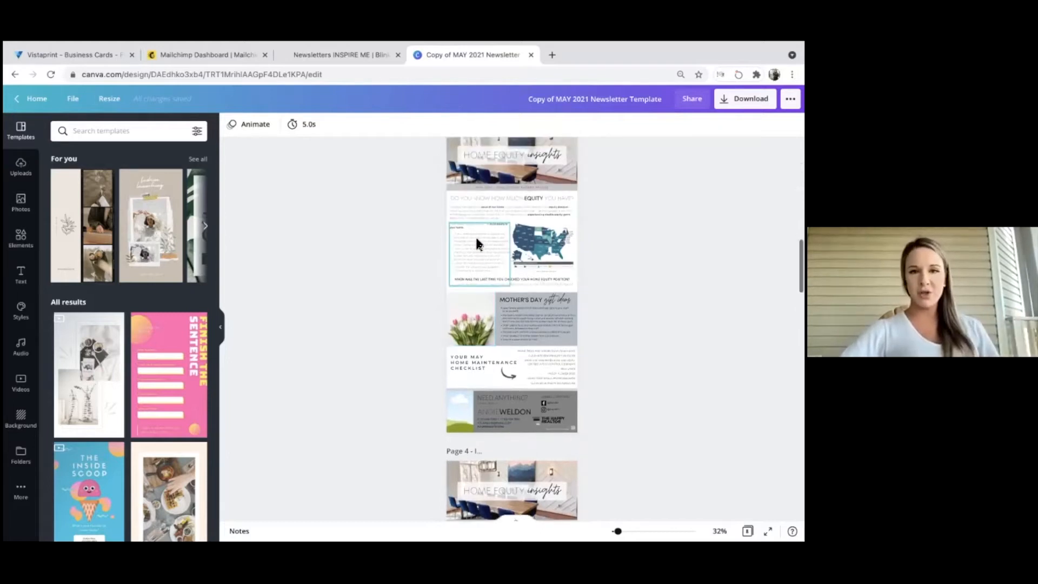
{"action": "scroll", "coordinate": [475, 243], "scroll_direction": "up", "scroll_amount": 2}
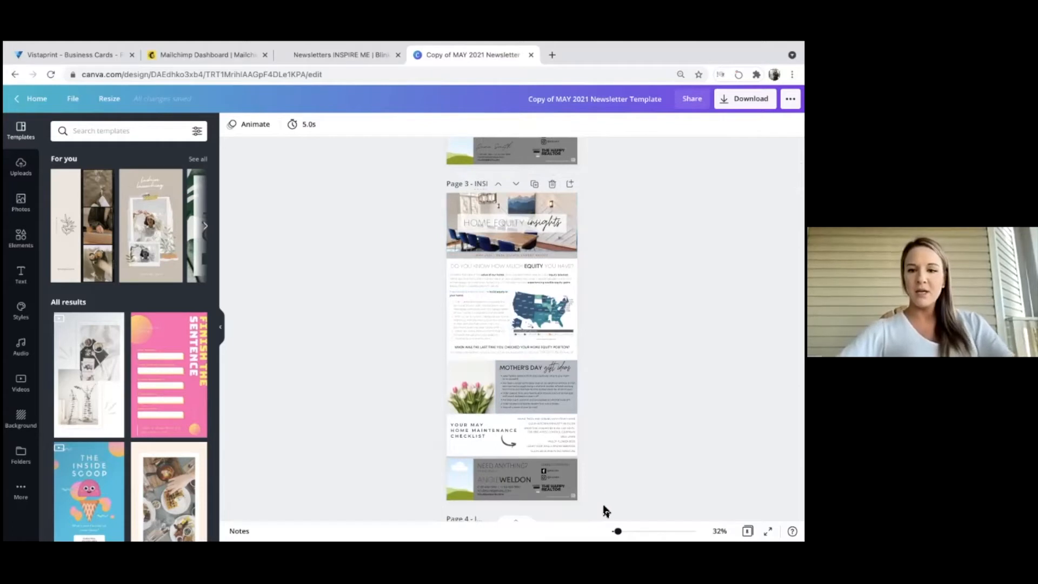
Zoom to 60% and replace the footer's sample name with the agent's name, first name bold.
{"action": "left_click_drag", "start_coordinate": [618, 532], "coordinate": [627, 532]}
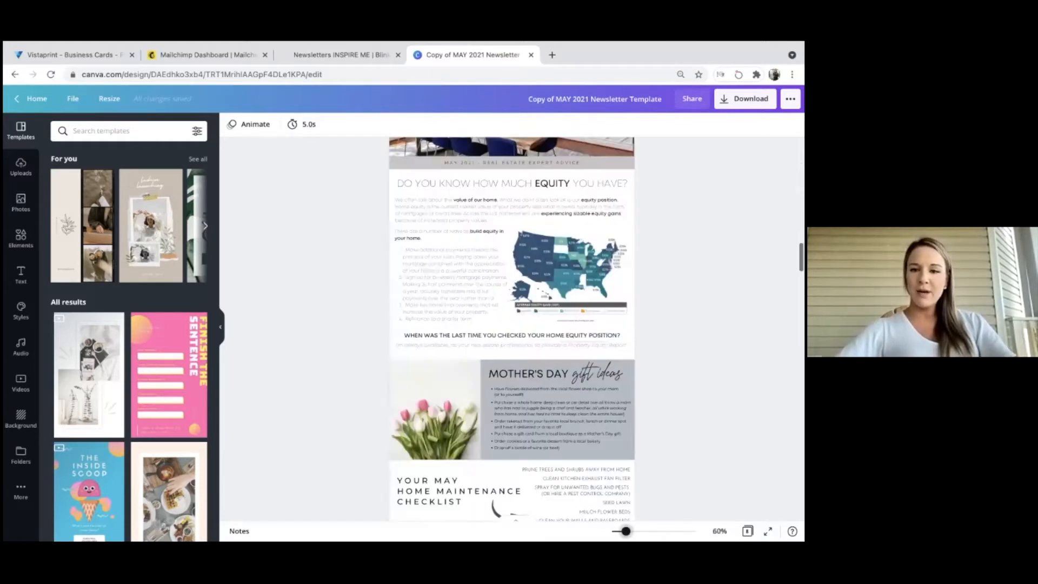
{"action": "scroll", "coordinate": [611, 425], "scroll_direction": "down", "scroll_amount": 3}
{"action": "scroll", "coordinate": [492, 343], "scroll_direction": "down", "scroll_amount": 1}
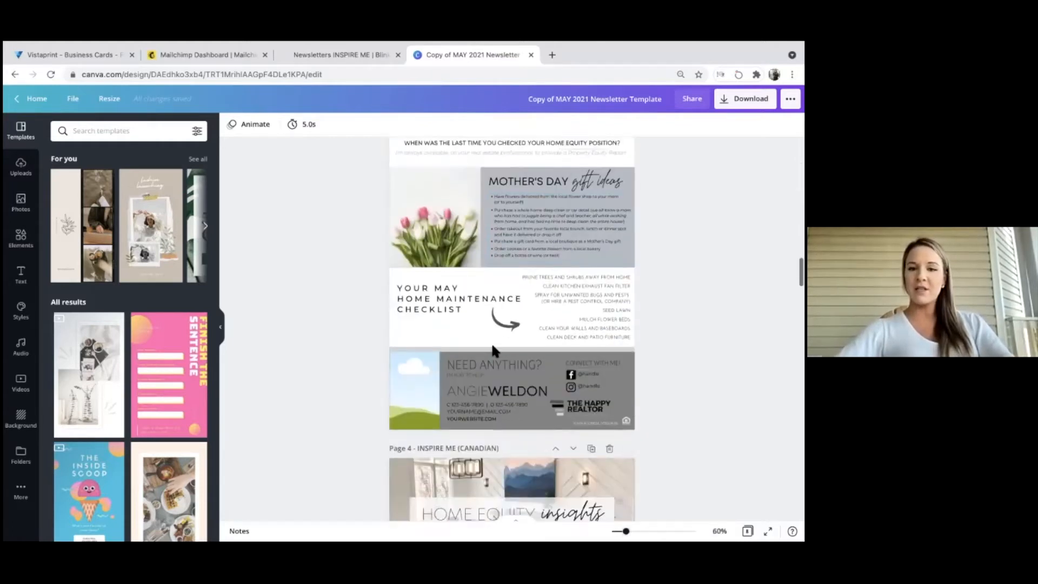
{"action": "left_click", "coordinate": [504, 400]}
{"action": "double_click", "coordinate": [471, 391]}
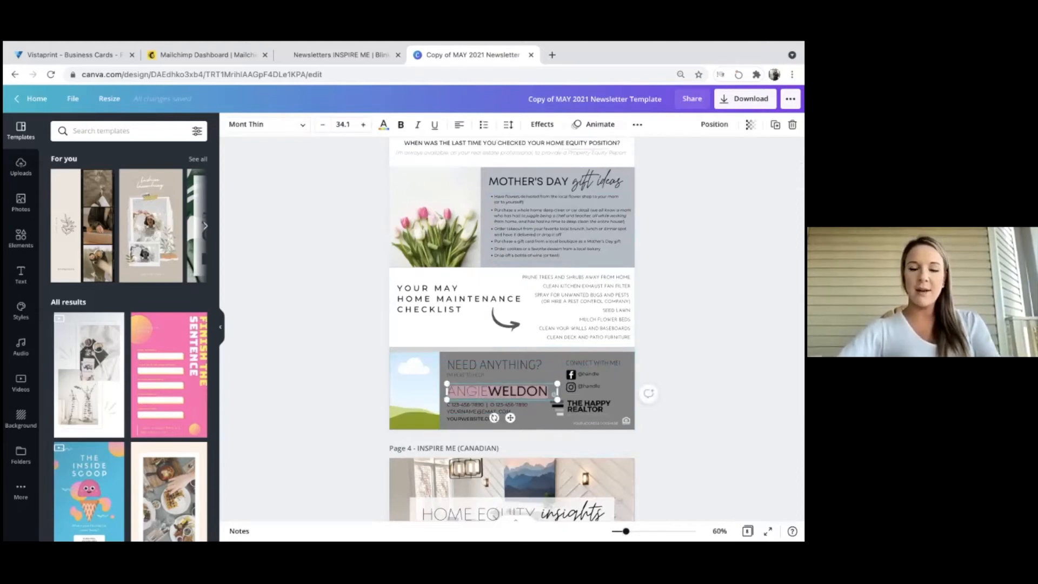
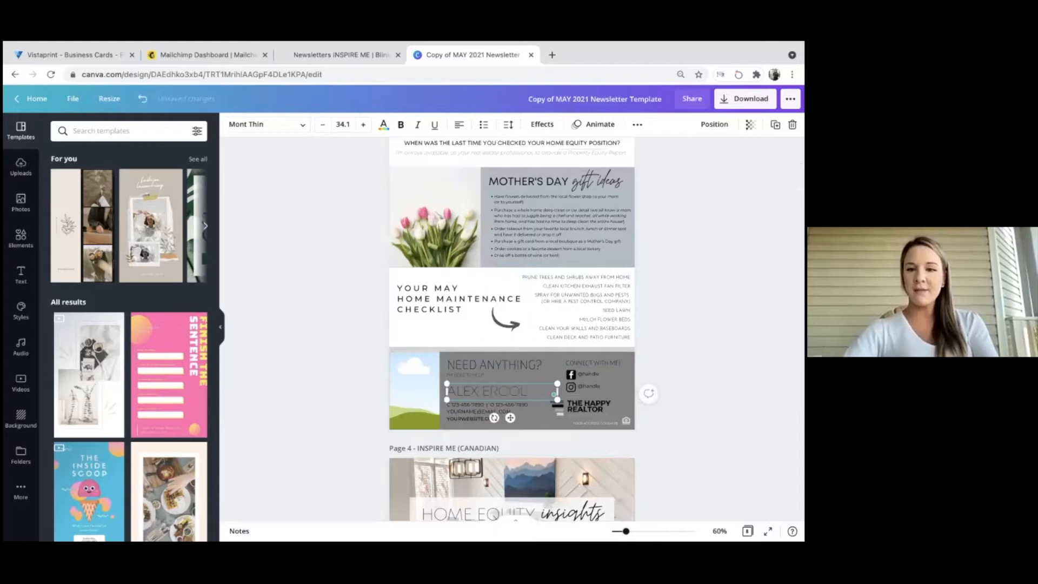
{"action": "double_click", "coordinate": [461, 390]}
{"action": "left_click", "coordinate": [401, 124]}
Replace the placeholder phone and e-mail lines with the agent's details, removing the office number.
{"action": "left_click", "coordinate": [459, 411]}
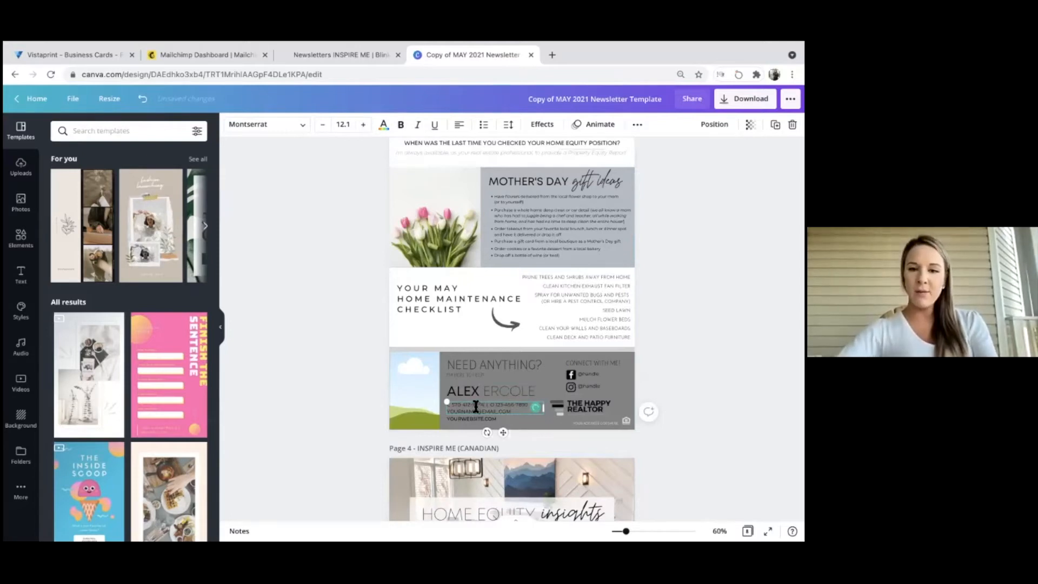
{"action": "left_click", "coordinate": [496, 402]}
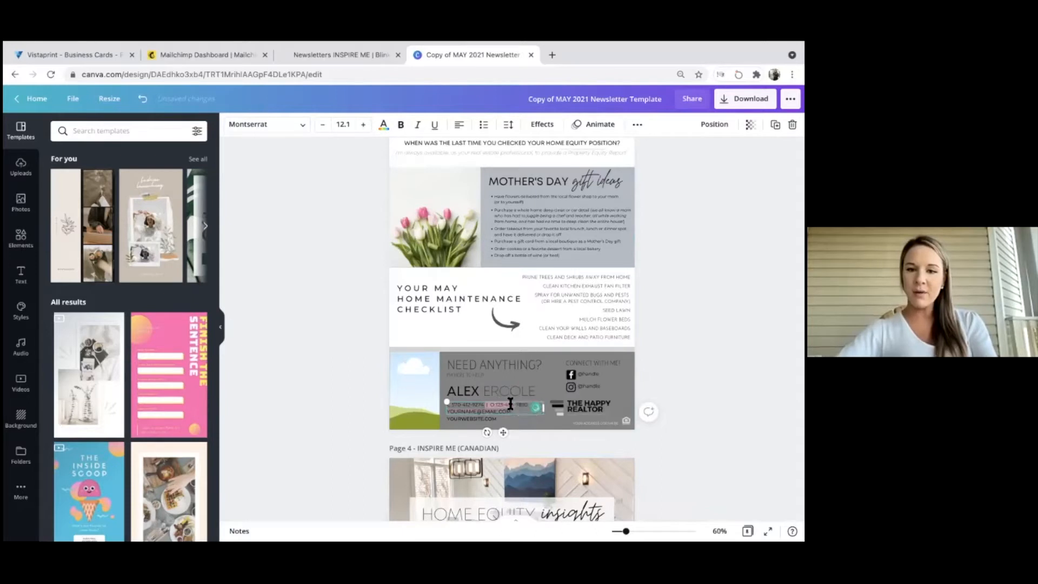
{"action": "left_click", "coordinate": [515, 404]}
{"action": "key", "text": "BackSpace"}
{"action": "key", "text": "BackSpace"}
{"action": "key", "text": "BackSpace"}
{"action": "key", "text": "BackSpace"}
{"action": "key", "text": "BackSpace"}
{"action": "key", "text": "BackSpace"}
{"action": "key", "text": "BackSpace"}
{"action": "key", "text": "BackSpace"}
{"action": "key", "text": "BackSpace"}
{"action": "key", "text": "BackSpace"}
{"action": "key", "text": "BackSpace"}
{"action": "key", "text": "BackSpace"}
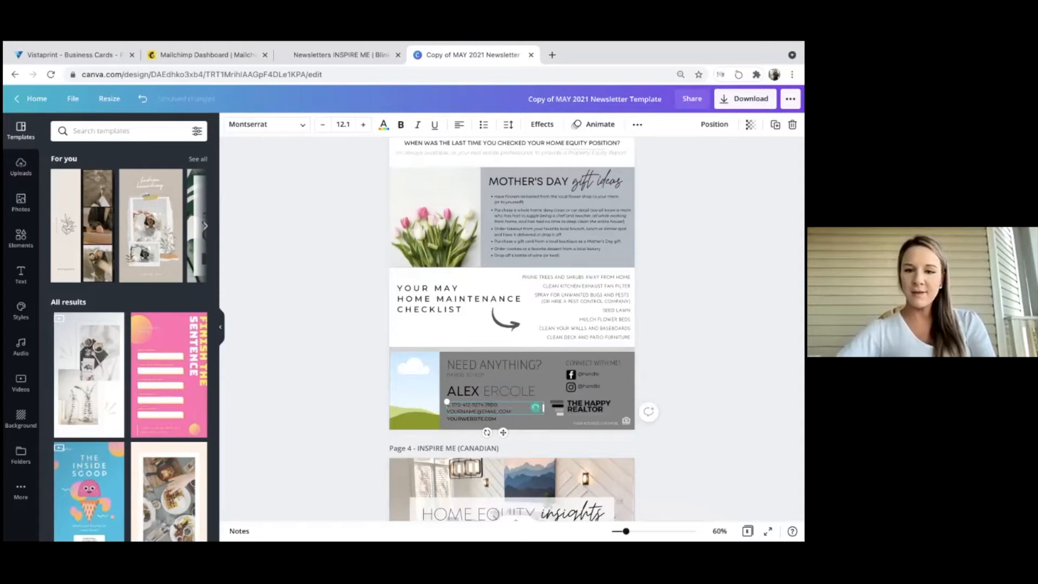
{"action": "key", "text": "BackSpace"}
{"action": "key", "text": "BackSpace"}
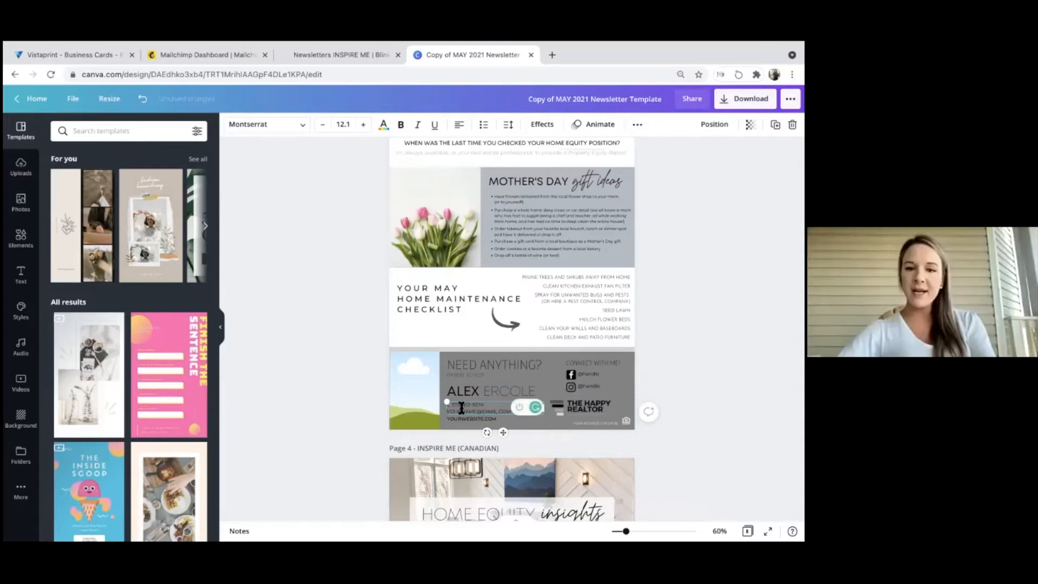
{"action": "type", "text": "ALEXAN"}
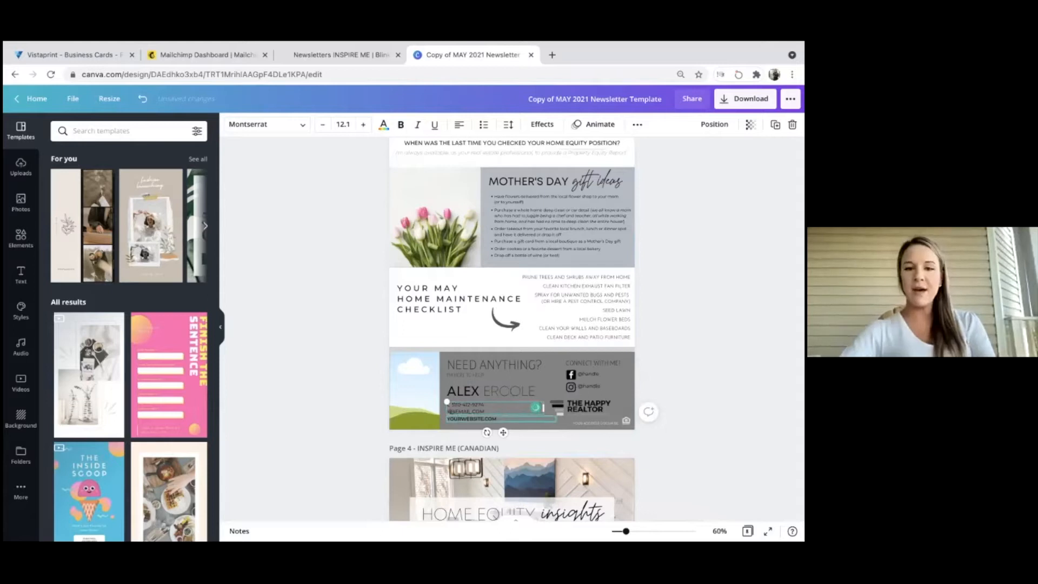
{"action": "type", "text": "DRA"}
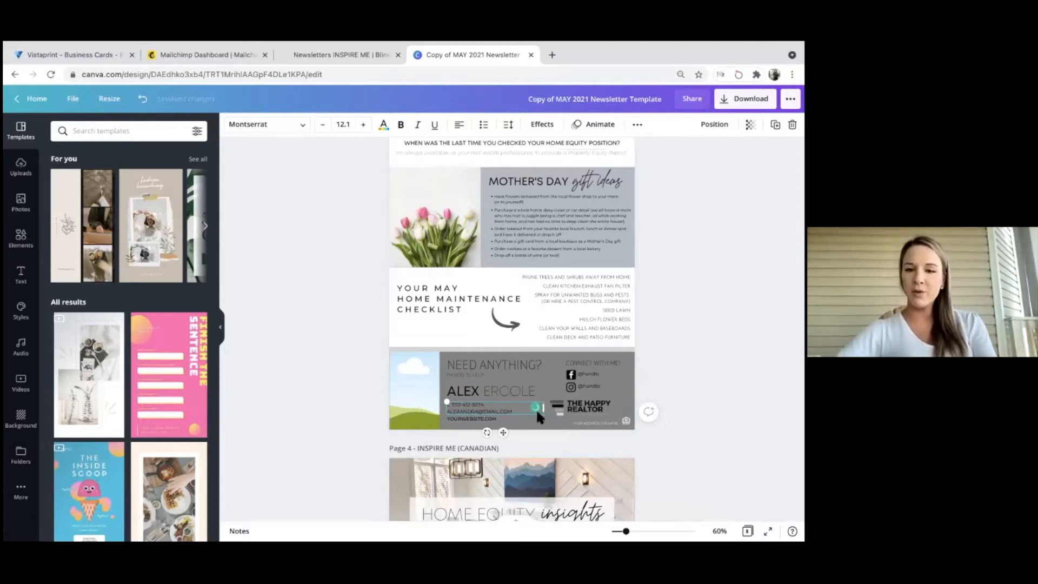
{"action": "left_click", "coordinate": [580, 410]}
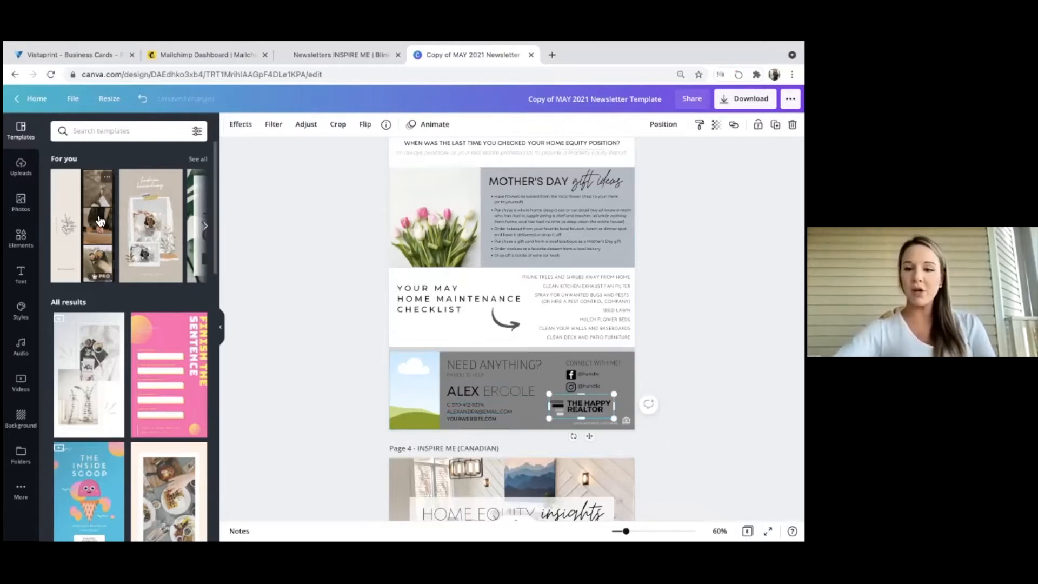
Swap THE HAPPY REALTOR logo for the uploaded brokerage logo inside the Need Anything? footer.
{"action": "key", "text": "Delete"}
{"action": "left_click", "coordinate": [21, 167]}
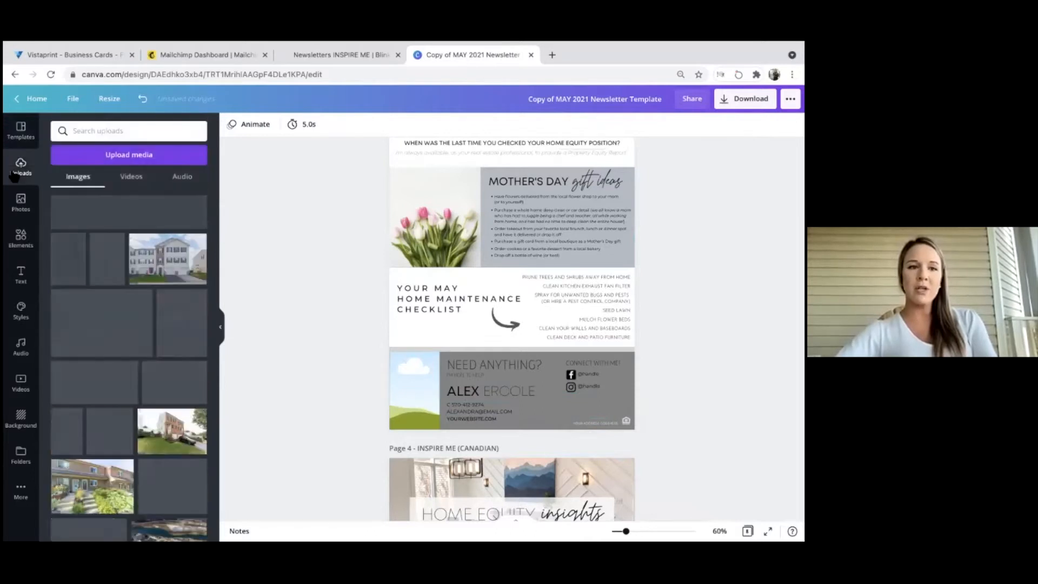
{"action": "left_click", "coordinate": [136, 206]}
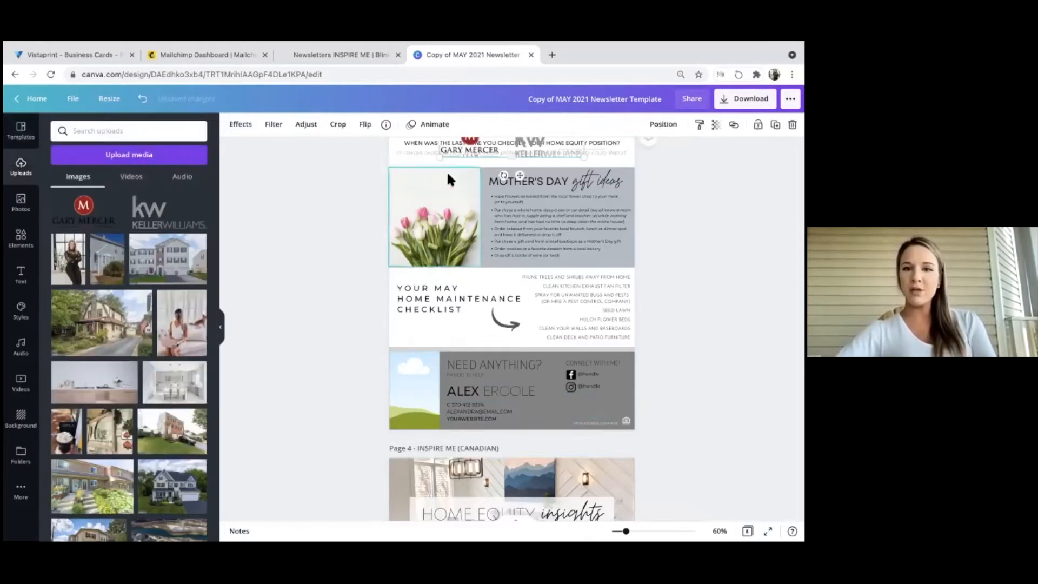
{"action": "left_click_drag", "start_coordinate": [468, 157], "coordinate": [577, 407]}
{"action": "left_click", "coordinate": [671, 417]}
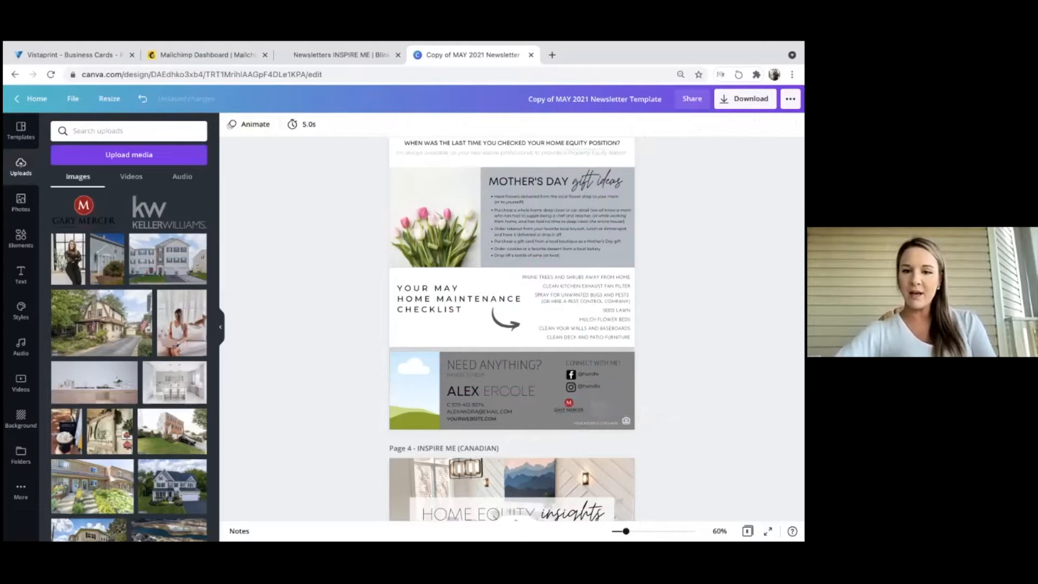
{"action": "left_click", "coordinate": [602, 423]}
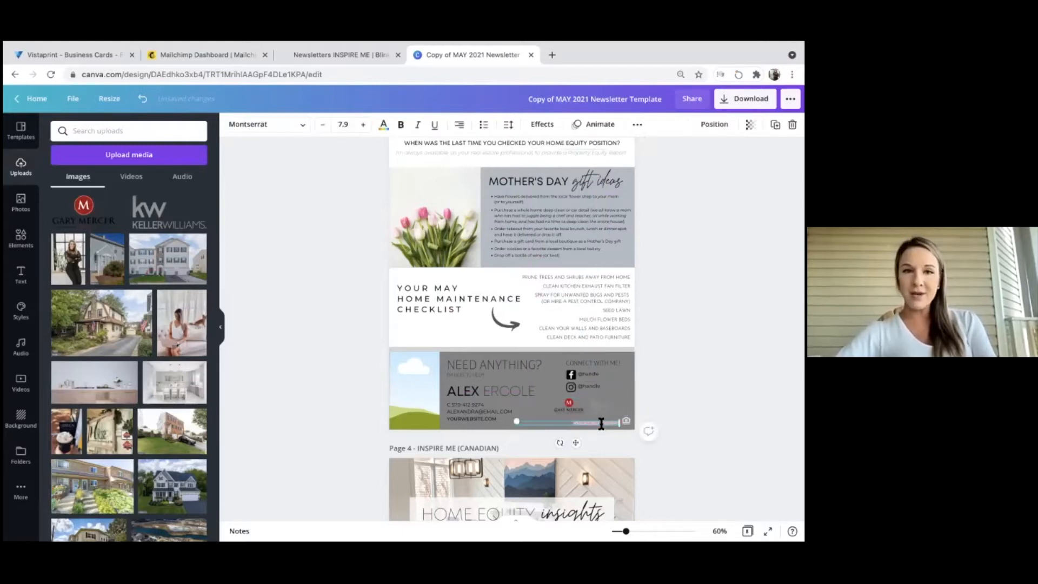
{"action": "left_click", "coordinate": [325, 358]}
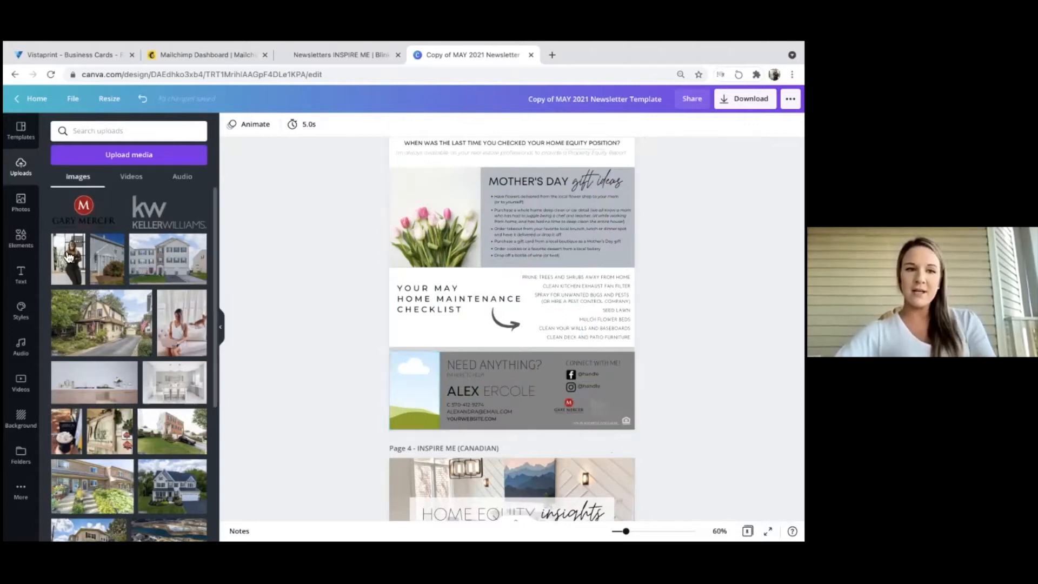
Drop the agent's portrait into the footer's sky frame and reposition it within the crop.
{"action": "left_click_drag", "start_coordinate": [69, 261], "coordinate": [401, 390]}
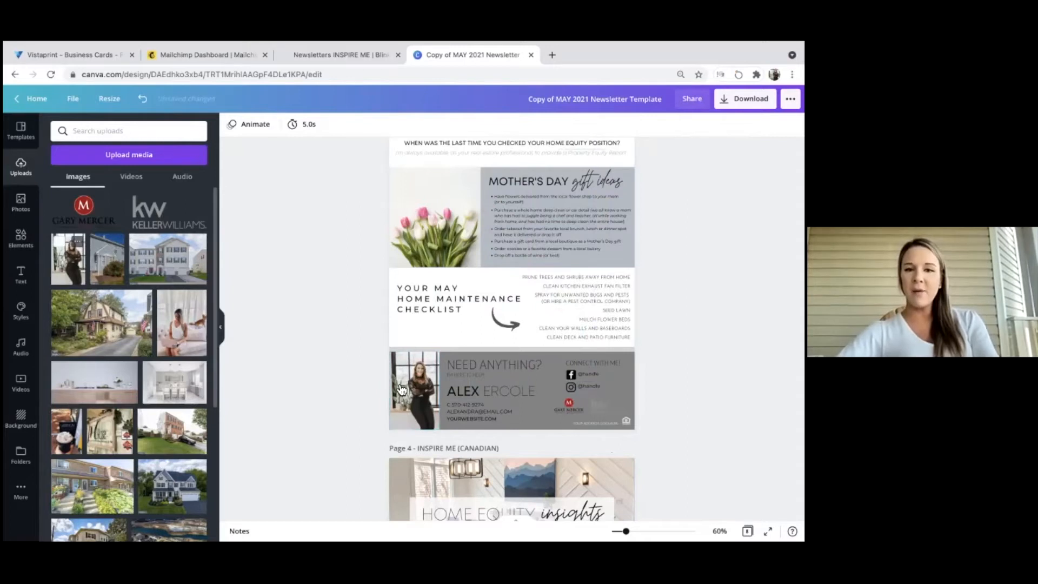
{"action": "double_click", "coordinate": [419, 385]}
{"action": "left_click", "coordinate": [335, 384]}
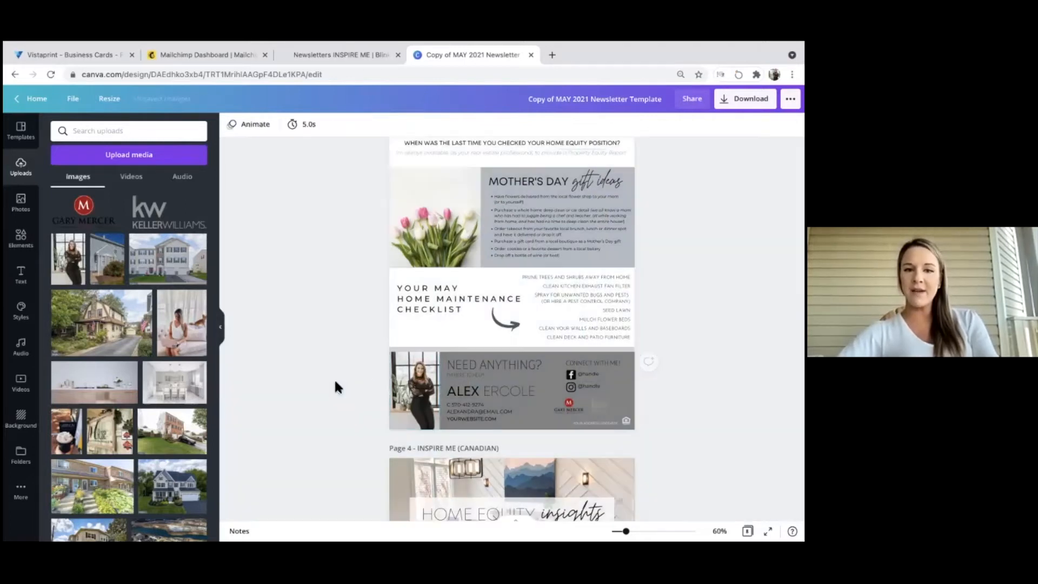
{"action": "double_click", "coordinate": [392, 386]}
{"action": "left_click_drag", "start_coordinate": [384, 352], "coordinate": [362, 349]}
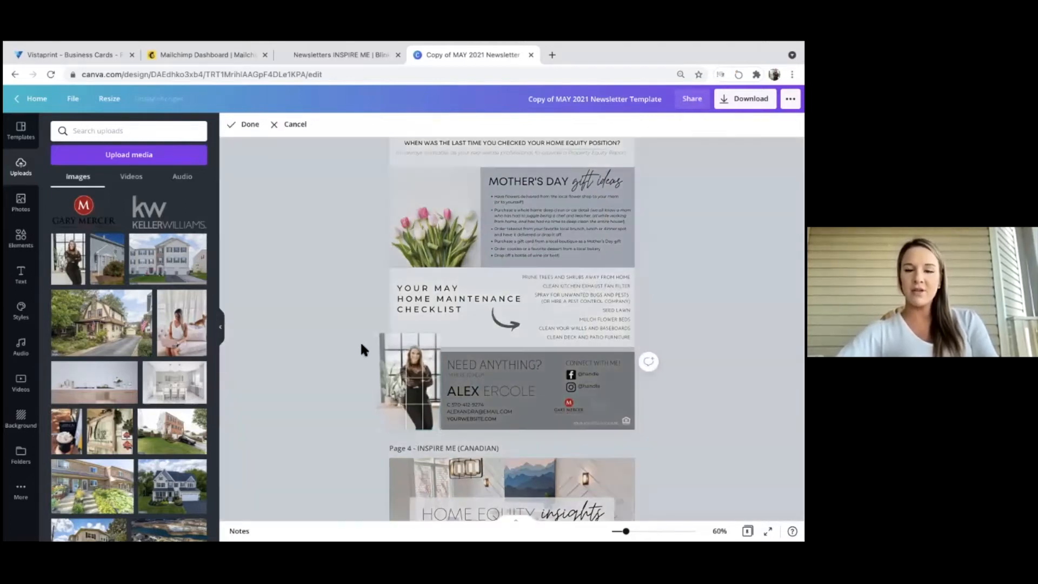
{"action": "left_click_drag", "start_coordinate": [415, 369], "coordinate": [420, 401]}
{"action": "left_click", "coordinate": [336, 386]}
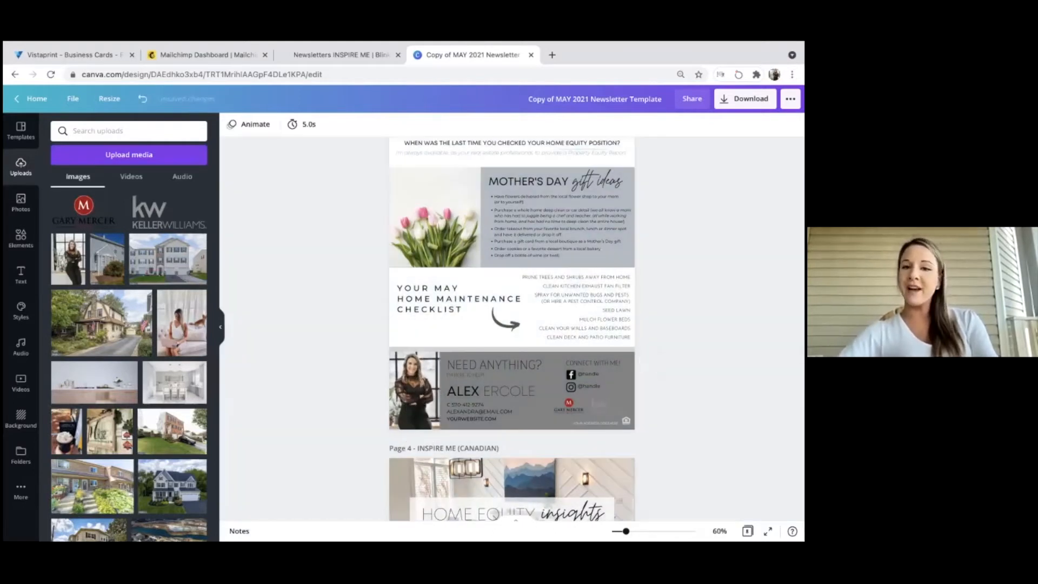
Remove the portrait's background with Background Remover and size it to the footer's left side.
{"action": "left_click", "coordinate": [427, 381]}
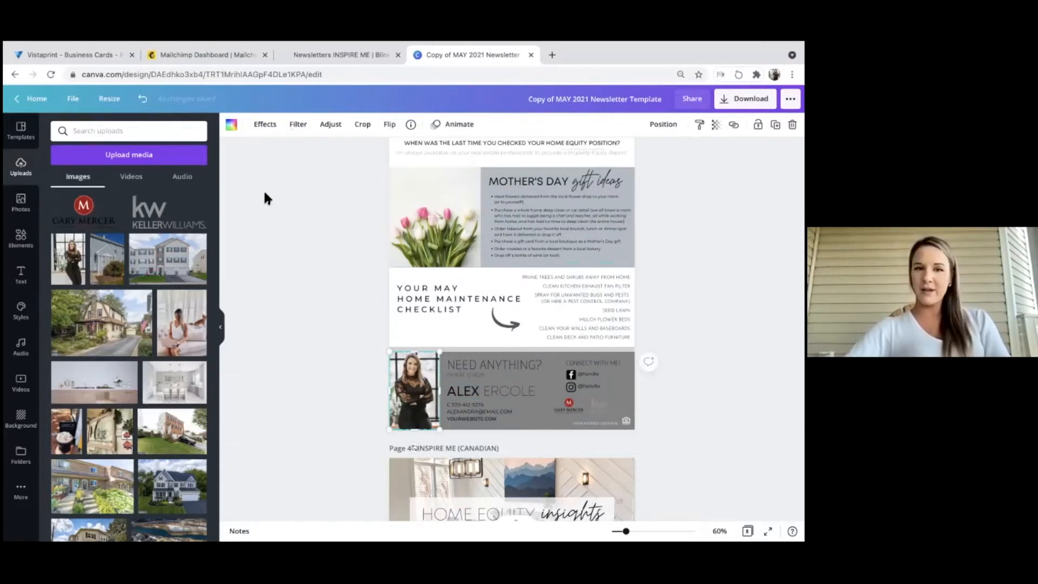
{"action": "left_click", "coordinate": [266, 125]}
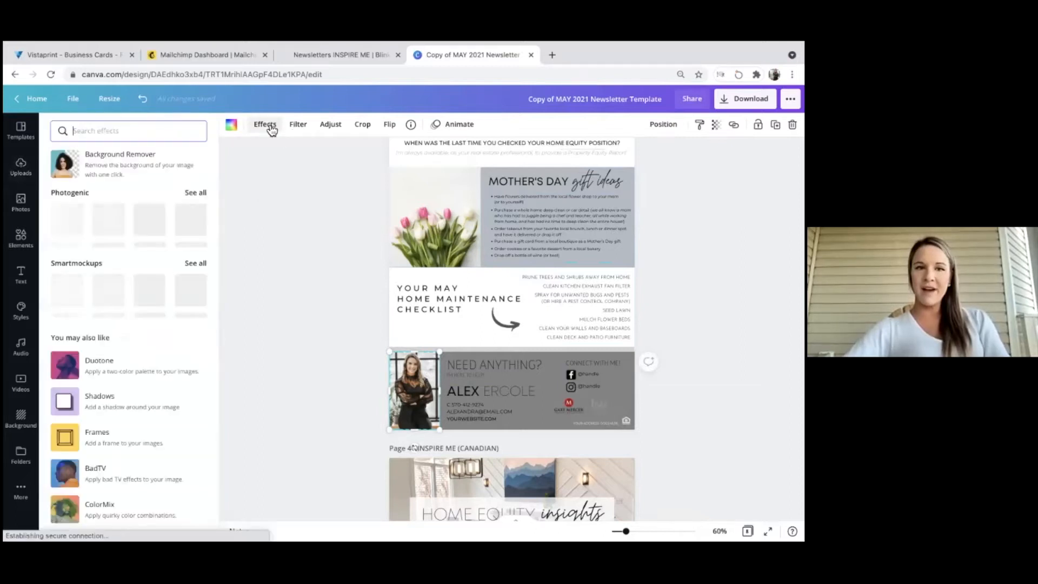
{"action": "left_click", "coordinate": [77, 172]}
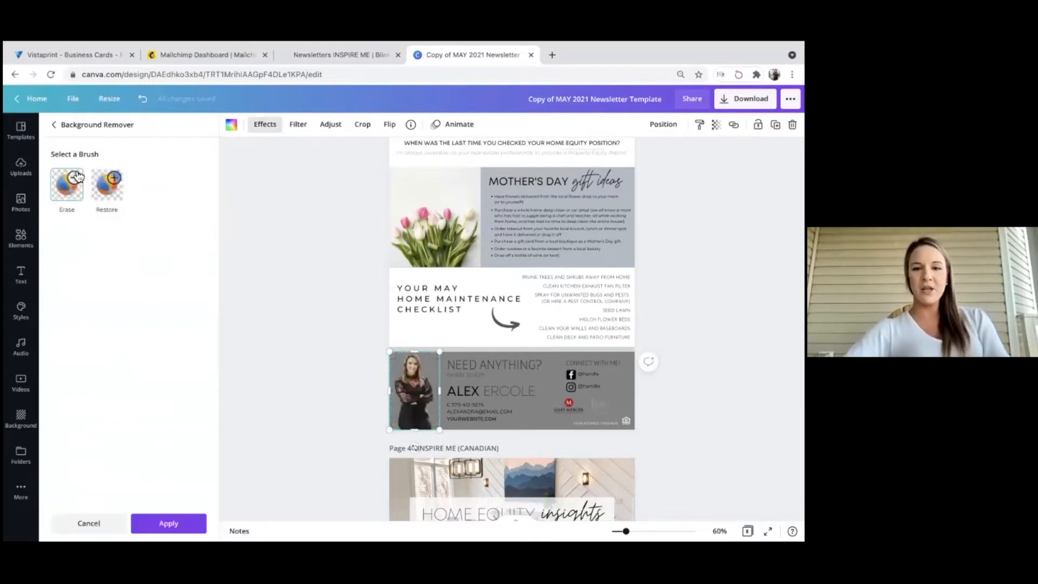
{"action": "left_click_drag", "start_coordinate": [389, 431], "coordinate": [420, 413]}
{"action": "left_click", "coordinate": [168, 524]}
{"action": "left_click", "coordinate": [324, 433]}
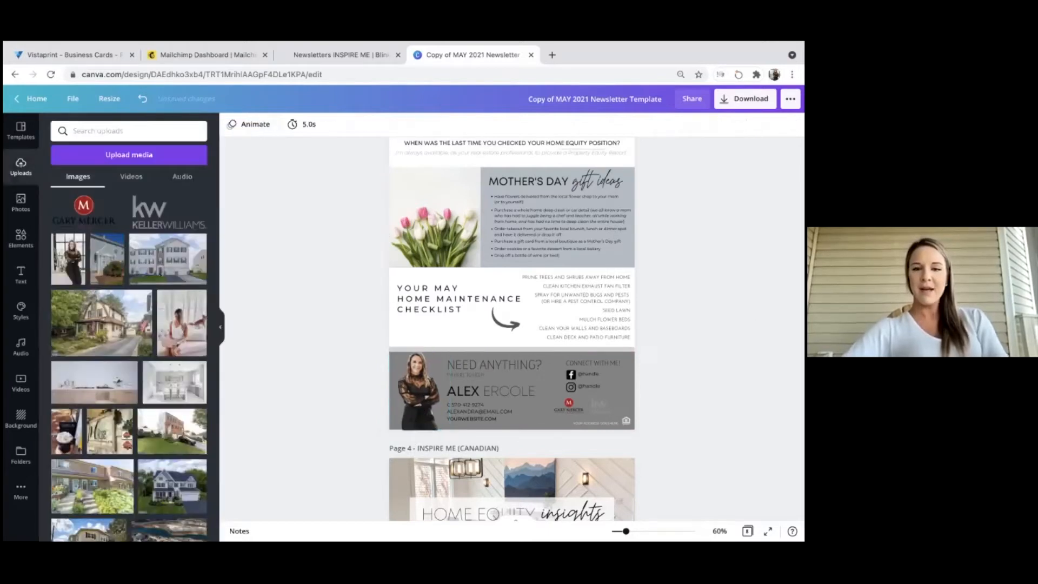
{"action": "left_click", "coordinate": [436, 393]}
{"action": "left_click_drag", "start_coordinate": [436, 393], "coordinate": [434, 399]}
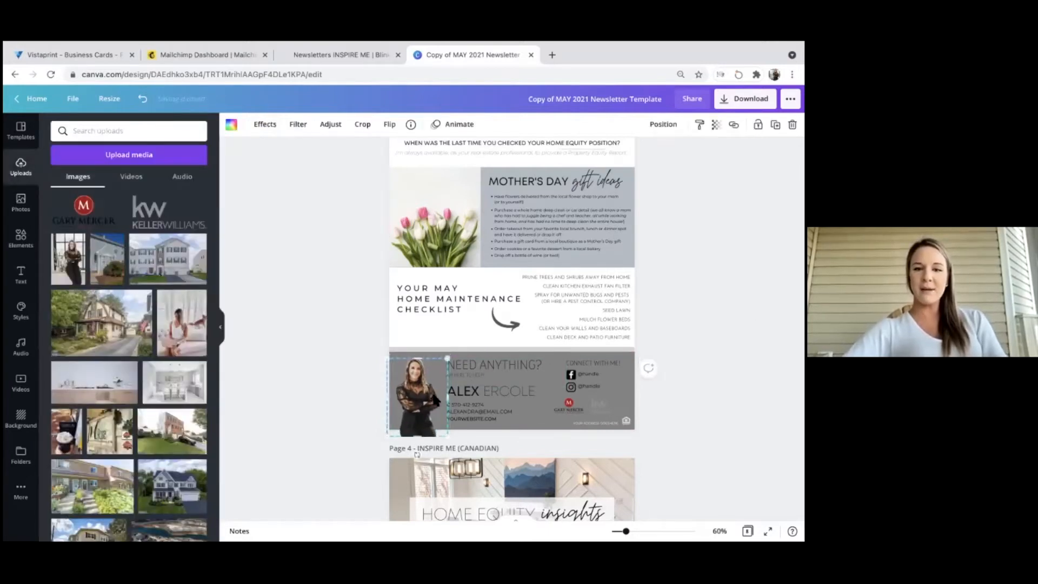
{"action": "left_click_drag", "start_coordinate": [421, 436], "coordinate": [420, 430]}
Replace the sample Facebook handle with the agent's own Facebook handle.
{"action": "left_click", "coordinate": [546, 403]}
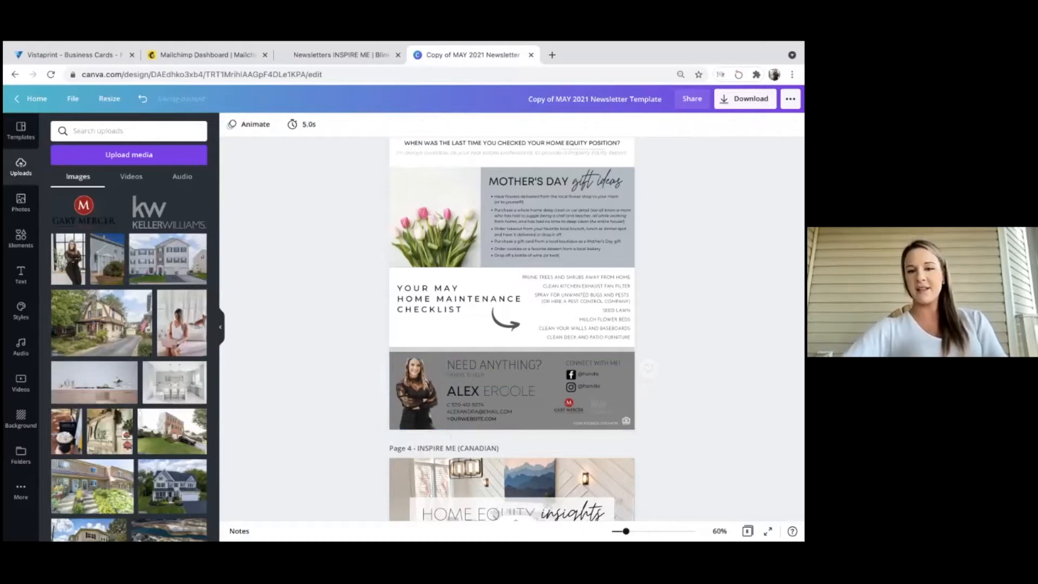
{"action": "left_click", "coordinate": [595, 376]}
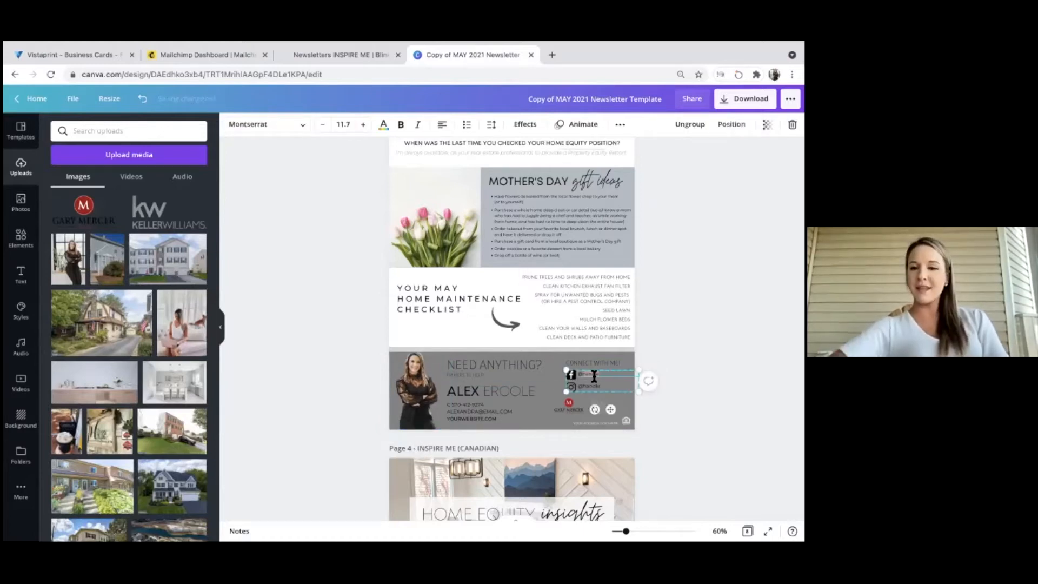
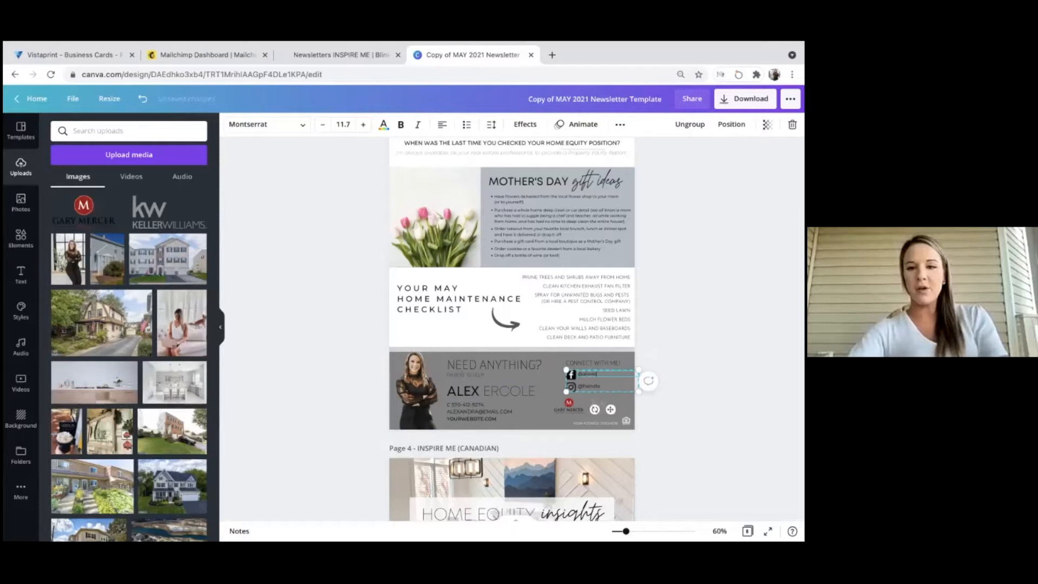
Replace the sample Instagram handle in Connect With Me with the agent's own handle.
{"action": "left_click", "coordinate": [591, 395]}
{"action": "left_click", "coordinate": [590, 388]}
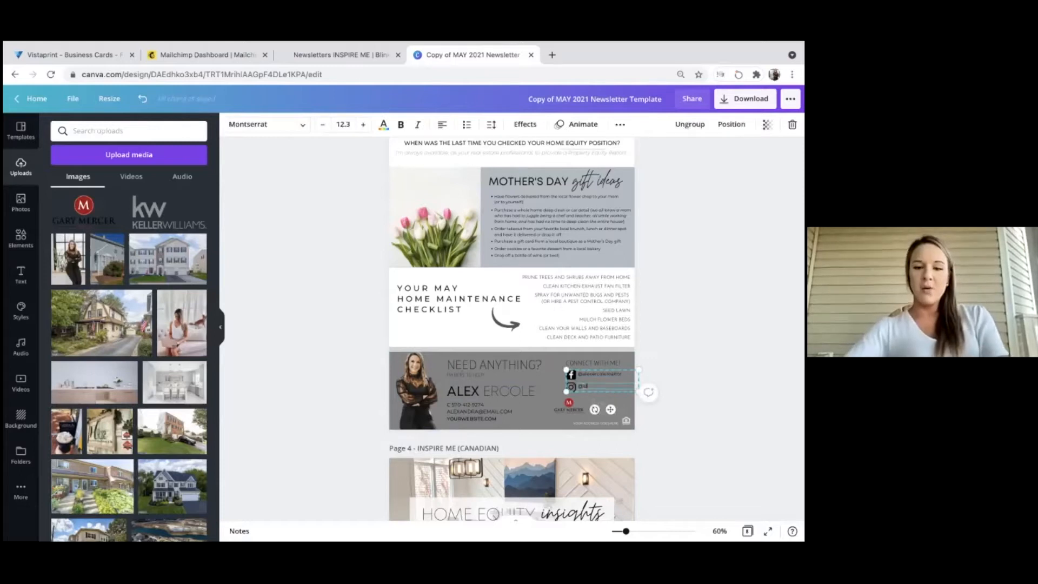
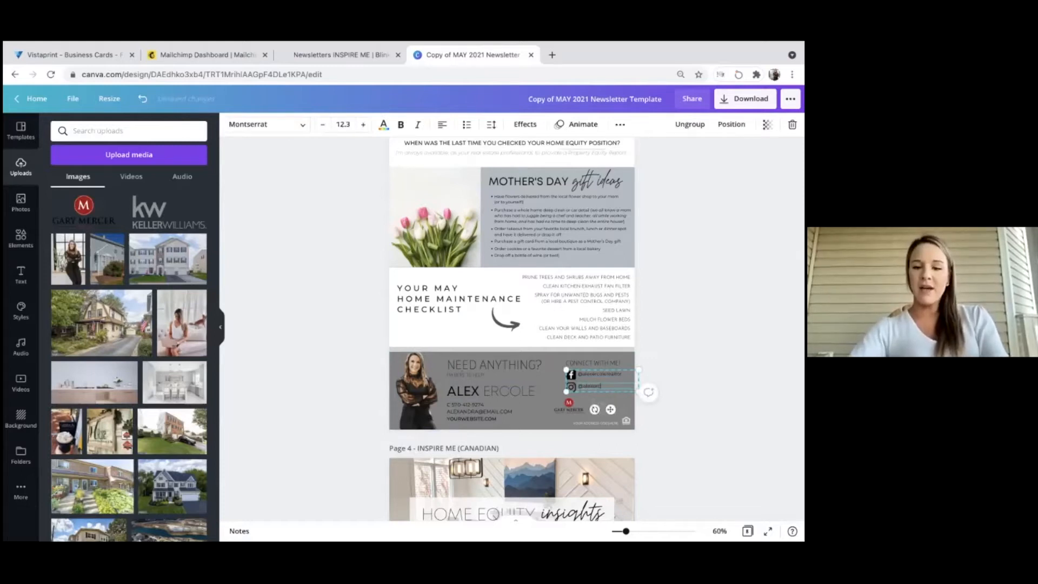
{"action": "key", "text": "Escape"}
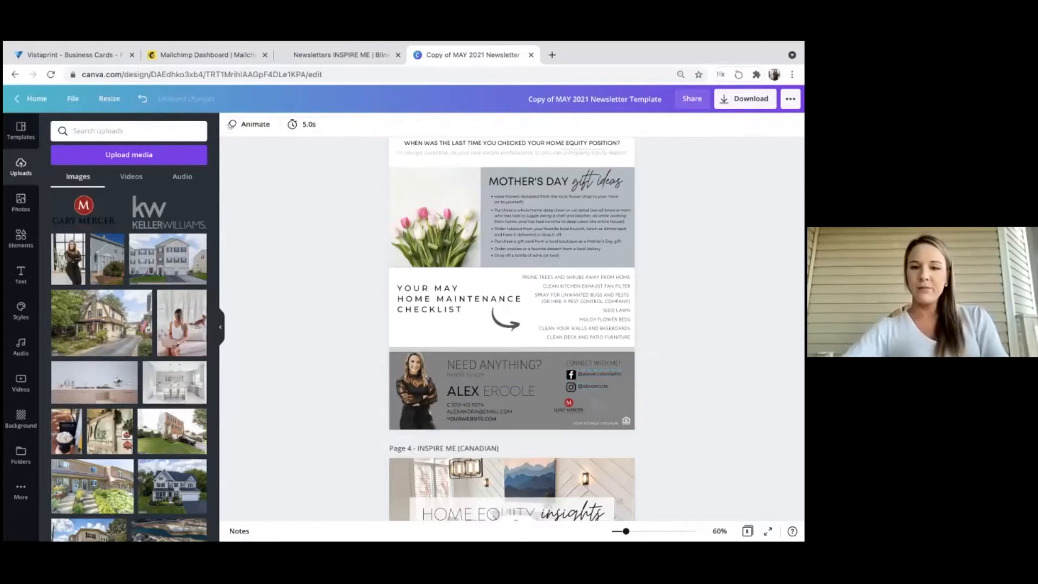
{"action": "scroll", "coordinate": [511, 324], "scroll_direction": "up", "scroll_amount": 2}
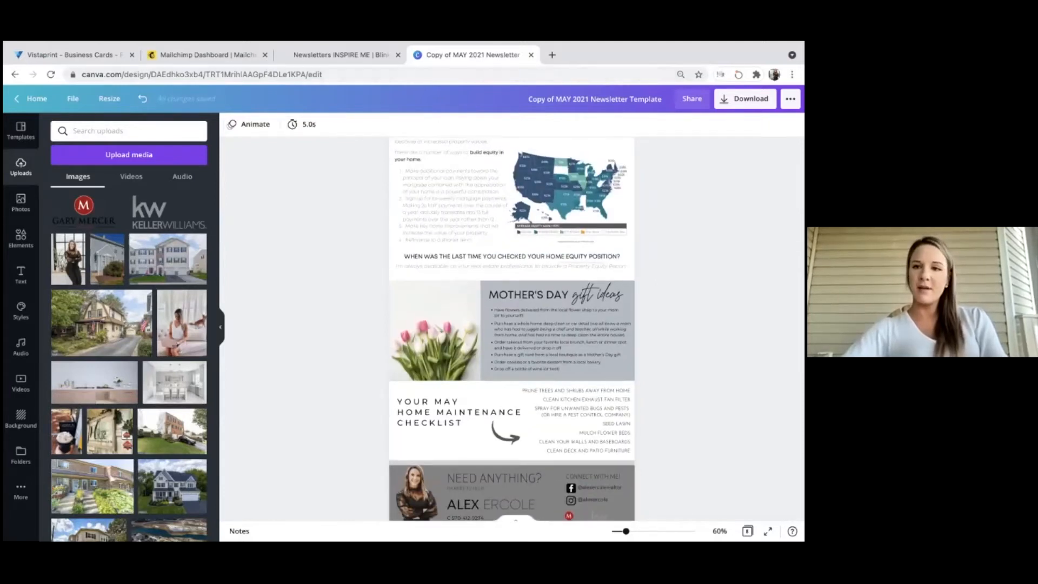
Download only Page 3 of the newsletter as a JPG file, then close the dialog.
{"action": "left_click", "coordinate": [745, 98]}
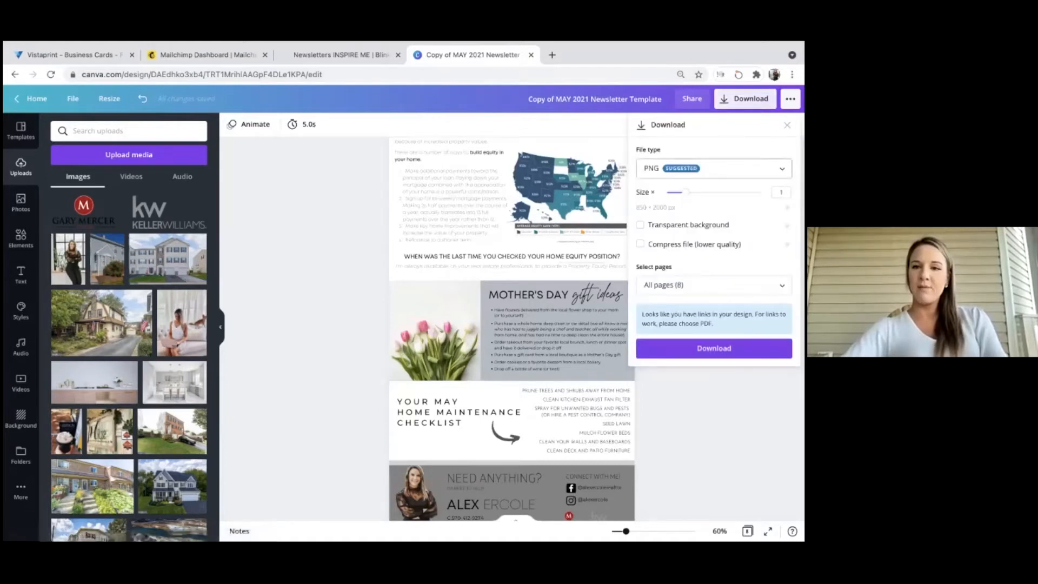
{"action": "left_click", "coordinate": [714, 168]}
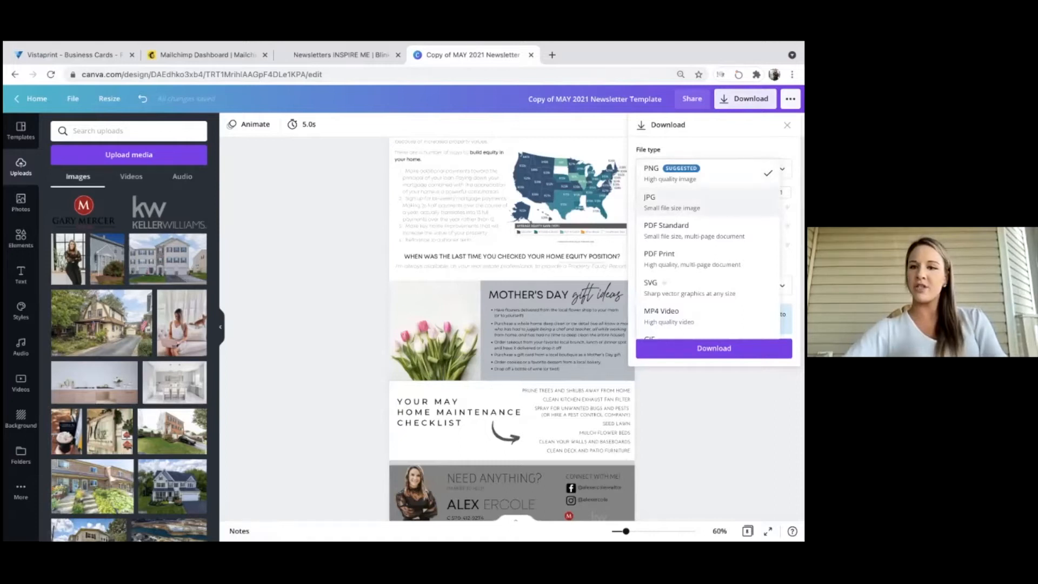
{"action": "left_click", "coordinate": [672, 202]}
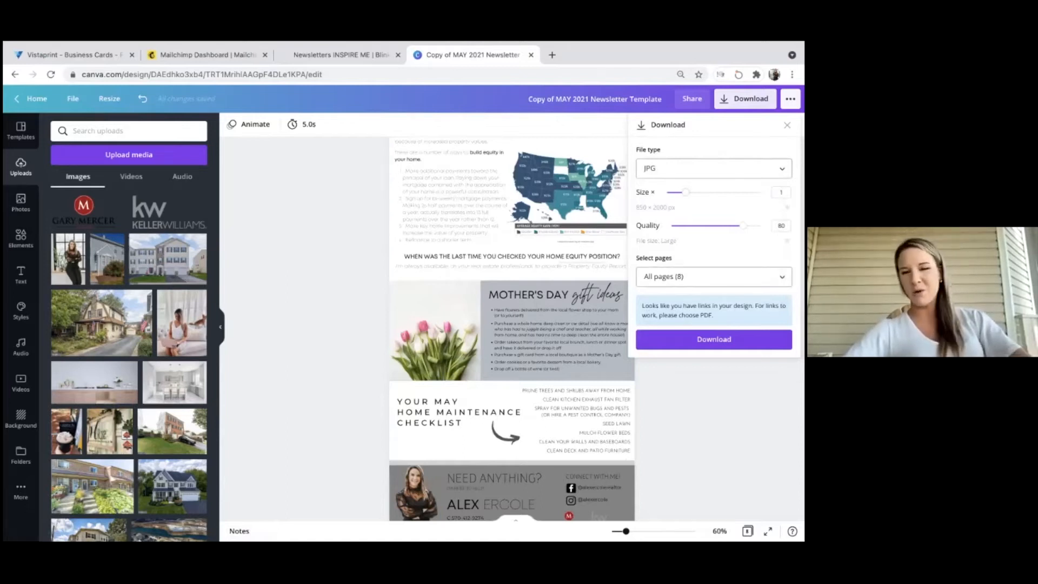
{"action": "scroll", "coordinate": [492, 219], "scroll_direction": "up", "scroll_amount": 2}
{"action": "scroll", "coordinate": [493, 222], "scroll_direction": "up", "scroll_amount": 3}
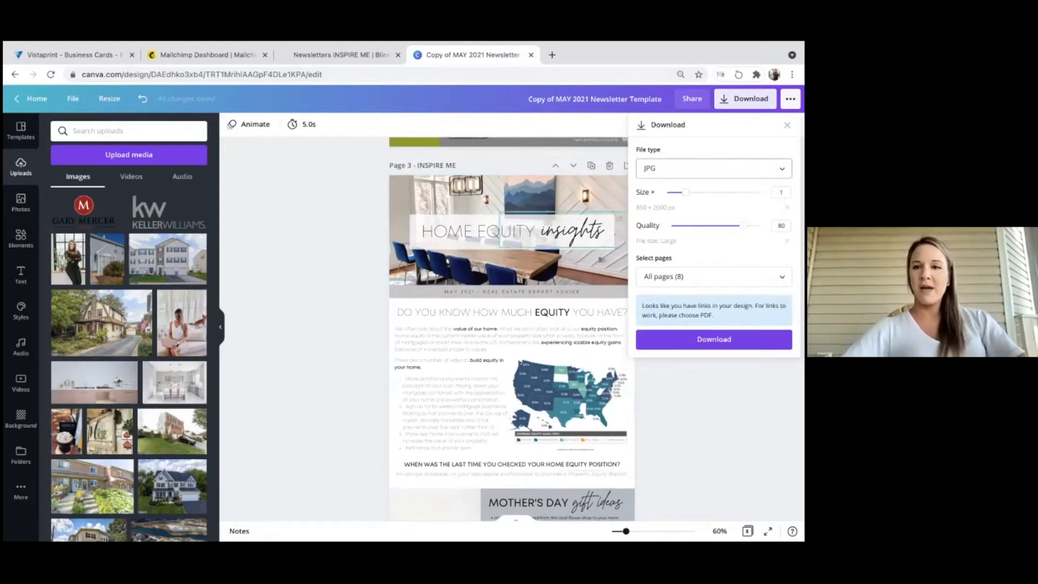
{"action": "left_click", "coordinate": [714, 277]}
{"action": "left_click", "coordinate": [703, 389]}
{"action": "left_click", "coordinate": [713, 433]}
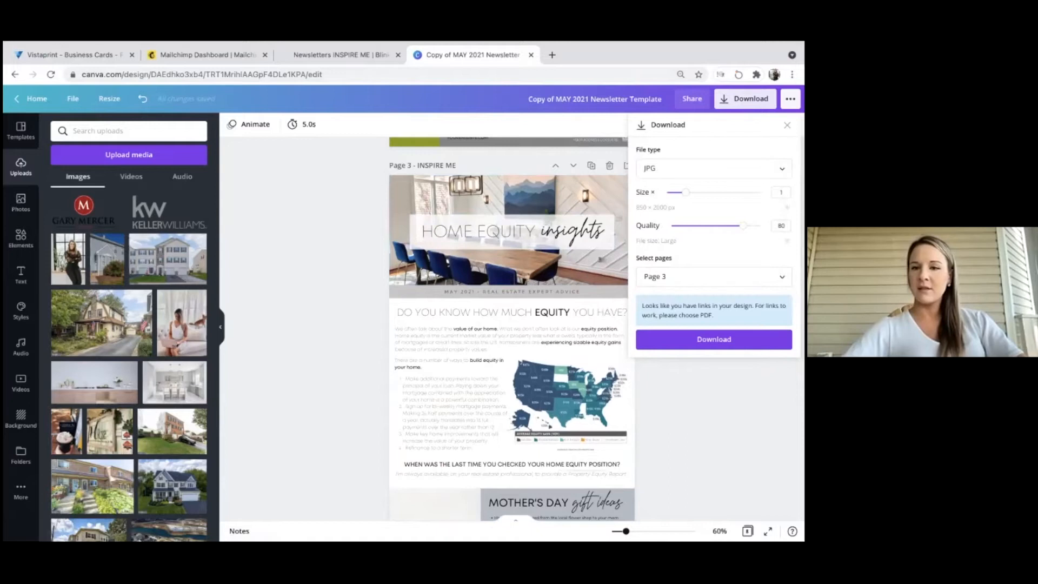
{"action": "left_click", "coordinate": [714, 340]}
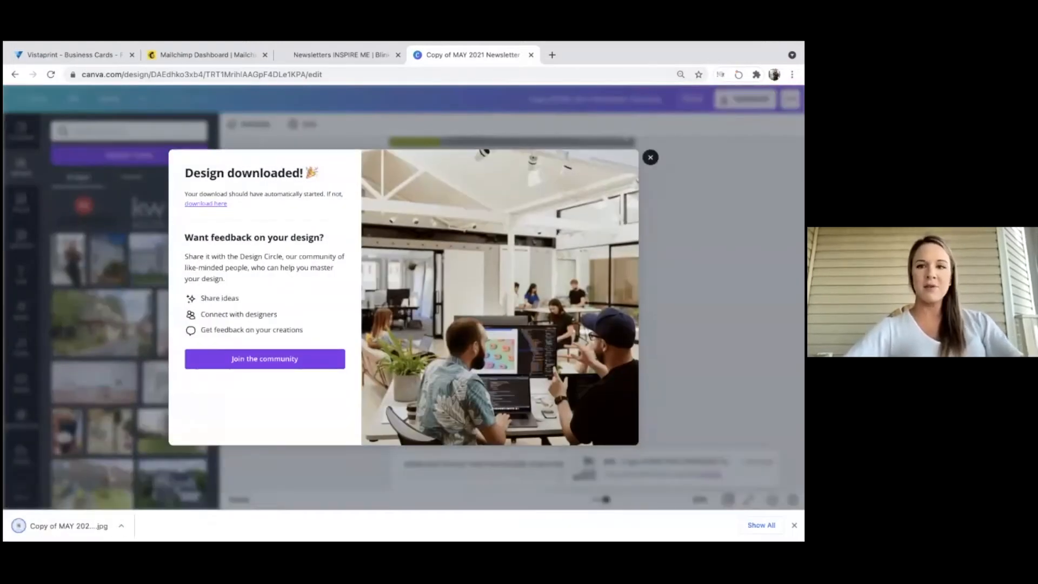
{"action": "left_click", "coordinate": [281, 125]}
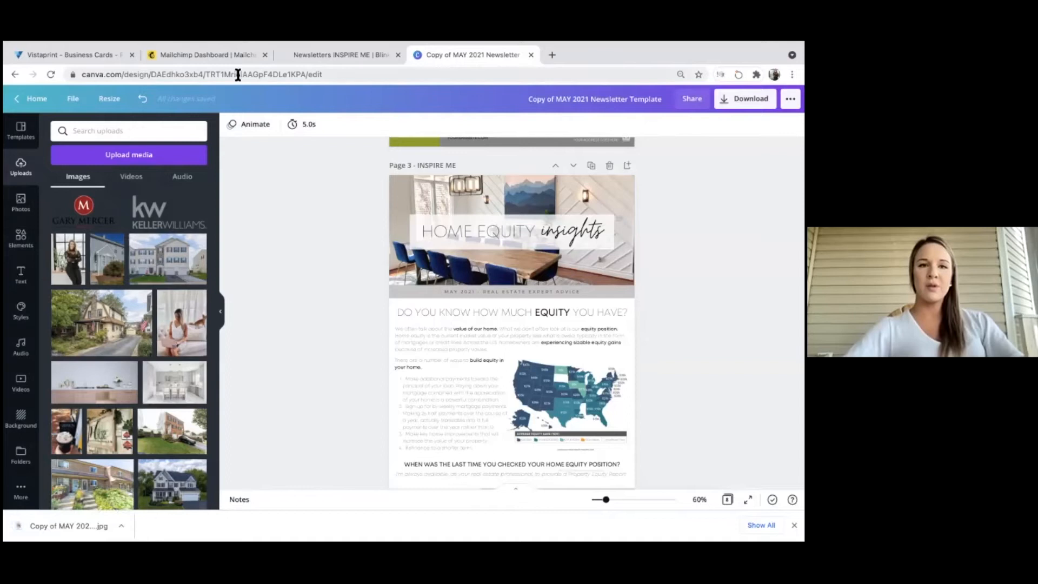
From the Mailchimp dashboard, create an email campaign named 'May Newsletter' and begin its setup.
{"action": "left_click", "coordinate": [227, 53]}
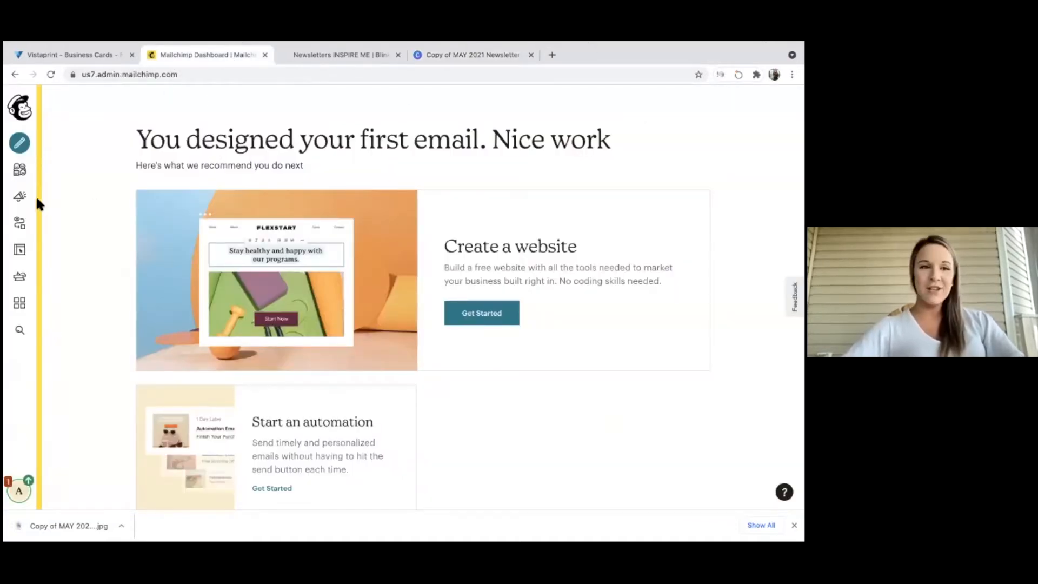
{"action": "left_click", "coordinate": [20, 172]}
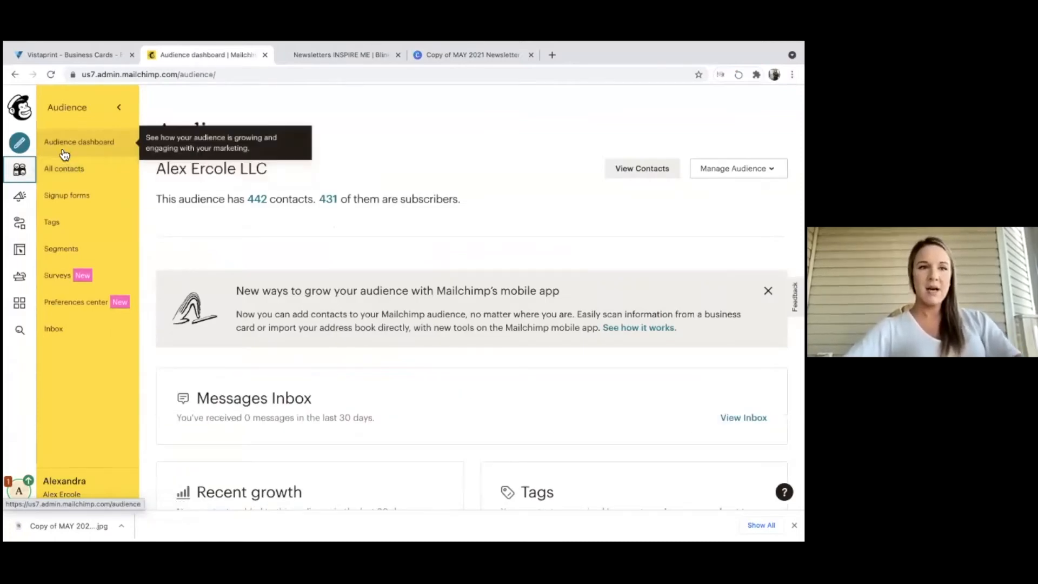
{"action": "left_click", "coordinate": [20, 142]}
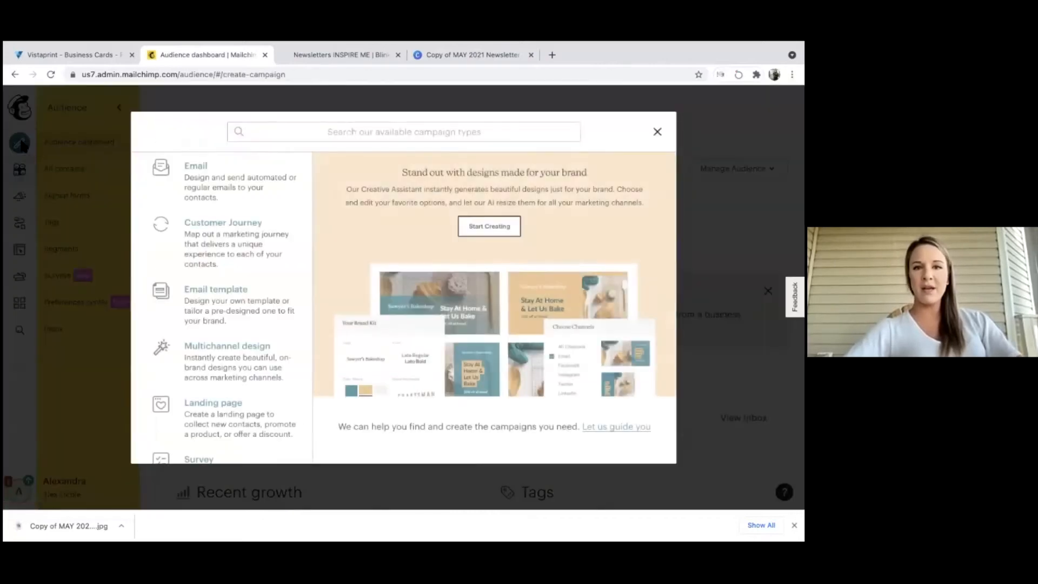
{"action": "left_click", "coordinate": [195, 184]}
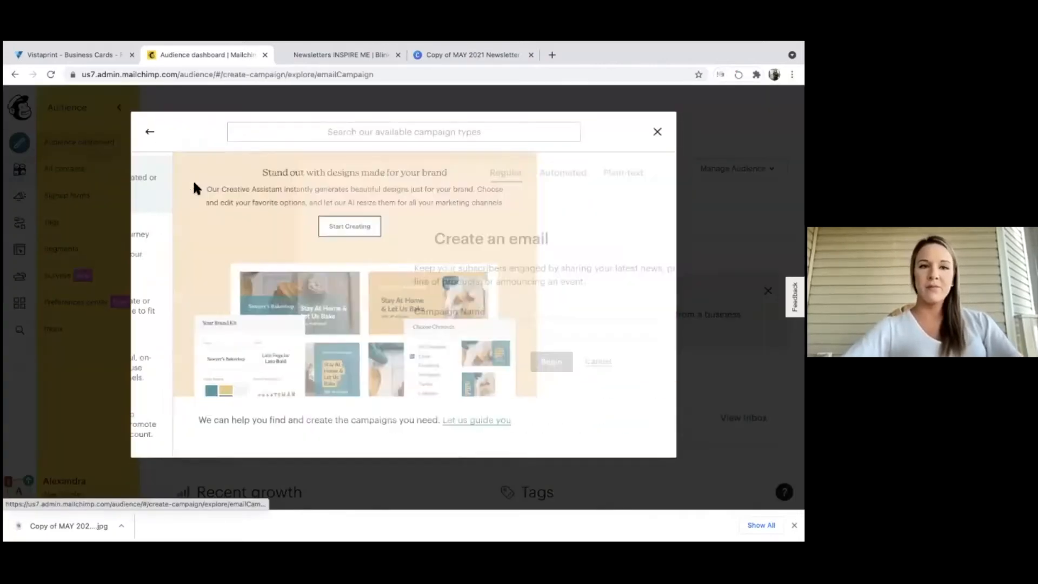
{"action": "left_click", "coordinate": [262, 325]}
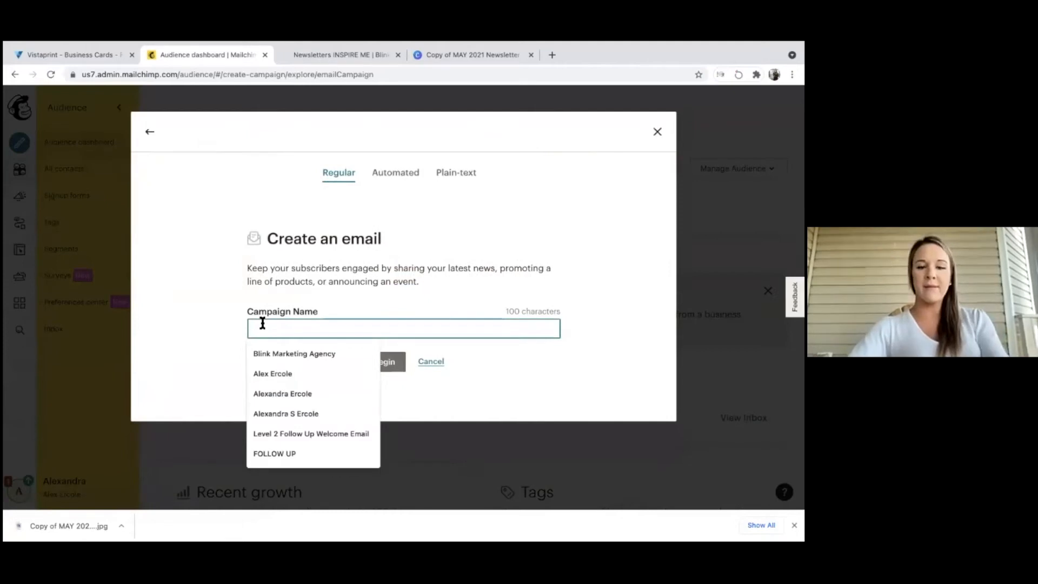
{"action": "type", "text": "May Newsl"}
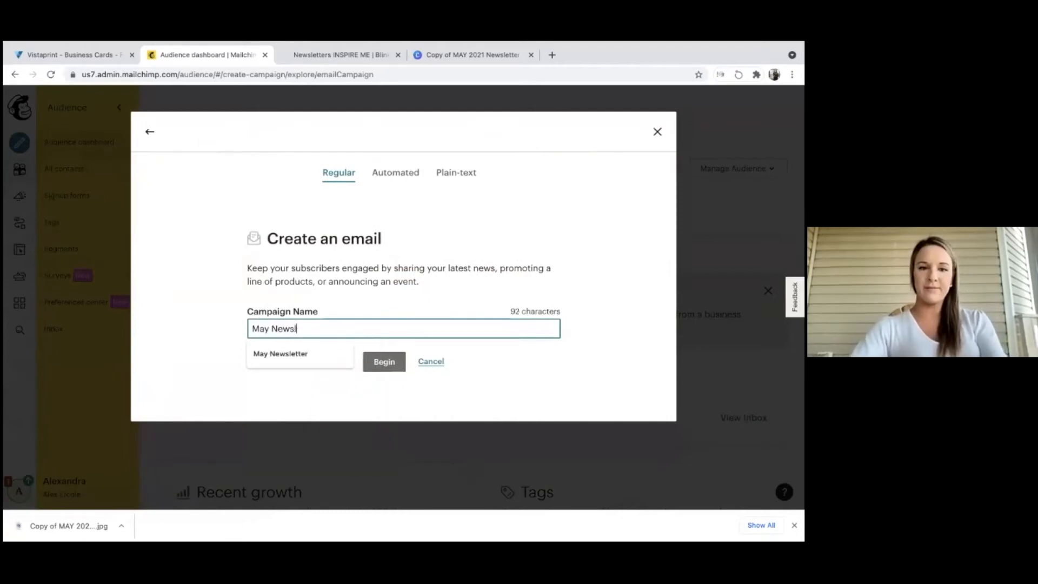
{"action": "type", "text": "etter"}
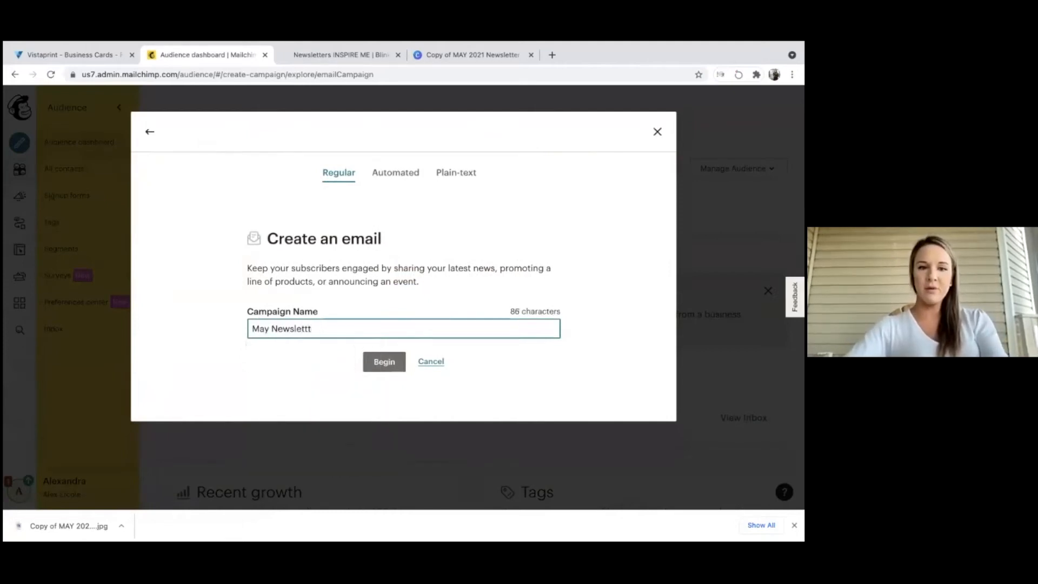
{"action": "left_click", "coordinate": [378, 362]}
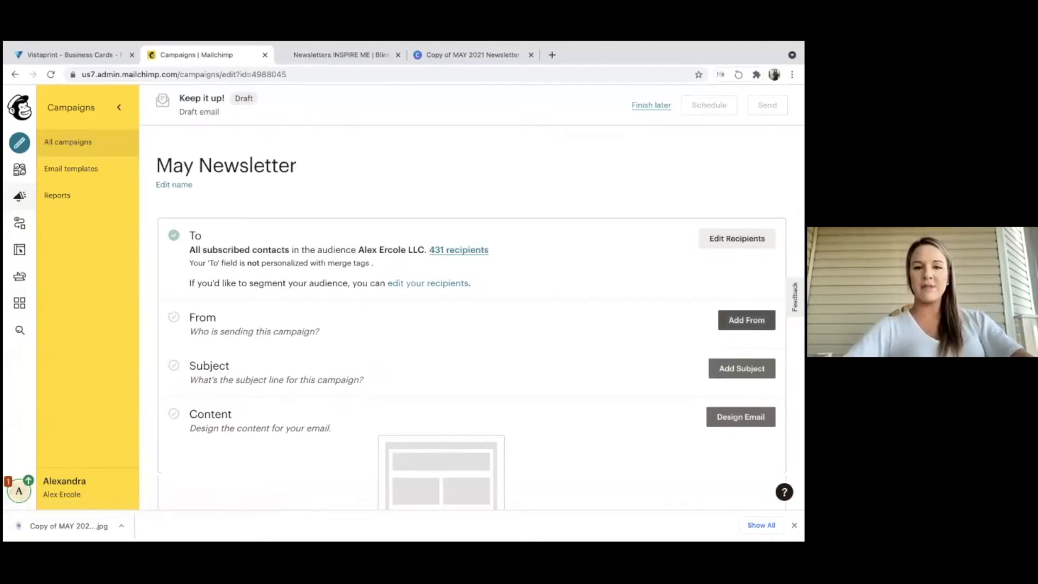
Save the campaign's sender name and e-mail address, then bring up the Subject line fields.
{"action": "left_click", "coordinate": [747, 320]}
{"action": "scroll", "coordinate": [518, 357], "scroll_direction": "down", "scroll_amount": 2}
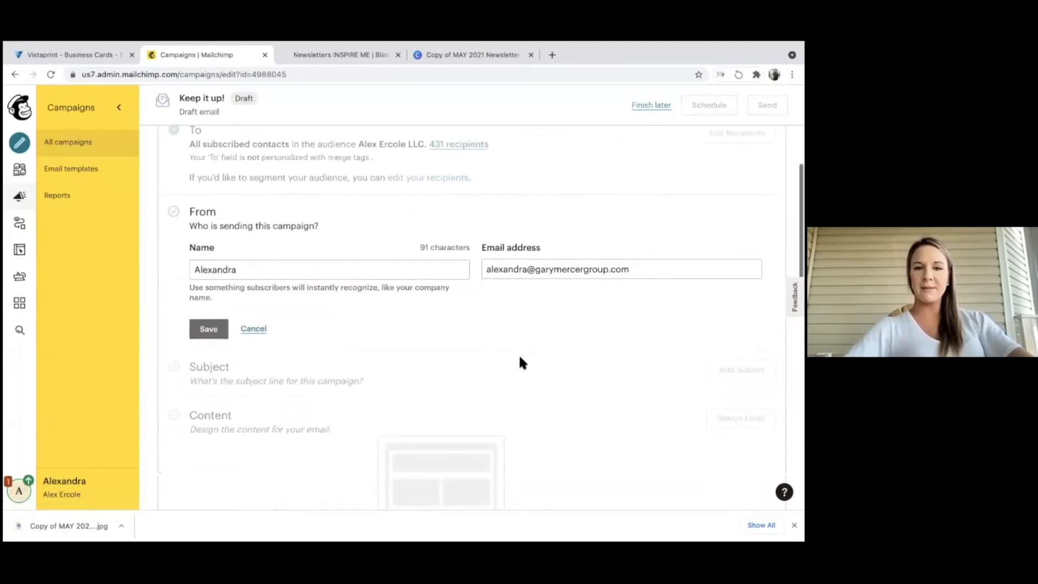
{"action": "scroll", "coordinate": [520, 358], "scroll_direction": "down", "scroll_amount": 4}
{"action": "scroll", "coordinate": [220, 168], "scroll_direction": "up", "scroll_amount": 1}
{"action": "left_click", "coordinate": [210, 148]}
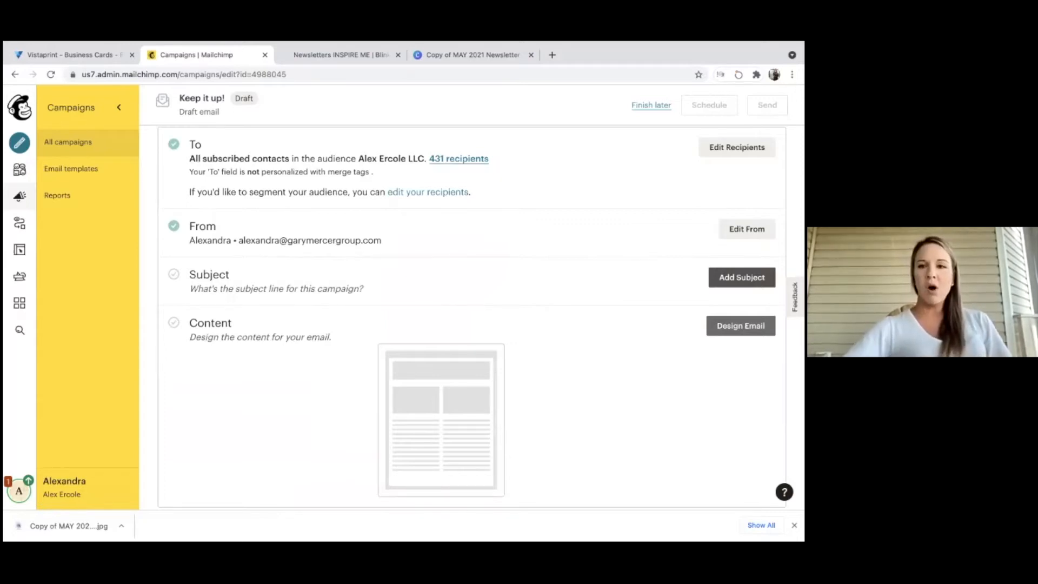
{"action": "left_click", "coordinate": [742, 277]}
{"action": "left_click", "coordinate": [326, 341]}
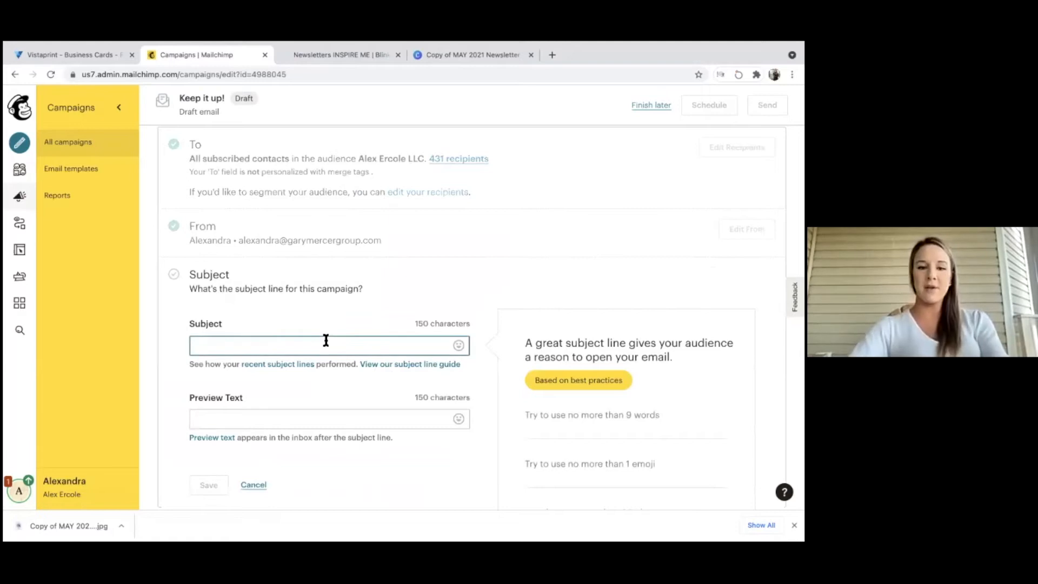
Enter and save the subject line 'Do you know how much equity you have?', then proceed to Design Email.
{"action": "type", "text": "Do you kow"}
{"action": "key", "text": "BackSpace"}
{"action": "key", "text": "BackSpace"}
{"action": "key", "text": "BackSpace"}
{"action": "type", "text": "now you"}
{"action": "key", "text": "BackSpace"}
{"action": "type", "text": "h"}
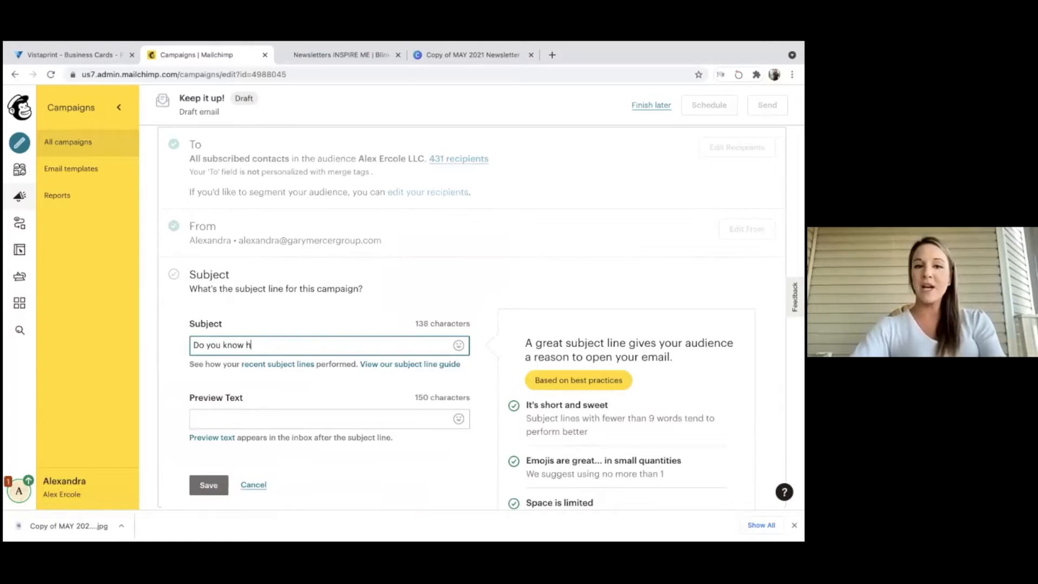
{"action": "type", "text": "ow much equity you have?"}
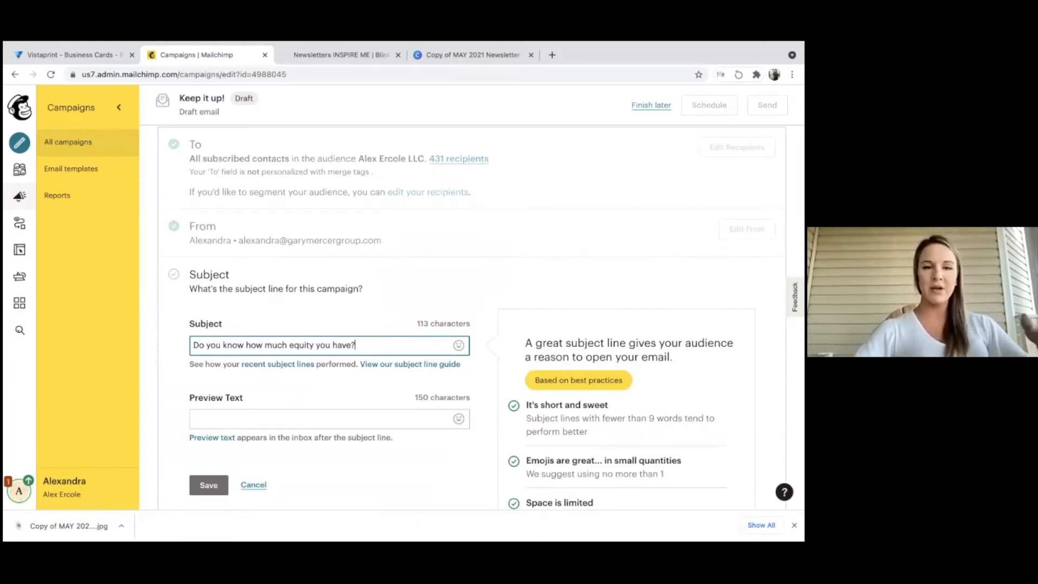
{"action": "left_click", "coordinate": [226, 418]}
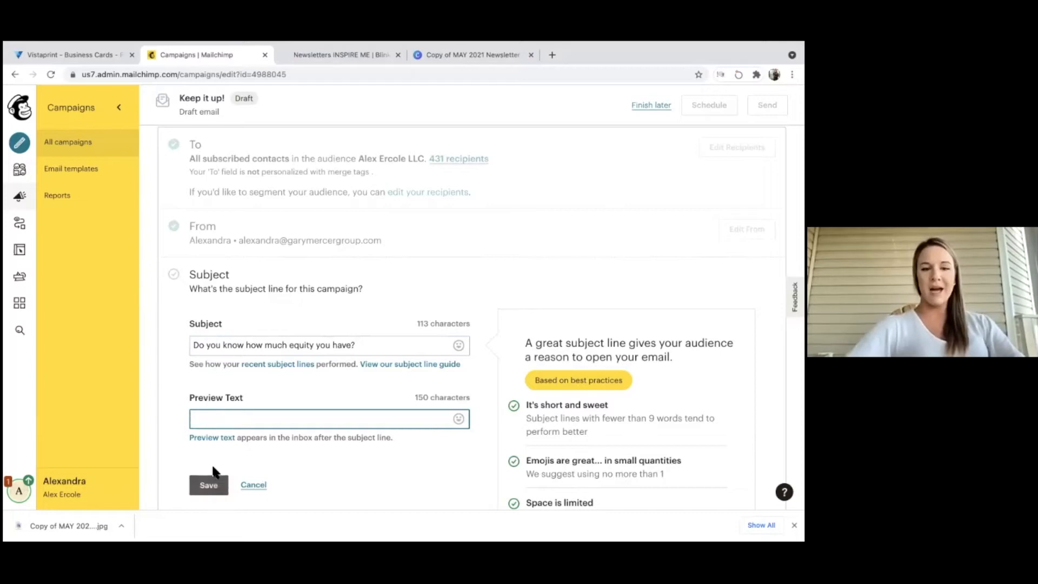
{"action": "triple_click", "coordinate": [215, 345]}
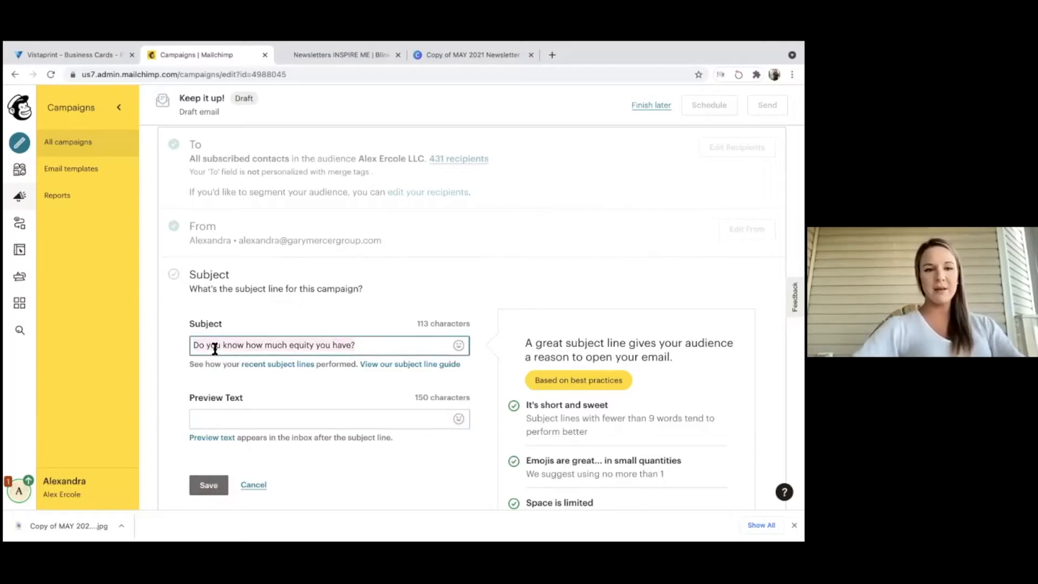
{"action": "left_click", "coordinate": [206, 485]}
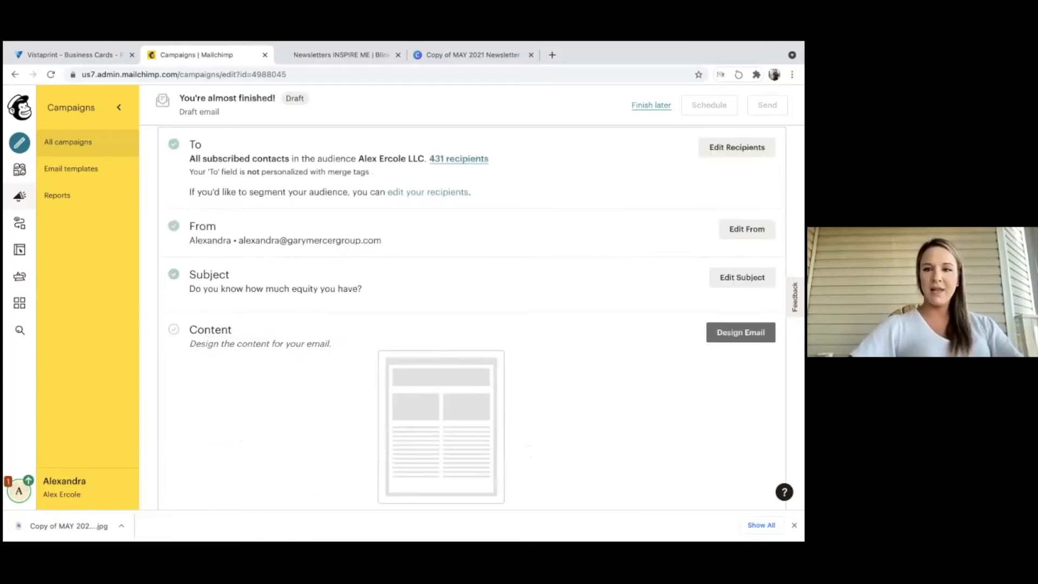
{"action": "left_click", "coordinate": [741, 333]}
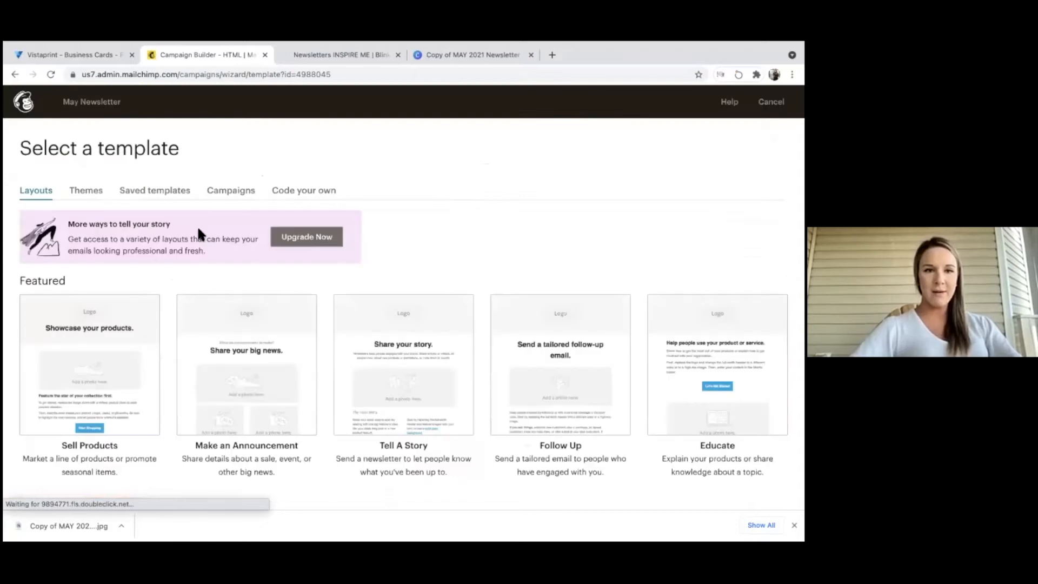
Pick the Sell Products featured layout from the template Layouts.
{"action": "scroll", "coordinate": [109, 303], "scroll_direction": "down", "scroll_amount": 3}
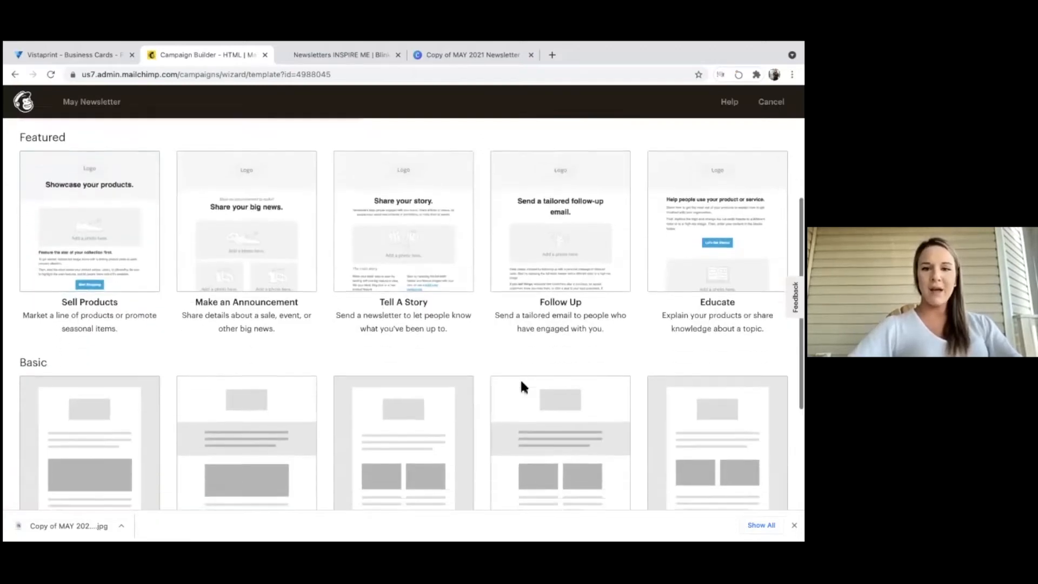
{"action": "scroll", "coordinate": [520, 385], "scroll_direction": "down", "scroll_amount": 3}
{"action": "scroll", "coordinate": [592, 238], "scroll_direction": "up", "scroll_amount": 4}
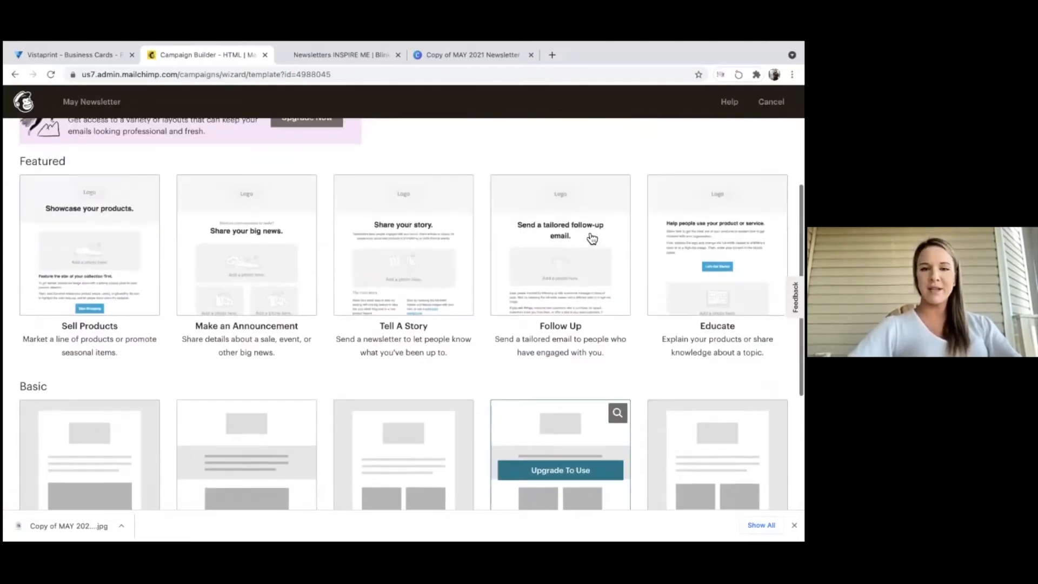
{"action": "scroll", "coordinate": [592, 238], "scroll_direction": "up", "scroll_amount": 1}
{"action": "left_click", "coordinate": [85, 282]}
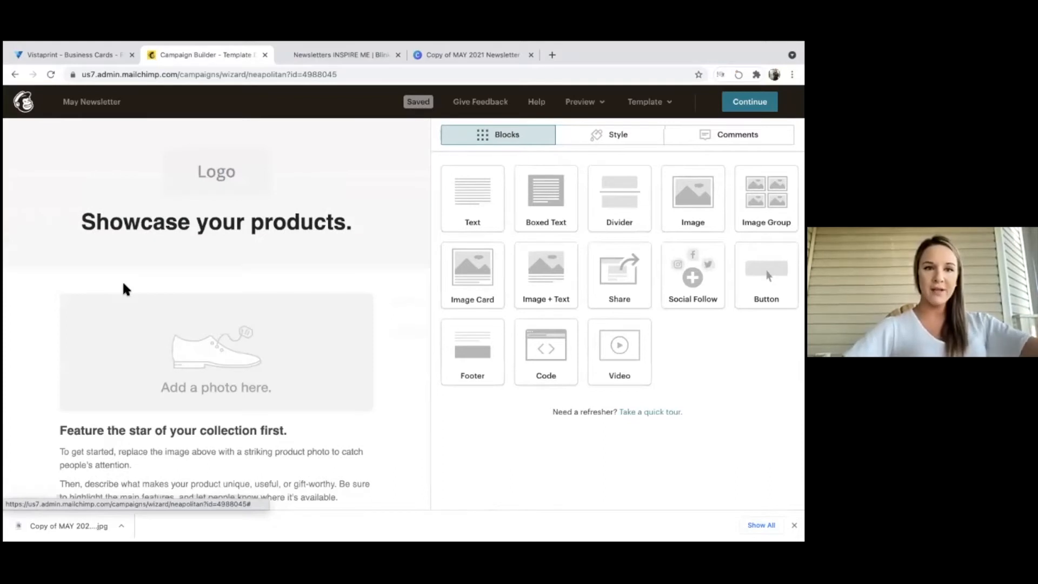
Delete the Logo, 'Showcase your products' heading, text and Start Shopping button blocks.
{"action": "left_click", "coordinate": [370, 158]}
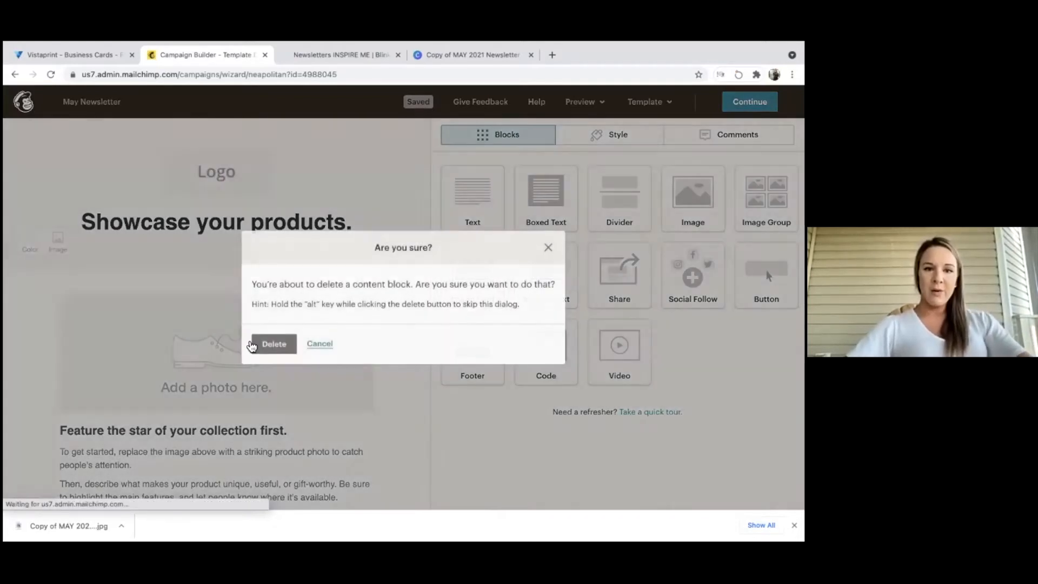
{"action": "left_click", "coordinate": [274, 344]}
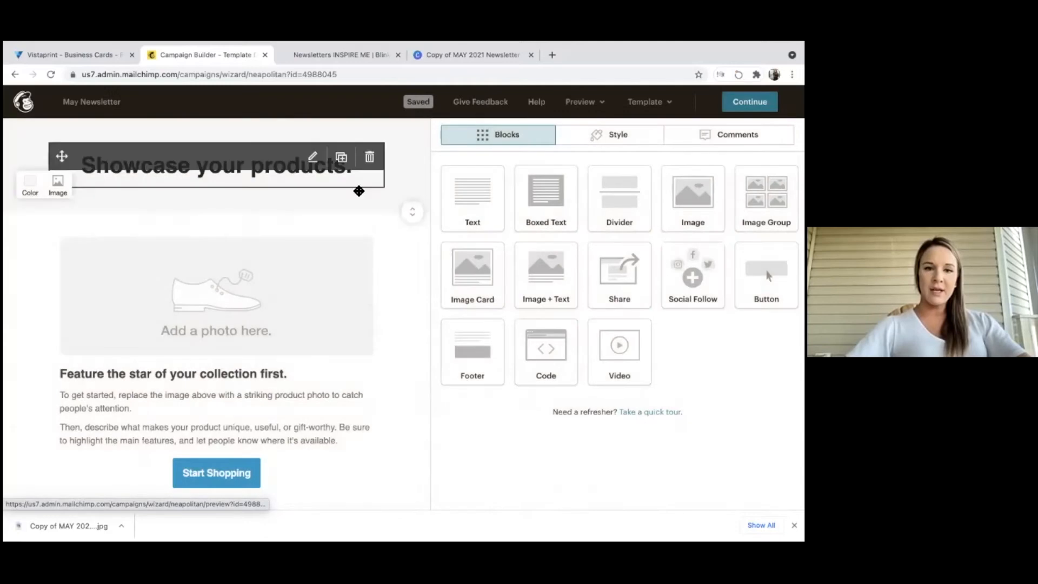
{"action": "left_click", "coordinate": [370, 157]}
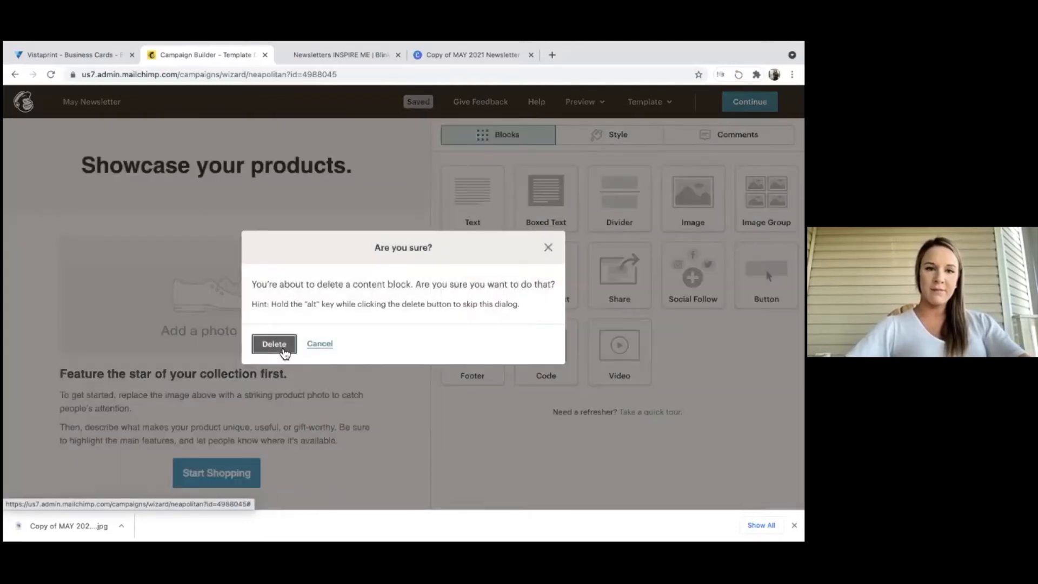
{"action": "left_click", "coordinate": [296, 347]}
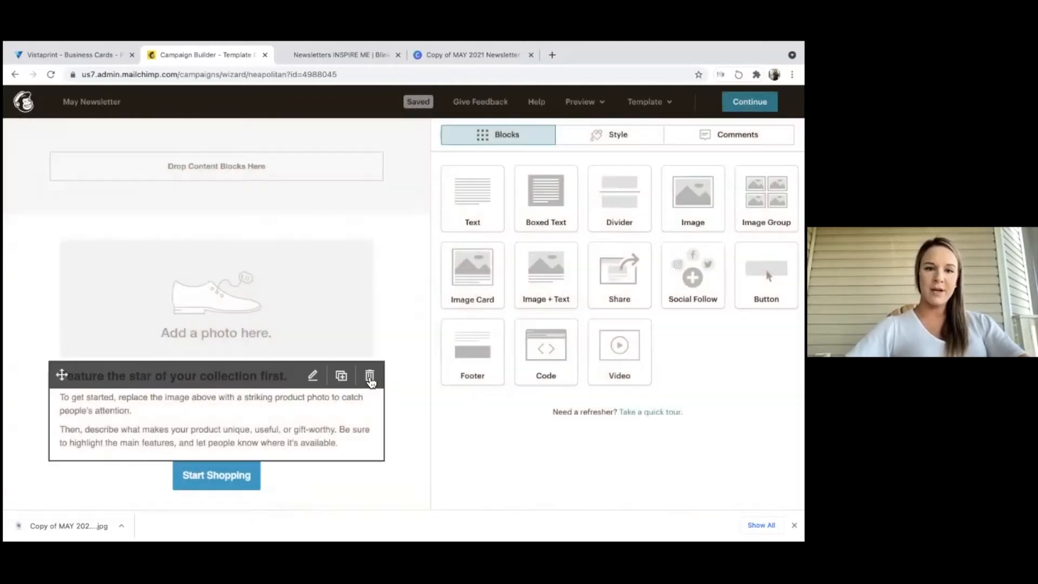
{"action": "left_click", "coordinate": [370, 375]}
{"action": "left_click", "coordinate": [275, 347]}
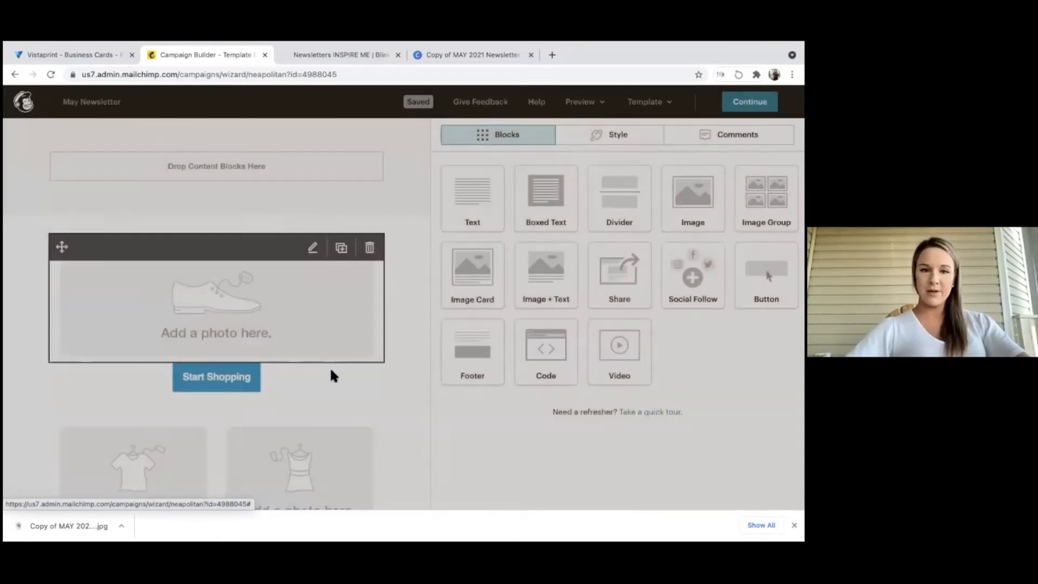
{"action": "left_click", "coordinate": [370, 376]}
{"action": "left_click", "coordinate": [274, 347]}
Delete two extra photo placeholders and save the one remaining photo block.
{"action": "left_click", "coordinate": [370, 374]}
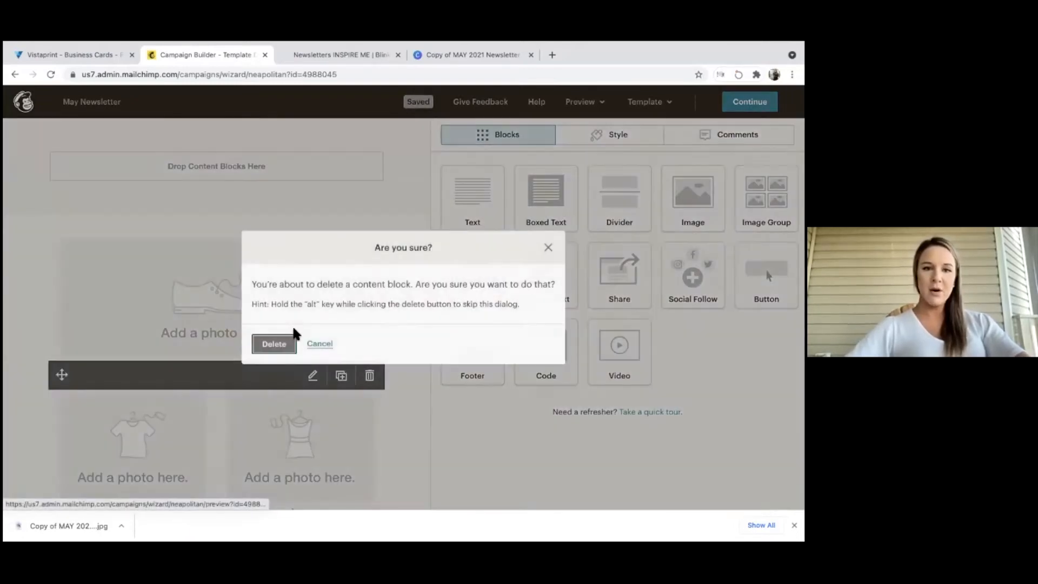
{"action": "left_click", "coordinate": [274, 345]}
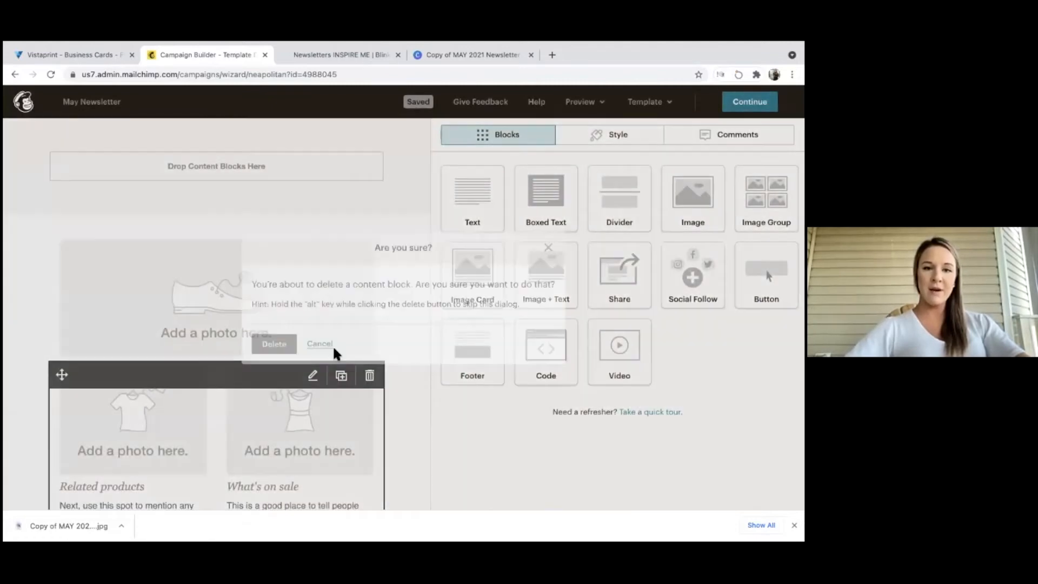
{"action": "left_click", "coordinate": [370, 376]}
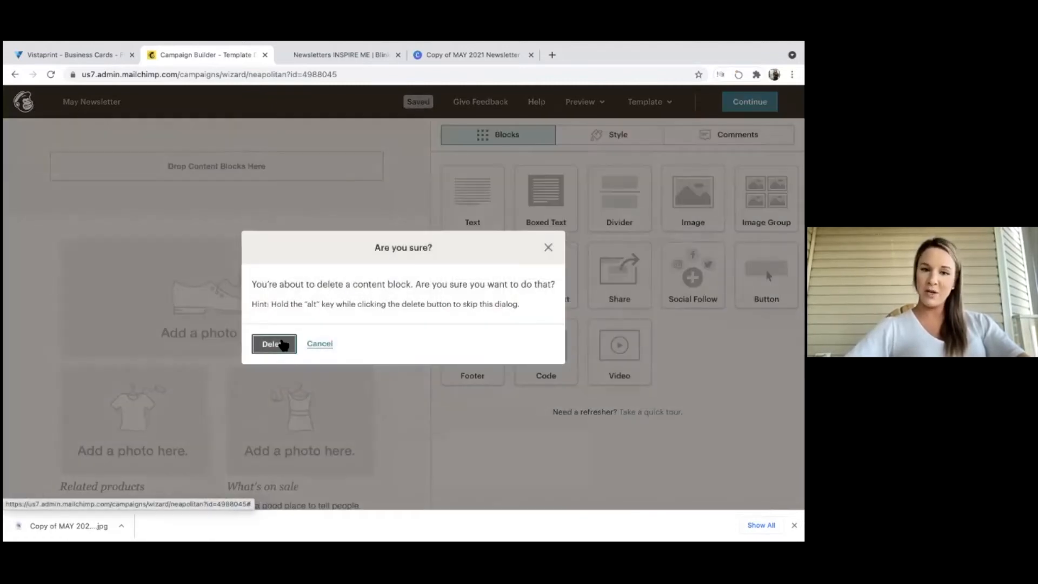
{"action": "left_click", "coordinate": [283, 346]}
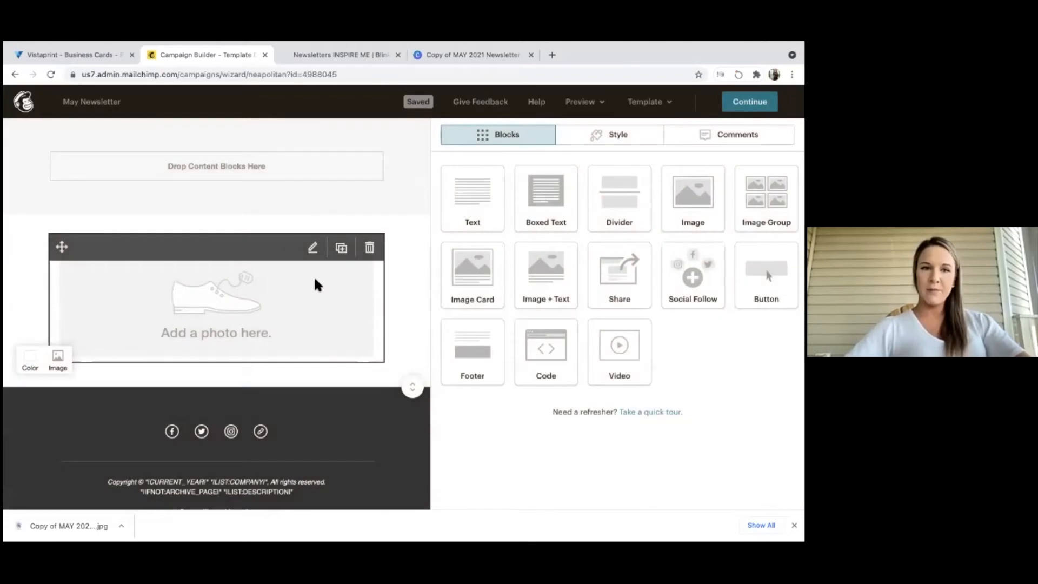
{"action": "left_click", "coordinate": [150, 306]}
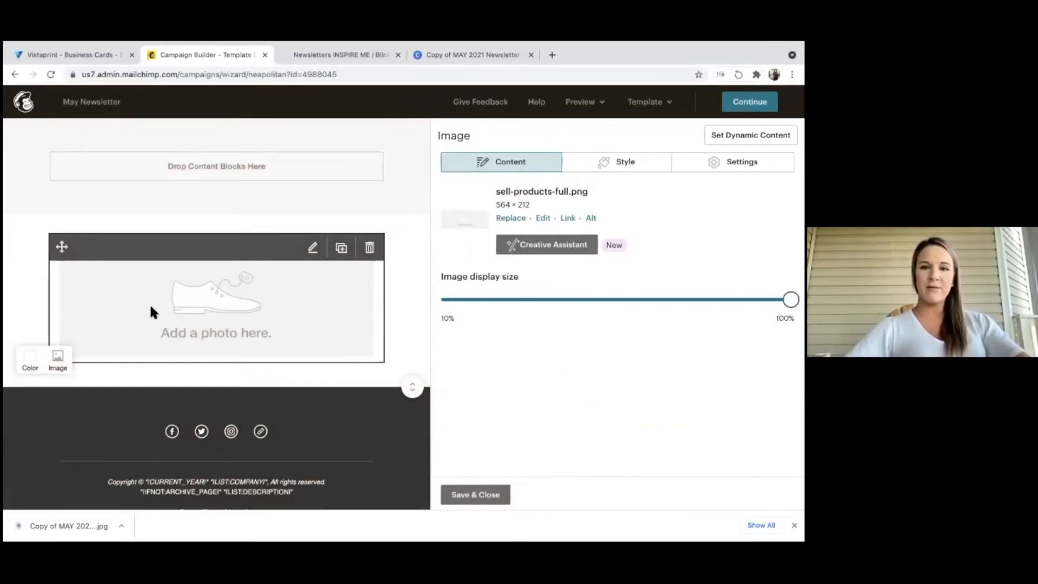
{"action": "left_click", "coordinate": [461, 496]}
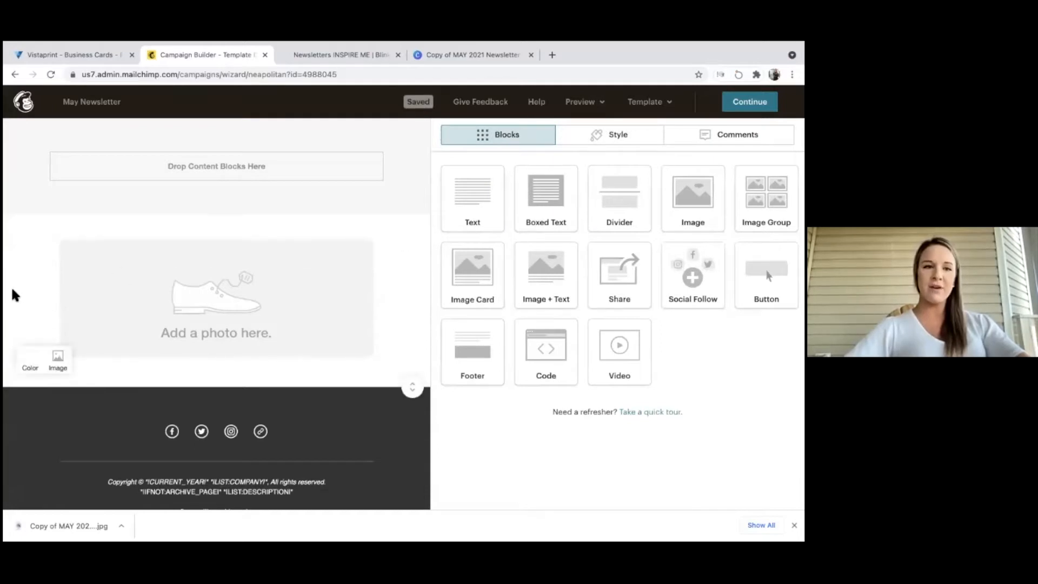
Add an image block at the top and upload Copy of MAY 2021 Newsletter Template.jpg into it.
{"action": "left_click_drag", "start_coordinate": [692, 198], "coordinate": [253, 193]}
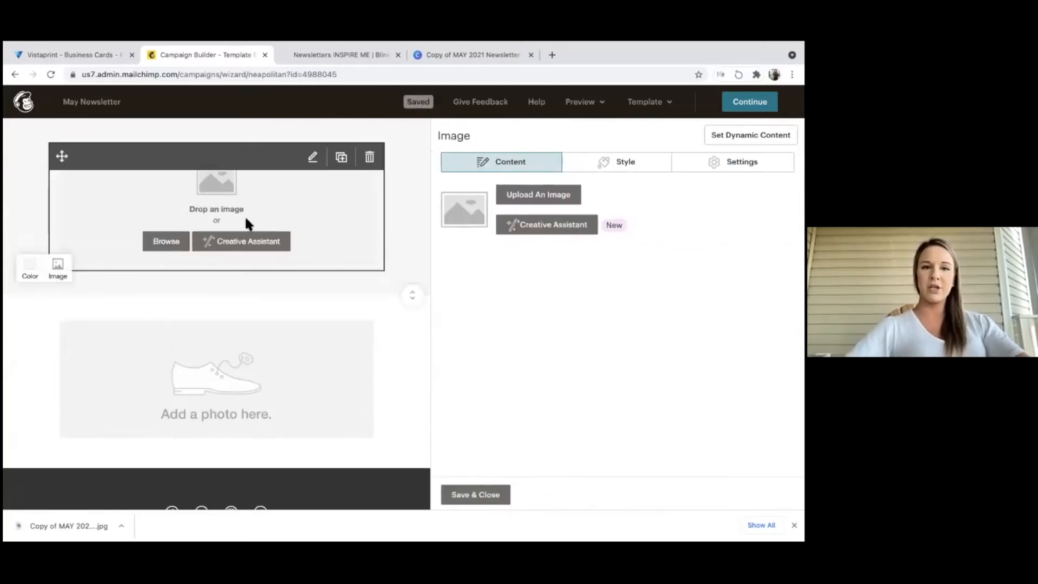
{"action": "left_click", "coordinate": [526, 197]}
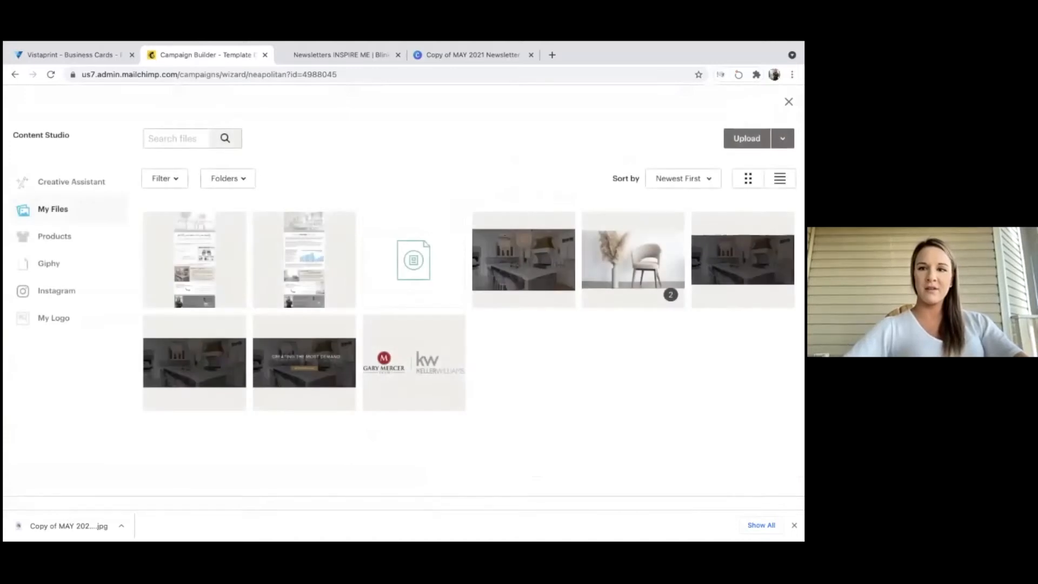
{"action": "left_click", "coordinate": [747, 138]}
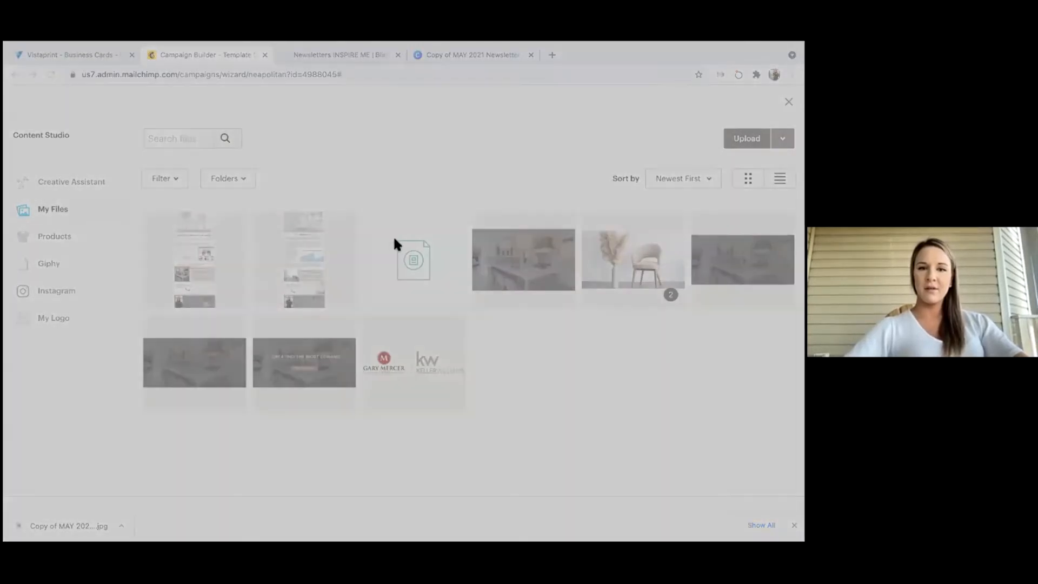
{"action": "double_click", "coordinate": [309, 226]}
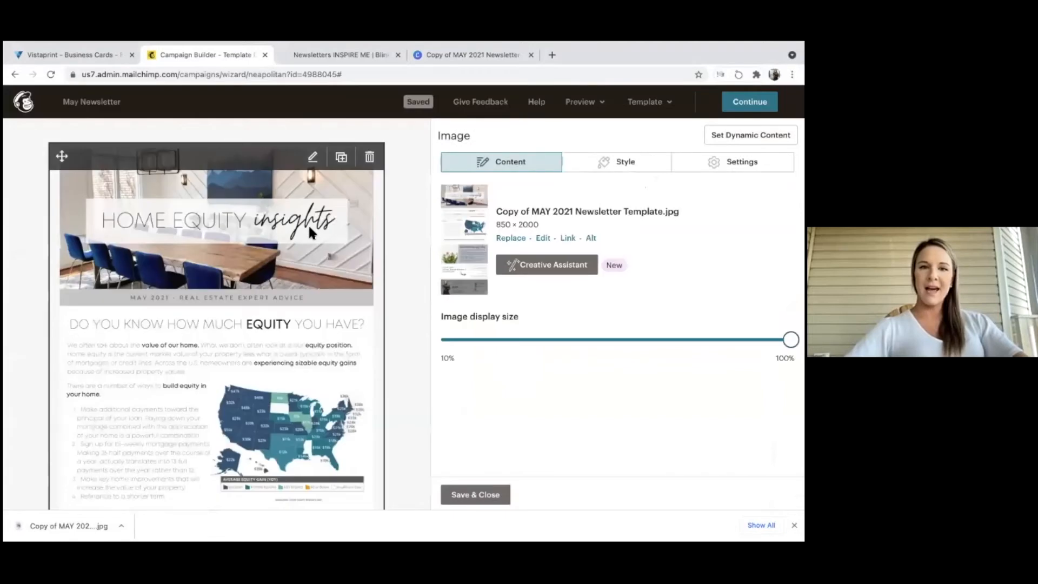
{"action": "scroll", "coordinate": [309, 229], "scroll_direction": "down", "scroll_amount": 1}
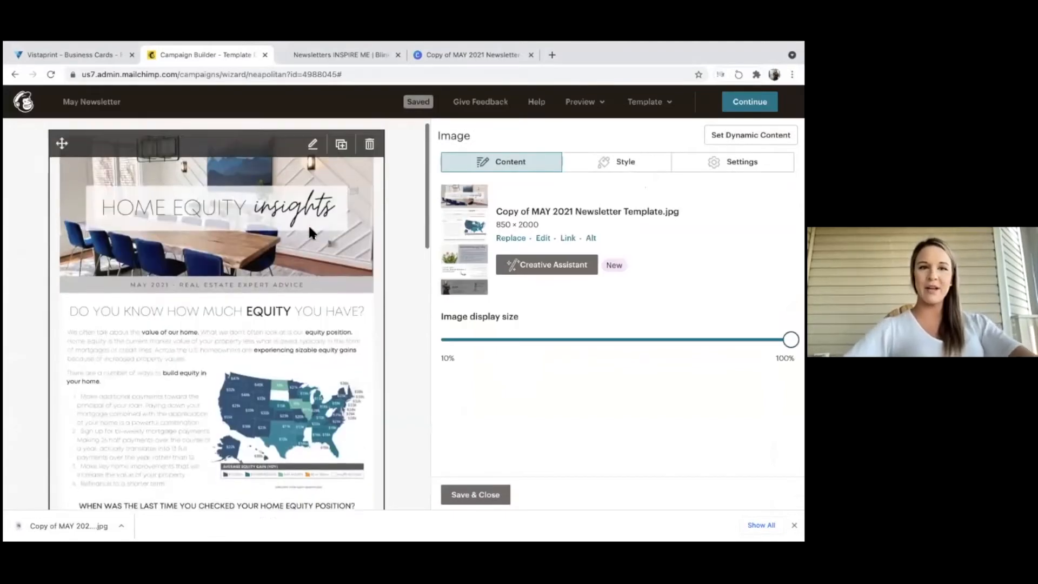
{"action": "scroll", "coordinate": [309, 230], "scroll_direction": "down", "scroll_amount": 4}
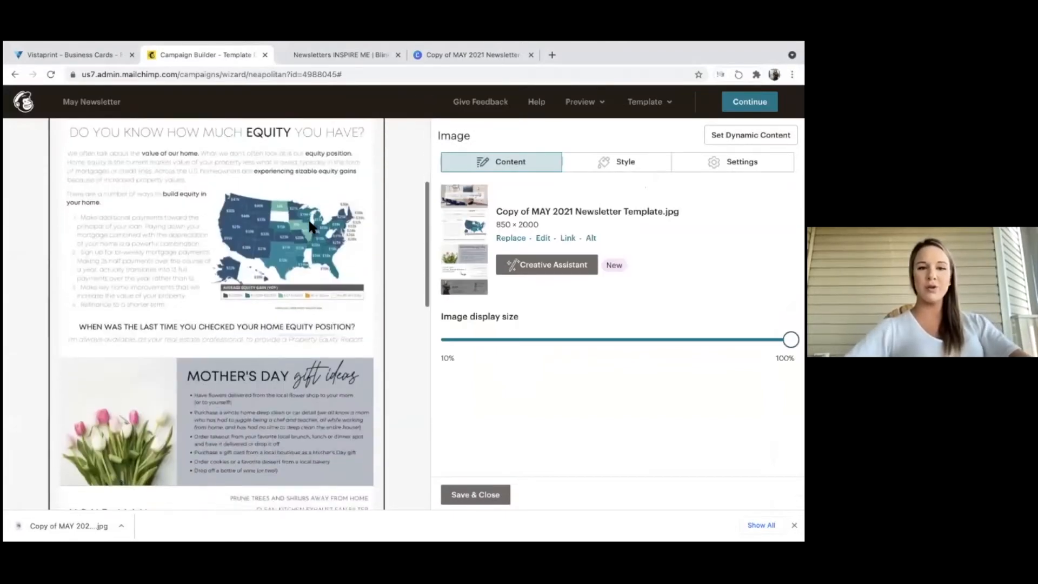
Delete the empty photo block below the newsletter image.
{"action": "scroll", "coordinate": [311, 226], "scroll_direction": "down", "scroll_amount": 5}
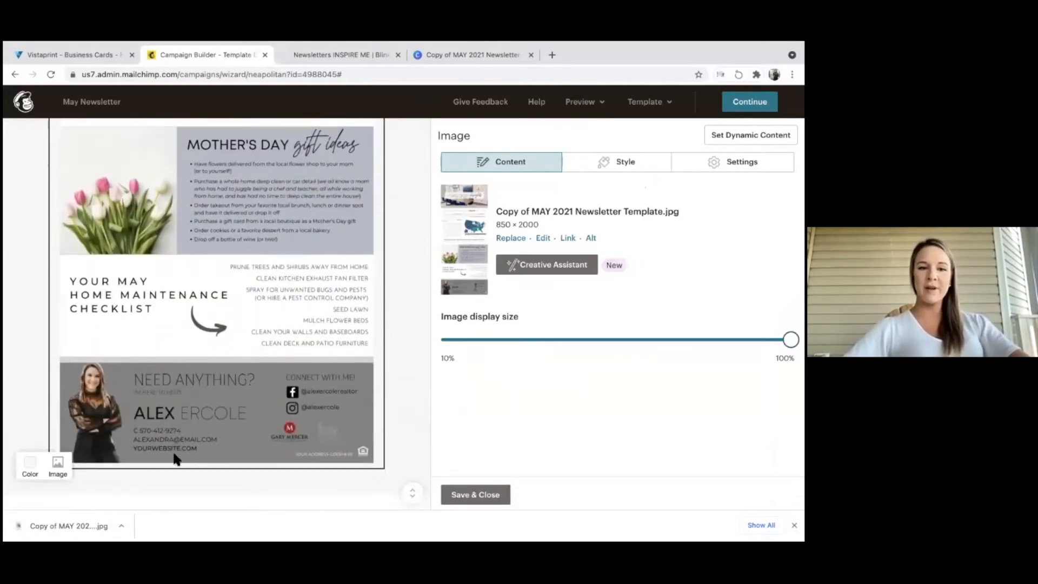
{"action": "scroll", "coordinate": [173, 441], "scroll_direction": "down", "scroll_amount": 3}
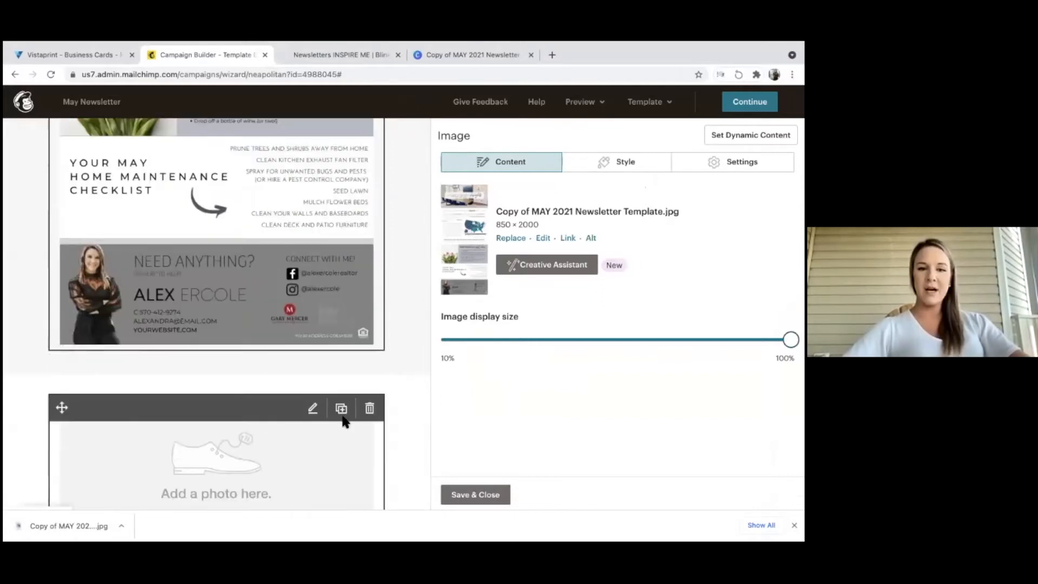
{"action": "left_click", "coordinate": [370, 410]}
{"action": "left_click", "coordinate": [260, 345]}
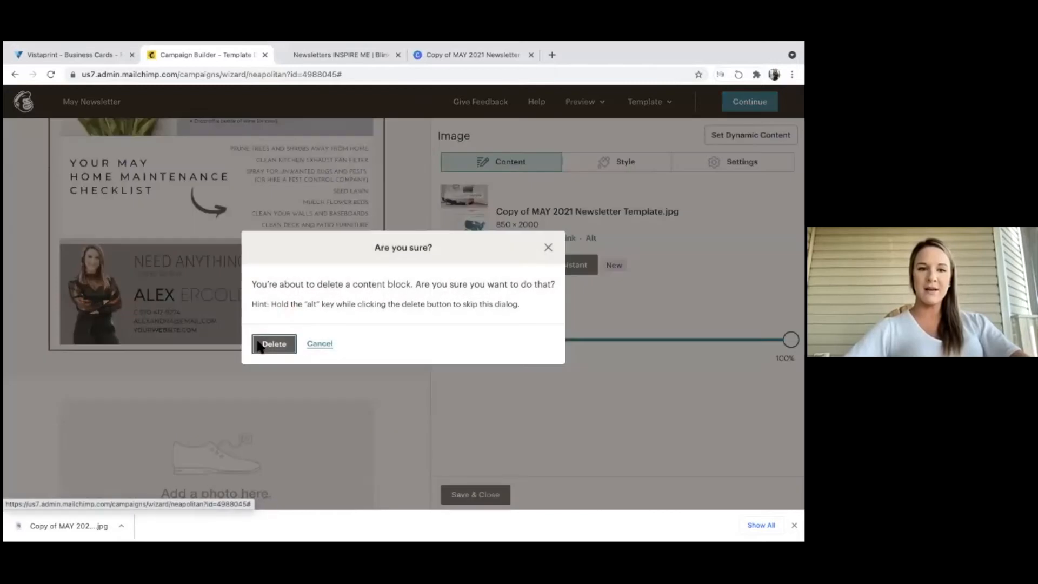
Remove the copyright, mailing address and REWARDS lines from the footer text.
{"action": "scroll", "coordinate": [257, 346], "scroll_direction": "down", "scroll_amount": 4}
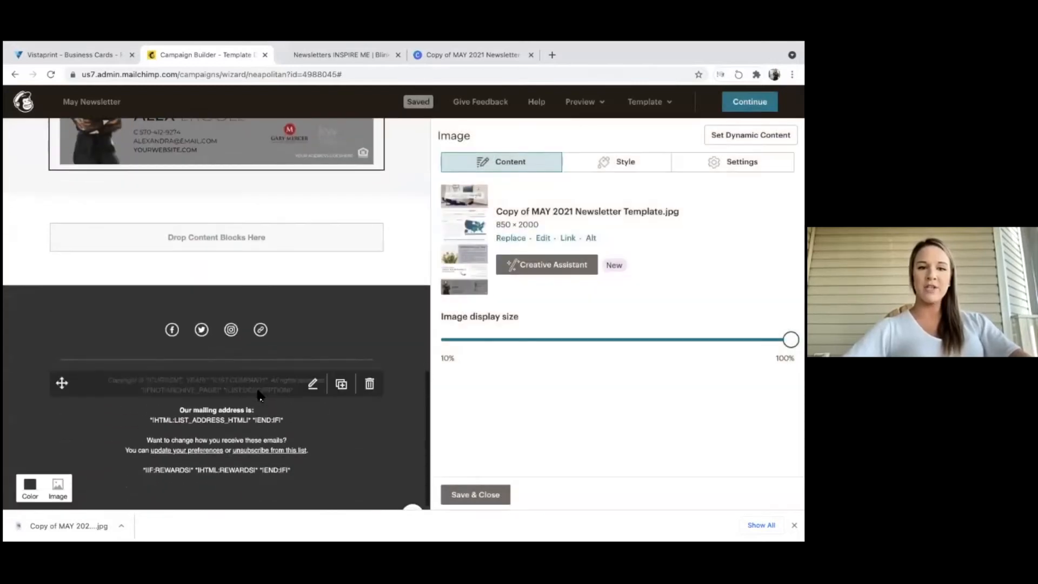
{"action": "left_click", "coordinate": [312, 384]}
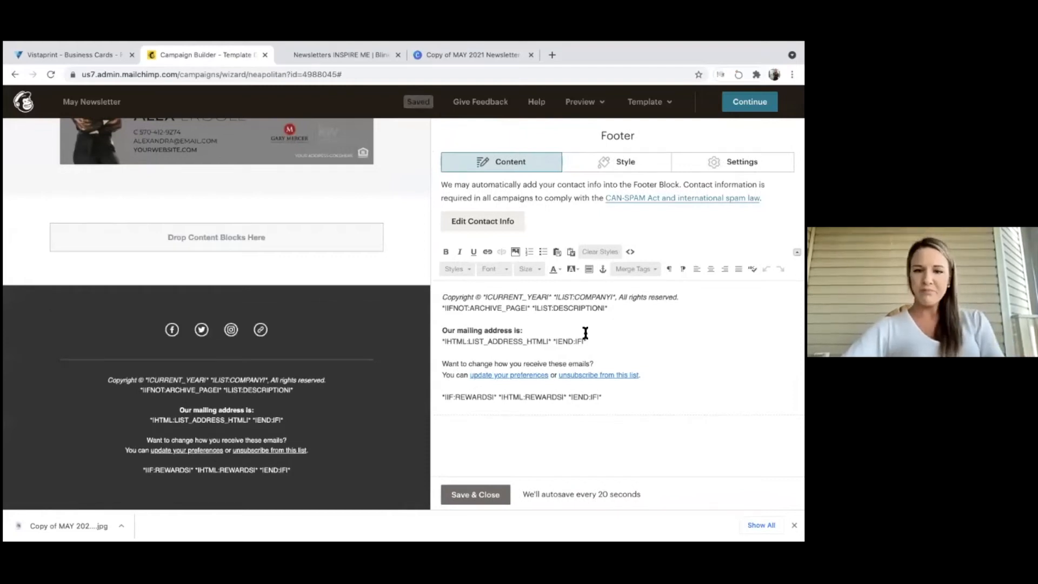
{"action": "left_click_drag", "start_coordinate": [595, 352], "coordinate": [441, 296]}
{"action": "key", "text": "BackSpace"}
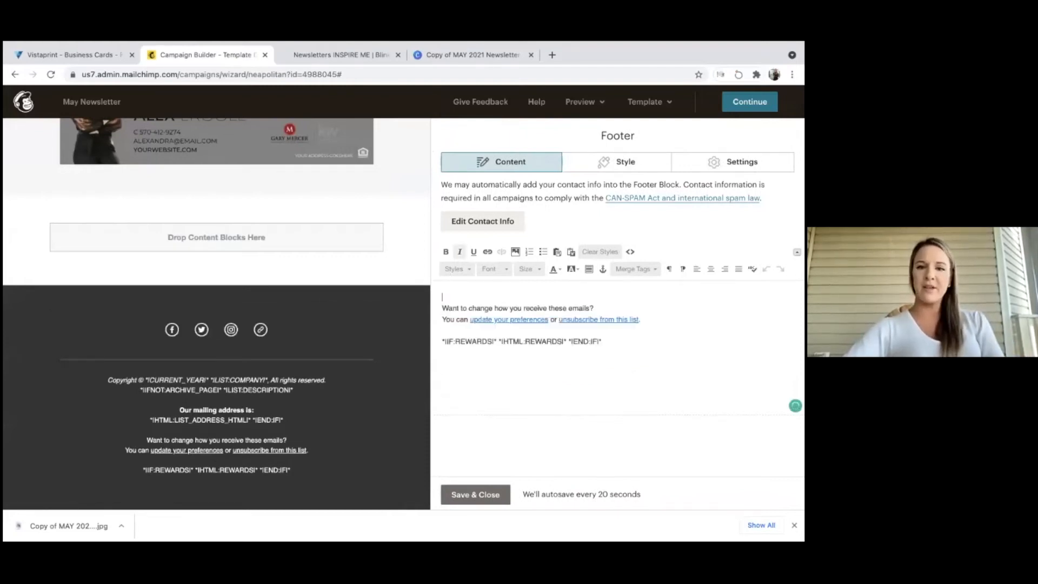
{"action": "left_click", "coordinate": [612, 345]}
{"action": "key", "text": "shift+Home"}
{"action": "key", "text": "BackSpace"}
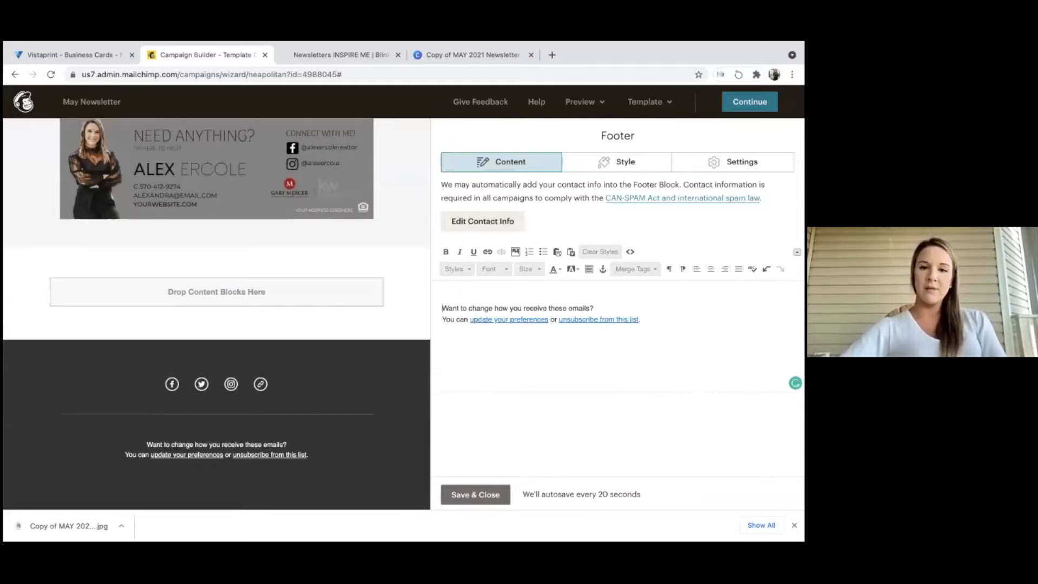
{"action": "key", "text": "BackSpace"}
Append the agent's page handle to the Social Follow Facebook URL and save the links.
{"action": "left_click", "coordinate": [238, 385]}
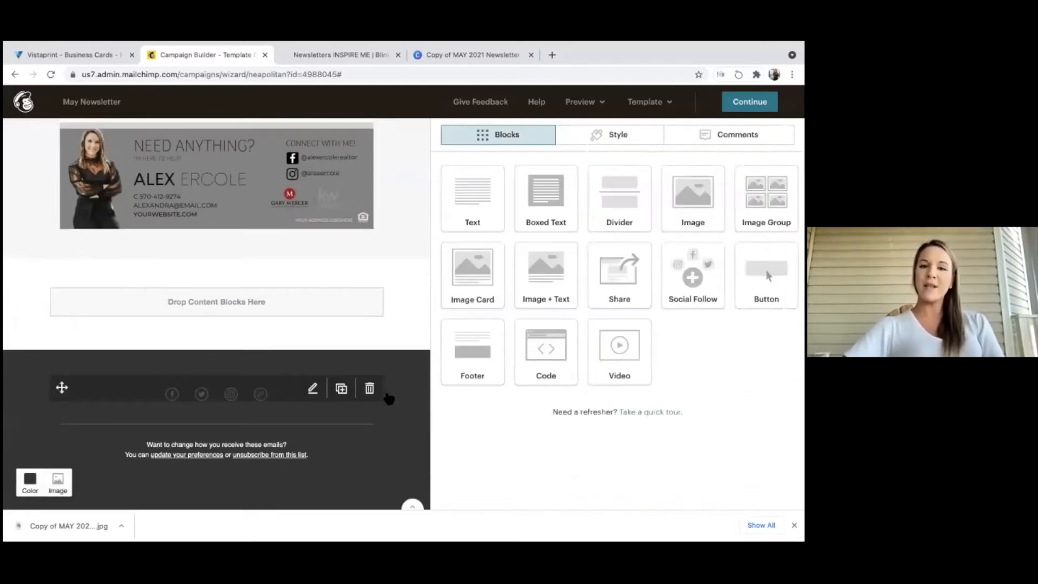
{"action": "left_click", "coordinate": [388, 399]}
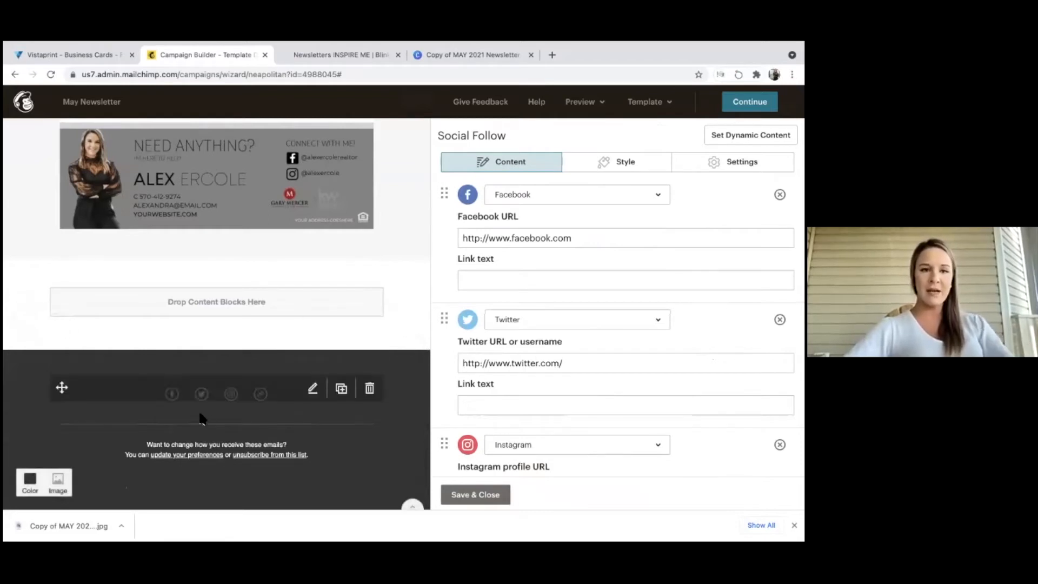
{"action": "left_click", "coordinate": [593, 236]}
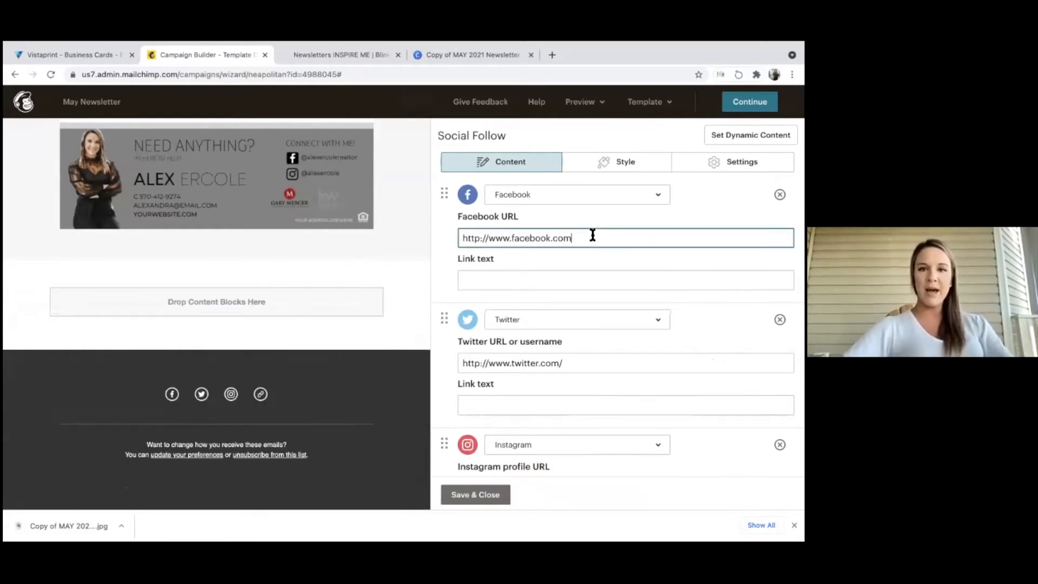
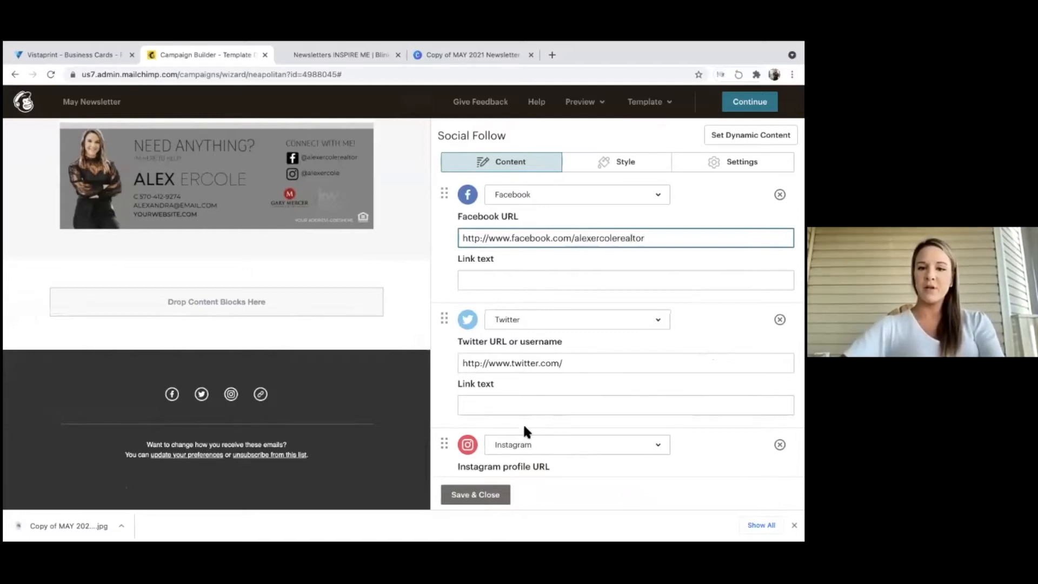
{"action": "left_click", "coordinate": [476, 495]}
{"action": "scroll", "coordinate": [341, 242], "scroll_direction": "up", "scroll_amount": 3}
{"action": "scroll", "coordinate": [342, 244], "scroll_direction": "up", "scroll_amount": 10}
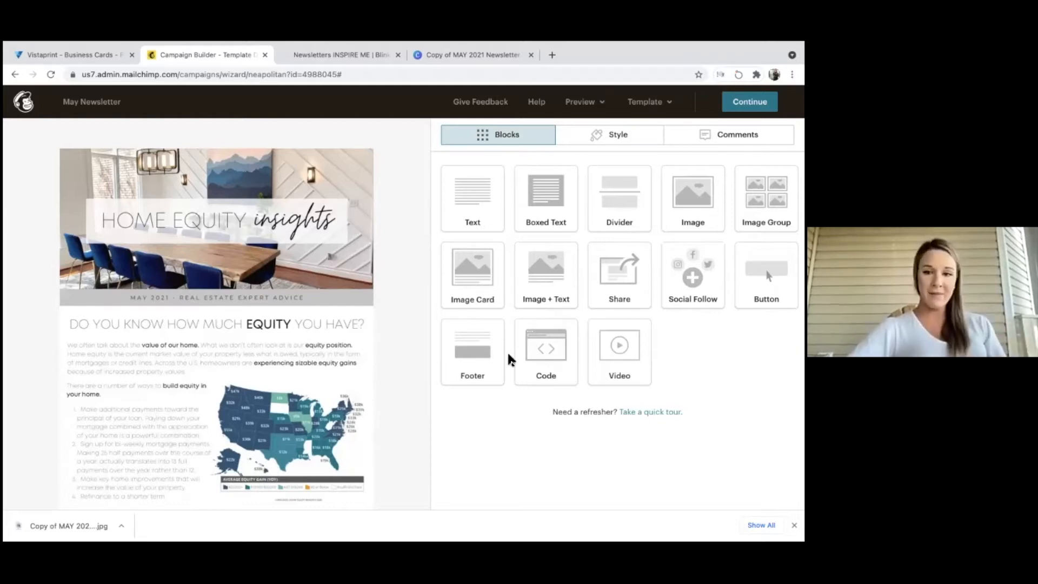
Place a Video block above the header image and save it with no video URL.
{"action": "left_click_drag", "start_coordinate": [604, 343], "coordinate": [308, 154]}
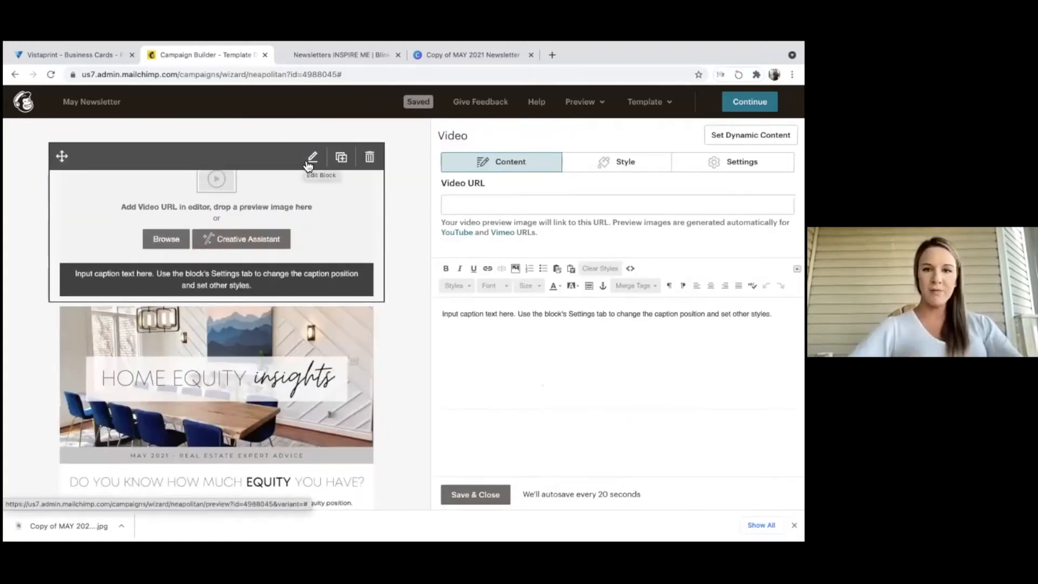
{"action": "left_click", "coordinate": [557, 206]}
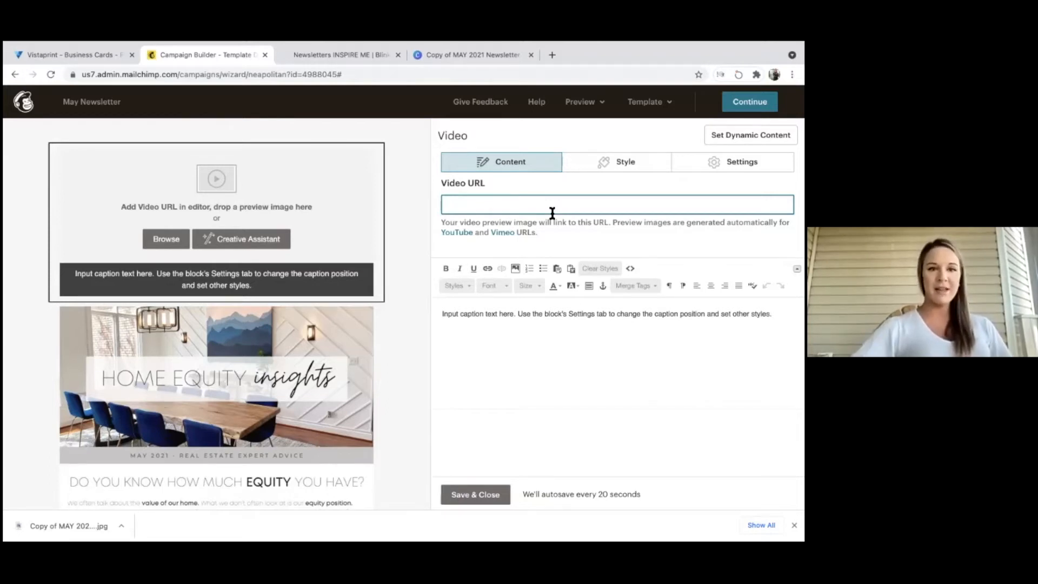
{"action": "scroll", "coordinate": [331, 357], "scroll_direction": "down", "scroll_amount": 2}
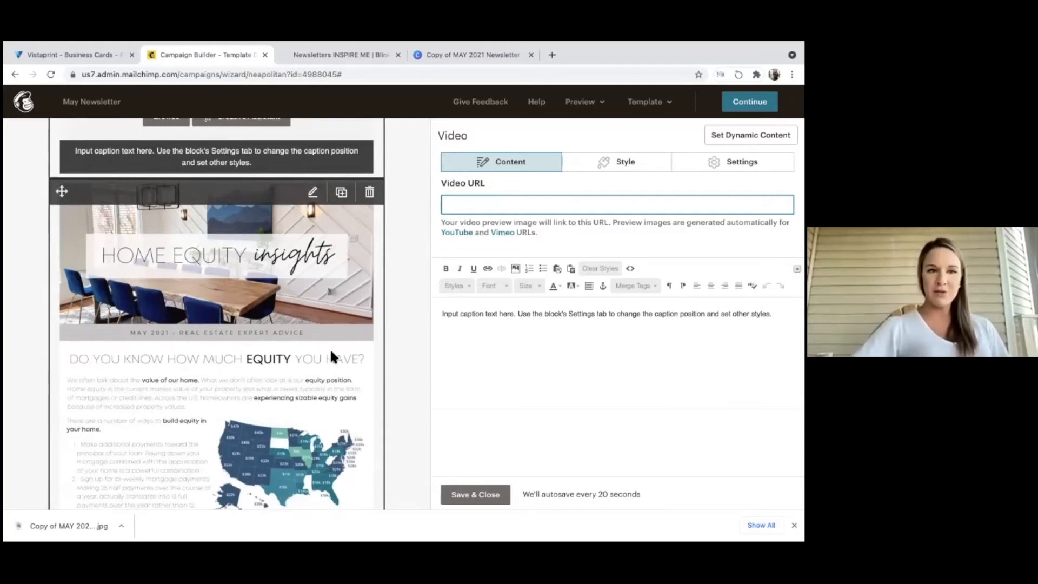
{"action": "scroll", "coordinate": [331, 353], "scroll_direction": "down", "scroll_amount": 1}
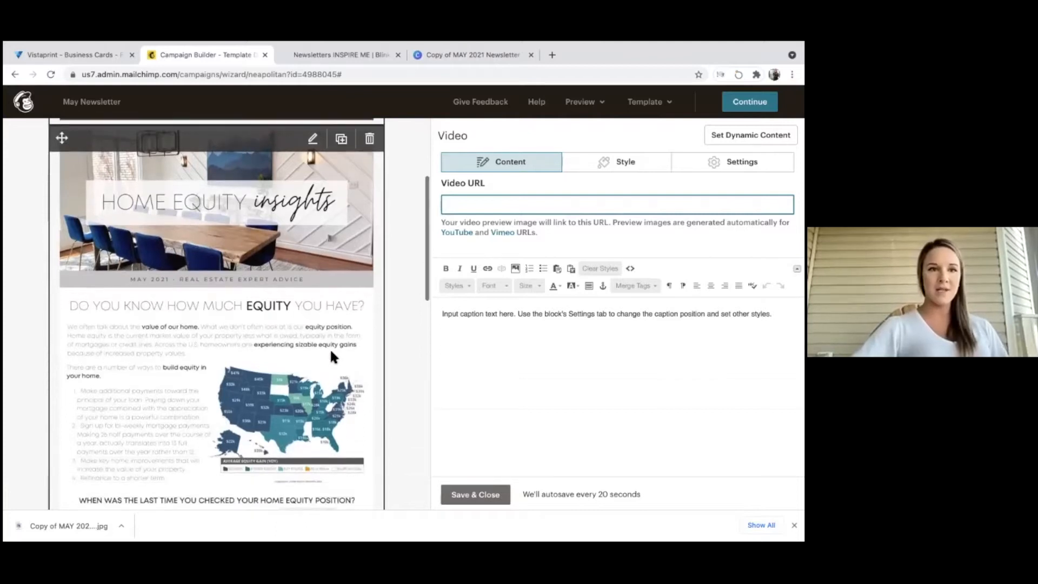
{"action": "scroll", "coordinate": [332, 356], "scroll_direction": "down", "scroll_amount": 5}
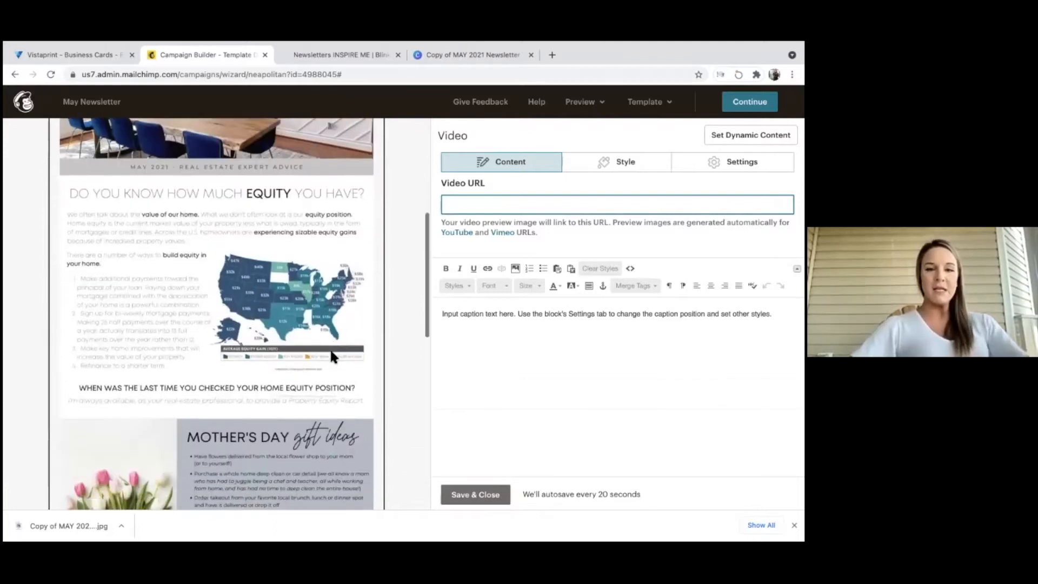
{"action": "left_click", "coordinate": [488, 495]}
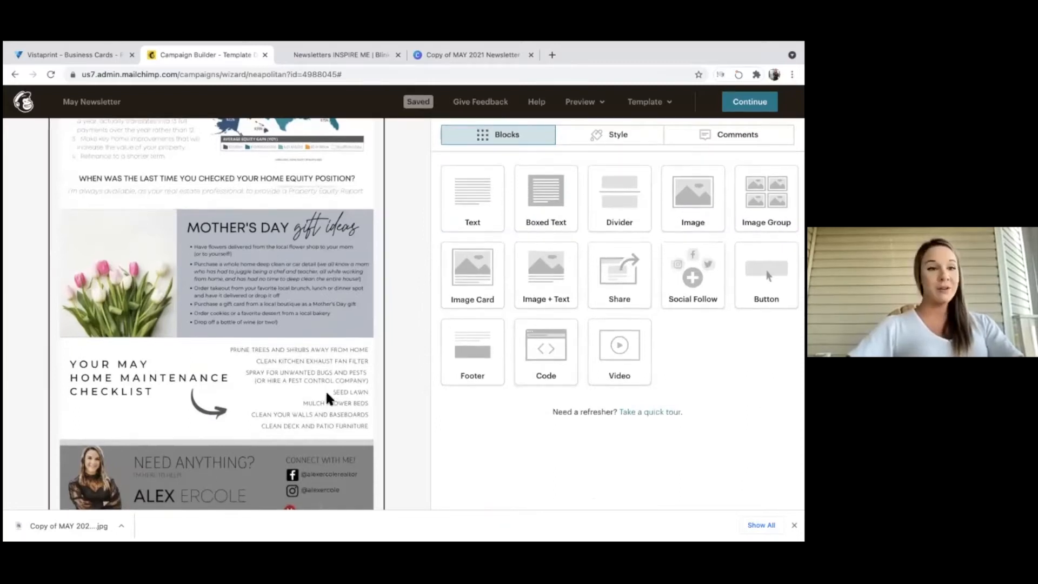
{"action": "scroll", "coordinate": [325, 391], "scroll_direction": "down", "scroll_amount": 1}
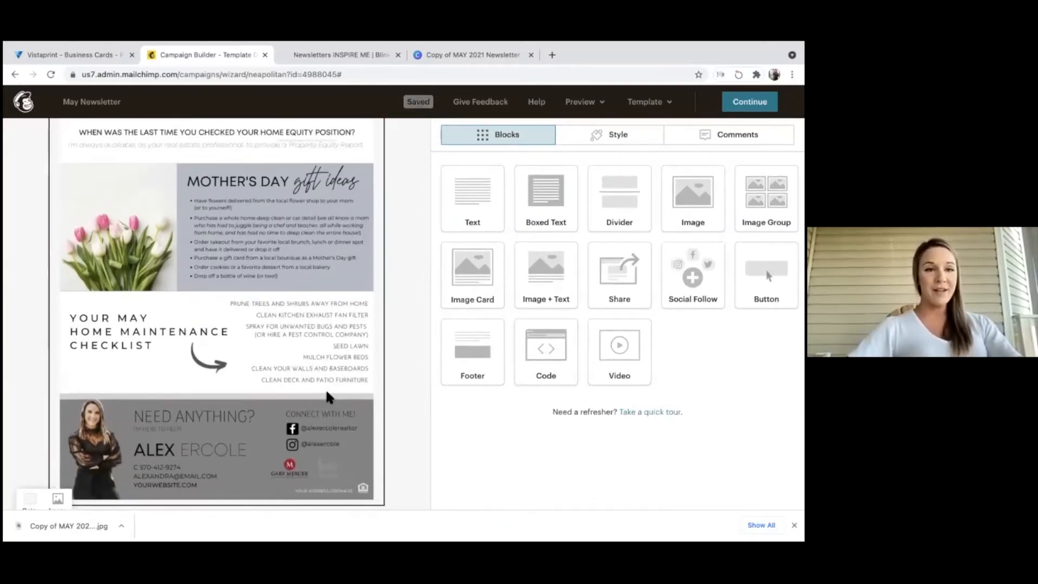
{"action": "scroll", "coordinate": [436, 306], "scroll_direction": "left", "scroll_amount": 3}
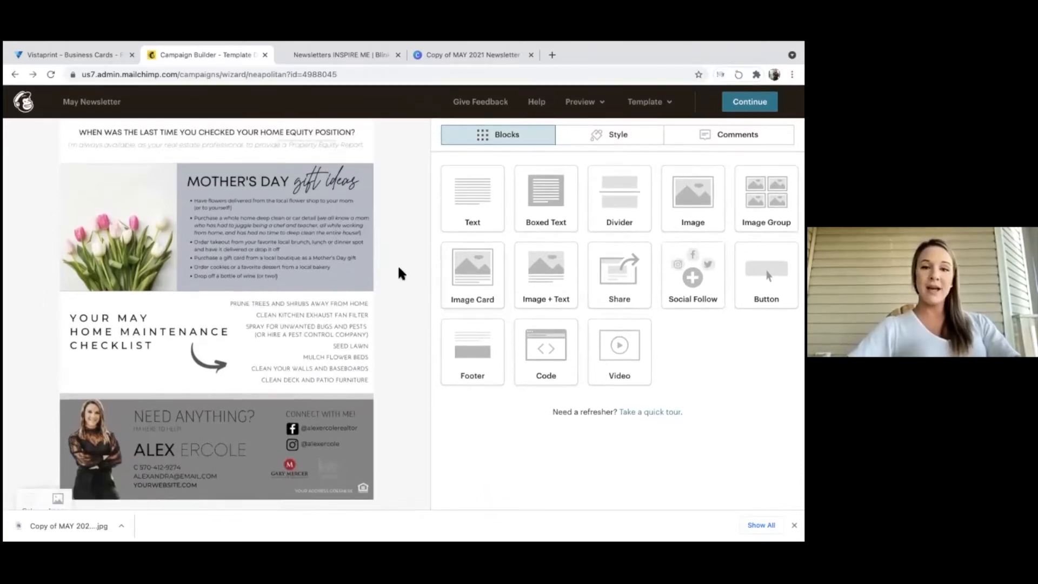
{"action": "scroll", "coordinate": [399, 262], "scroll_direction": "down", "scroll_amount": 3}
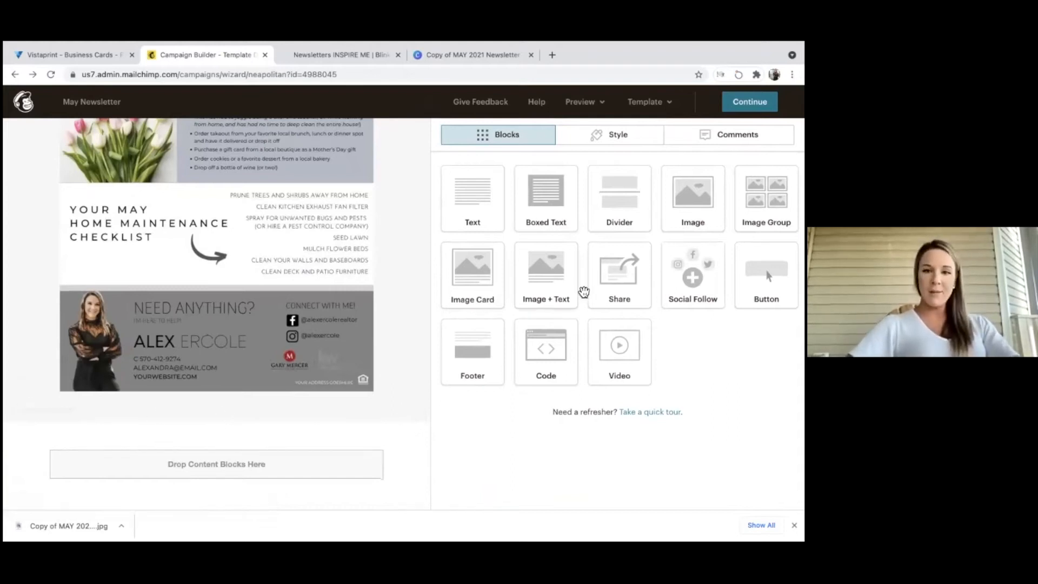
Add an Image + Text block below the contact block and insert the chair photo.
{"action": "left_click_drag", "start_coordinate": [537, 277], "coordinate": [269, 401]}
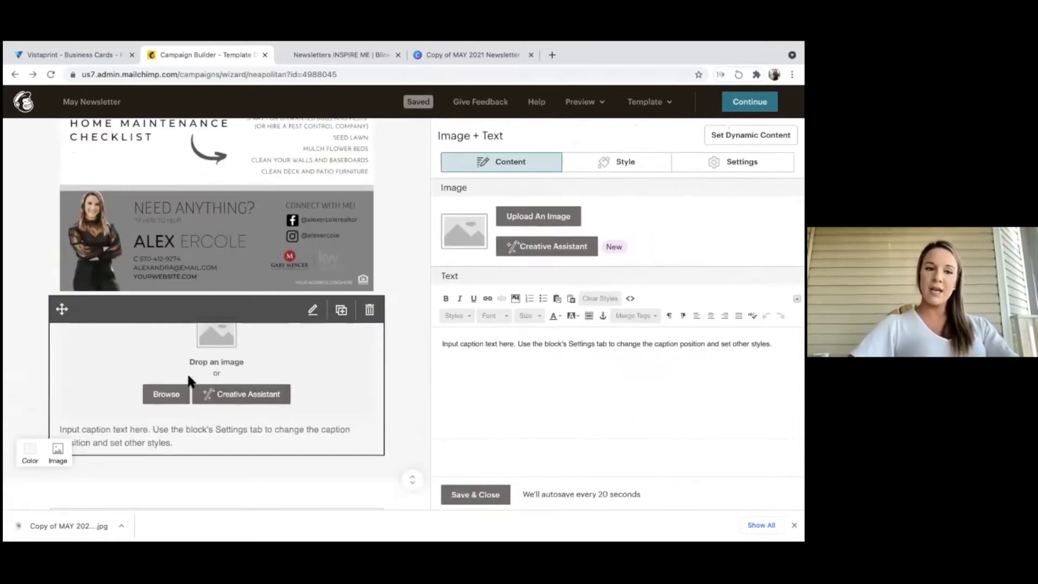
{"action": "left_click", "coordinate": [162, 395]}
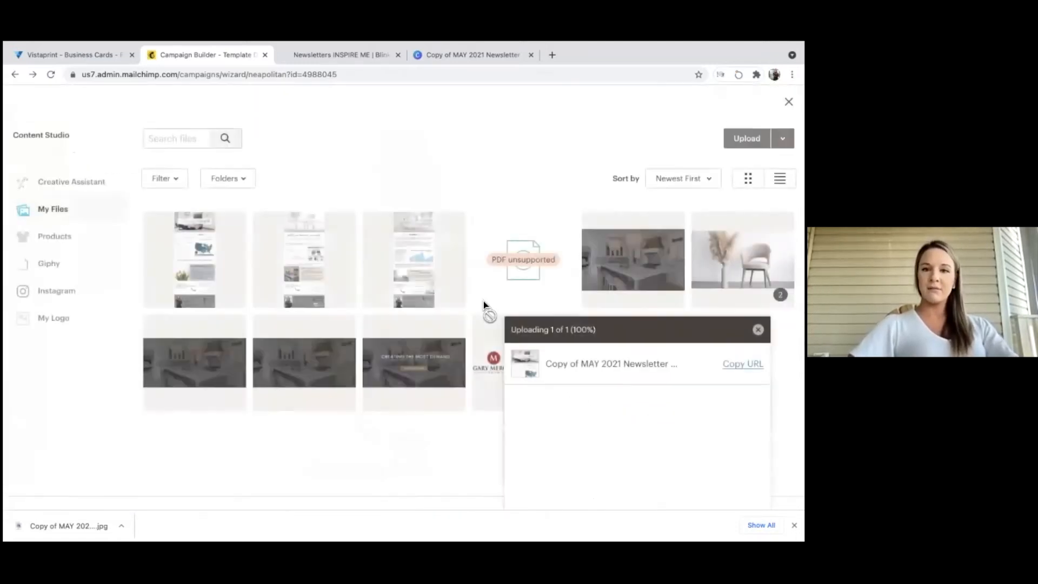
{"action": "left_click", "coordinate": [743, 260]}
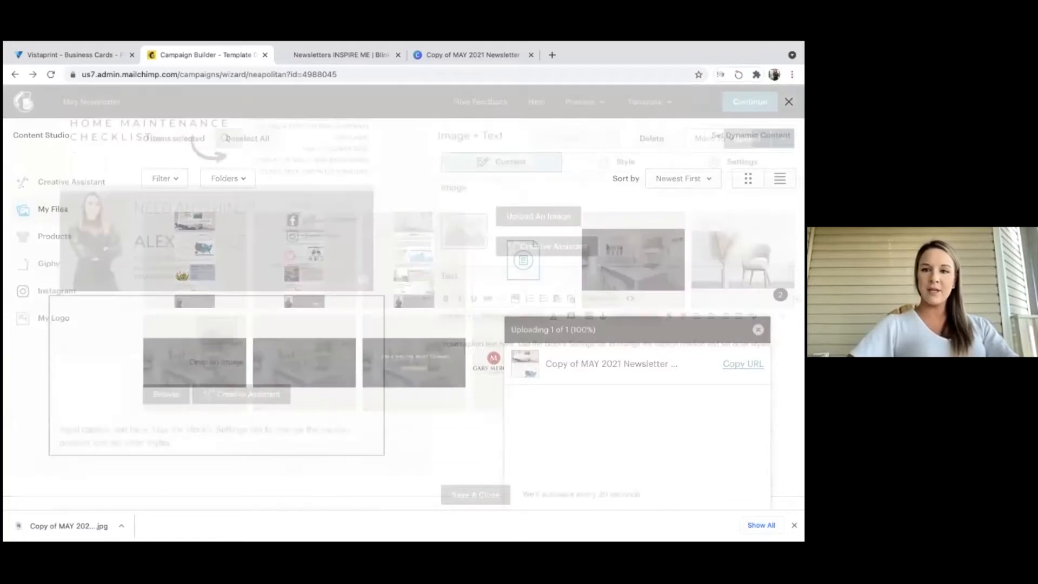
{"action": "scroll", "coordinate": [311, 378], "scroll_direction": "down", "scroll_amount": 2}
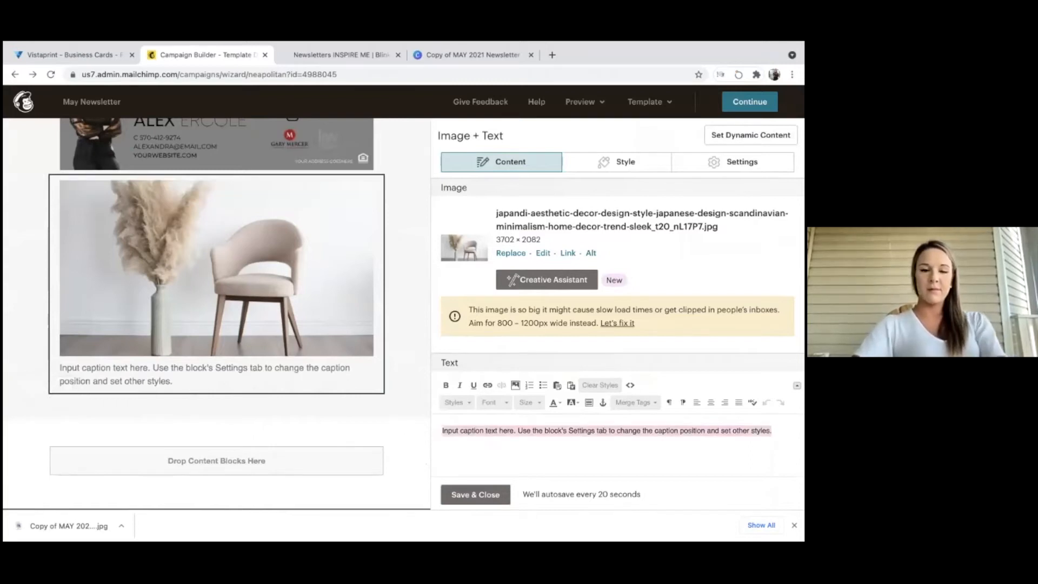
Caption the block 'COMING SOON IN BRANDYWINE TOWNSHIP' and review the email preview.
{"action": "type", "text": "COMING SOON "}
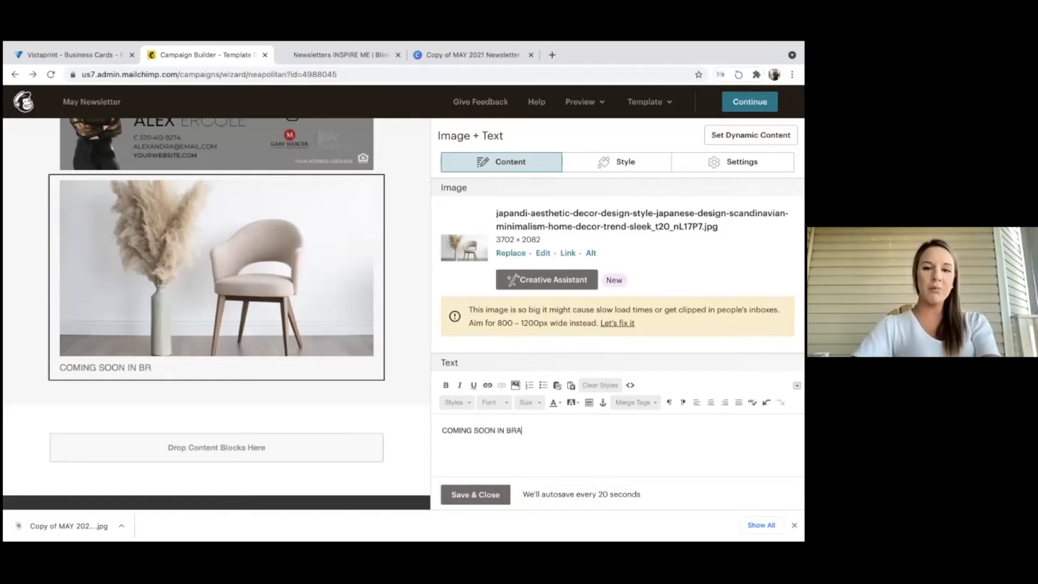
{"action": "type", "text": "IN BRANDYWINE TOWNSHIP"}
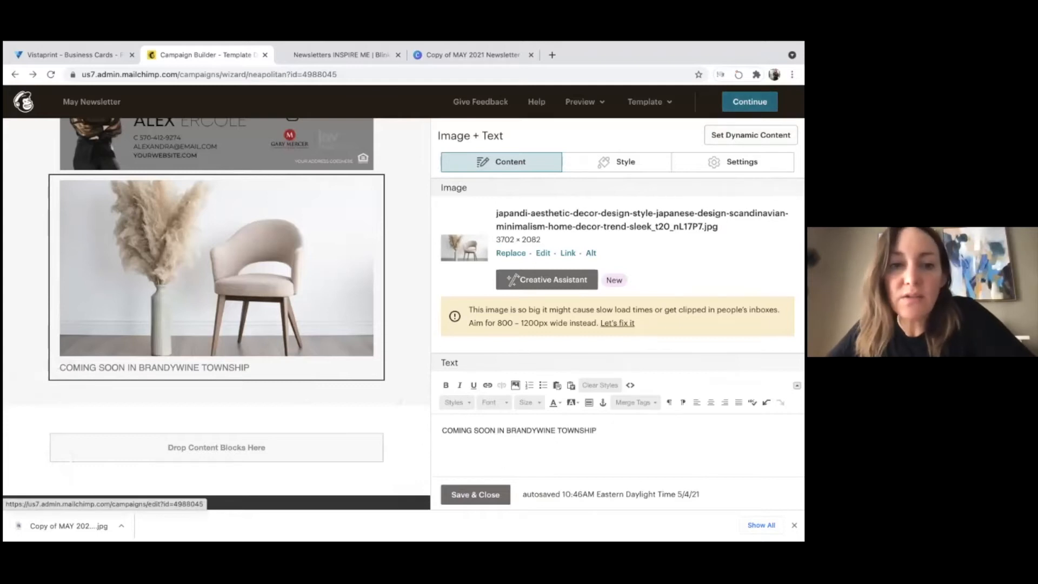
{"action": "scroll", "coordinate": [359, 279], "scroll_direction": "up", "scroll_amount": 15}
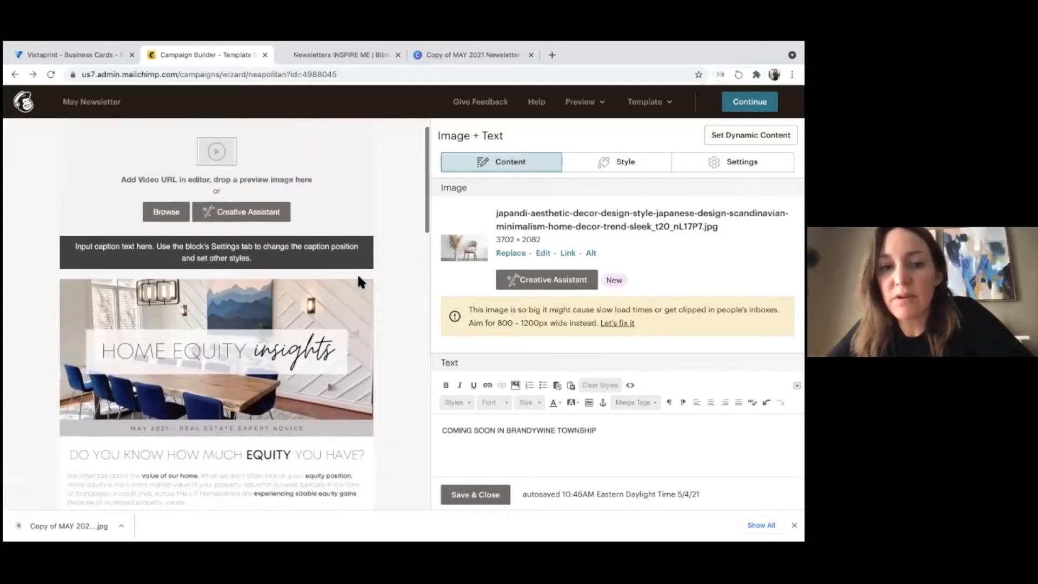
{"action": "scroll", "coordinate": [359, 280], "scroll_direction": "up", "scroll_amount": 1}
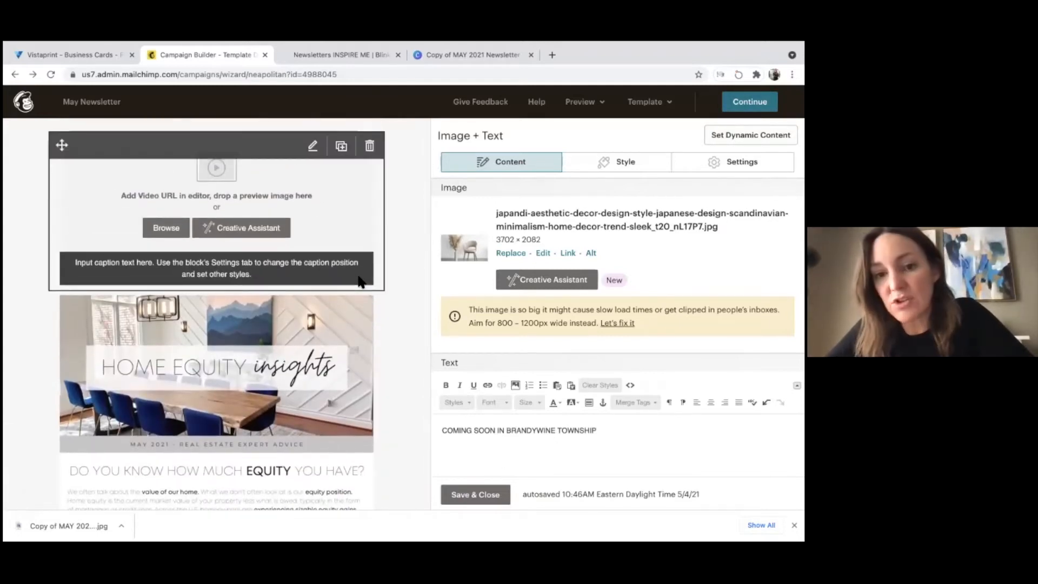
{"action": "scroll", "coordinate": [359, 281], "scroll_direction": "down", "scroll_amount": 15}
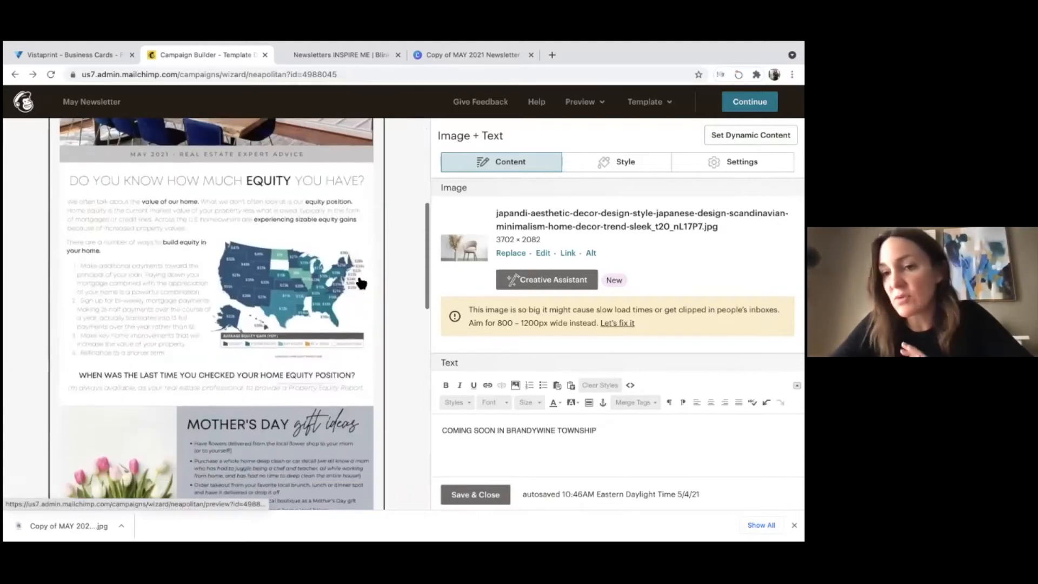
{"action": "scroll", "coordinate": [358, 263], "scroll_direction": "down", "scroll_amount": 5}
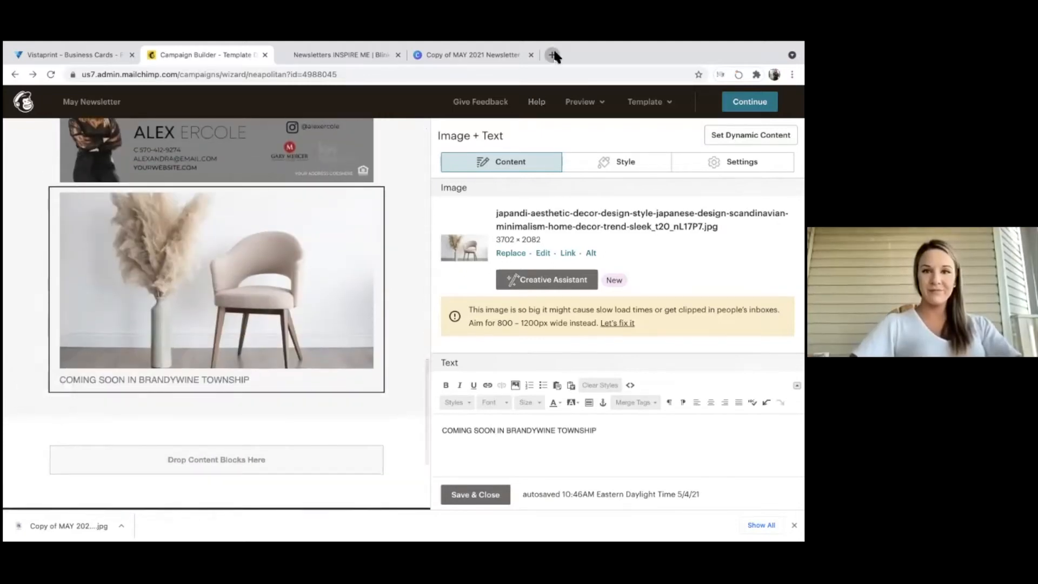
In a new tab, load garymercerteam.com and show Search Listings > All Listings.
{"action": "left_click", "coordinate": [552, 55]}
{"action": "type", "text": "garymerce"}
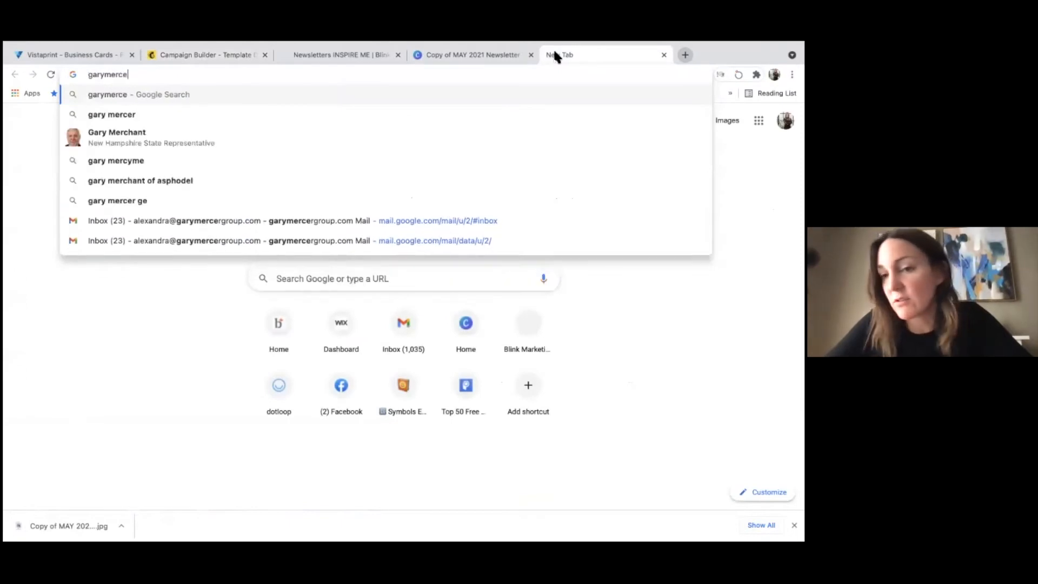
{"action": "type", "text": "rteam.com"}
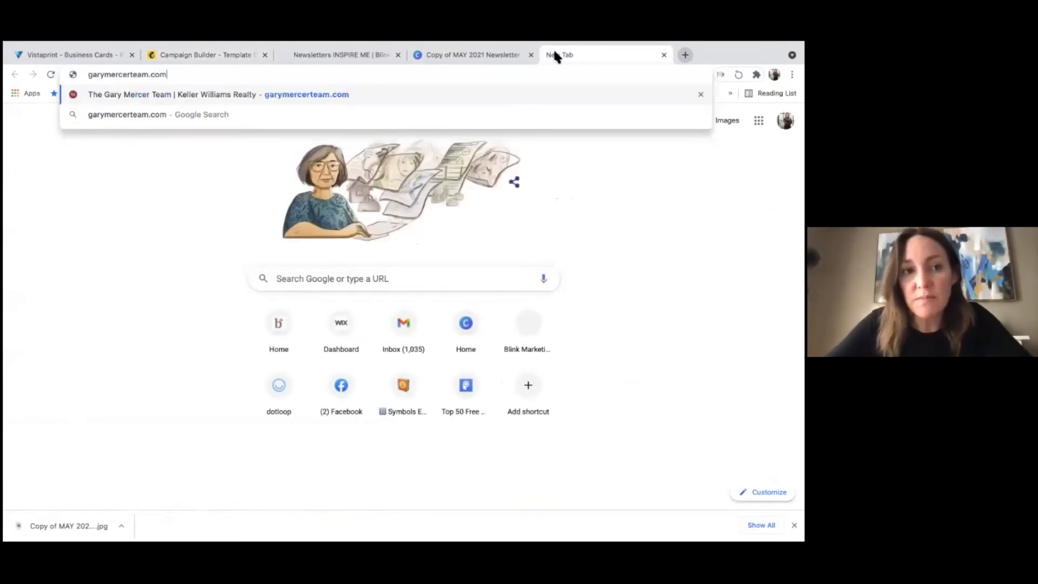
{"action": "key", "text": "Return"}
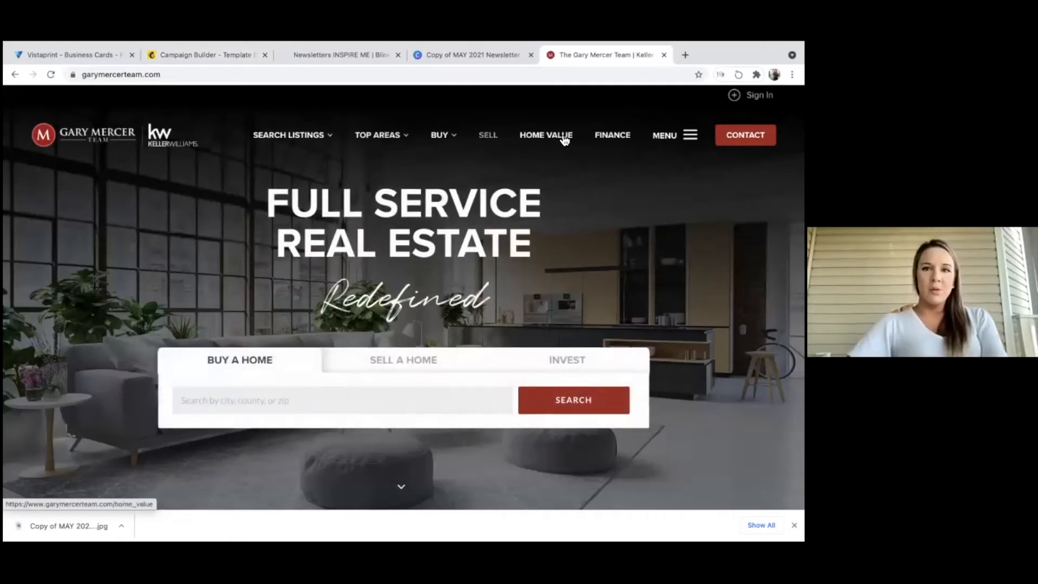
{"action": "mouse_move", "coordinate": [312, 141]}
{"action": "left_click", "coordinate": [281, 177]}
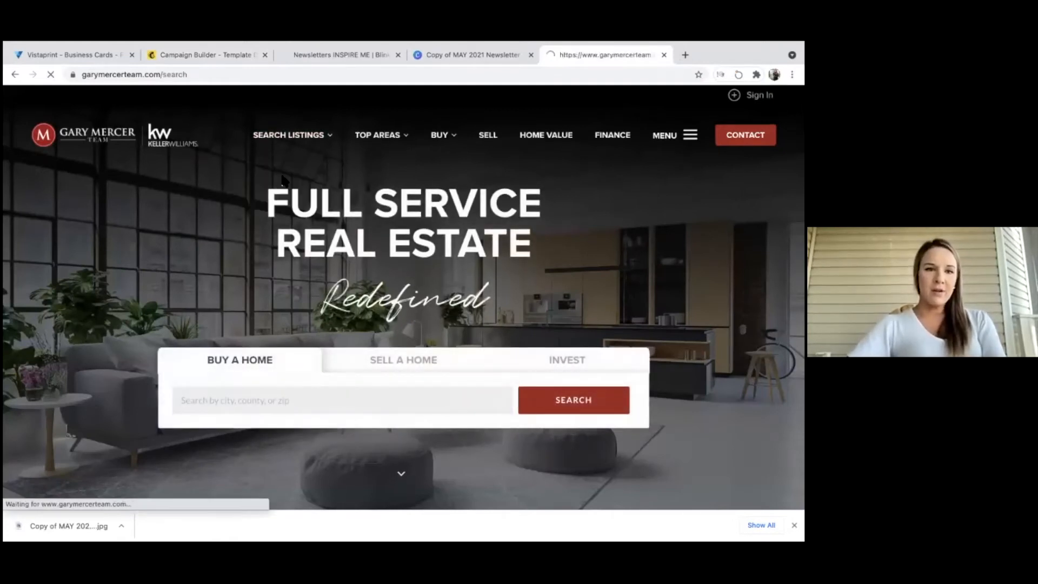
{"action": "scroll", "coordinate": [285, 182], "scroll_direction": "down", "scroll_amount": 3}
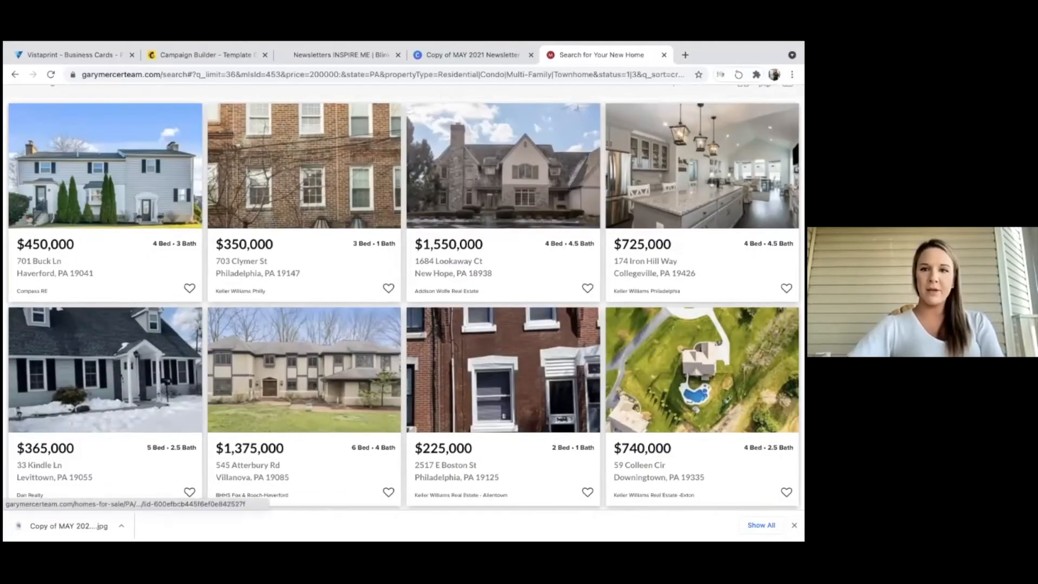
{"action": "left_click", "coordinate": [669, 169]}
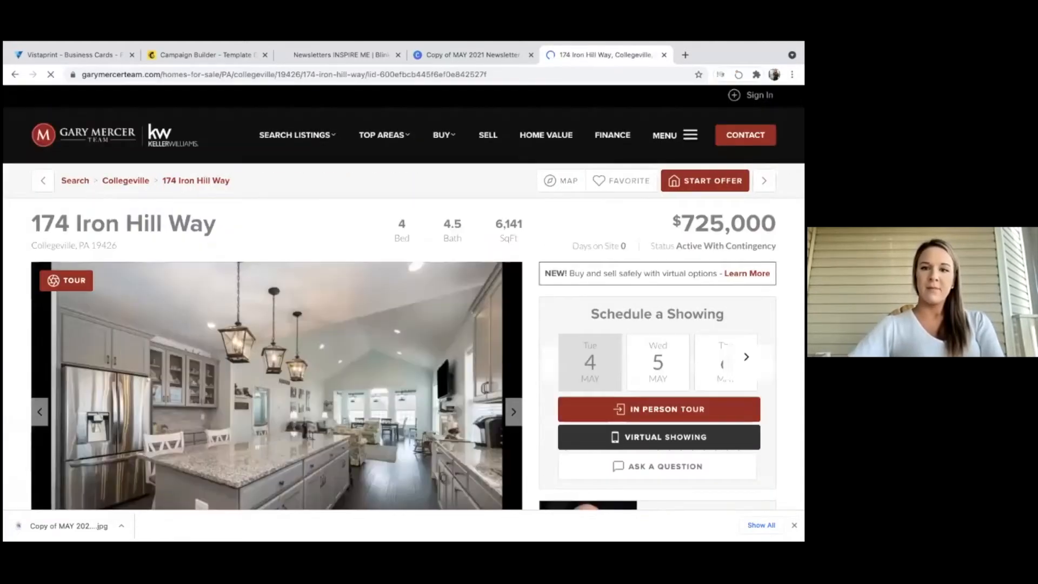
{"action": "scroll", "coordinate": [499, 350], "scroll_direction": "down", "scroll_amount": 10}
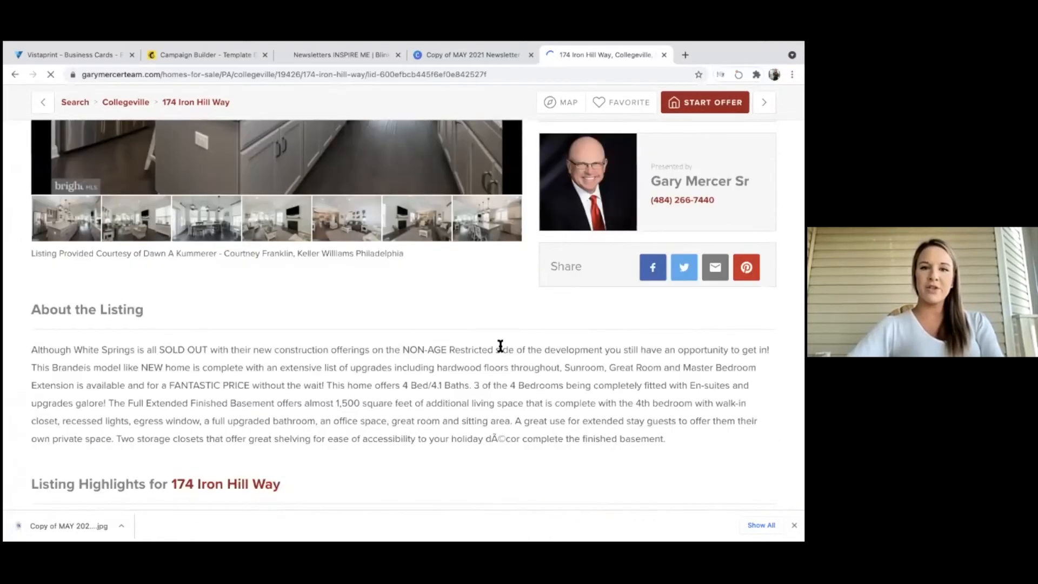
{"action": "scroll", "coordinate": [499, 350], "scroll_direction": "down", "scroll_amount": 5}
{"action": "scroll", "coordinate": [499, 349], "scroll_direction": "up", "scroll_amount": 8}
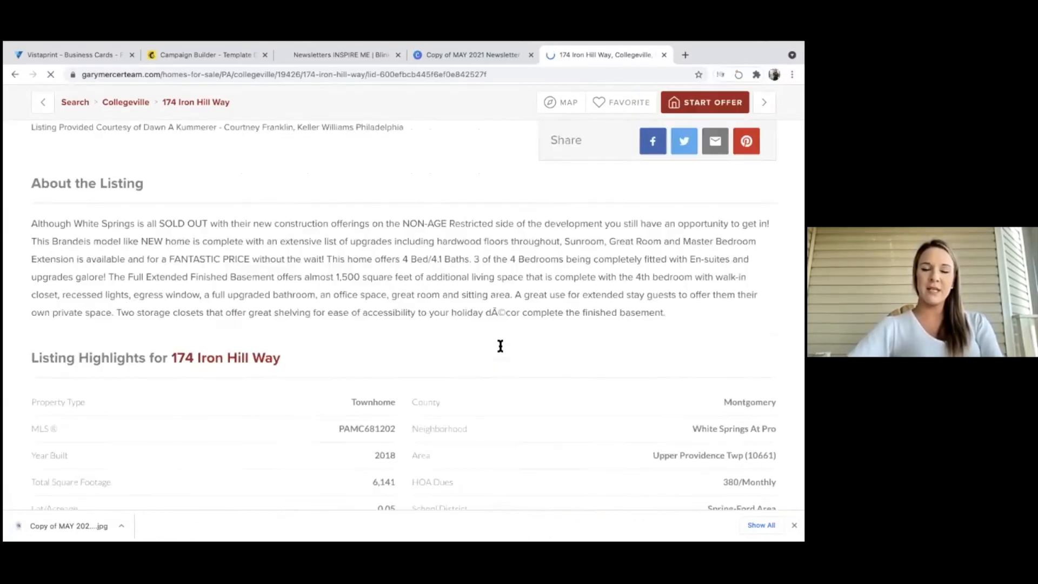
{"action": "scroll", "coordinate": [500, 350], "scroll_direction": "up", "scroll_amount": 5}
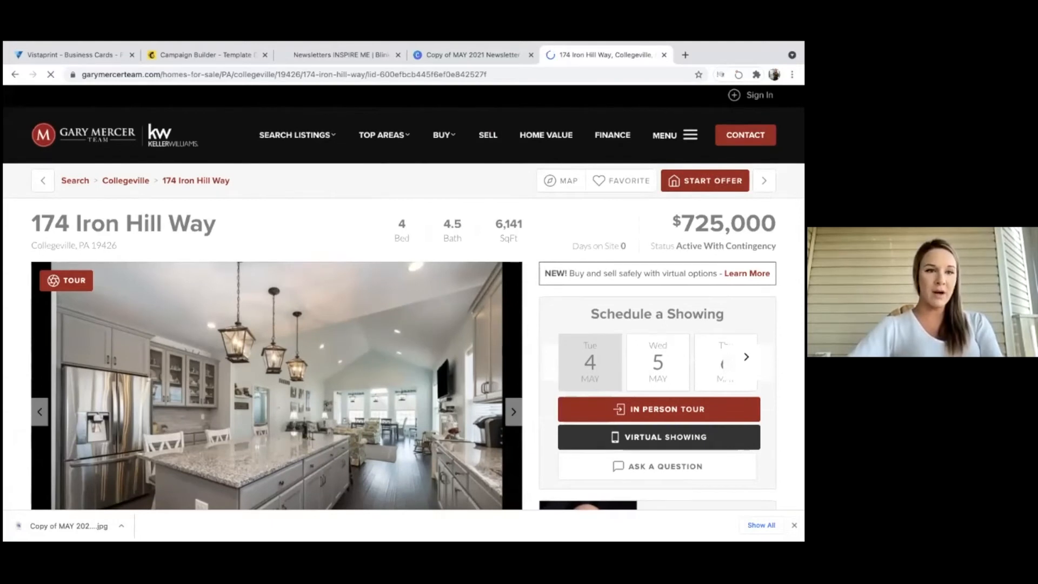
{"action": "left_click", "coordinate": [165, 67]}
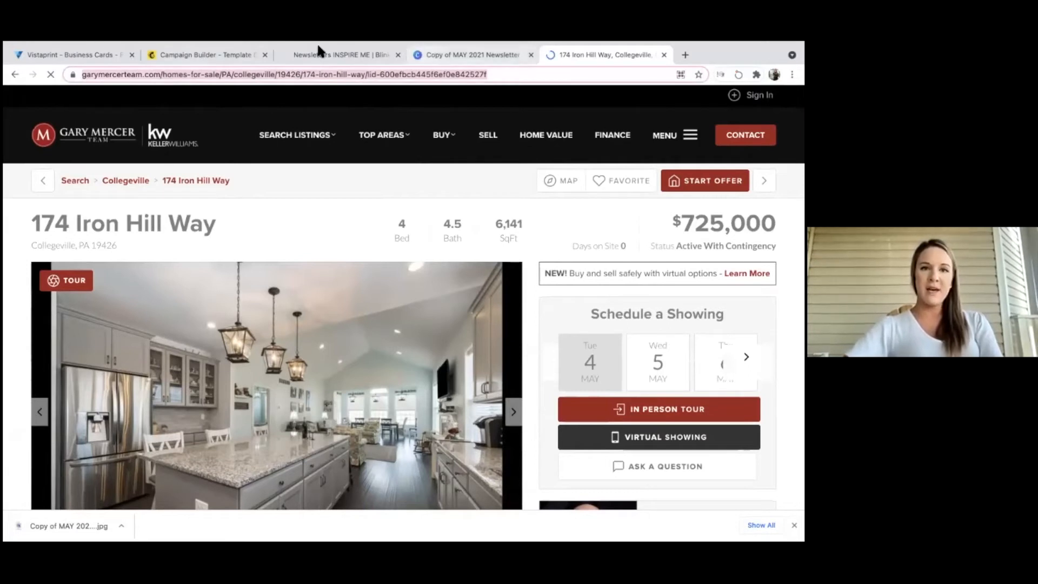
{"action": "left_click", "coordinate": [181, 55]}
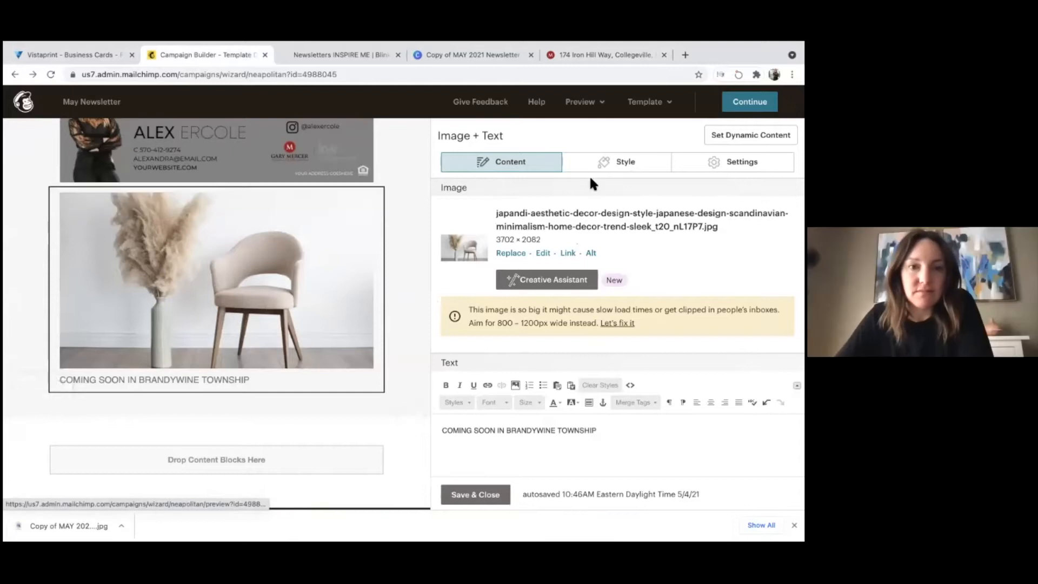
Look through the chair block's Style and Settings options and the main newsletter image.
{"action": "left_click", "coordinate": [604, 173]}
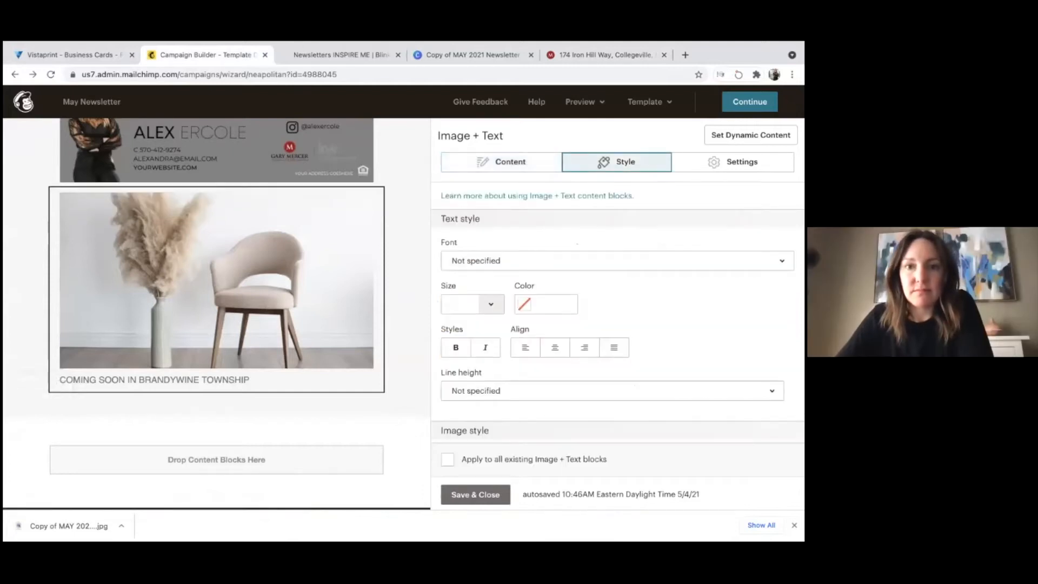
{"action": "left_click", "coordinate": [733, 162]}
{"action": "left_click", "coordinate": [619, 162]}
{"action": "scroll", "coordinate": [553, 271], "scroll_direction": "down", "scroll_amount": 2}
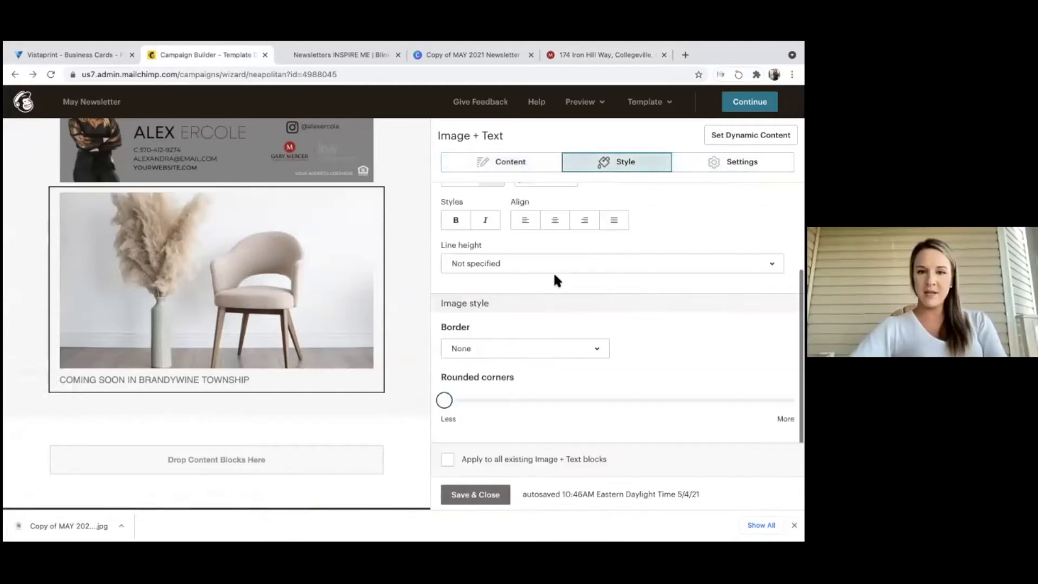
{"action": "left_click", "coordinate": [513, 168]}
{"action": "scroll", "coordinate": [512, 234], "scroll_direction": "down", "scroll_amount": 1}
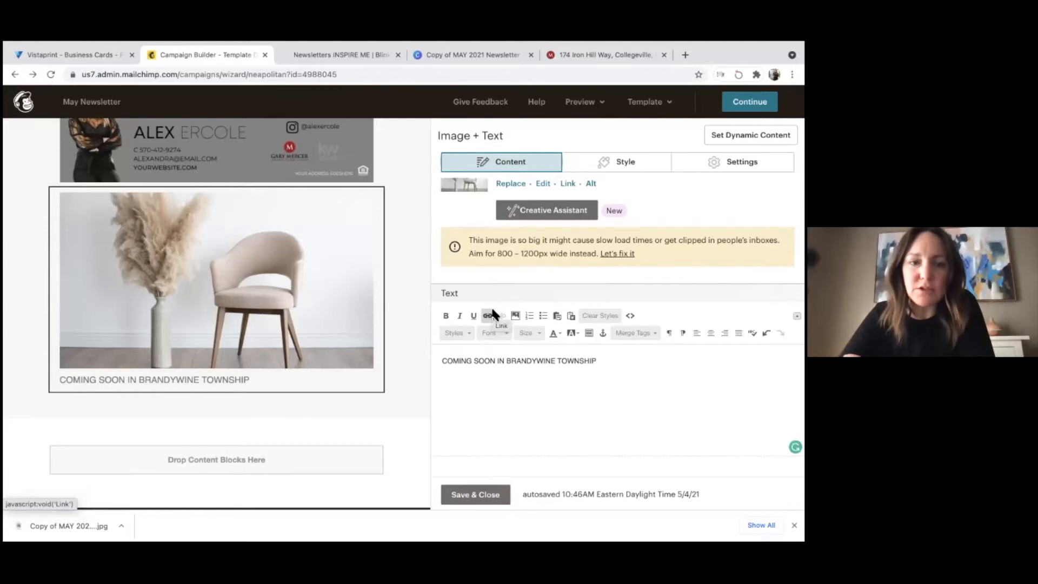
{"action": "scroll", "coordinate": [539, 209], "scroll_direction": "up", "scroll_amount": 1}
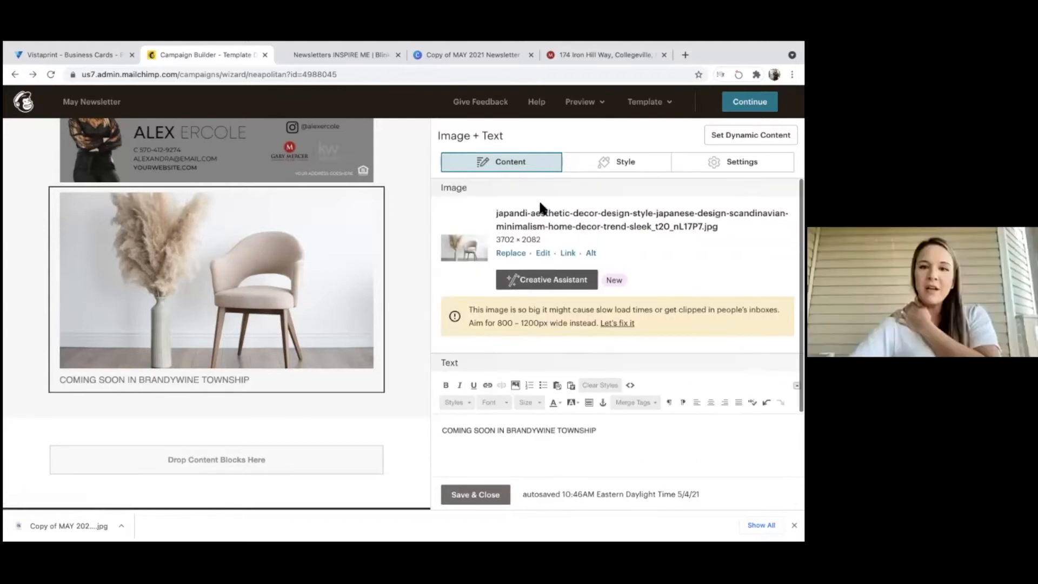
{"action": "scroll", "coordinate": [299, 245], "scroll_direction": "up", "scroll_amount": 6}
{"action": "left_click", "coordinate": [296, 235]}
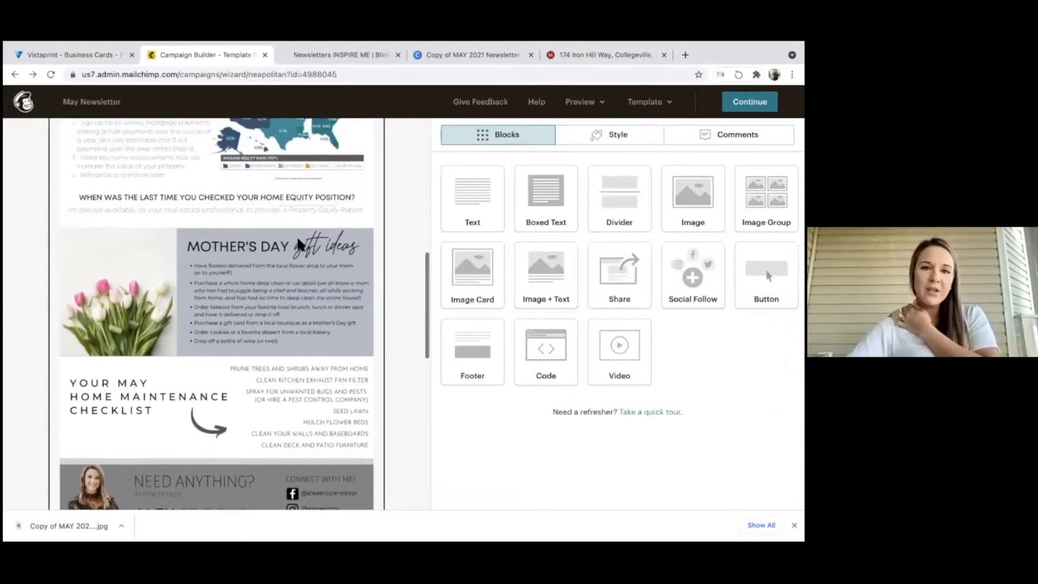
{"action": "scroll", "coordinate": [296, 235], "scroll_direction": "up", "scroll_amount": 2}
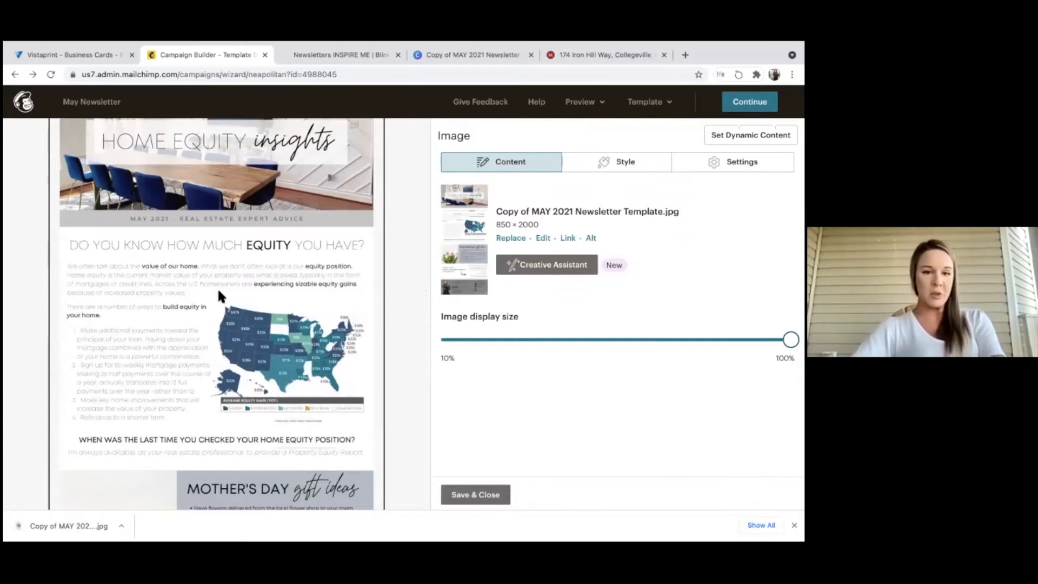
{"action": "scroll", "coordinate": [218, 291], "scroll_direction": "down", "scroll_amount": 7}
{"action": "scroll", "coordinate": [219, 303], "scroll_direction": "down", "scroll_amount": 4}
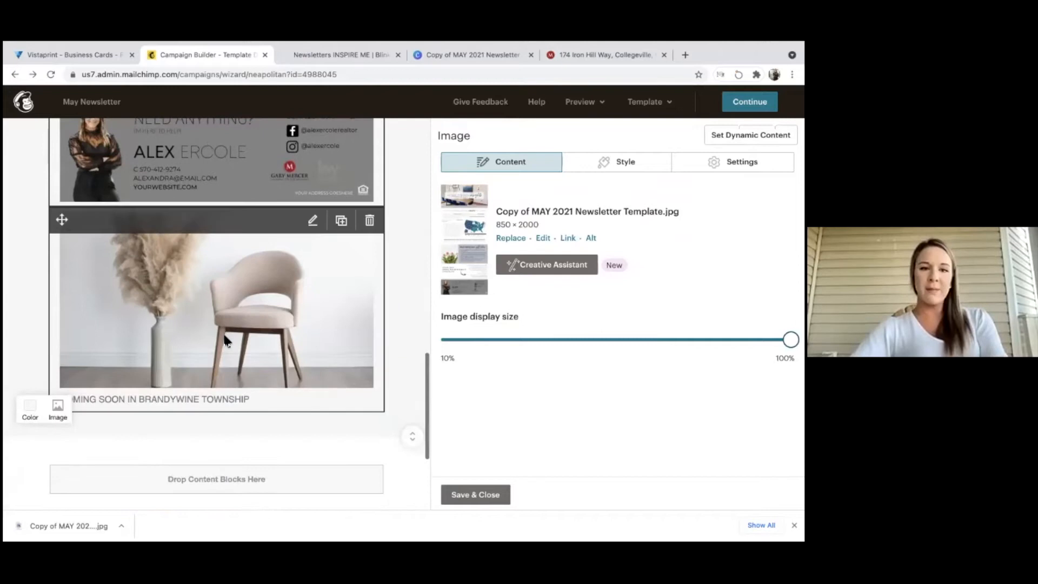
{"action": "left_click", "coordinate": [226, 341]}
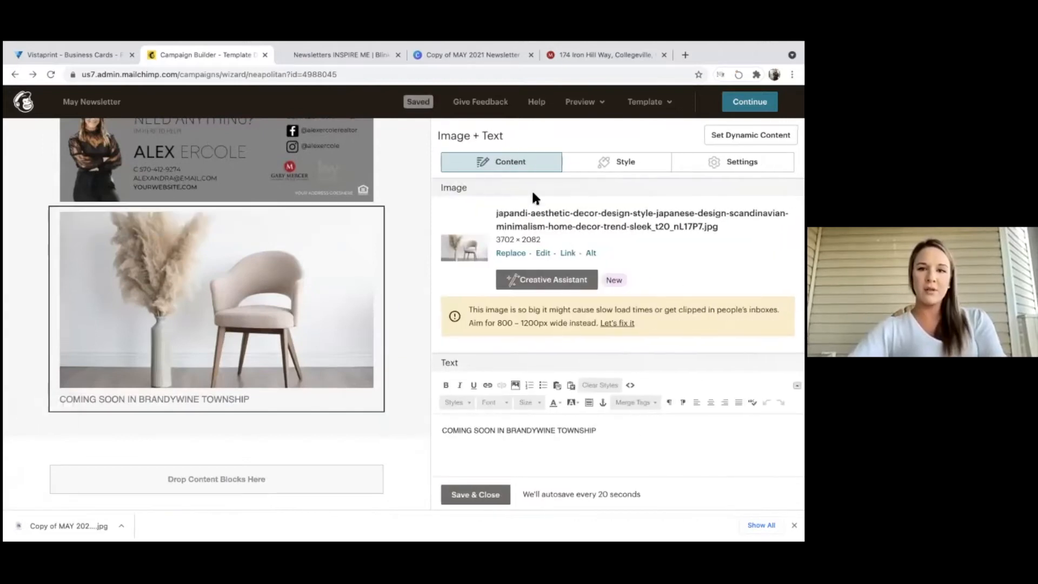
{"action": "left_click", "coordinate": [567, 253]}
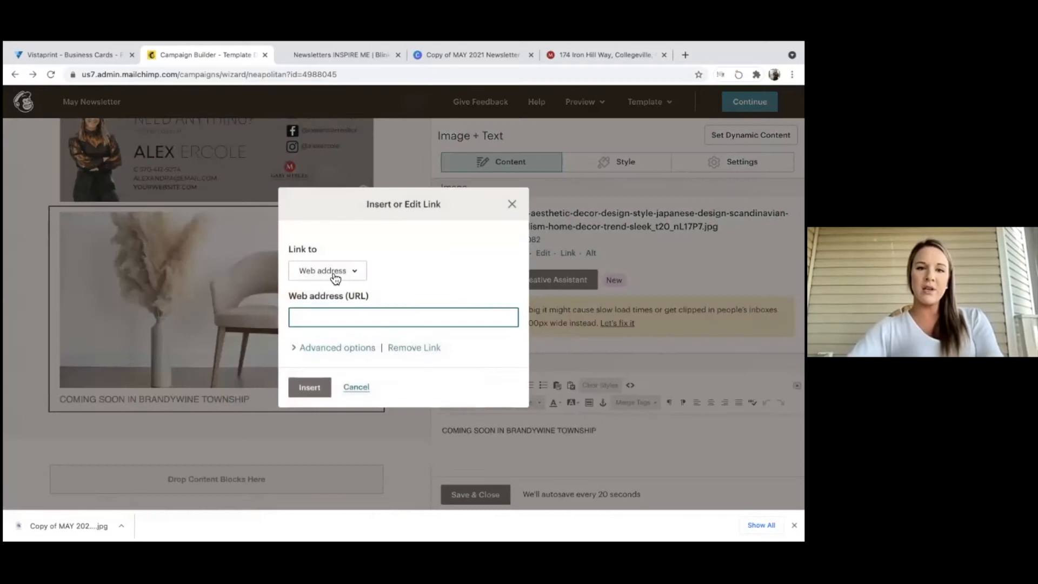
{"action": "left_click", "coordinate": [328, 271]}
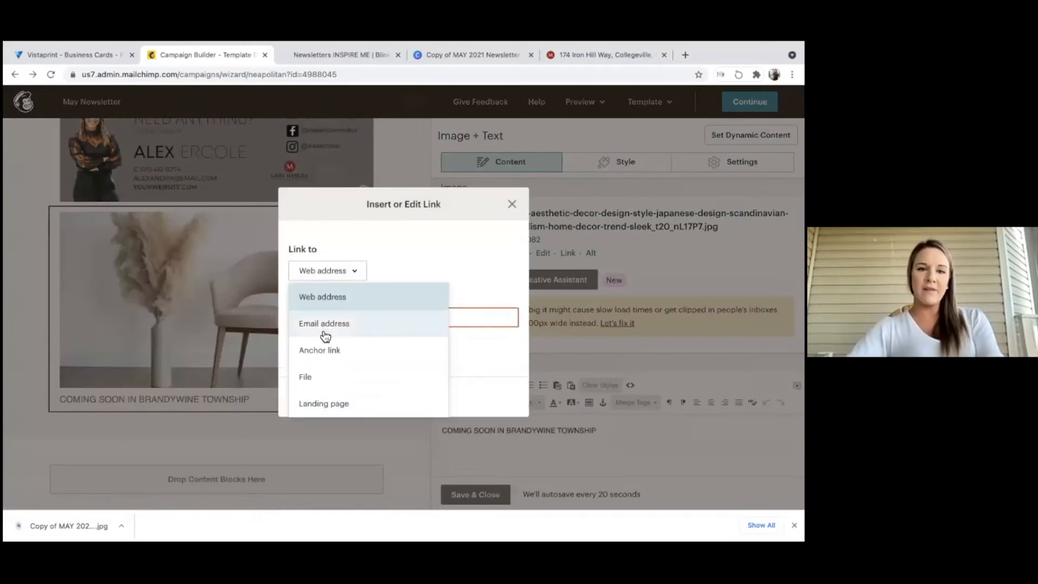
{"action": "left_click", "coordinate": [331, 297]}
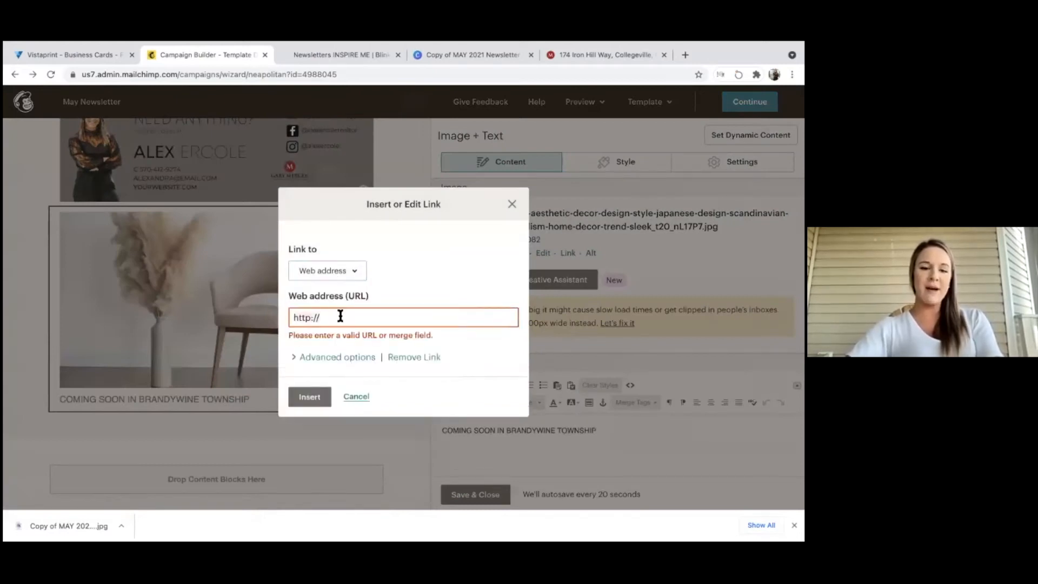
{"action": "key", "text": "ctrl+v"}
{"action": "left_click", "coordinate": [311, 401]}
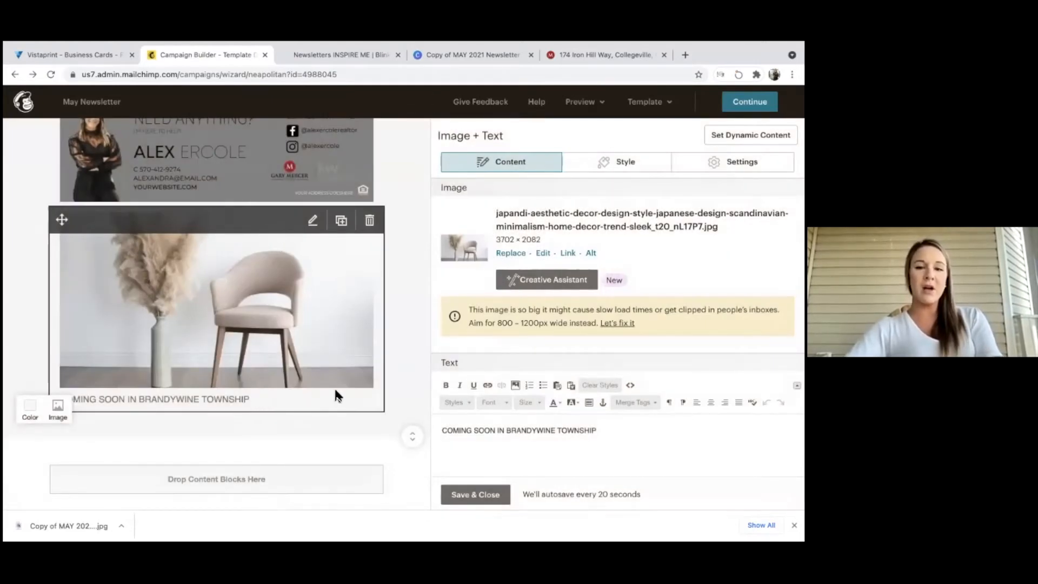
{"action": "left_click", "coordinate": [466, 496]}
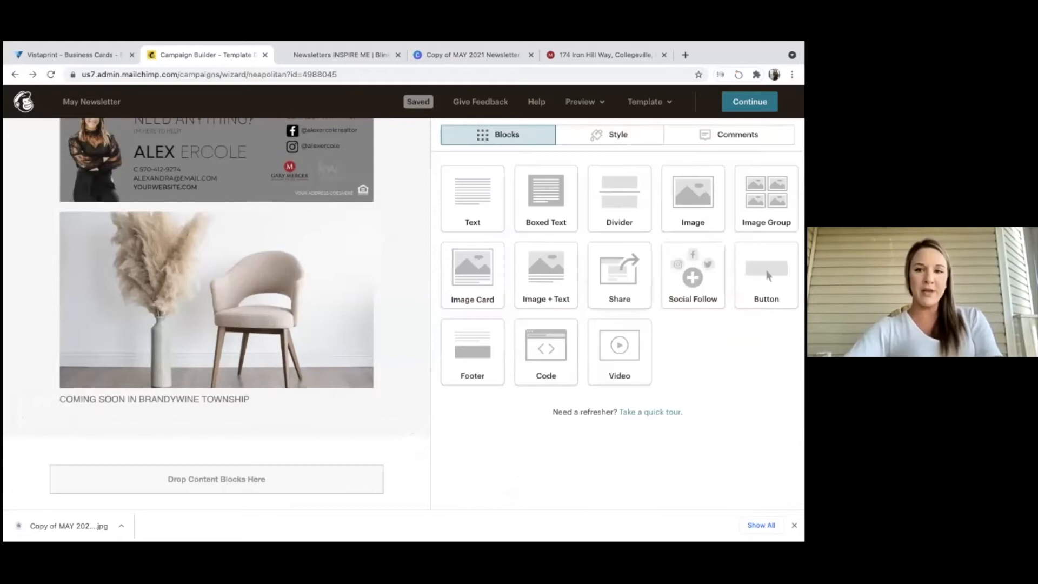
{"action": "left_click_drag", "start_coordinate": [767, 276], "coordinate": [217, 425]}
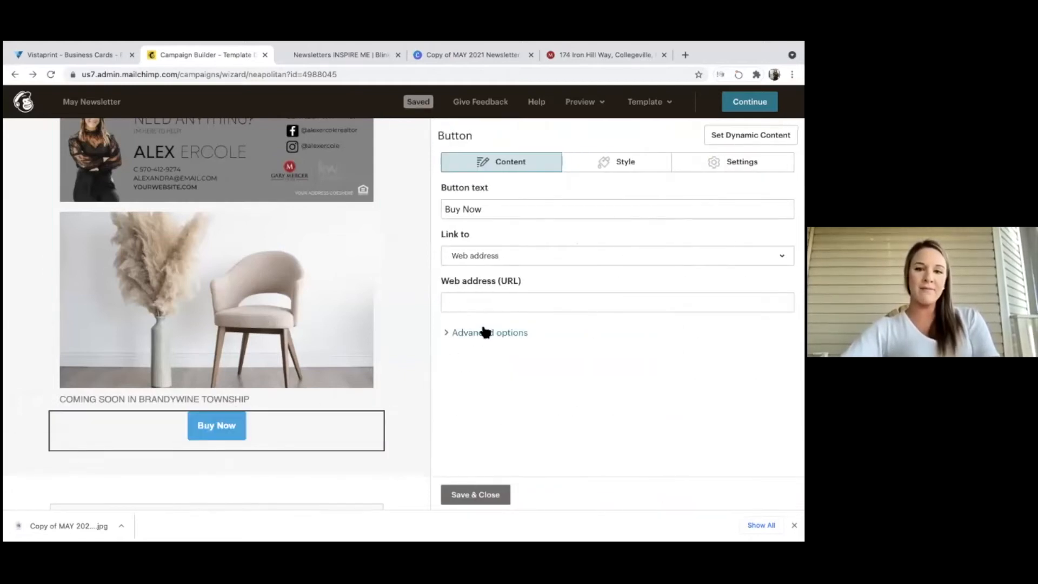
{"action": "triple_click", "coordinate": [463, 214]}
{"action": "type", "text": "L"}
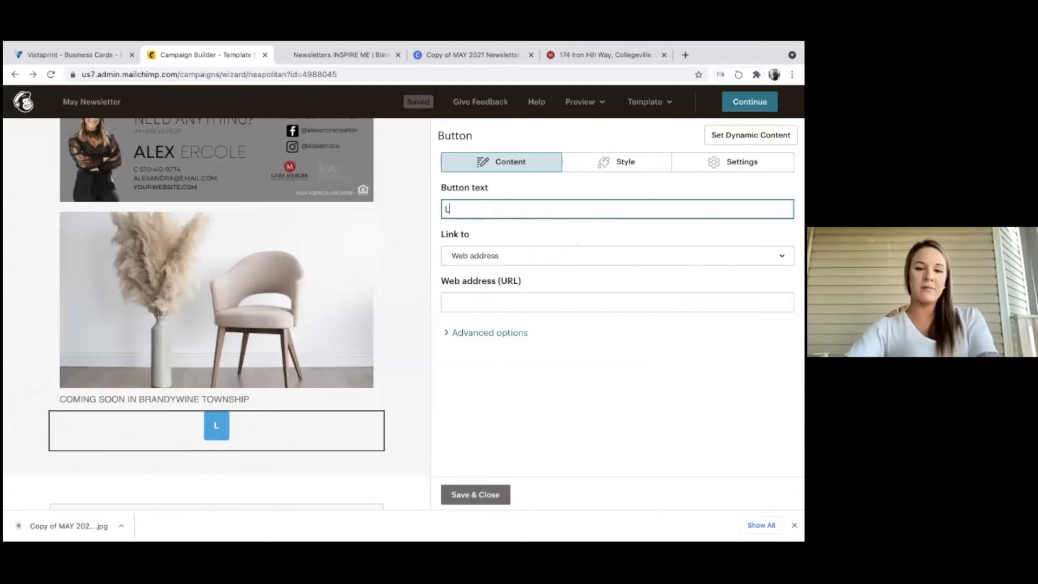
{"action": "type", "text": "EARN MORE"}
{"action": "left_click", "coordinate": [500, 255]}
{"action": "left_click", "coordinate": [472, 302]}
{"action": "key", "text": "ctrl+v"}
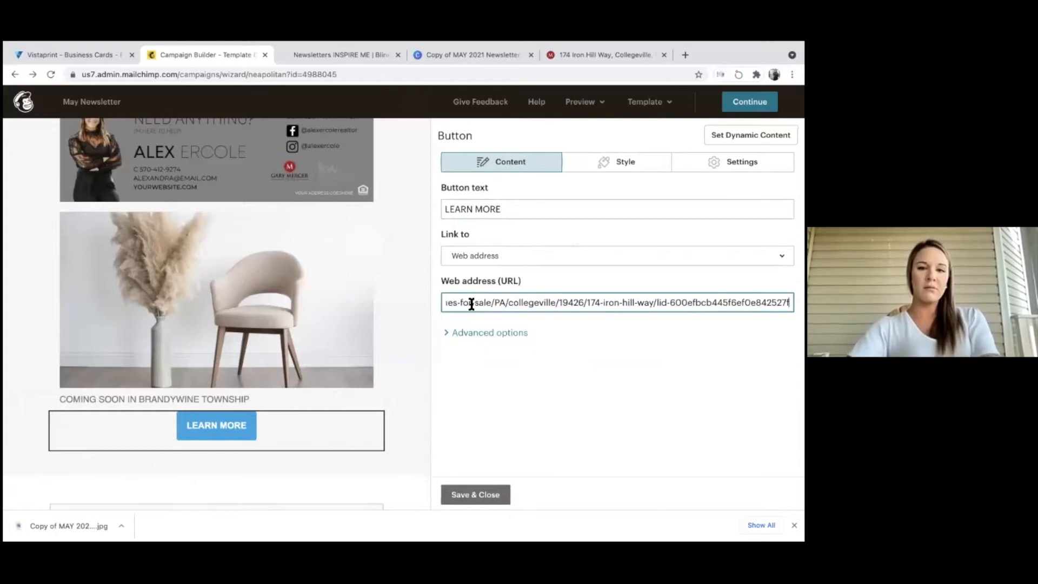
Set the LEARN MORE button's background colour to near-black #181c1d.
{"action": "left_click", "coordinate": [617, 161]}
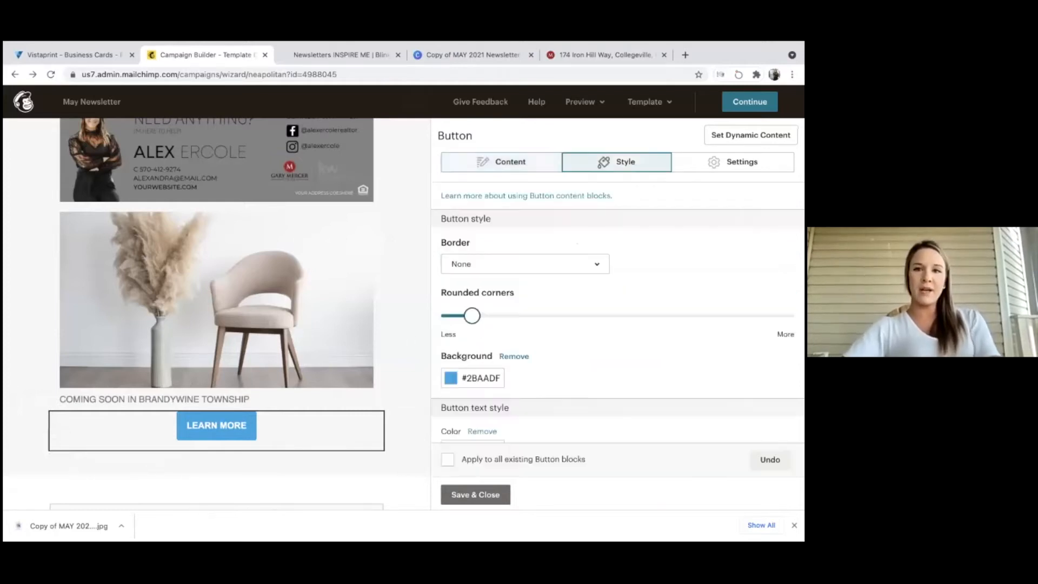
{"action": "left_click", "coordinate": [467, 377]}
{"action": "left_click", "coordinate": [462, 285]}
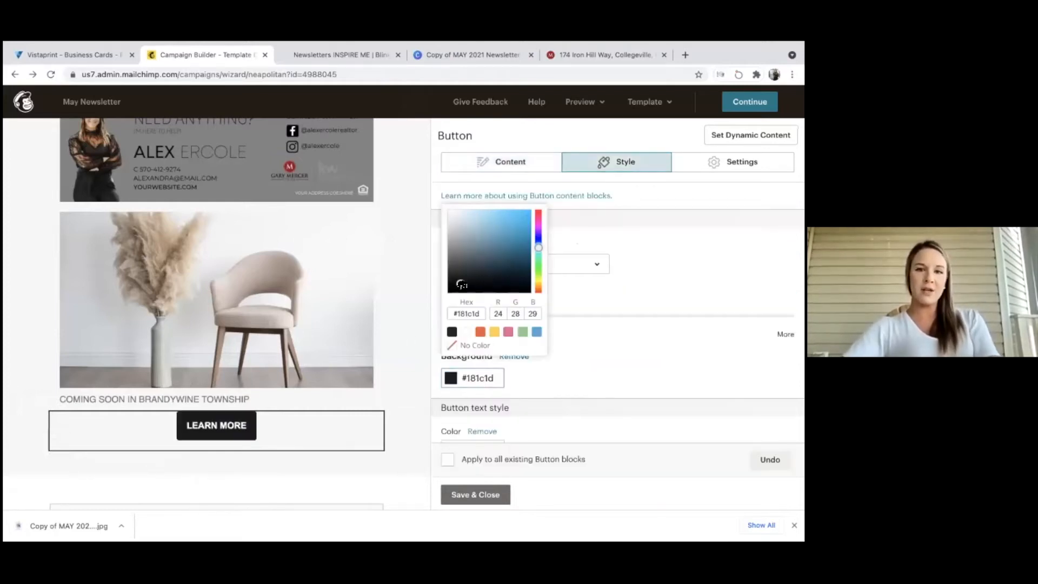
{"action": "left_click", "coordinate": [594, 260]}
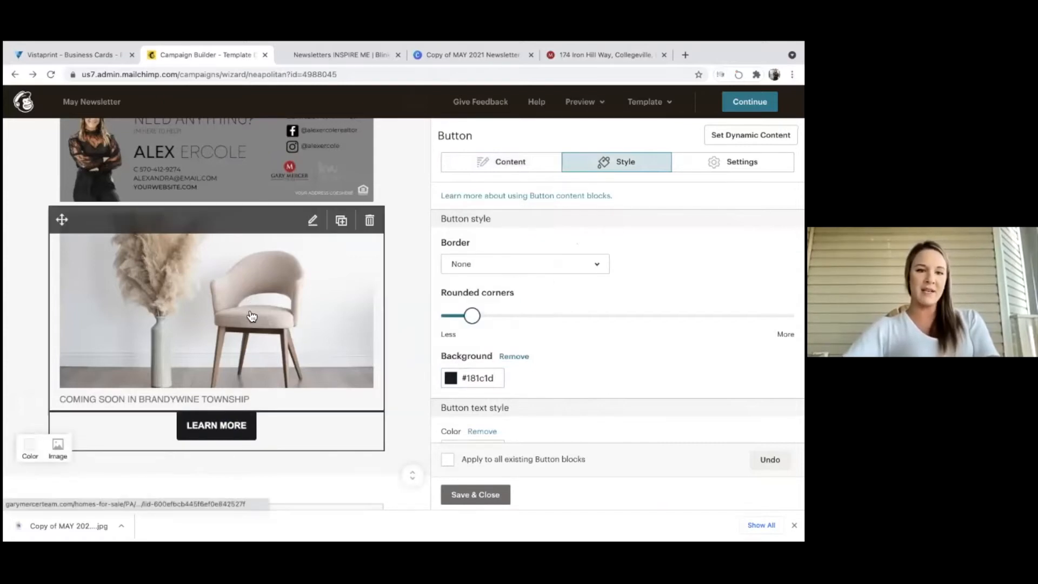
{"action": "left_click", "coordinate": [254, 394]}
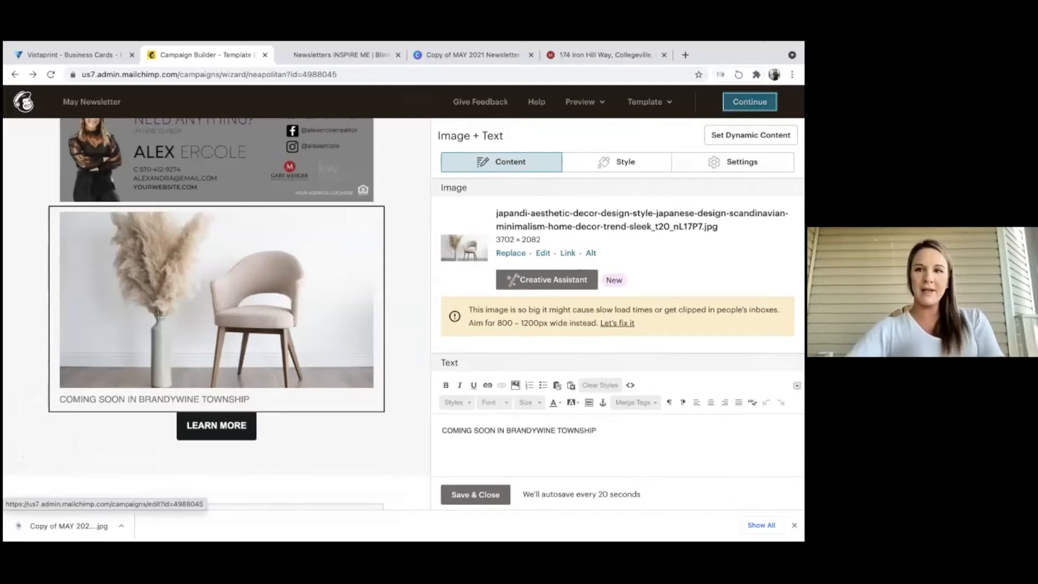
{"action": "left_click", "coordinate": [750, 101]}
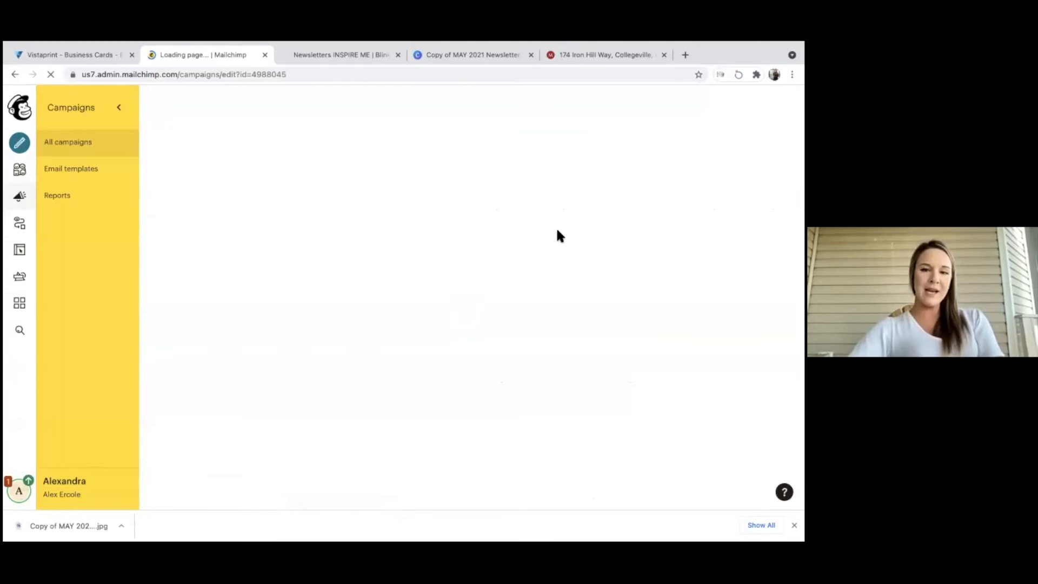
{"action": "scroll", "coordinate": [546, 264], "scroll_direction": "down", "scroll_amount": 3}
{"action": "scroll", "coordinate": [546, 267], "scroll_direction": "up", "scroll_amount": 1}
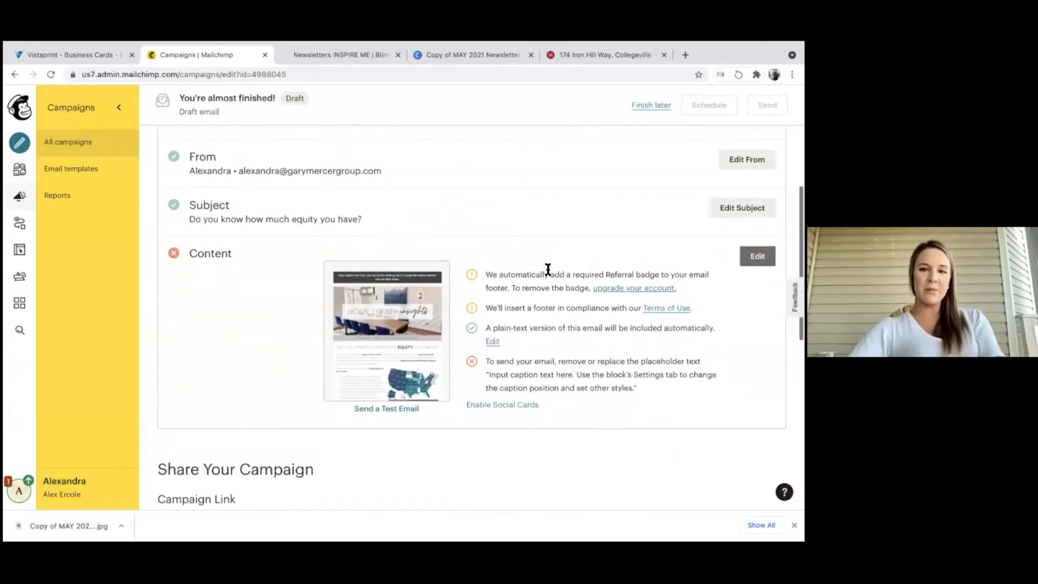
{"action": "scroll", "coordinate": [481, 316], "scroll_direction": "up", "scroll_amount": 2}
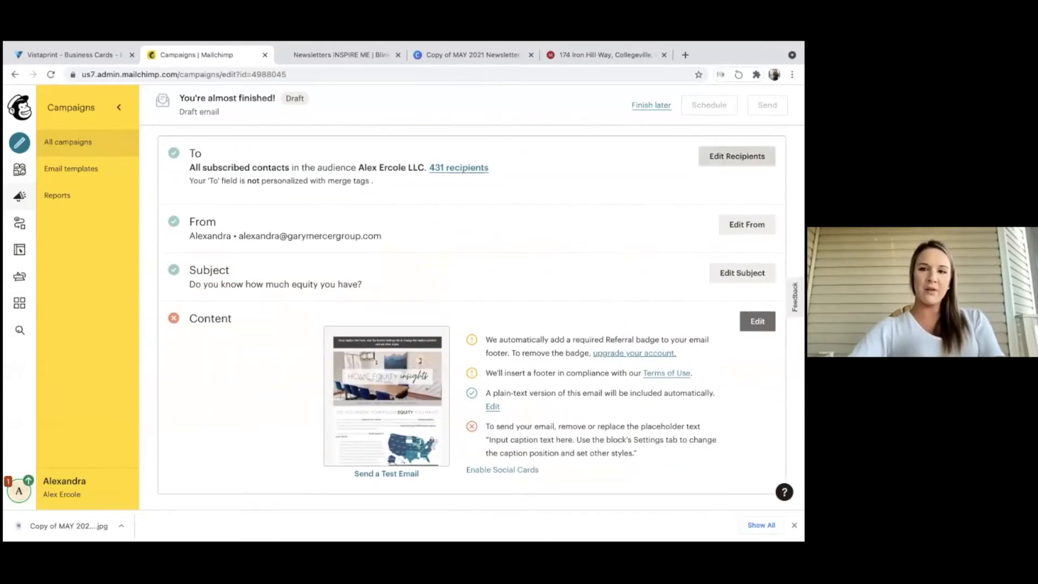
{"action": "left_click", "coordinate": [703, 154]}
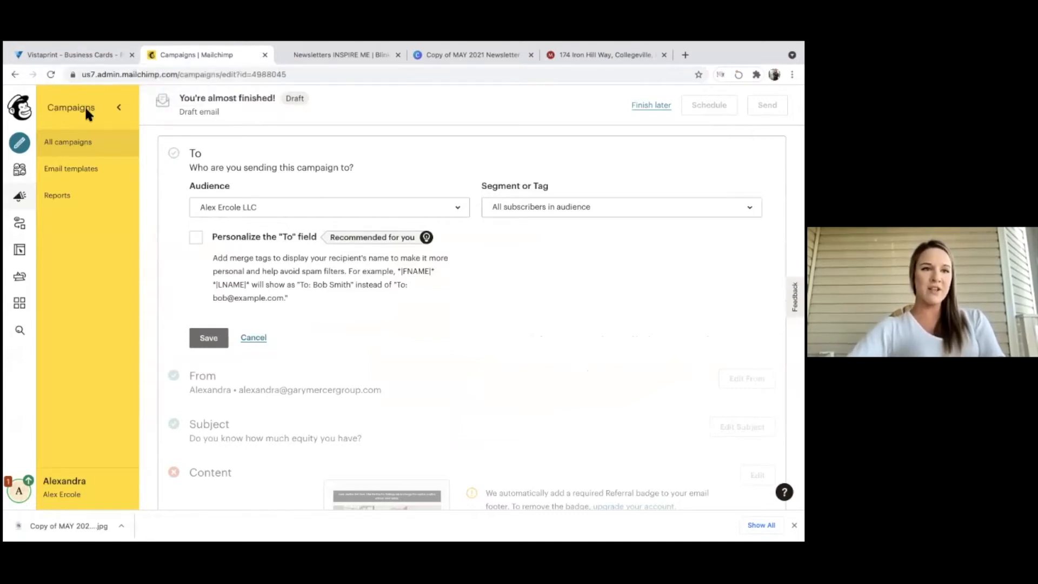
{"action": "left_click", "coordinate": [16, 74]}
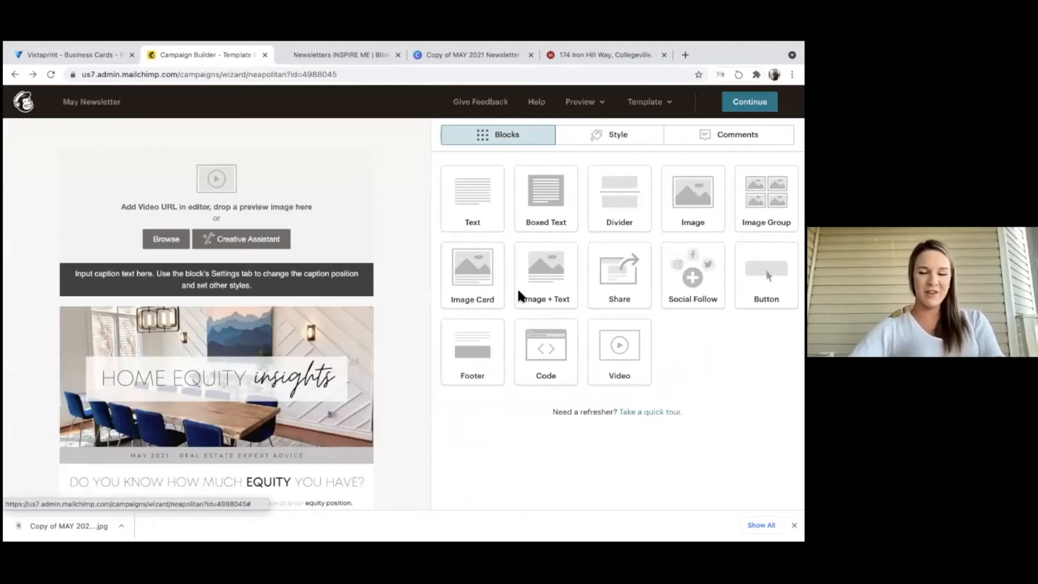
Close the May Newsletter Campaign Builder tab to return to the Inspire Me newsletters page.
{"action": "mouse_move", "coordinate": [369, 296]}
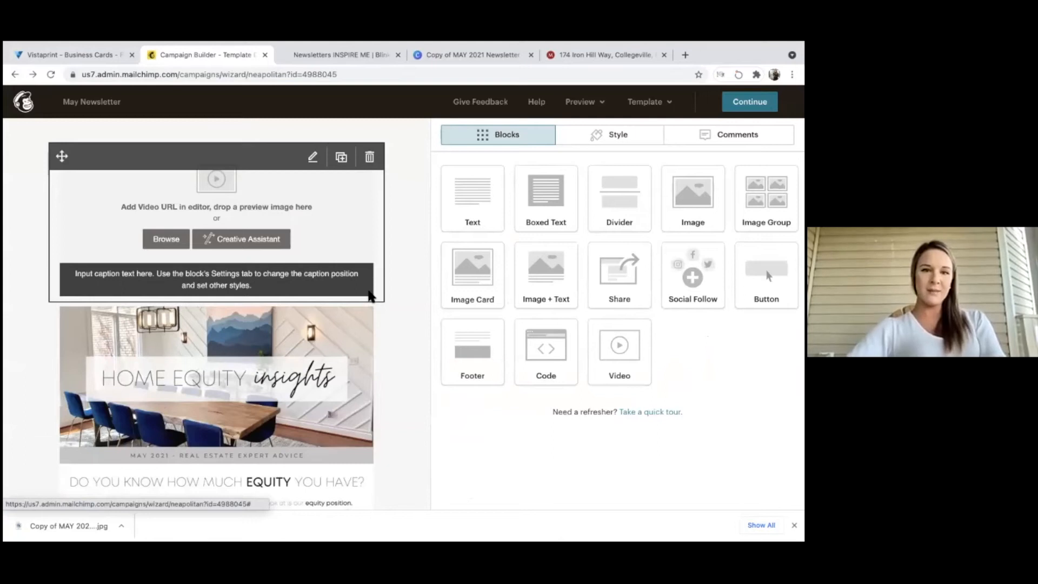
{"action": "scroll", "coordinate": [370, 296], "scroll_direction": "down", "scroll_amount": 1}
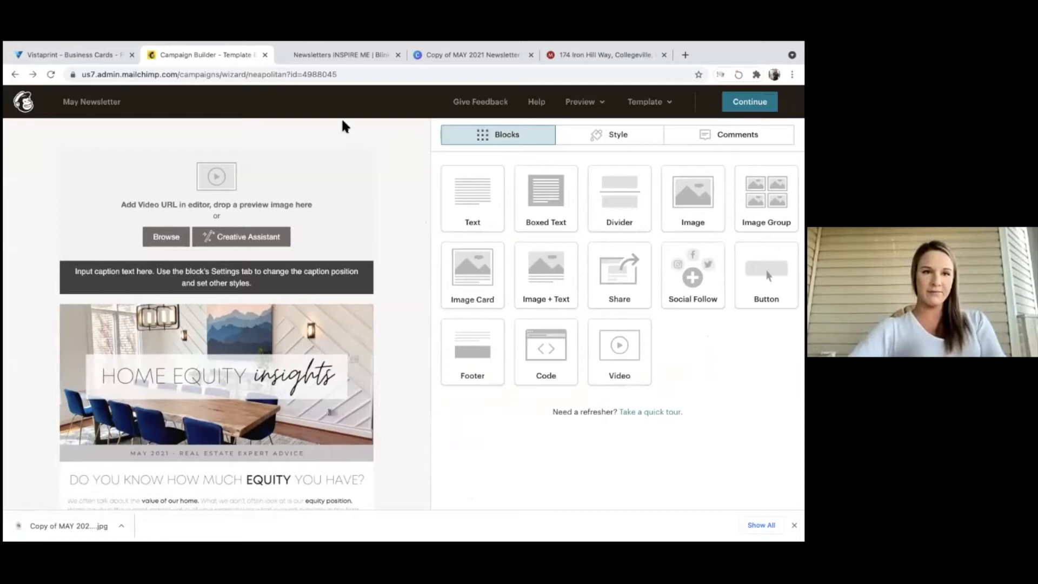
{"action": "mouse_move", "coordinate": [254, 46]}
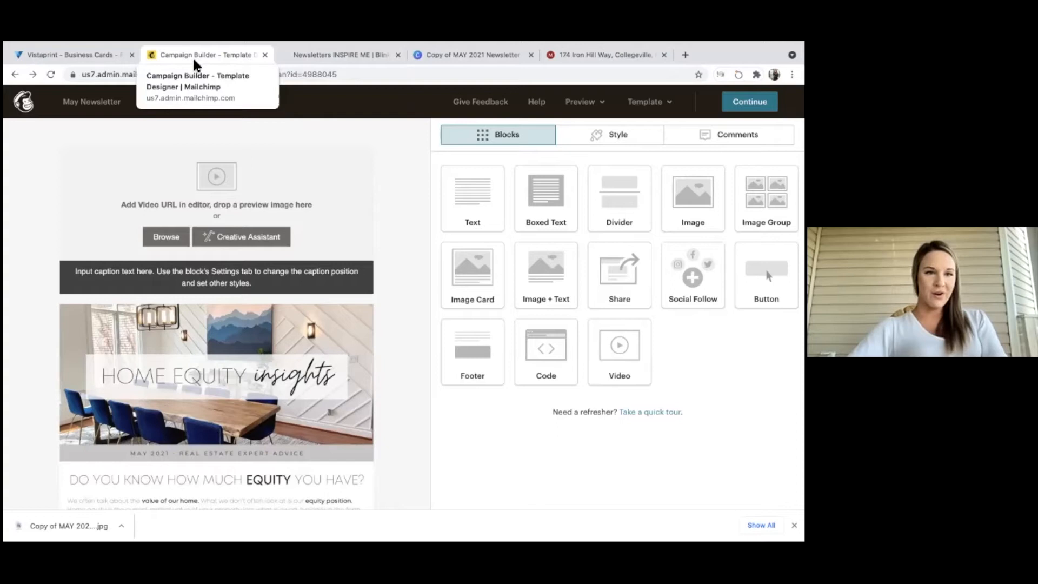
{"action": "left_click", "coordinate": [265, 55]}
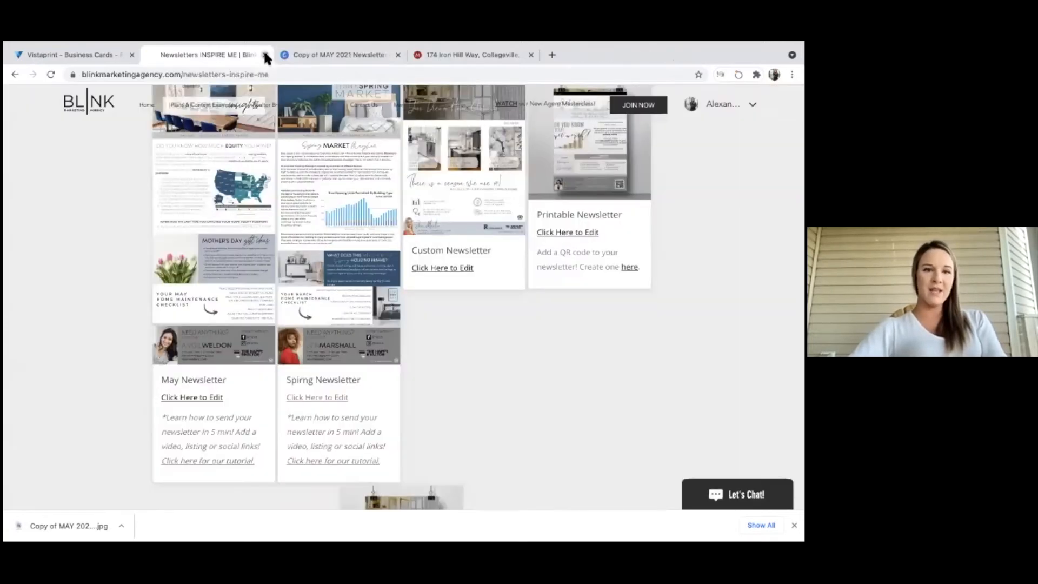
Go back twice, through the main newsletters page, to the Blink Members Portal.
{"action": "left_click", "coordinate": [15, 76]}
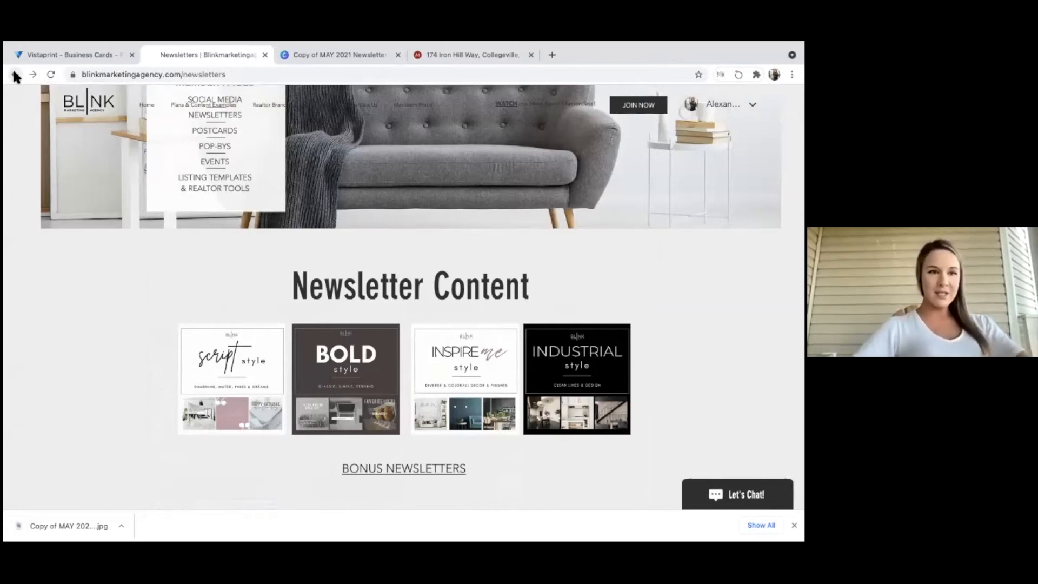
{"action": "left_click", "coordinate": [15, 76]}
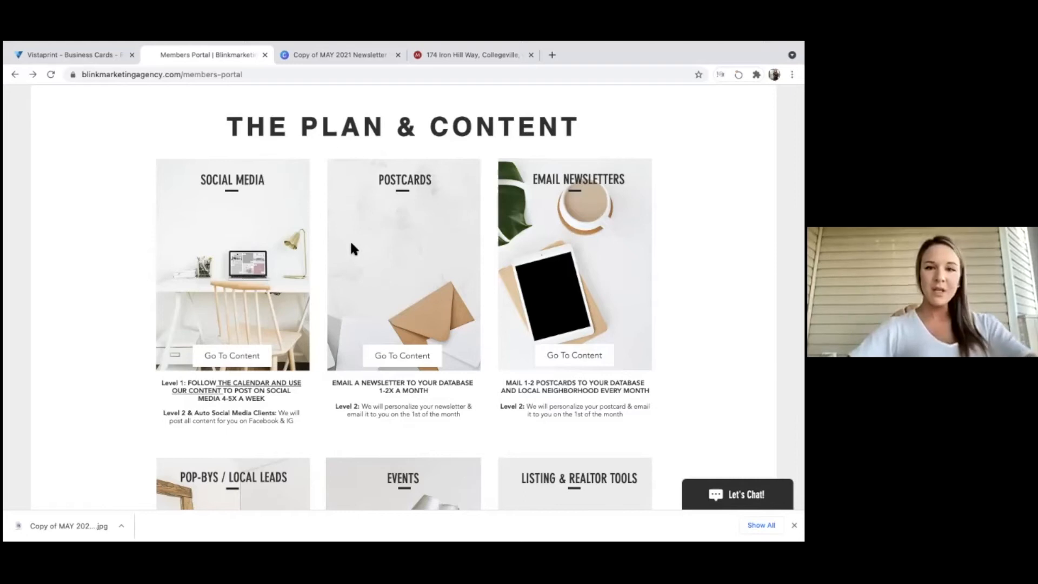
Open the Postcards content page and its Inspire Me postcard template collection.
{"action": "left_click", "coordinate": [404, 357]}
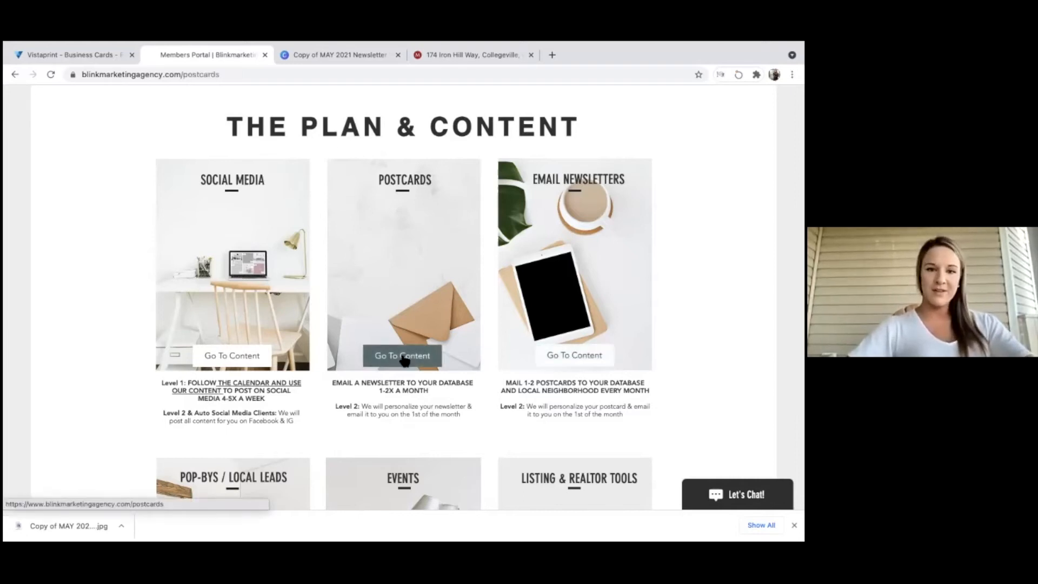
{"action": "scroll", "coordinate": [400, 351], "scroll_direction": "up", "scroll_amount": 10}
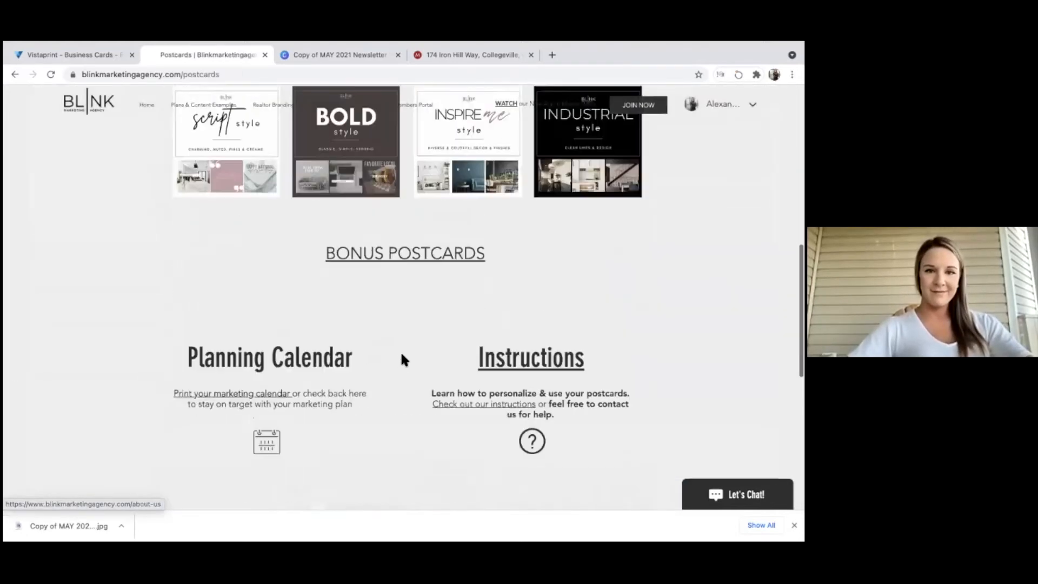
{"action": "scroll", "coordinate": [402, 351], "scroll_direction": "up", "scroll_amount": 5}
{"action": "scroll", "coordinate": [401, 346], "scroll_direction": "down", "scroll_amount": 3}
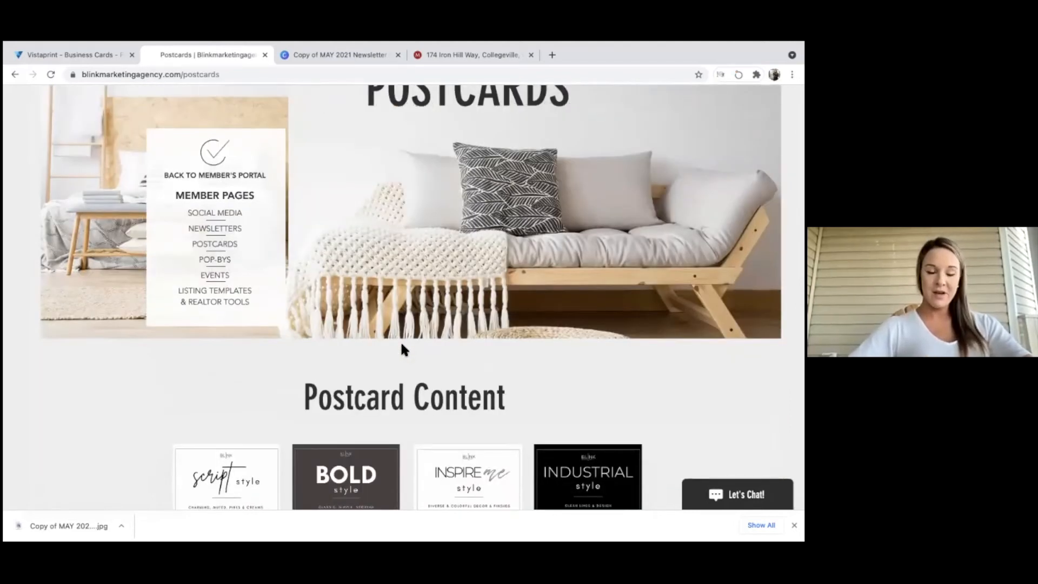
{"action": "scroll", "coordinate": [402, 350], "scroll_direction": "down", "scroll_amount": 2}
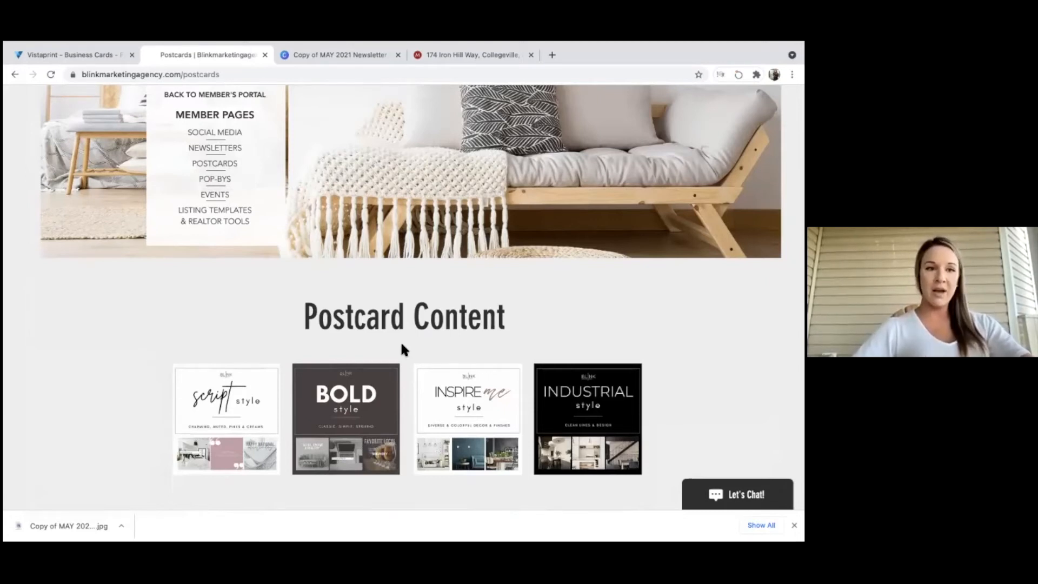
{"action": "scroll", "coordinate": [402, 345], "scroll_direction": "down", "scroll_amount": 1}
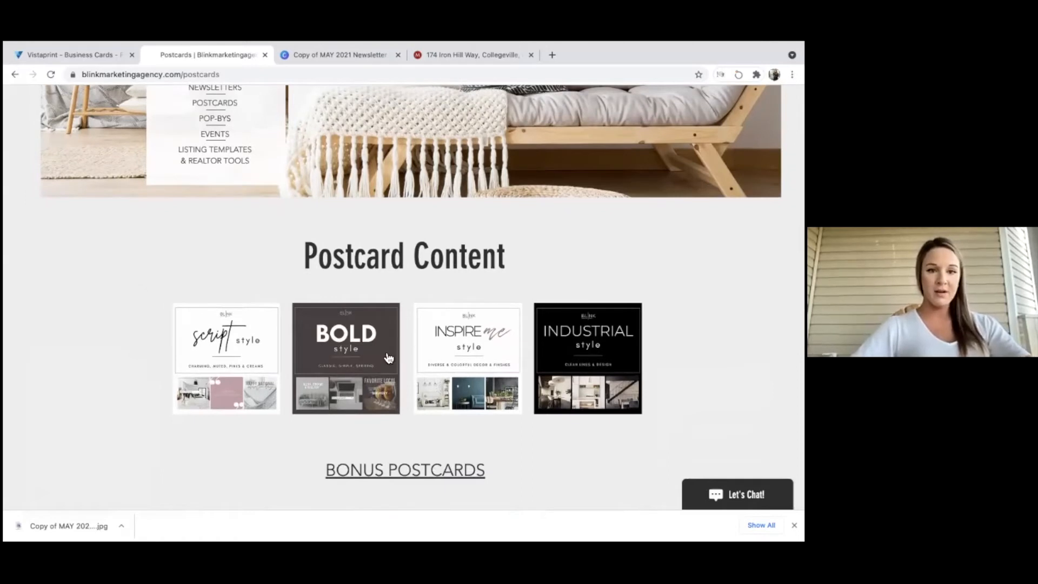
{"action": "left_click", "coordinate": [454, 364]}
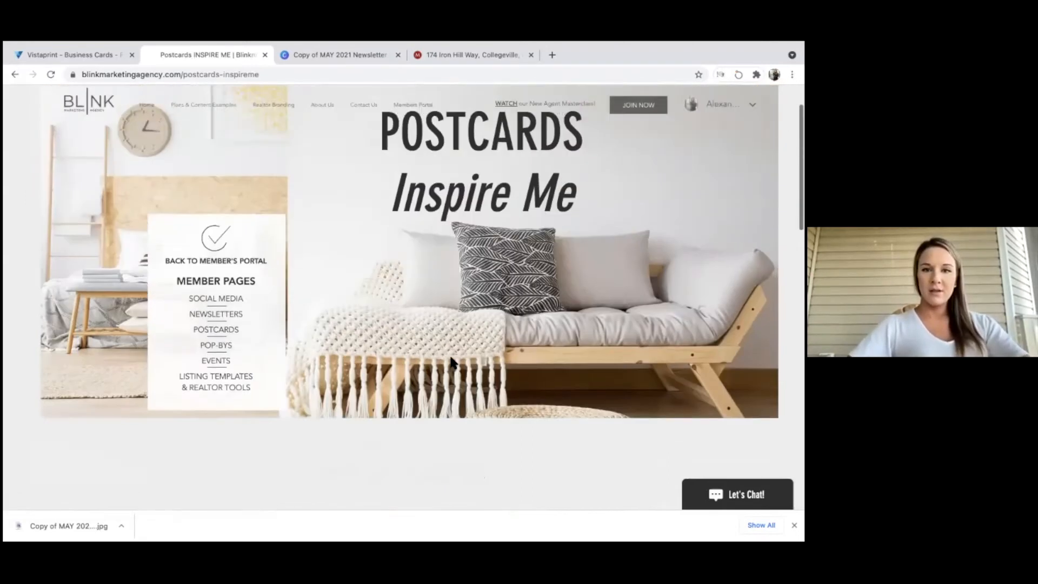
{"action": "scroll", "coordinate": [453, 363], "scroll_direction": "down", "scroll_amount": 5}
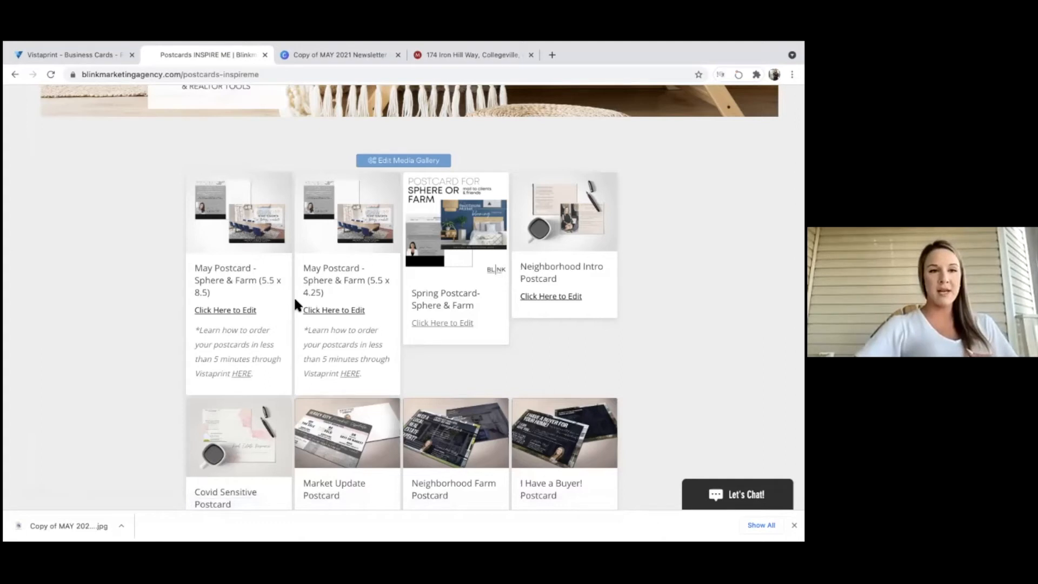
Copy the 5.5 x 8.5 May postcard template and put the uploaded headshot into page 5's photo frame.
{"action": "left_click", "coordinate": [223, 309]}
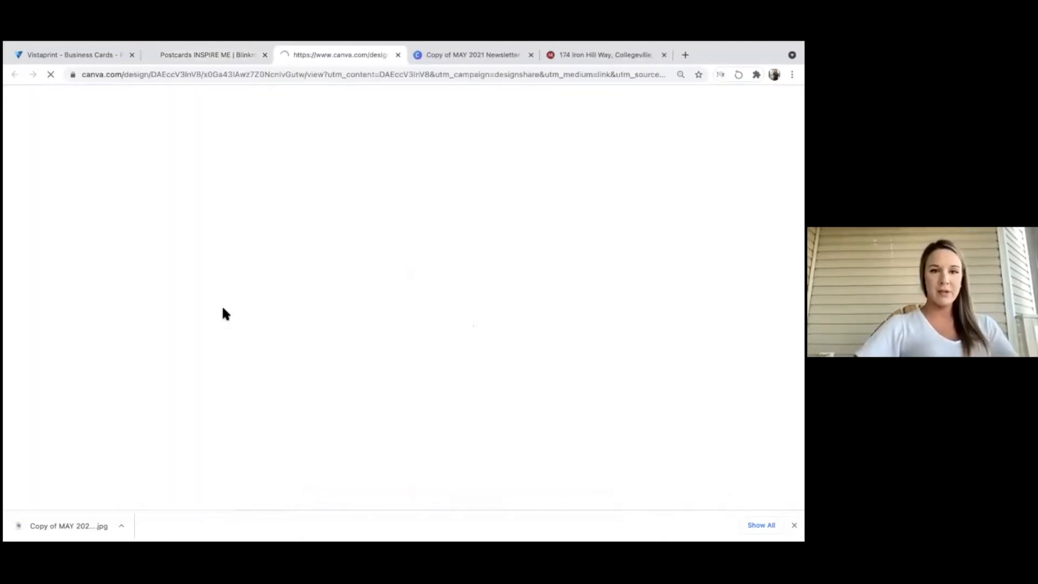
{"action": "left_click", "coordinate": [385, 421]}
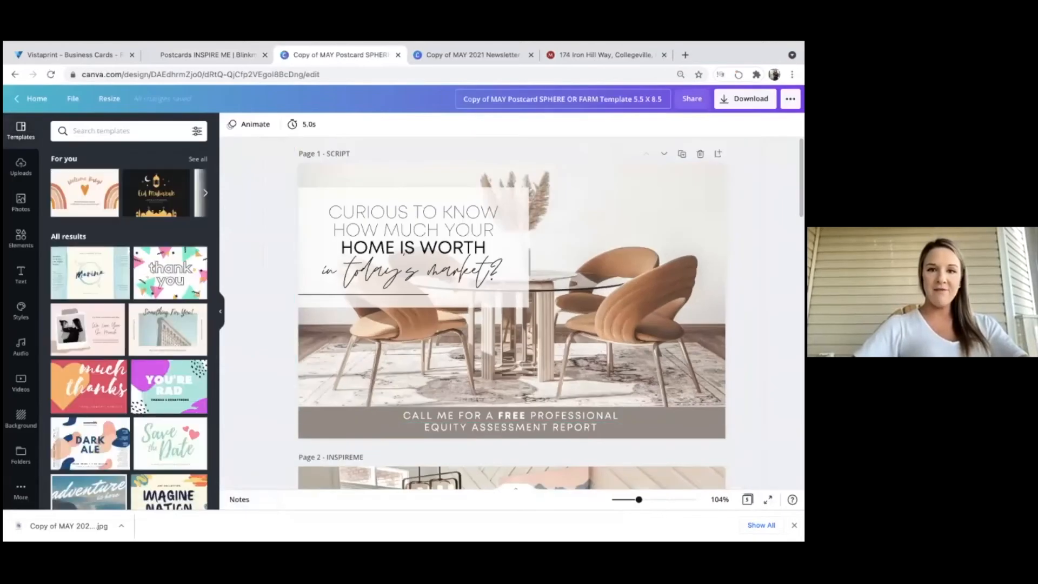
{"action": "scroll", "coordinate": [443, 434], "scroll_direction": "down", "scroll_amount": 5}
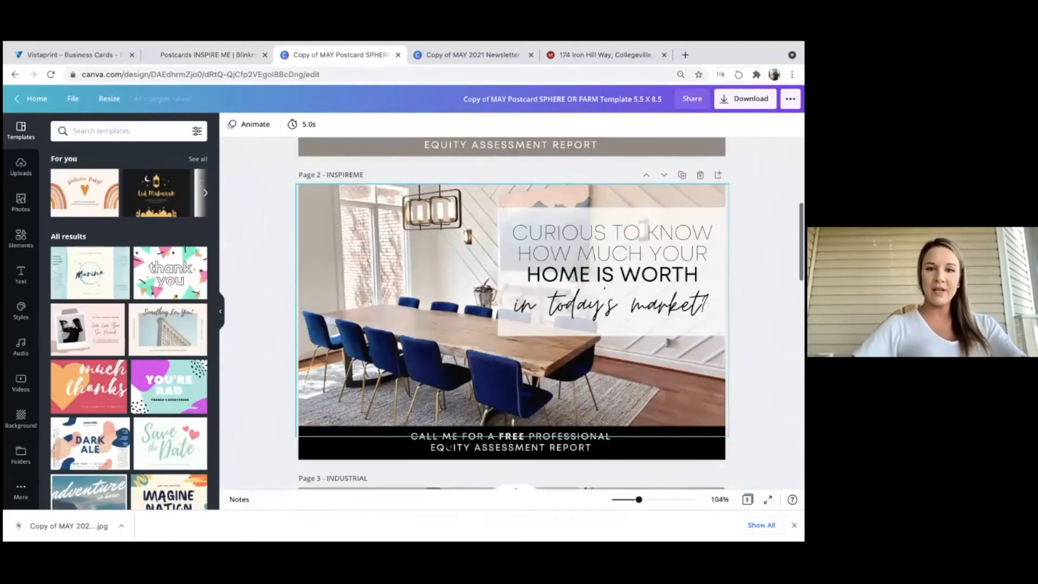
{"action": "scroll", "coordinate": [519, 303], "scroll_direction": "down", "scroll_amount": 15}
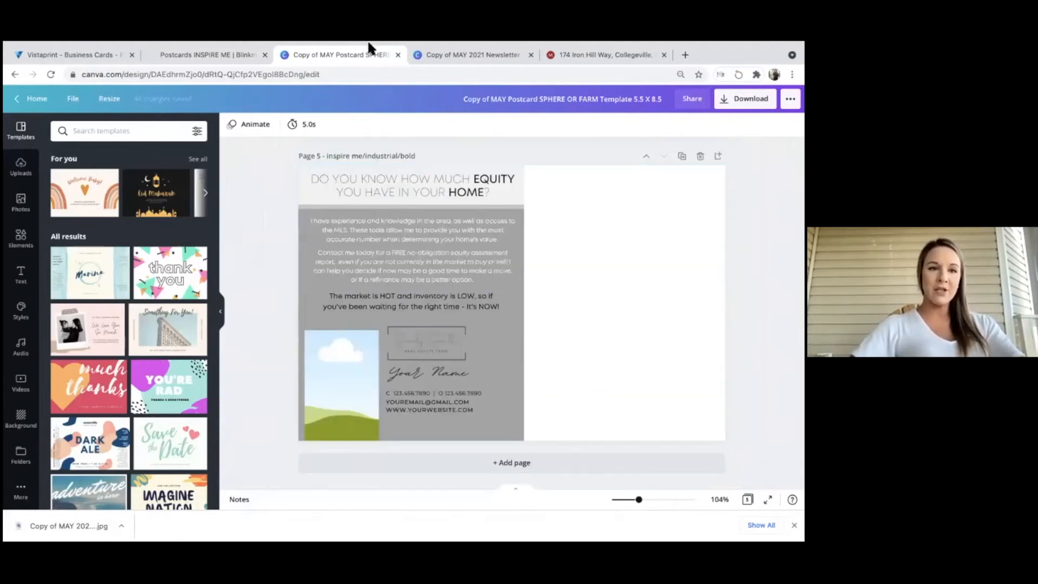
{"action": "left_click", "coordinate": [22, 169]}
{"action": "left_click_drag", "start_coordinate": [68, 259], "coordinate": [335, 378]}
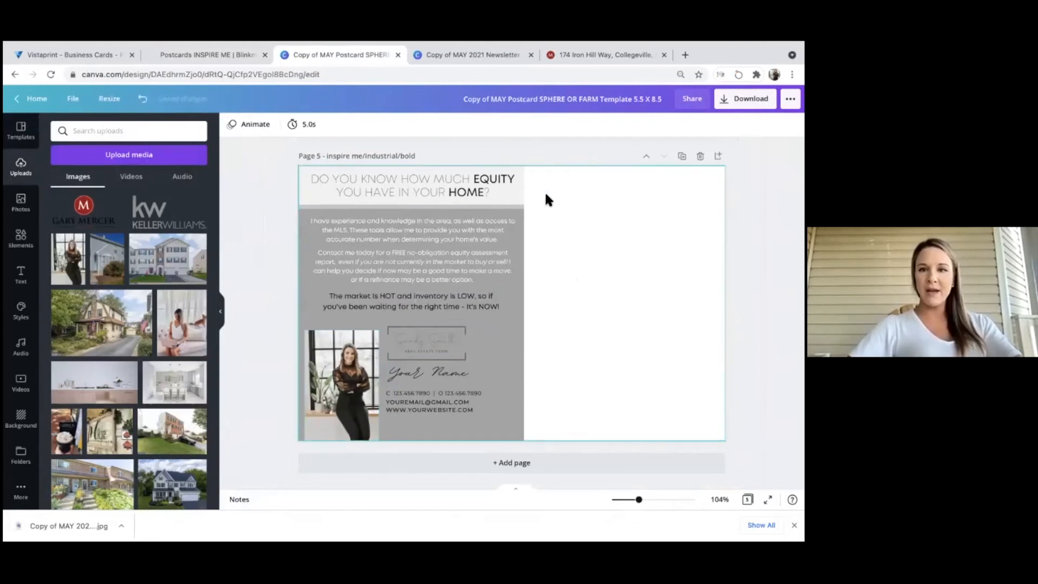
{"action": "scroll", "coordinate": [544, 190], "scroll_direction": "up", "scroll_amount": 10}
{"action": "scroll", "coordinate": [544, 191], "scroll_direction": "up", "scroll_amount": 5}
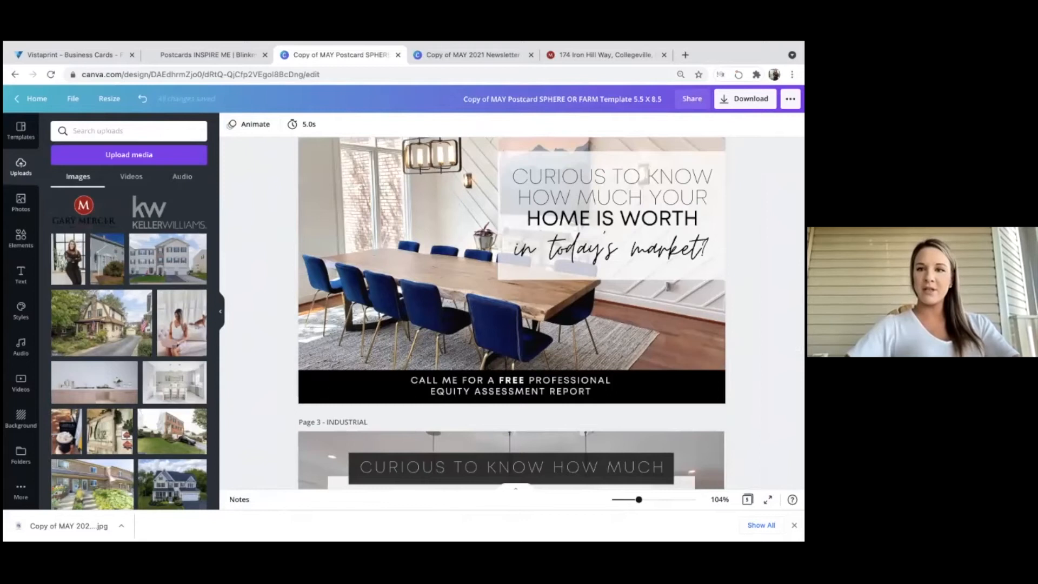
Download pages 2 and 5 of the postcard as JPG and open the zip.
{"action": "left_click", "coordinate": [745, 99]}
{"action": "left_click", "coordinate": [714, 169]}
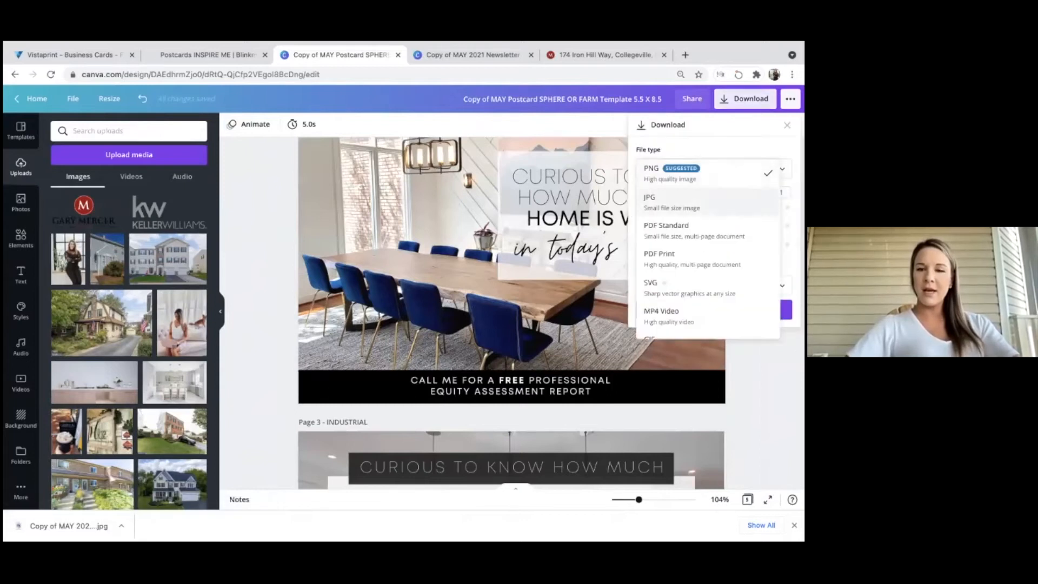
{"action": "left_click", "coordinate": [672, 201]}
{"action": "left_click", "coordinate": [714, 276]}
{"action": "scroll", "coordinate": [708, 351], "scroll_direction": "down", "scroll_amount": 1}
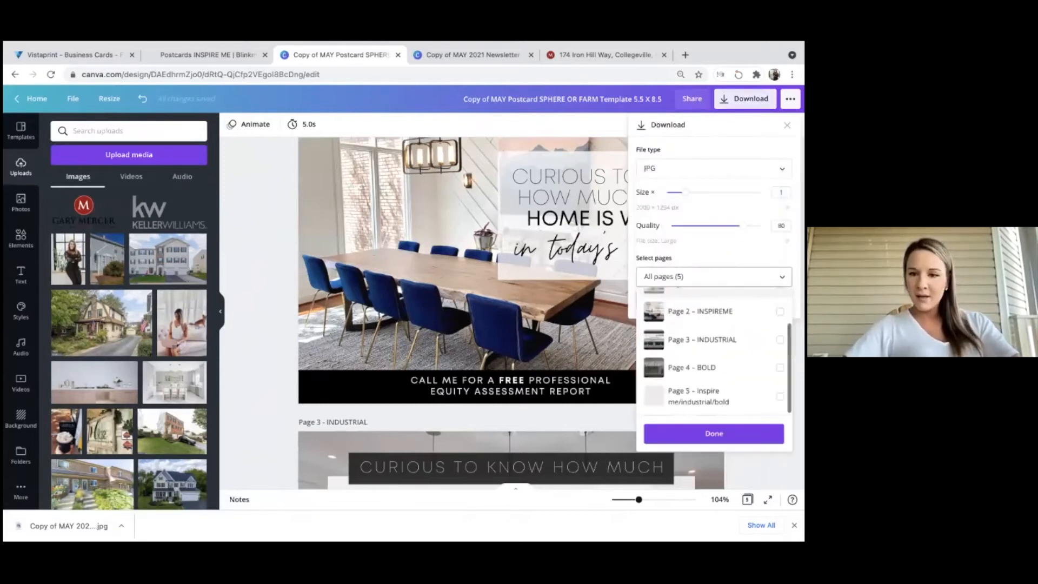
{"action": "left_click", "coordinate": [714, 310]}
{"action": "left_click", "coordinate": [780, 396]}
{"action": "left_click", "coordinate": [714, 434]}
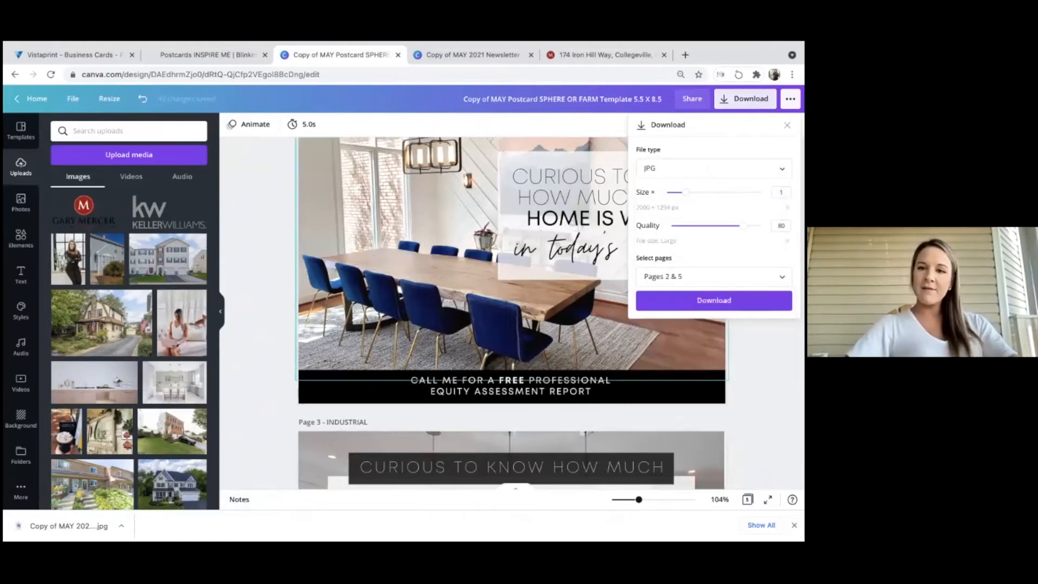
{"action": "left_click", "coordinate": [714, 300]}
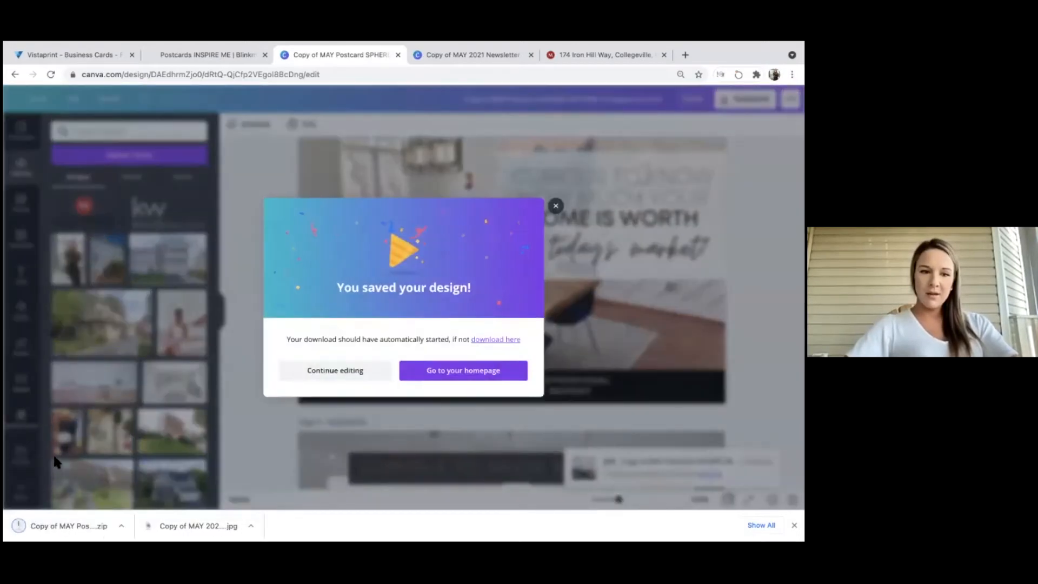
{"action": "left_click", "coordinate": [46, 521]}
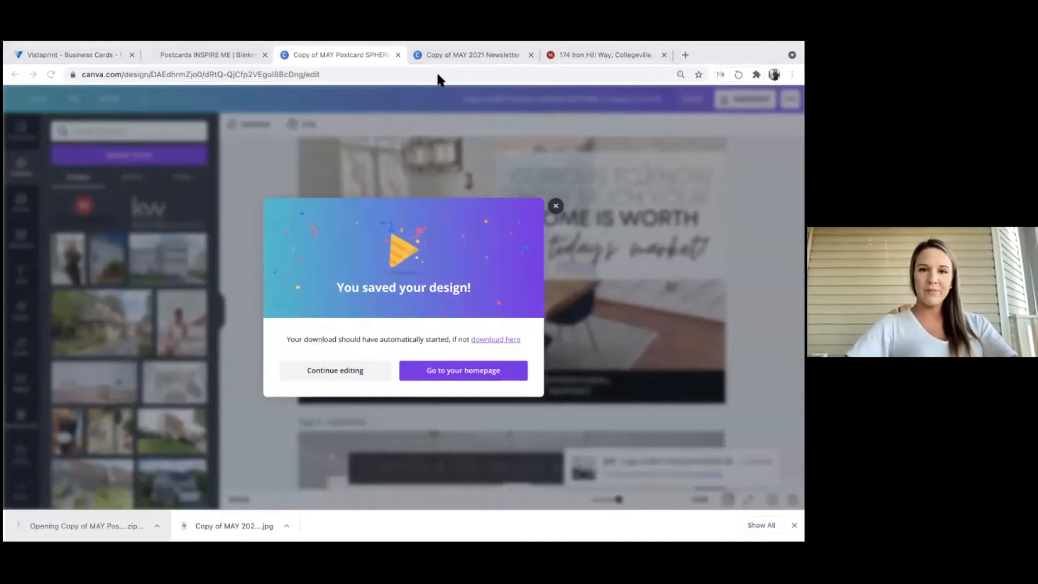
Close the May postcard and Postcards Inspire Me tabs, returning to the Vistaprint account page.
{"action": "left_click", "coordinate": [397, 53]}
{"action": "left_click", "coordinate": [263, 53]}
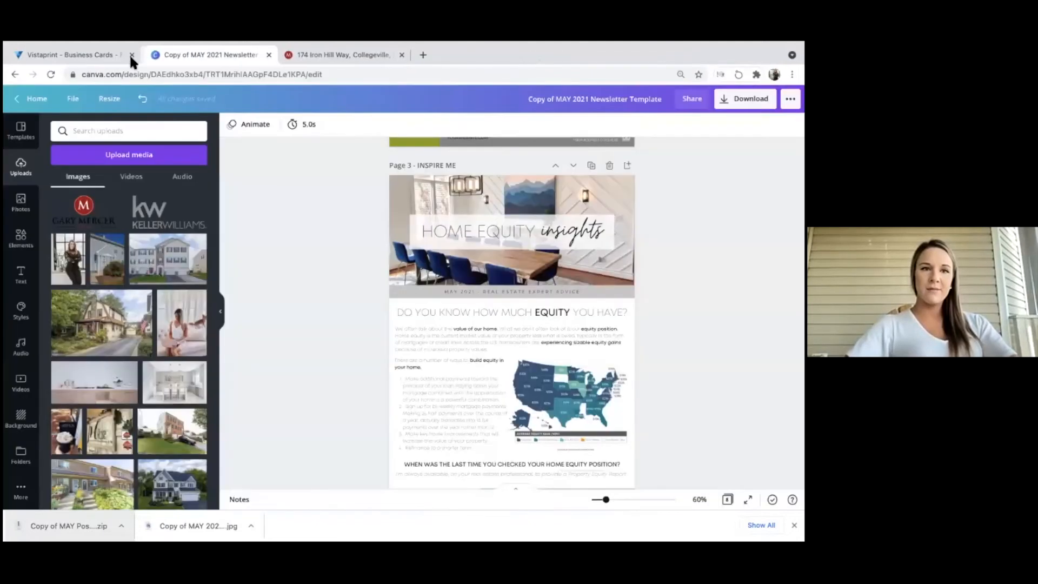
{"action": "left_click", "coordinate": [105, 54]}
Load vistaprint.com and search the site for 'postcard'.
{"action": "left_click", "coordinate": [136, 75]}
{"action": "type", "text": "vist"}
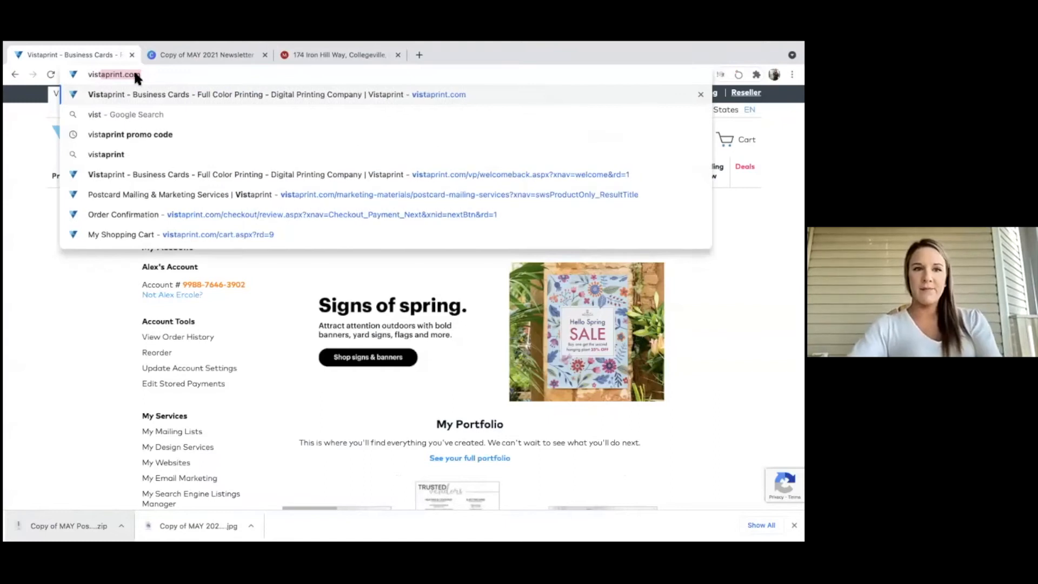
{"action": "key", "text": "Return"}
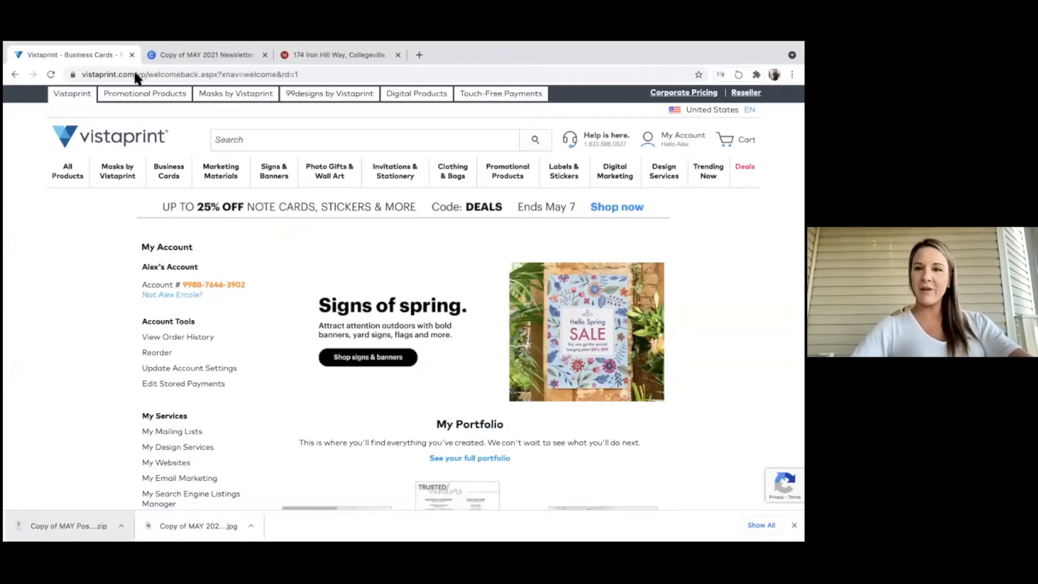
{"action": "left_click", "coordinate": [241, 144]}
{"action": "type", "text": "vi"}
{"action": "key", "text": "BackSpace"}
{"action": "key", "text": "BackSpace"}
{"action": "type", "text": "postcard"}
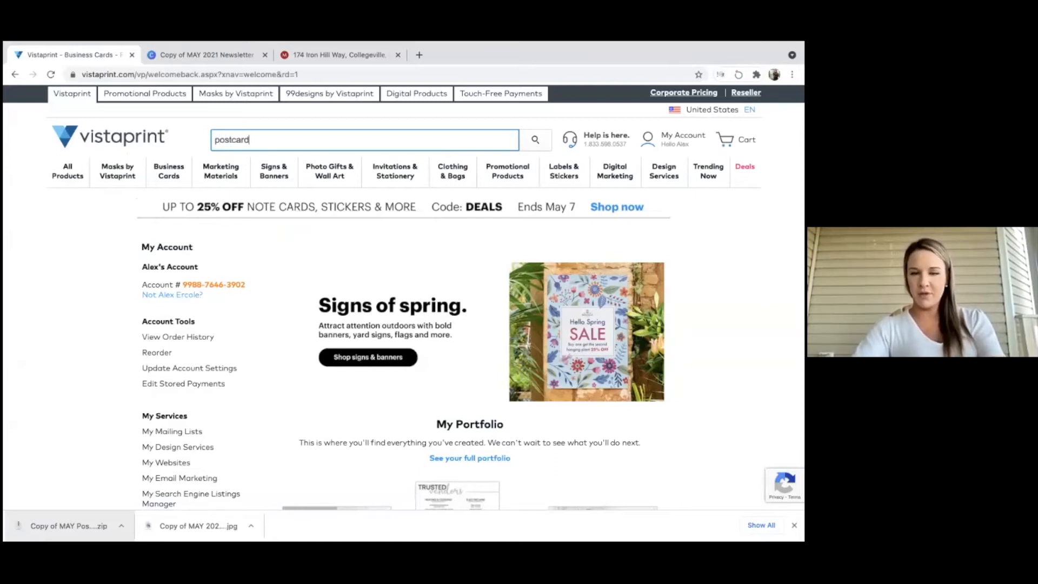
{"action": "key", "text": "Return"}
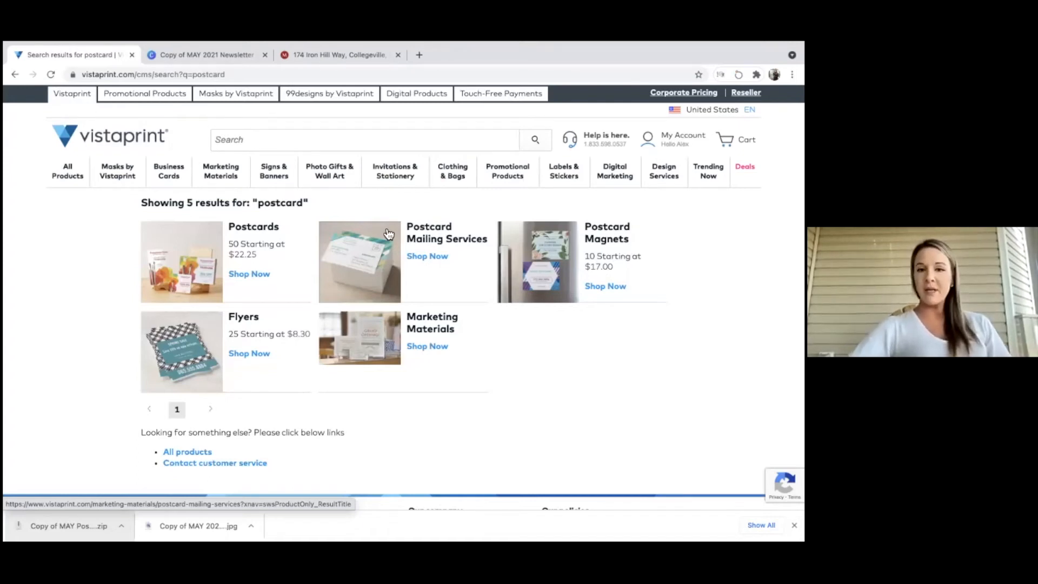
Open Postcard Mailing Services and start creating a postcard mailing.
{"action": "left_click", "coordinate": [421, 254]}
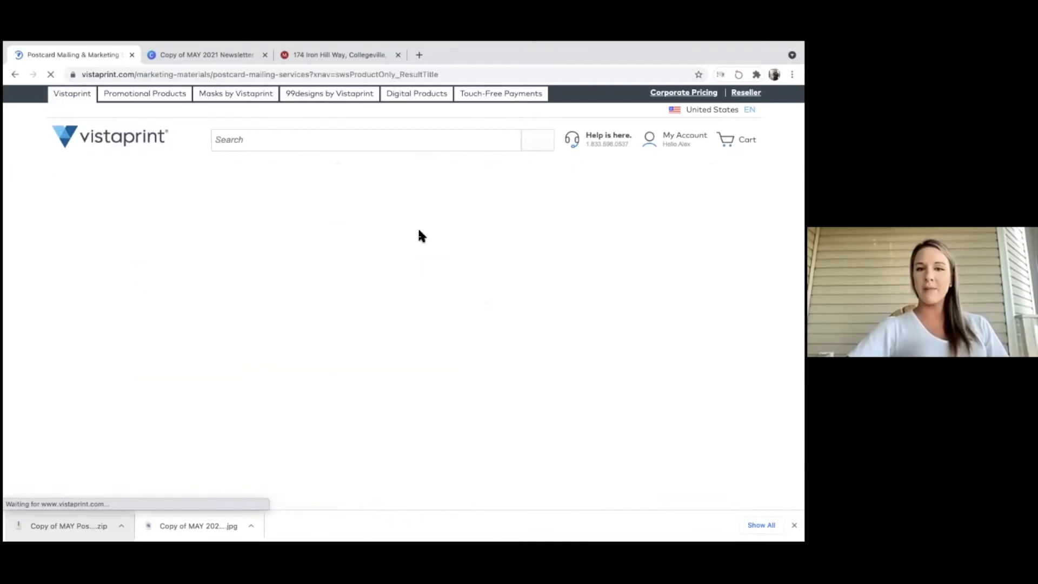
{"action": "scroll", "coordinate": [421, 236], "scroll_direction": "down", "scroll_amount": 4}
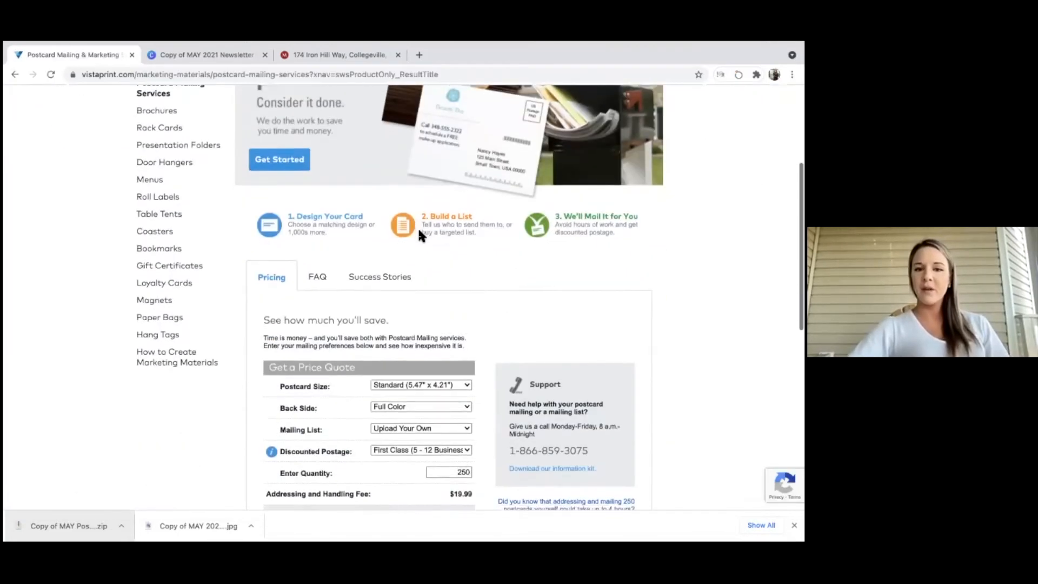
{"action": "scroll", "coordinate": [418, 226], "scroll_direction": "down", "scroll_amount": 1}
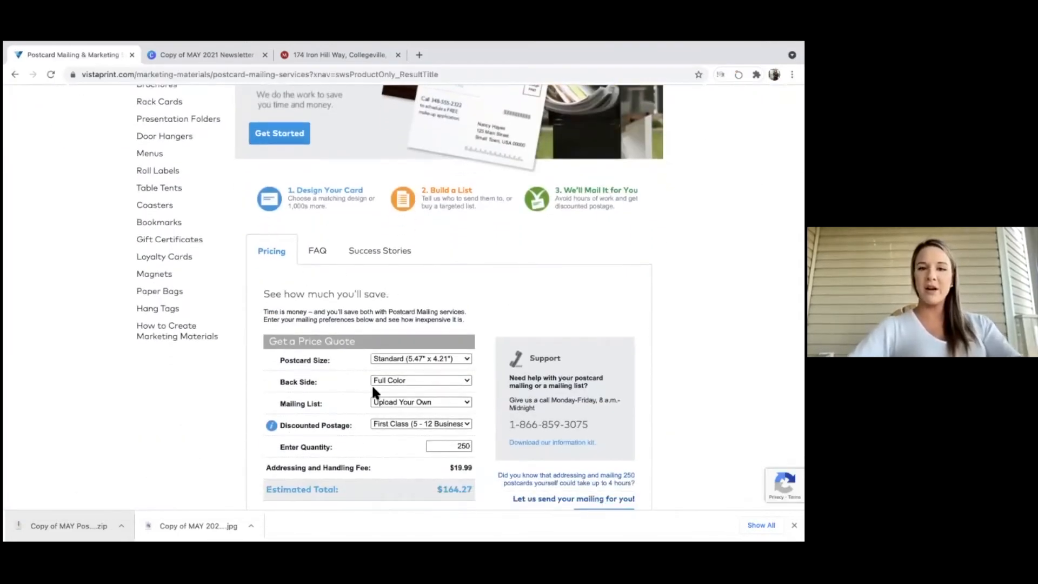
{"action": "scroll", "coordinate": [371, 384], "scroll_direction": "down", "scroll_amount": 2}
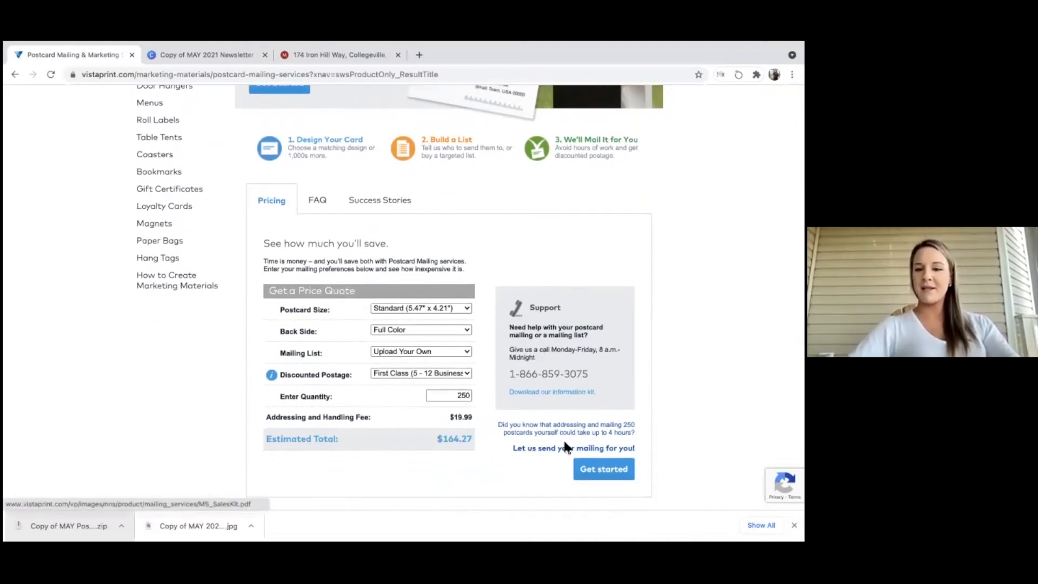
{"action": "left_click", "coordinate": [593, 475]}
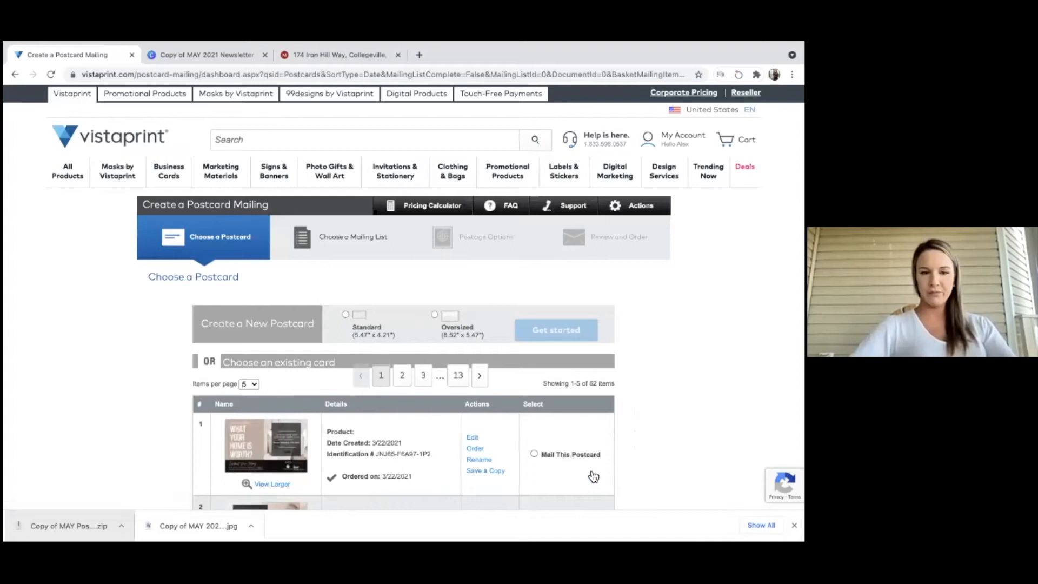
Choose the Oversized postcard size and opt to use a complete design of your own.
{"action": "scroll", "coordinate": [593, 475], "scroll_direction": "down", "scroll_amount": 9}
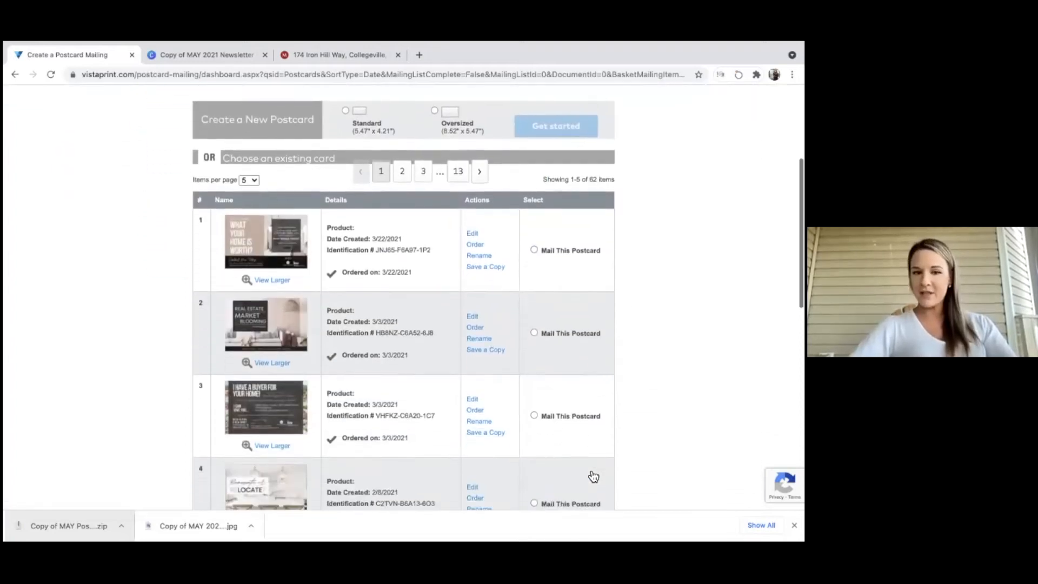
{"action": "scroll", "coordinate": [593, 476], "scroll_direction": "up", "scroll_amount": 10}
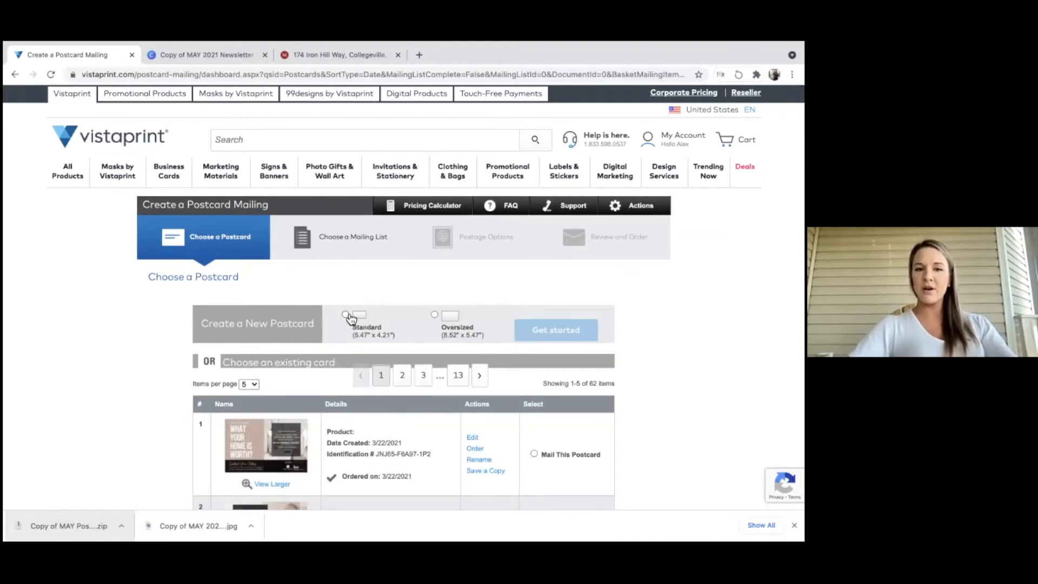
{"action": "left_click", "coordinate": [435, 316]}
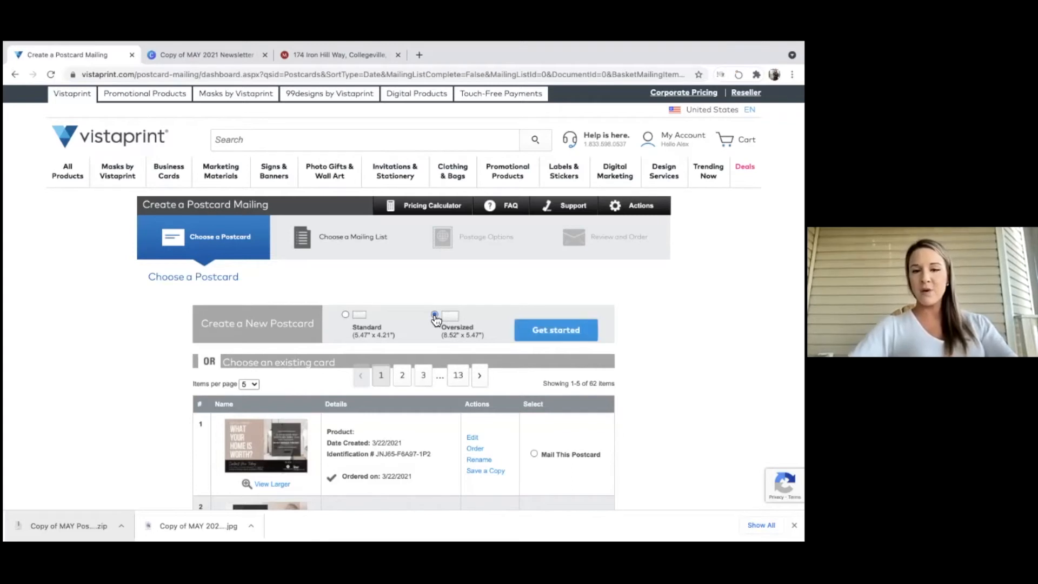
{"action": "left_click", "coordinate": [529, 338]}
{"action": "scroll", "coordinate": [466, 342], "scroll_direction": "down", "scroll_amount": 3}
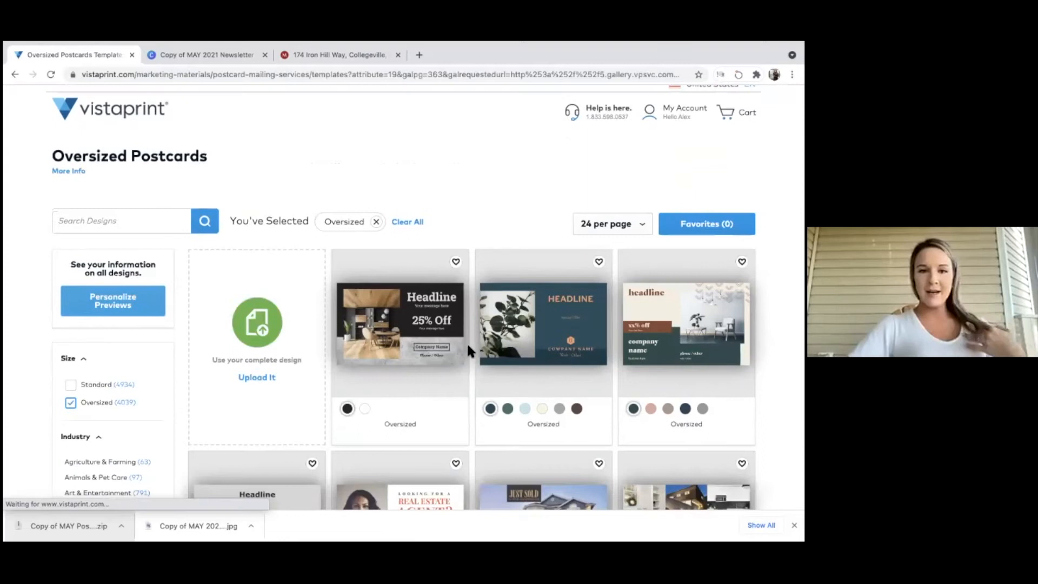
{"action": "scroll", "coordinate": [468, 347], "scroll_direction": "down", "scroll_amount": 2}
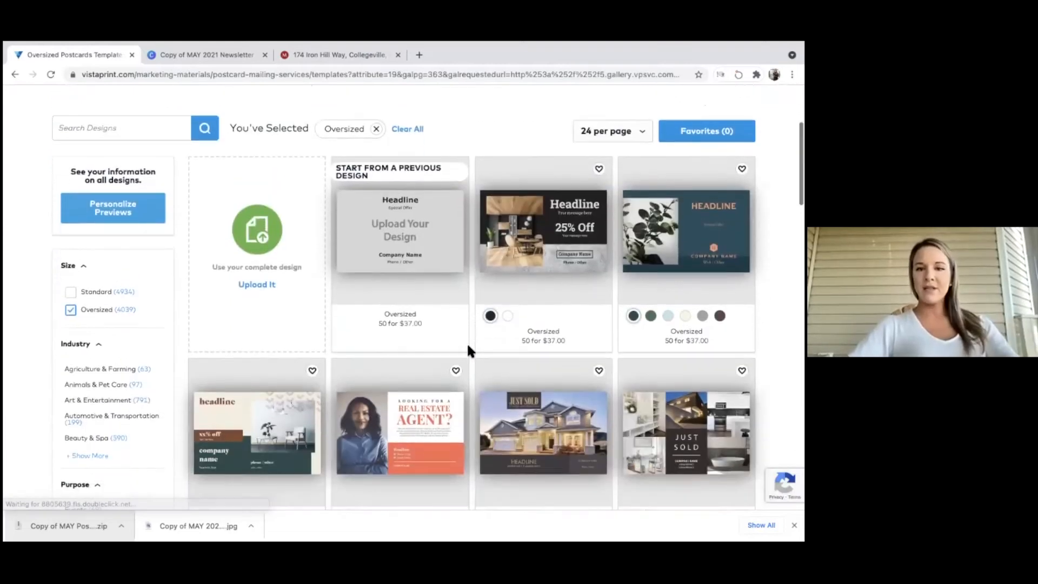
{"action": "scroll", "coordinate": [549, 437], "scroll_direction": "down", "scroll_amount": 2}
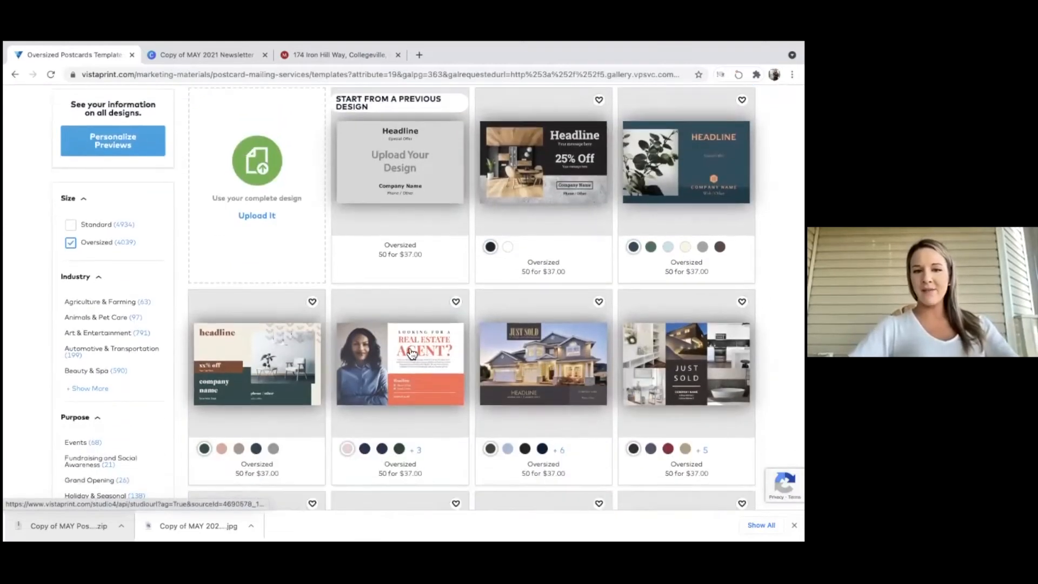
{"action": "scroll", "coordinate": [422, 364], "scroll_direction": "down", "scroll_amount": 4}
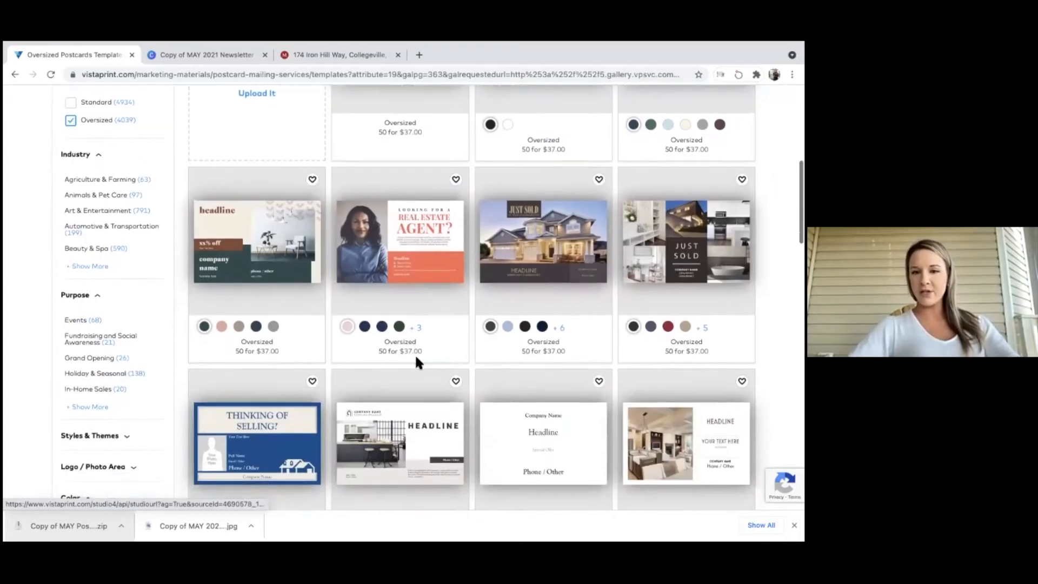
{"action": "scroll", "coordinate": [292, 431], "scroll_direction": "down", "scroll_amount": 3}
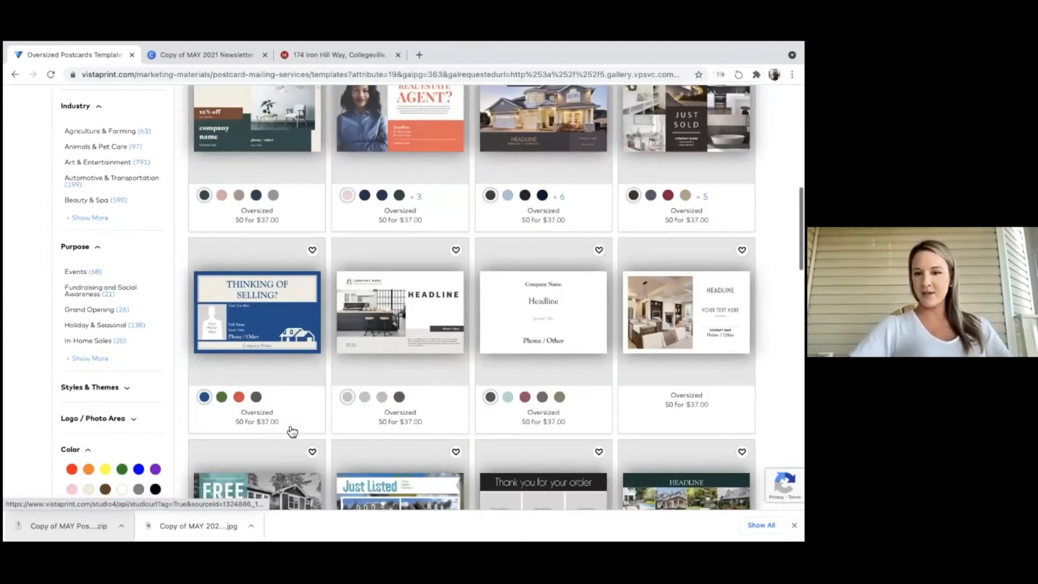
{"action": "scroll", "coordinate": [288, 421], "scroll_direction": "up", "scroll_amount": 14}
{"action": "left_click", "coordinate": [248, 468]}
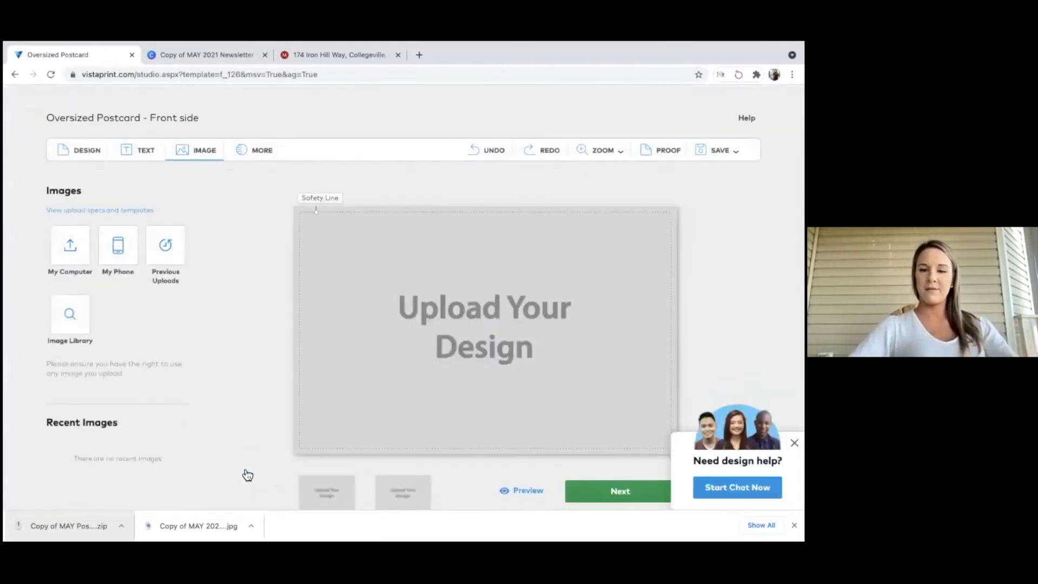
Replace the front placeholder with the downloaded Canva postcard JPG uploaded from the computer.
{"action": "left_click", "coordinate": [413, 318]}
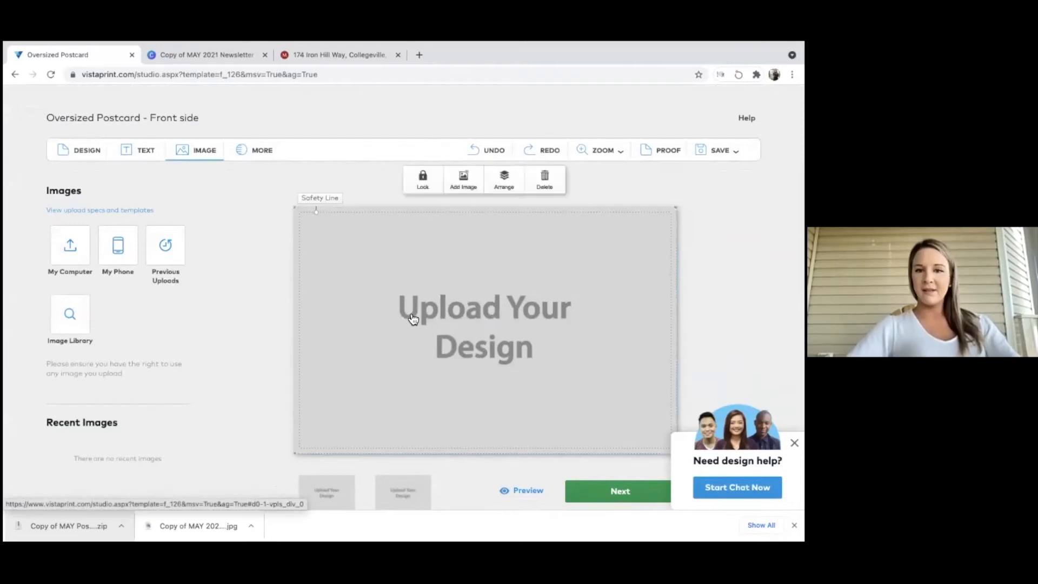
{"action": "left_click", "coordinate": [464, 183]}
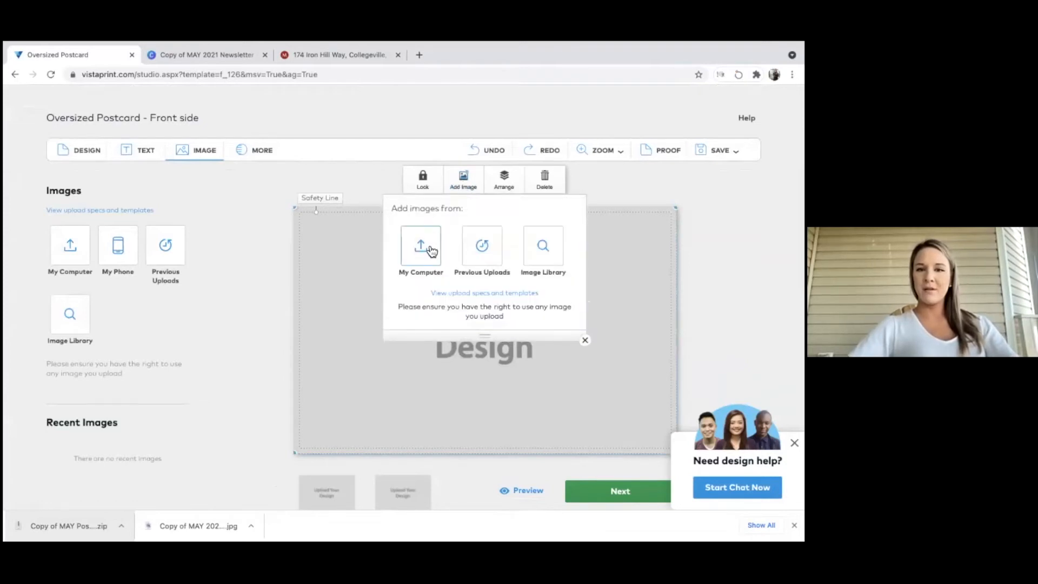
{"action": "left_click", "coordinate": [422, 247]}
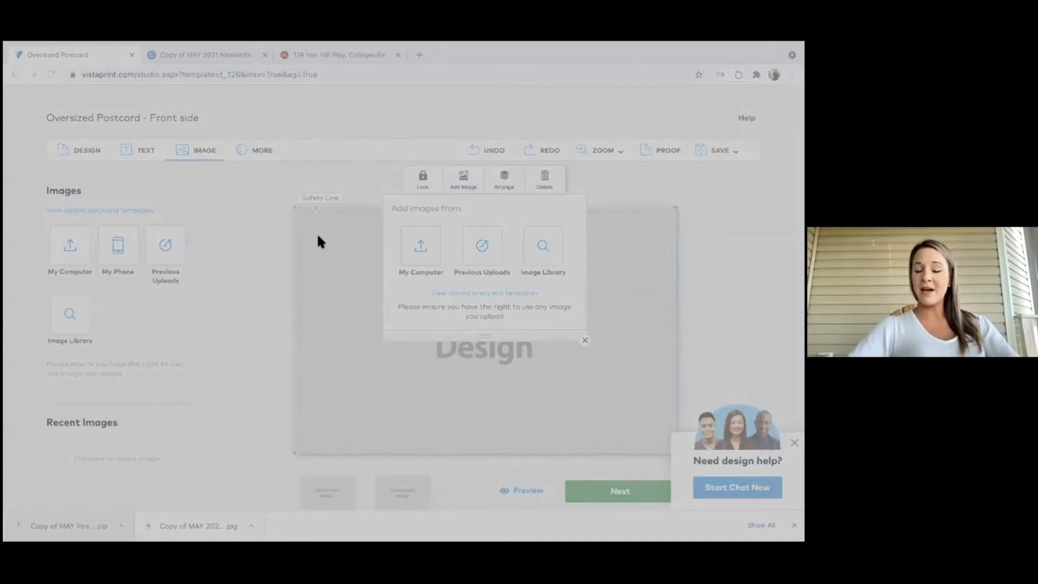
{"action": "double_click", "coordinate": [377, 231]}
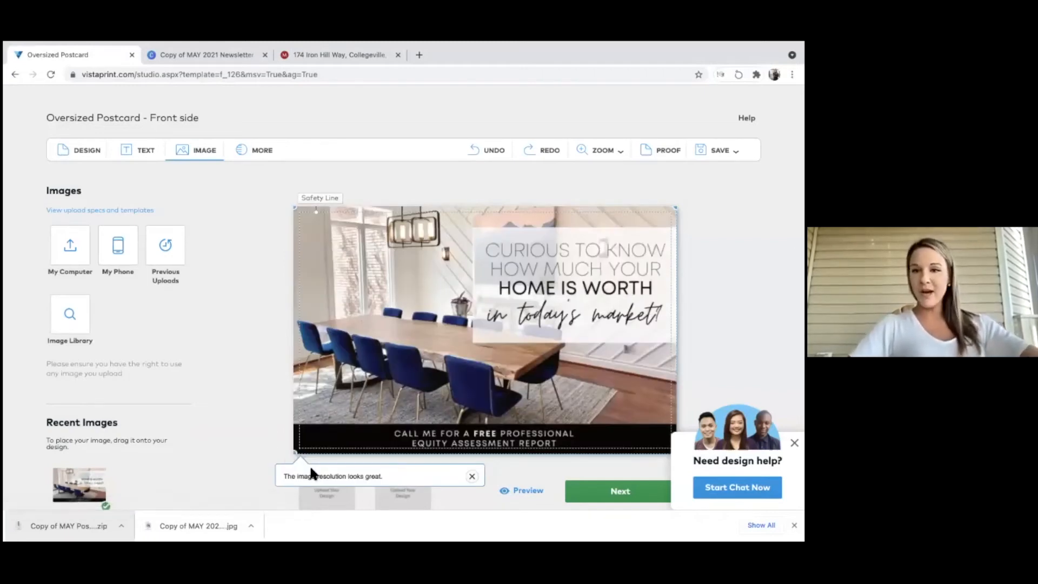
{"action": "scroll", "coordinate": [311, 469], "scroll_direction": "down", "scroll_amount": 1}
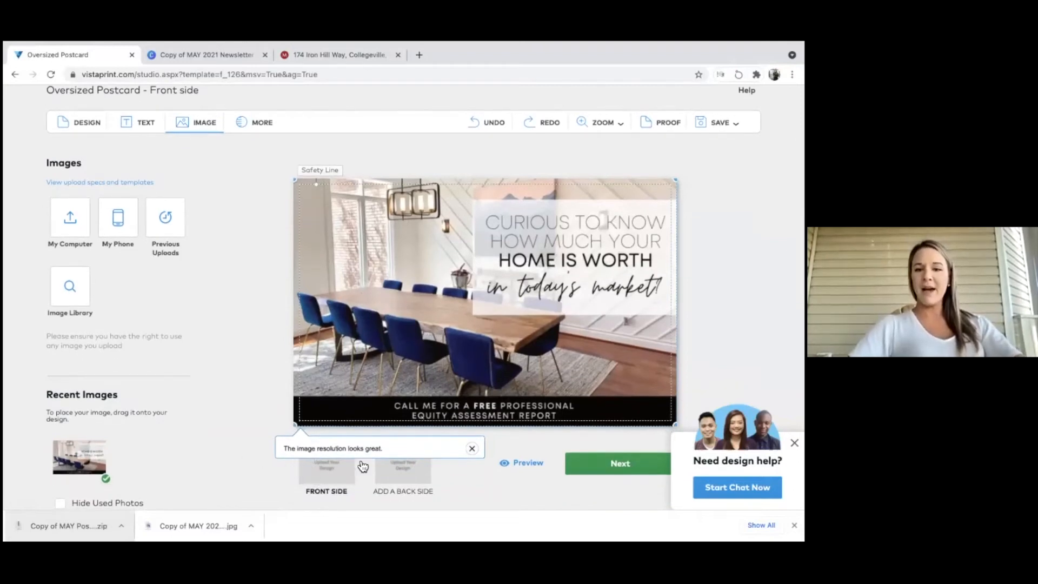
Add a Full-Color back side carrying the uploaded equity design, then preview both sides.
{"action": "left_click", "coordinate": [397, 477]}
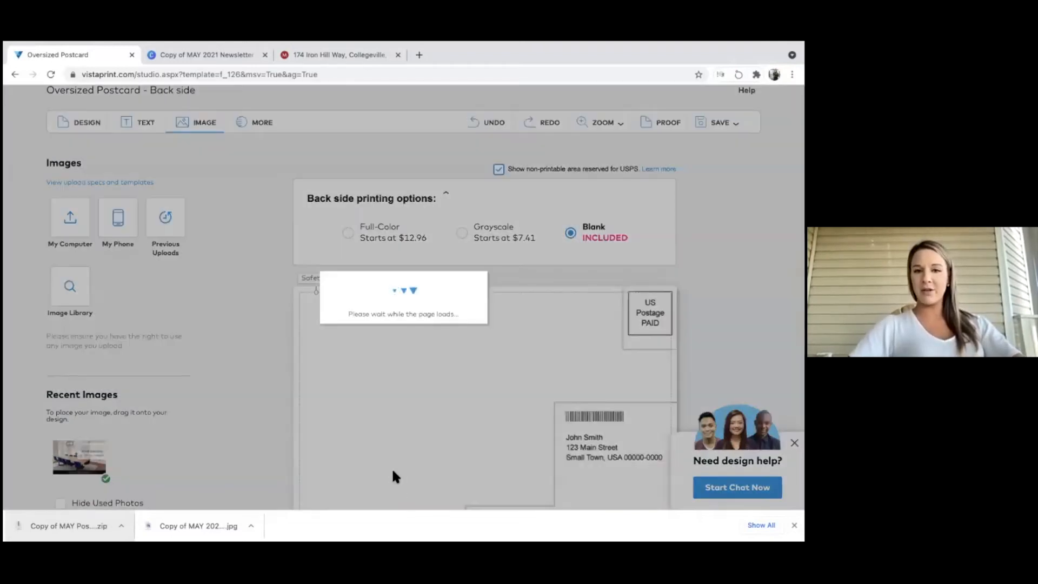
{"action": "scroll", "coordinate": [394, 475], "scroll_direction": "down", "scroll_amount": 2}
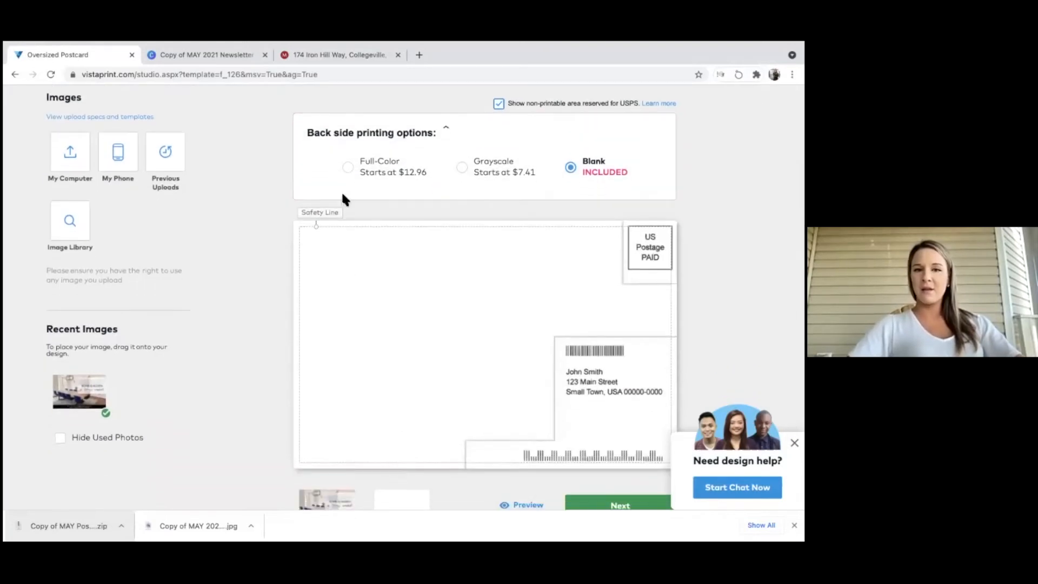
{"action": "left_click", "coordinate": [348, 167]}
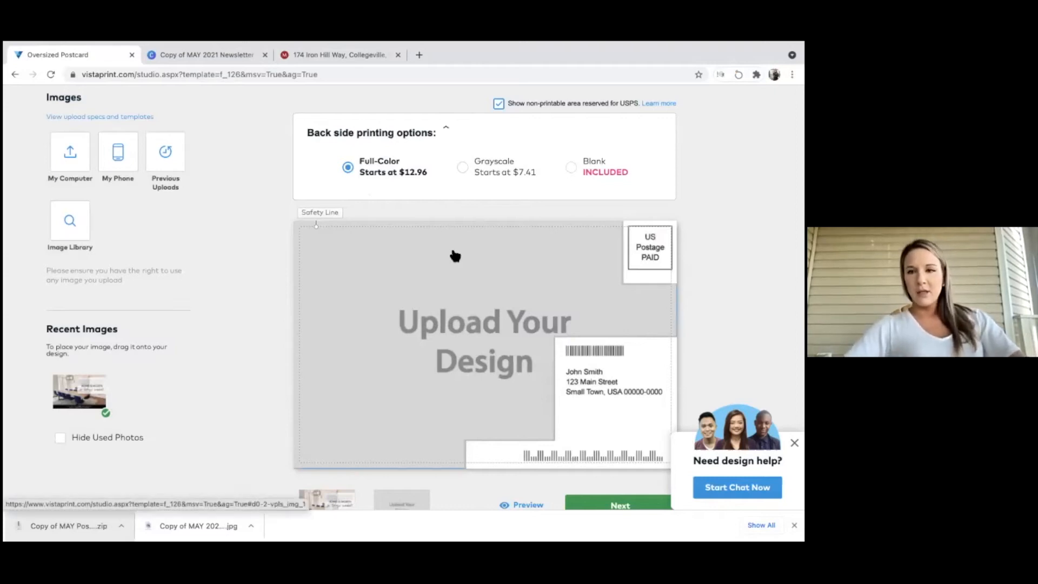
{"action": "left_click", "coordinate": [452, 331]}
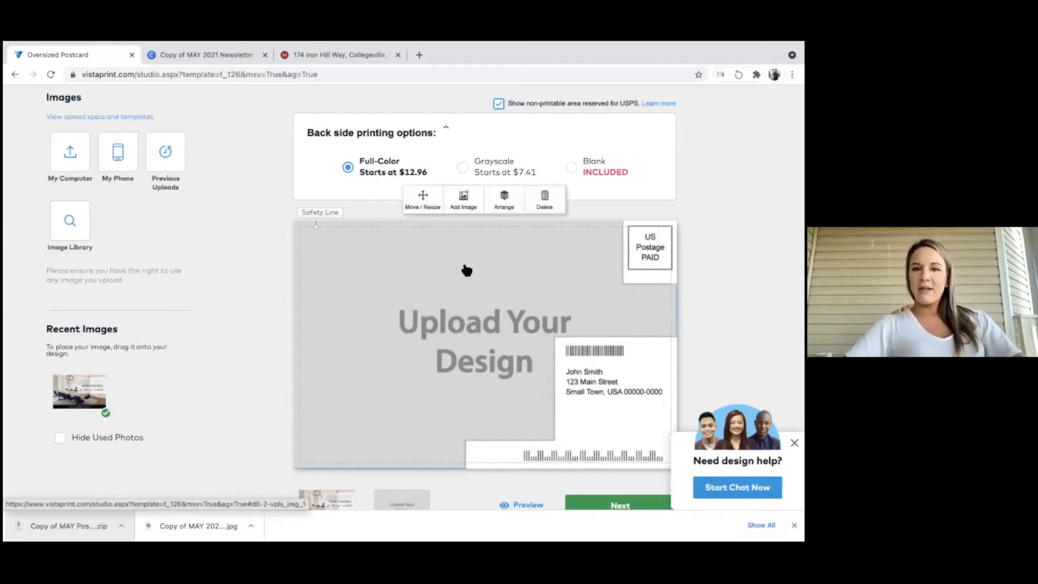
{"action": "left_click", "coordinate": [464, 201]}
{"action": "left_click", "coordinate": [422, 265]}
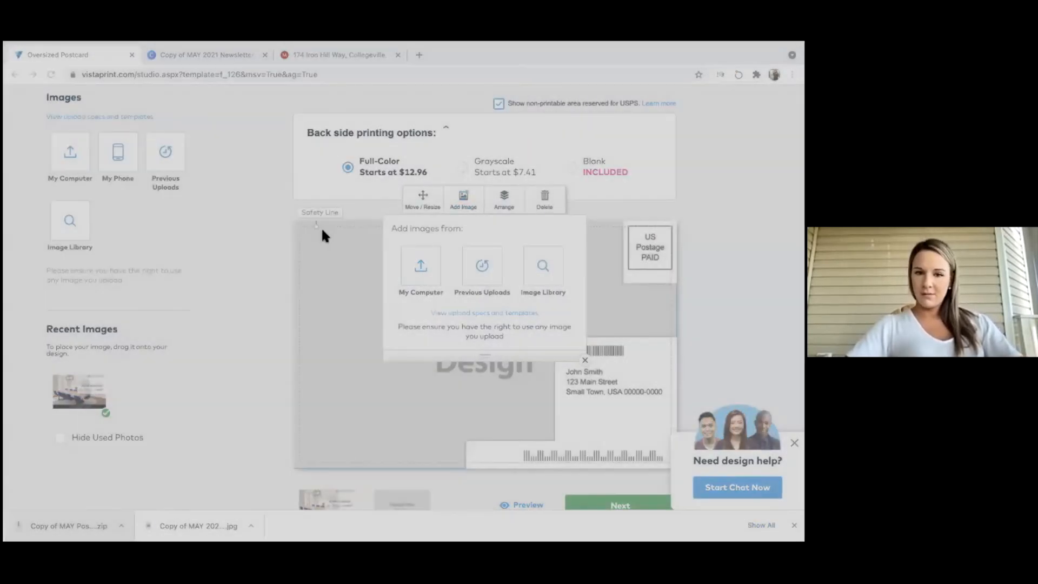
{"action": "double_click", "coordinate": [323, 230]}
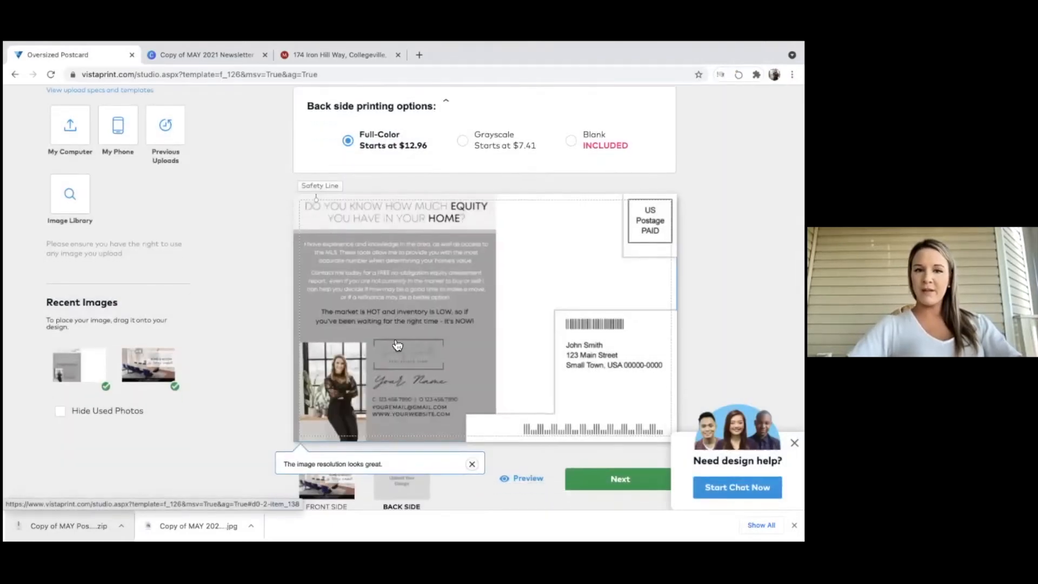
{"action": "left_click", "coordinate": [518, 479]}
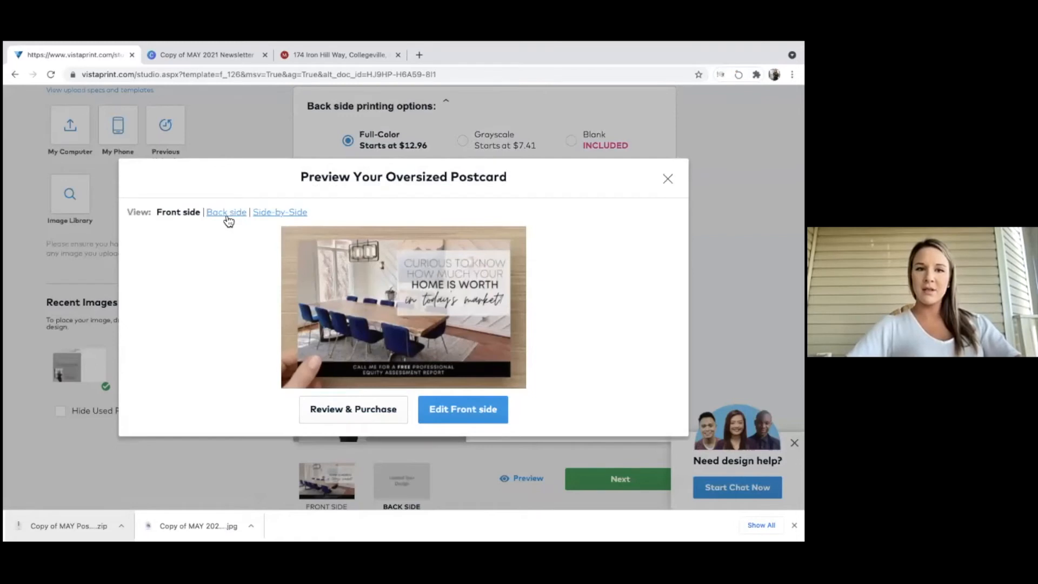
Check the back and side-by-side previews, approve the design, and continue to Choose a Mailing List.
{"action": "left_click", "coordinate": [227, 213]}
{"action": "left_click", "coordinate": [288, 212]}
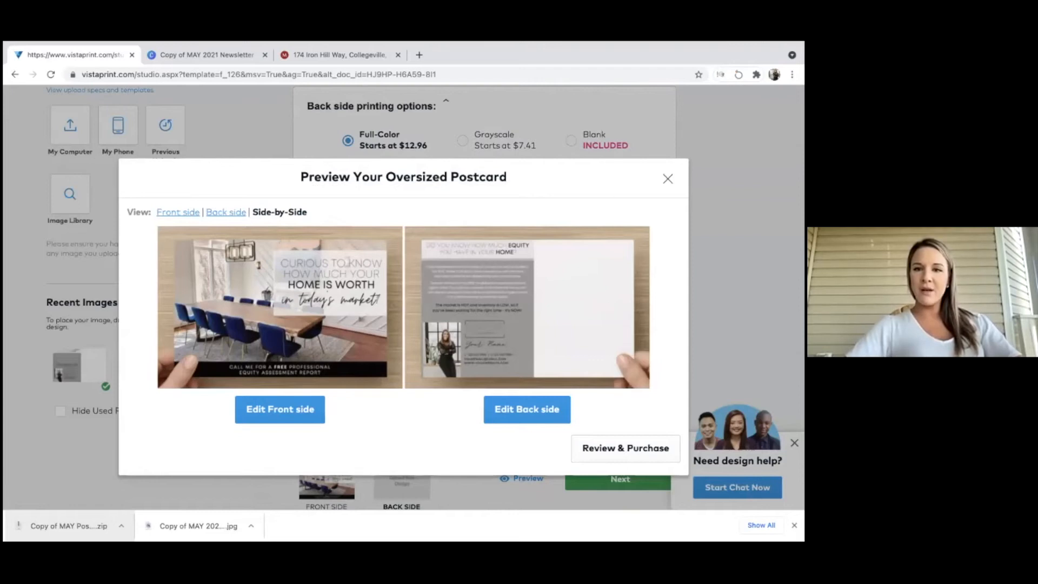
{"action": "left_click", "coordinate": [527, 410]}
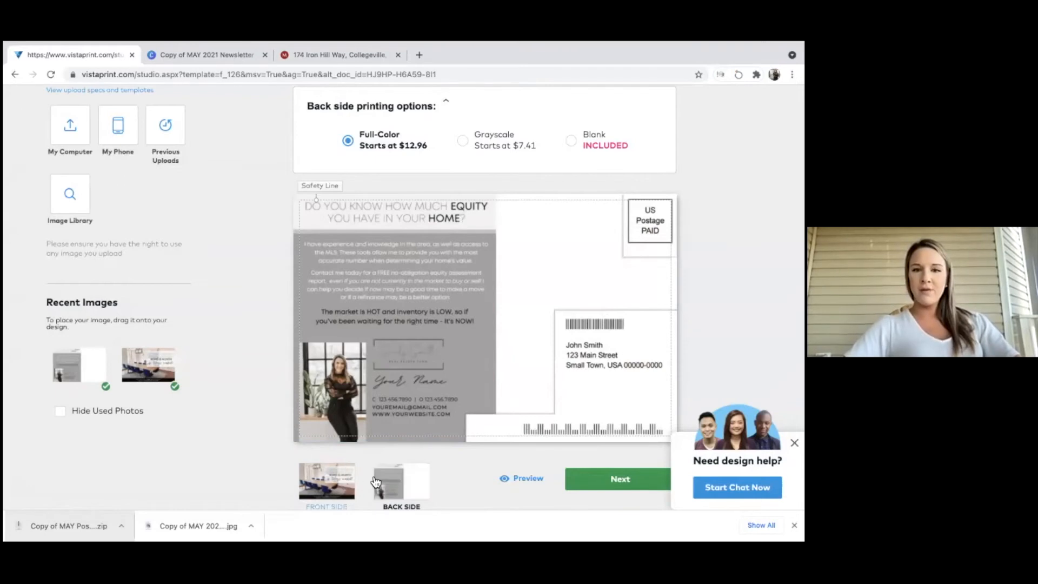
{"action": "left_click", "coordinate": [593, 485]}
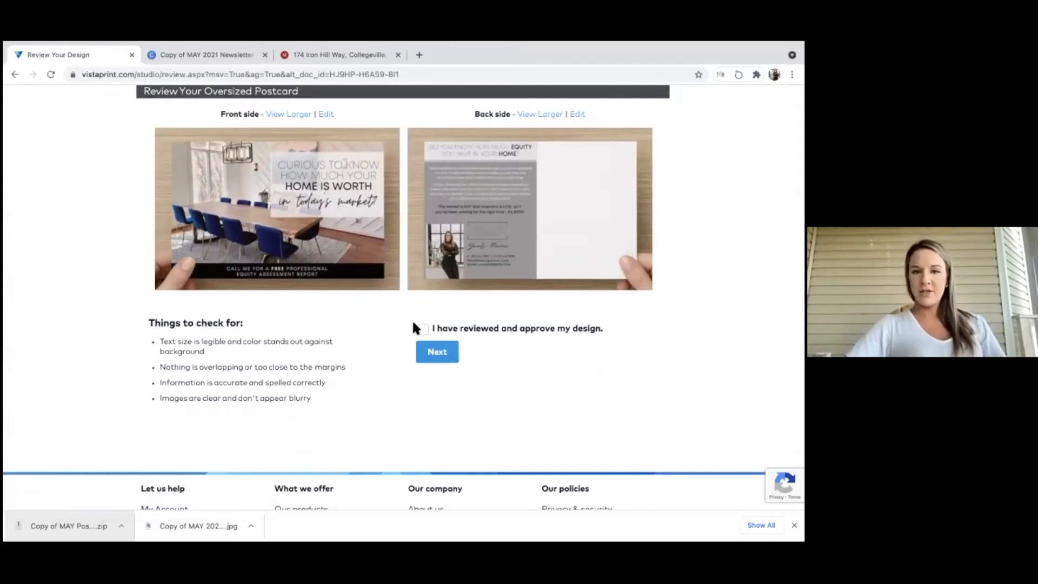
{"action": "left_click", "coordinate": [439, 356]}
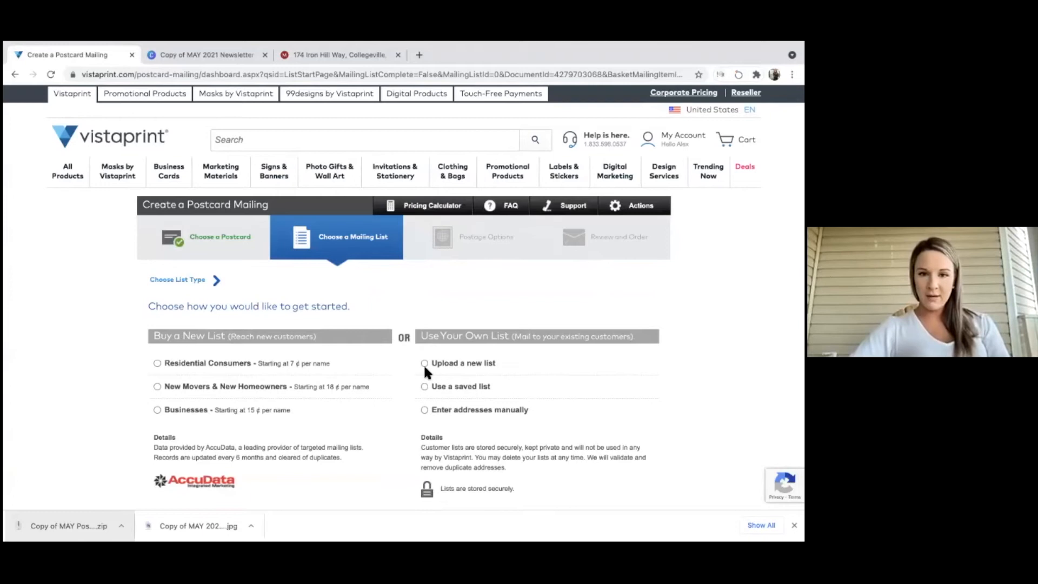
{"action": "left_click", "coordinate": [425, 386]}
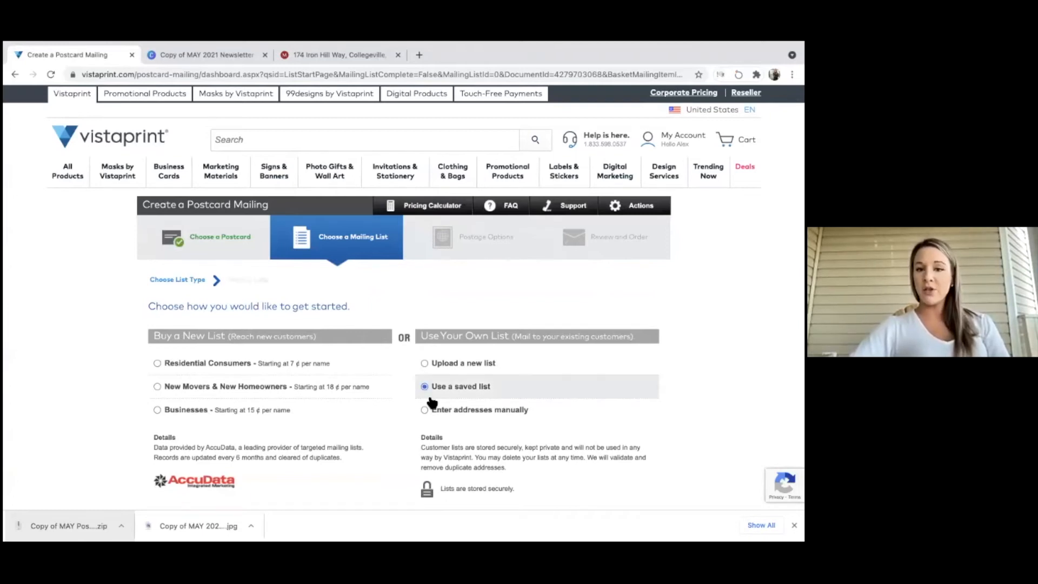
{"action": "left_click", "coordinate": [575, 470]}
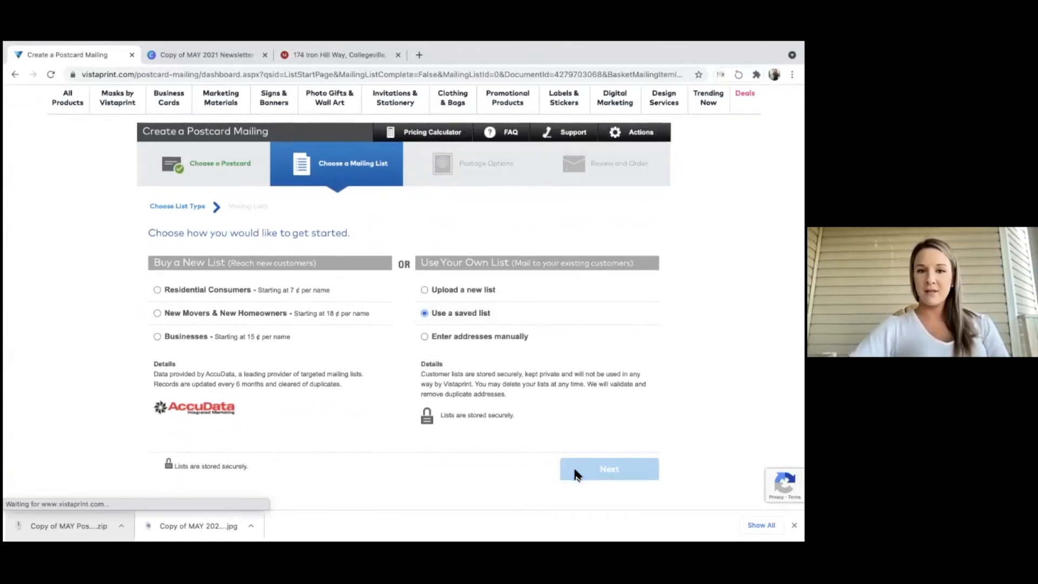
{"action": "scroll", "coordinate": [575, 468], "scroll_direction": "down", "scroll_amount": 2}
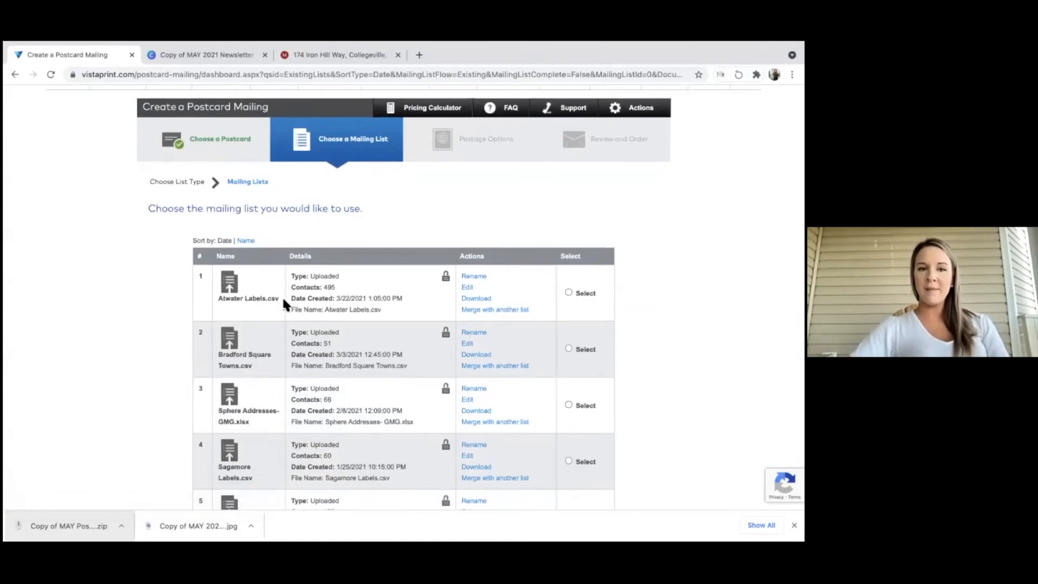
{"action": "scroll", "coordinate": [282, 296], "scroll_direction": "down", "scroll_amount": 2}
{"action": "left_click", "coordinate": [405, 484]}
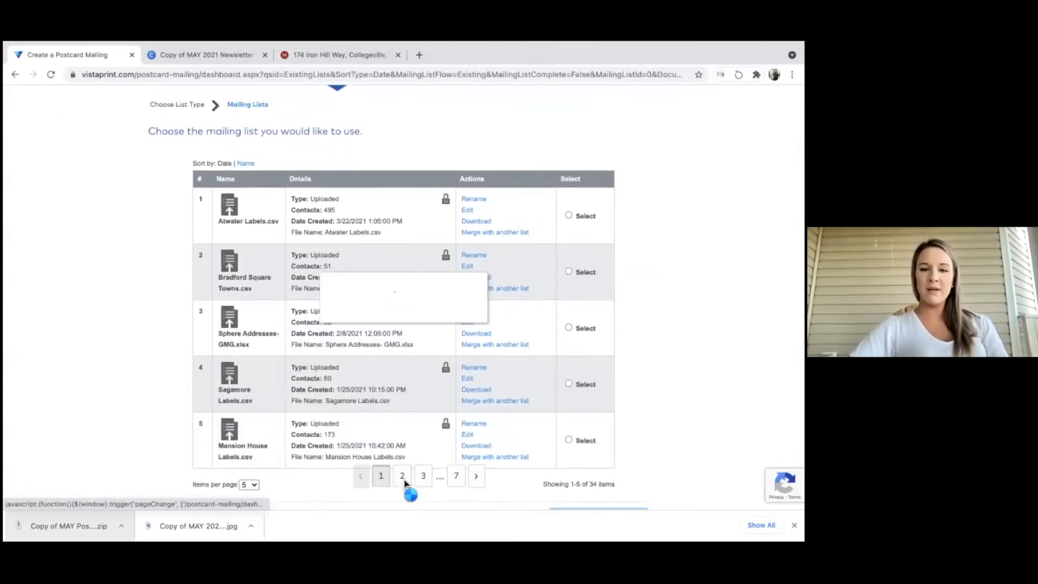
{"action": "left_click", "coordinate": [434, 481]}
{"action": "left_click", "coordinate": [473, 484]}
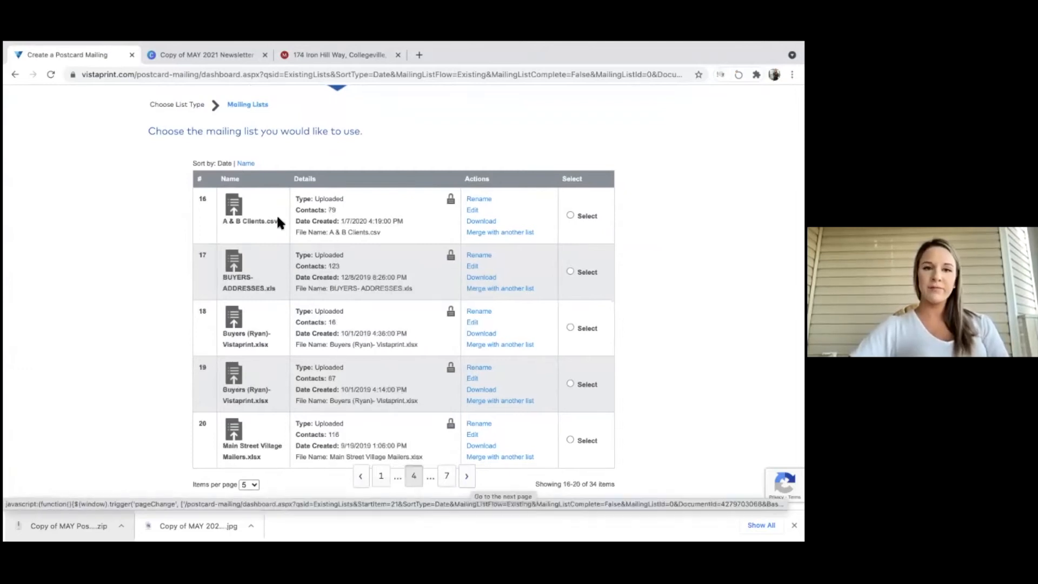
{"action": "left_click", "coordinate": [571, 216]}
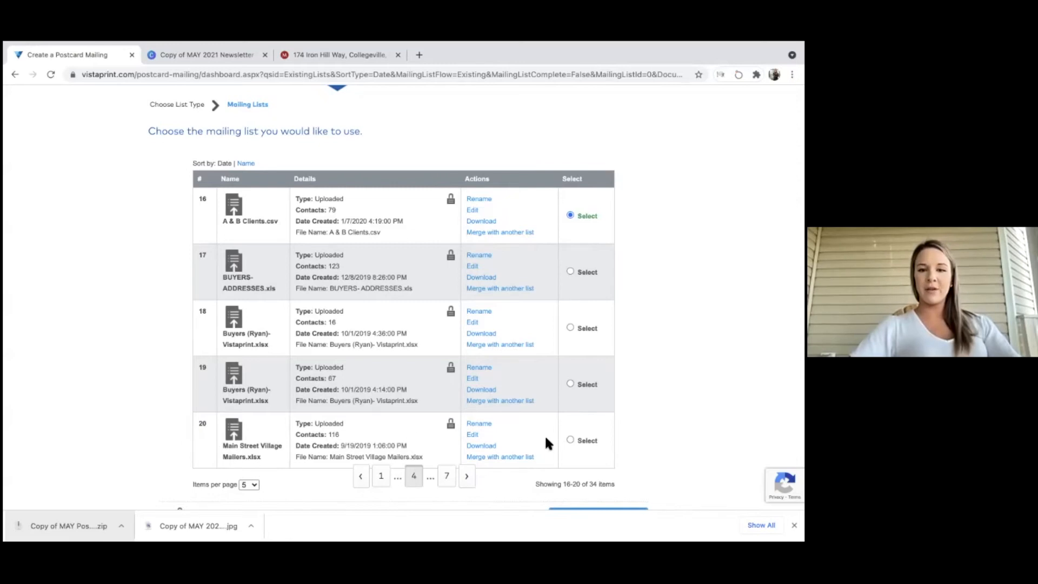
{"action": "left_click", "coordinate": [572, 440]}
{"action": "left_click", "coordinate": [467, 477]}
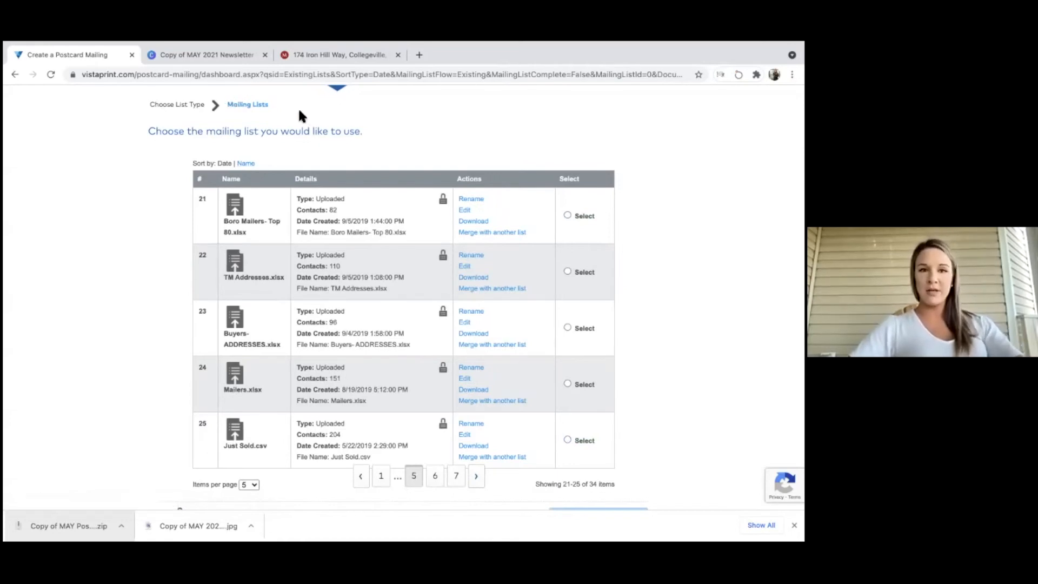
{"action": "left_click", "coordinate": [13, 74]}
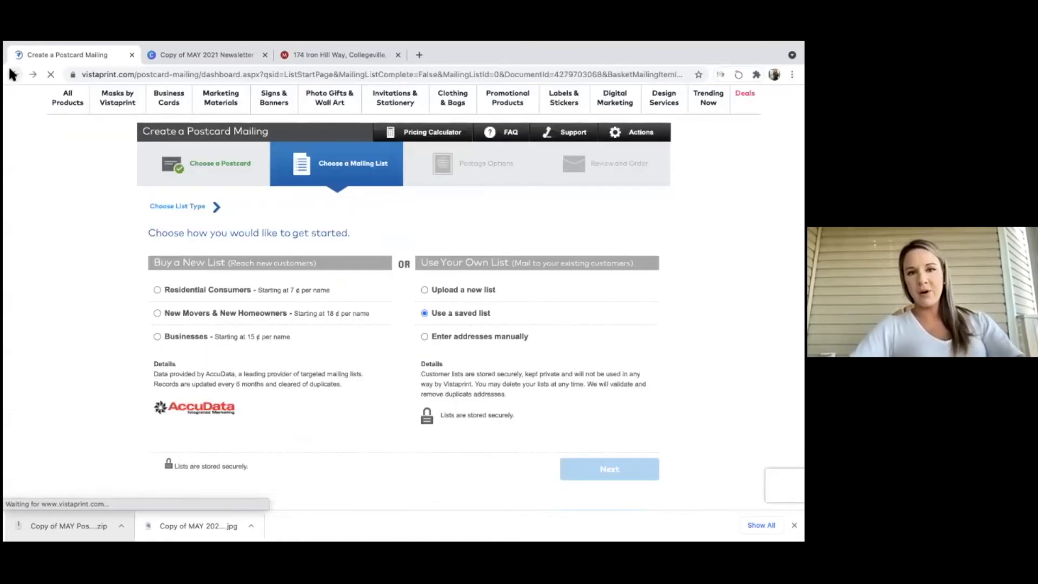
Choose Upload a new list, then download and open Vistaprint_MailingListTemplate.xls.
{"action": "left_click", "coordinate": [425, 290]}
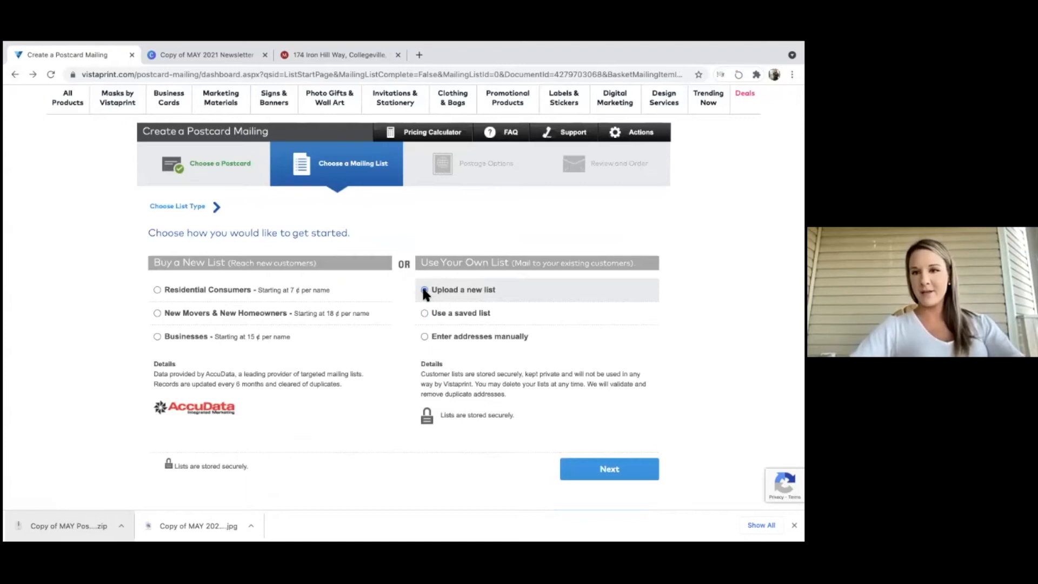
{"action": "left_click", "coordinate": [593, 464]}
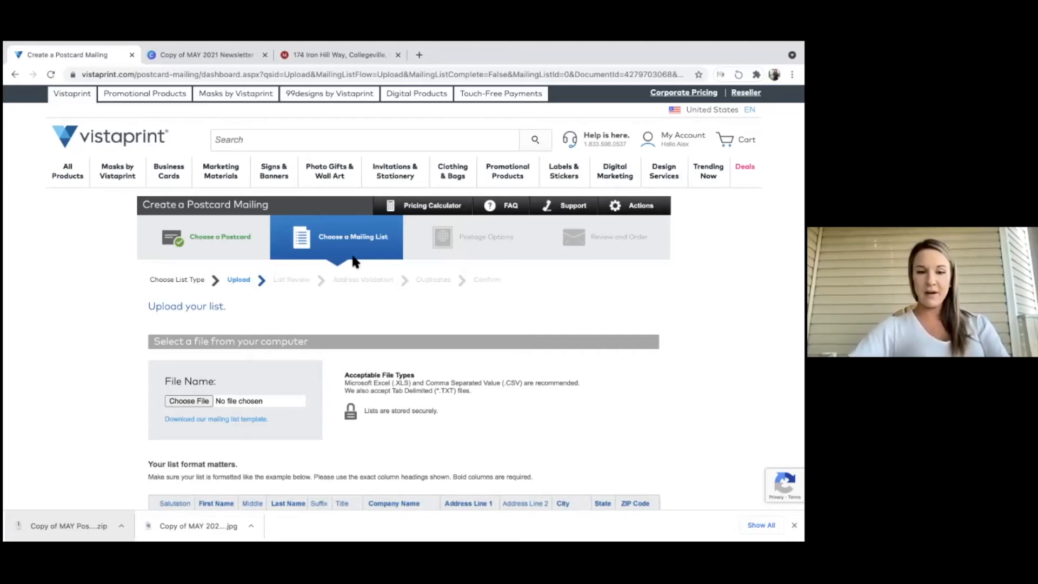
{"action": "scroll", "coordinate": [320, 394], "scroll_direction": "down", "scroll_amount": 1}
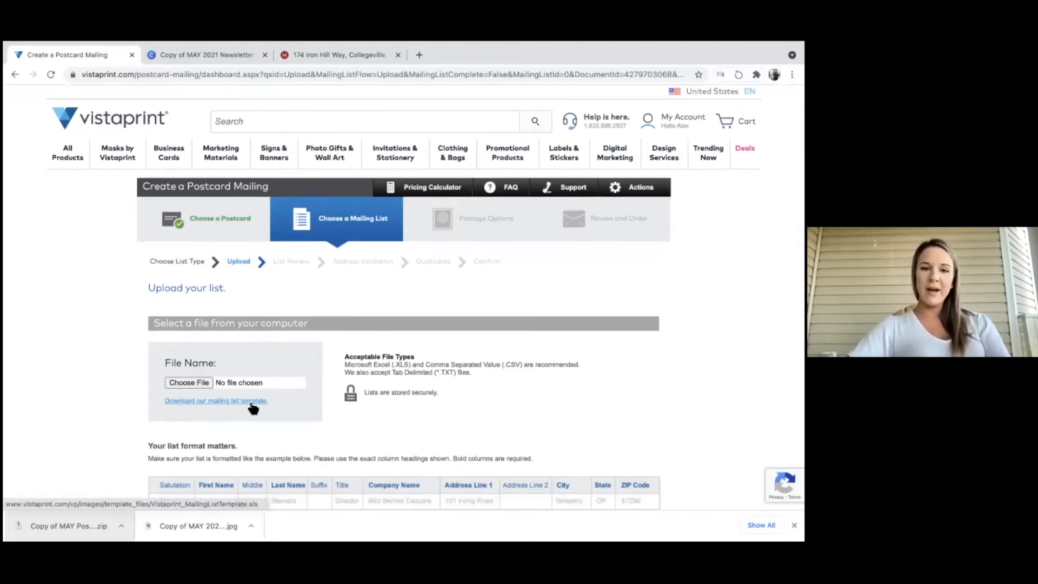
{"action": "scroll", "coordinate": [174, 406], "scroll_direction": "down", "scroll_amount": 2}
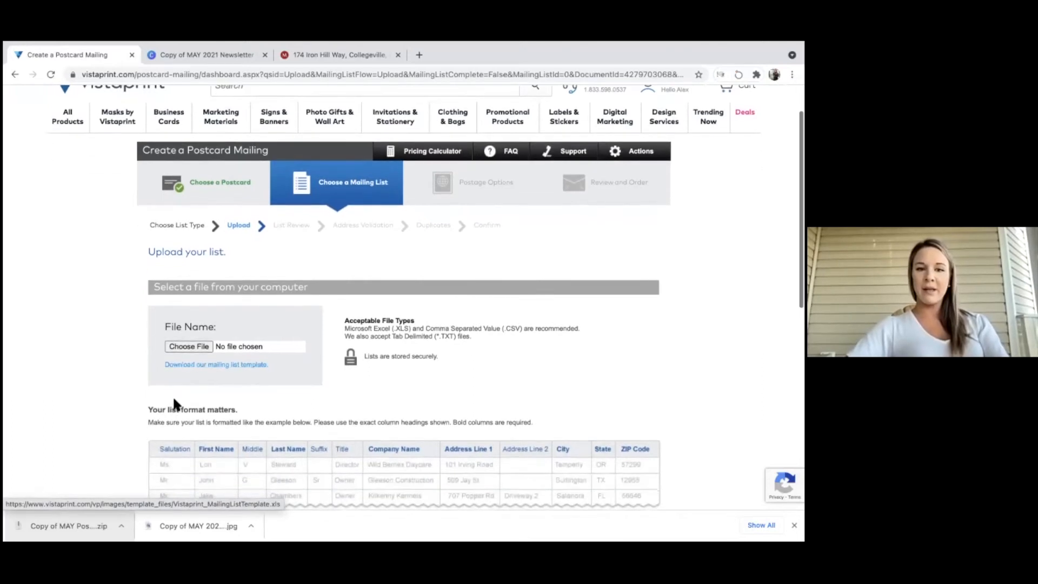
{"action": "left_click", "coordinate": [180, 367]}
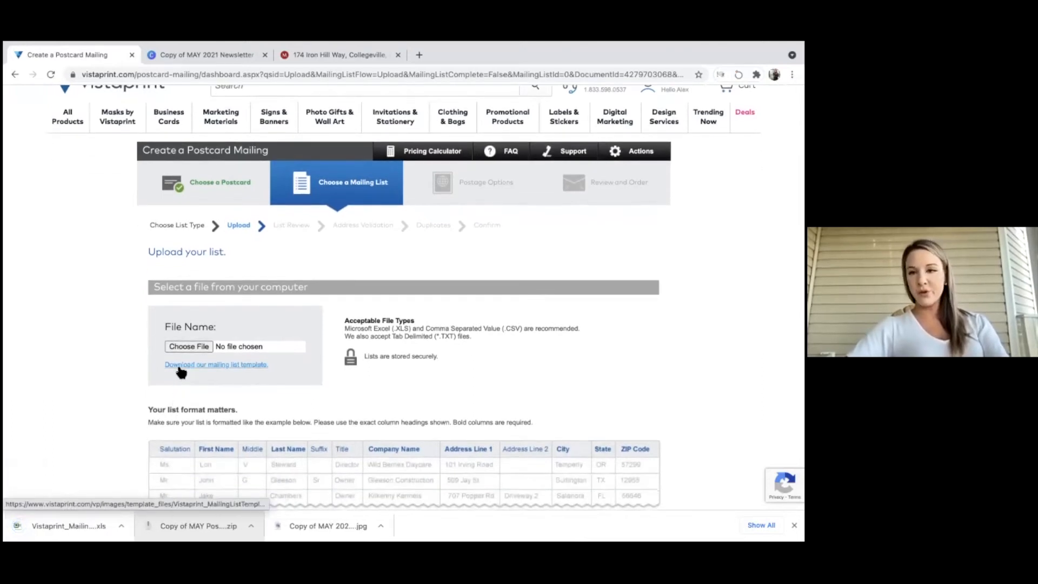
{"action": "left_click", "coordinate": [53, 522]}
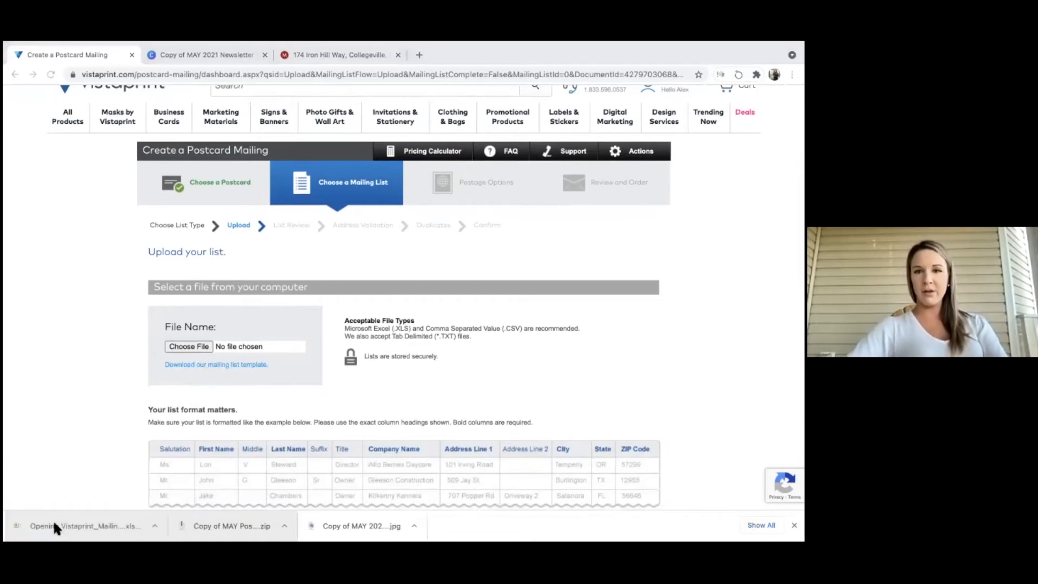
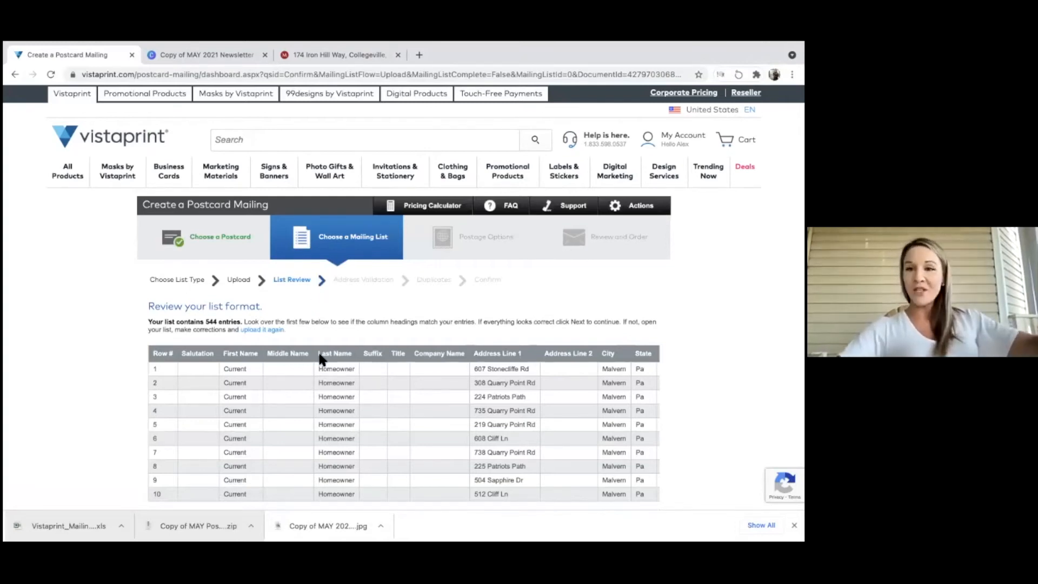
Submit the mailing list for address validation and delete all 46 undeliverable addresses.
{"action": "scroll", "coordinate": [318, 351], "scroll_direction": "down", "scroll_amount": 3}
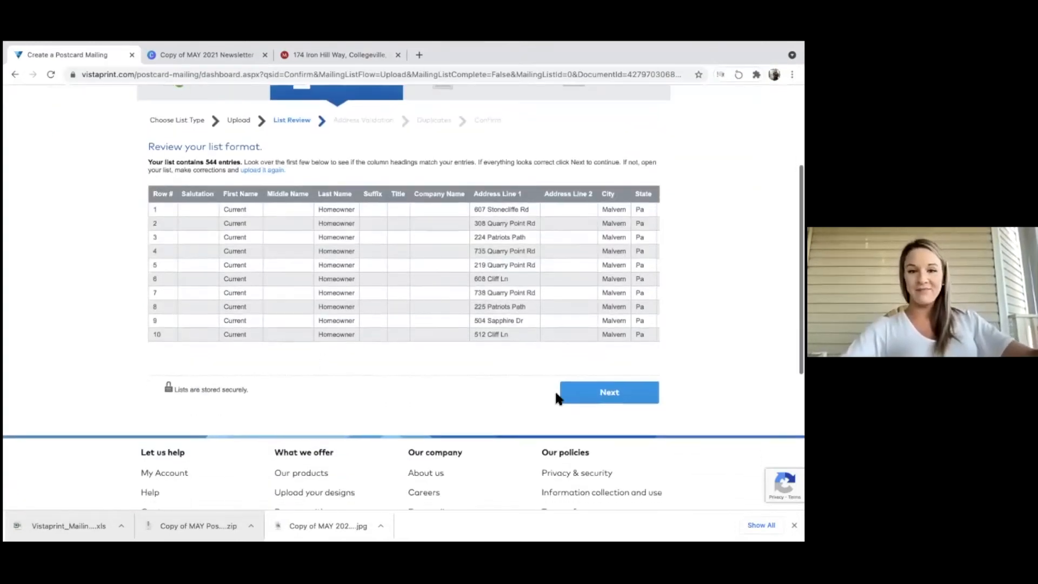
{"action": "left_click", "coordinate": [607, 404]}
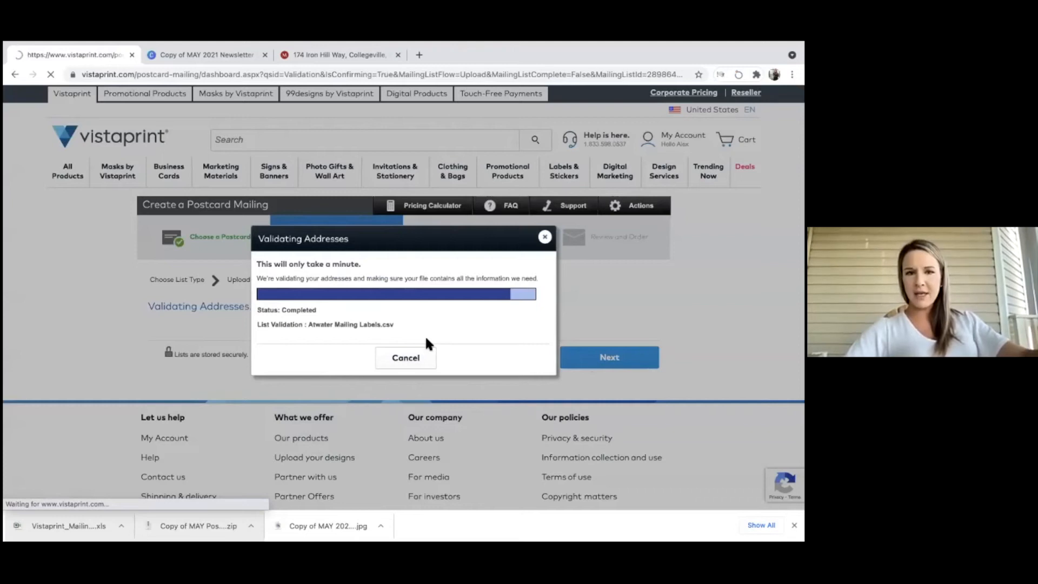
{"action": "scroll", "coordinate": [239, 381], "scroll_direction": "down", "scroll_amount": 1}
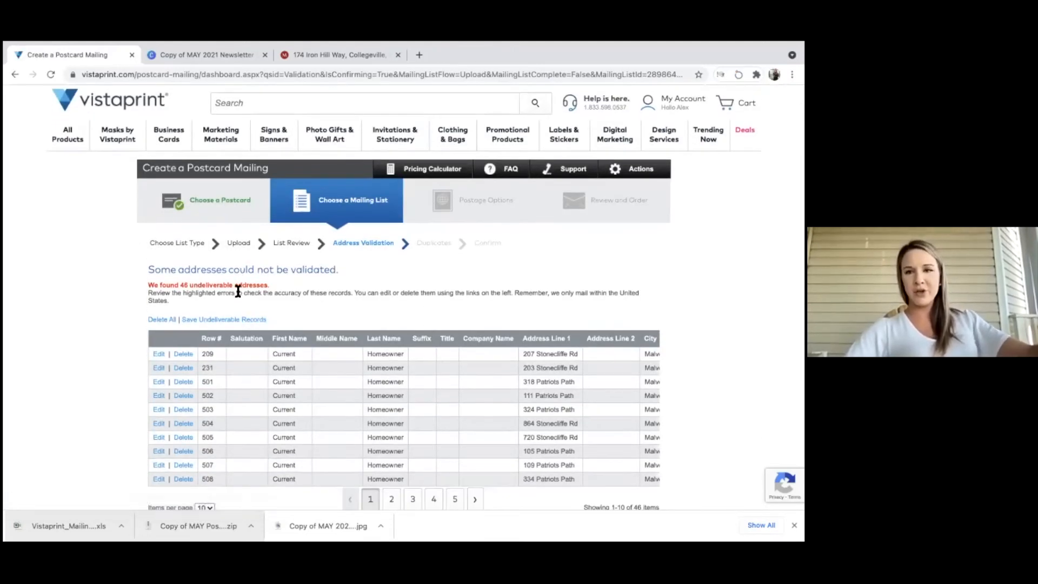
{"action": "scroll", "coordinate": [226, 319], "scroll_direction": "down", "scroll_amount": 1}
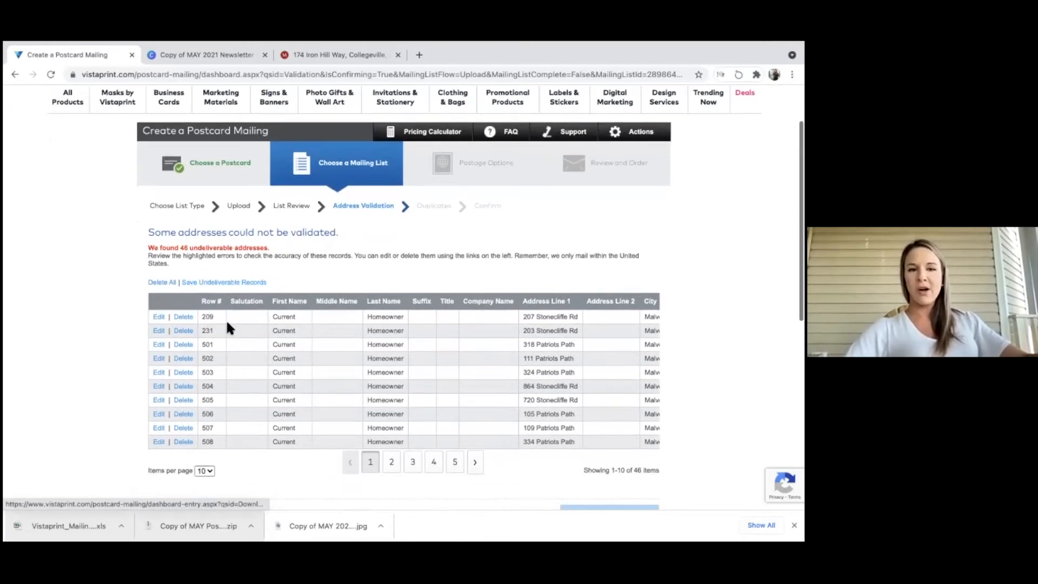
{"action": "left_click", "coordinate": [162, 287]}
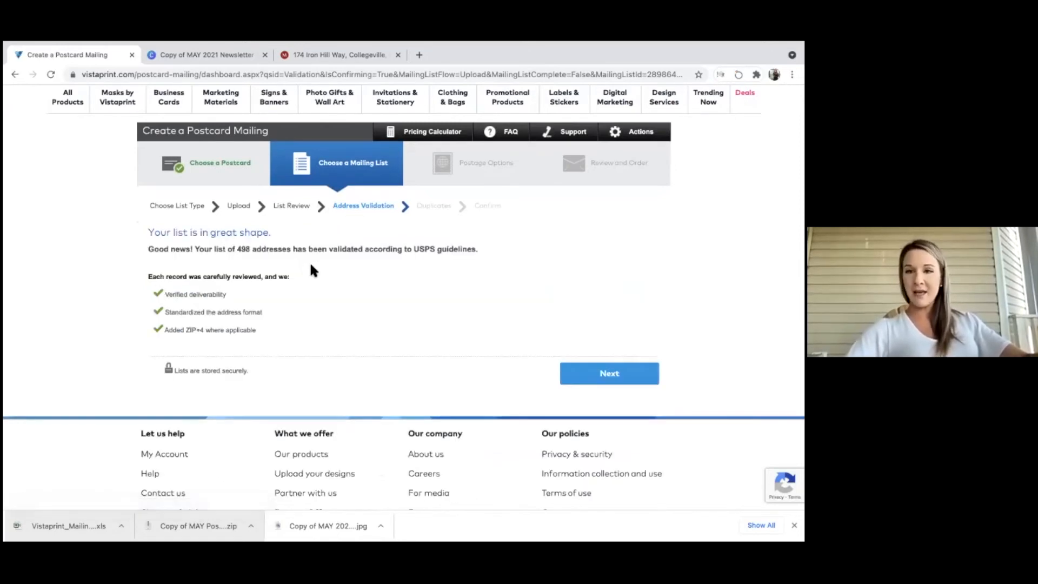
Choose to send one postcard per household and continue to the 495-record final review.
{"action": "left_click", "coordinate": [584, 375]}
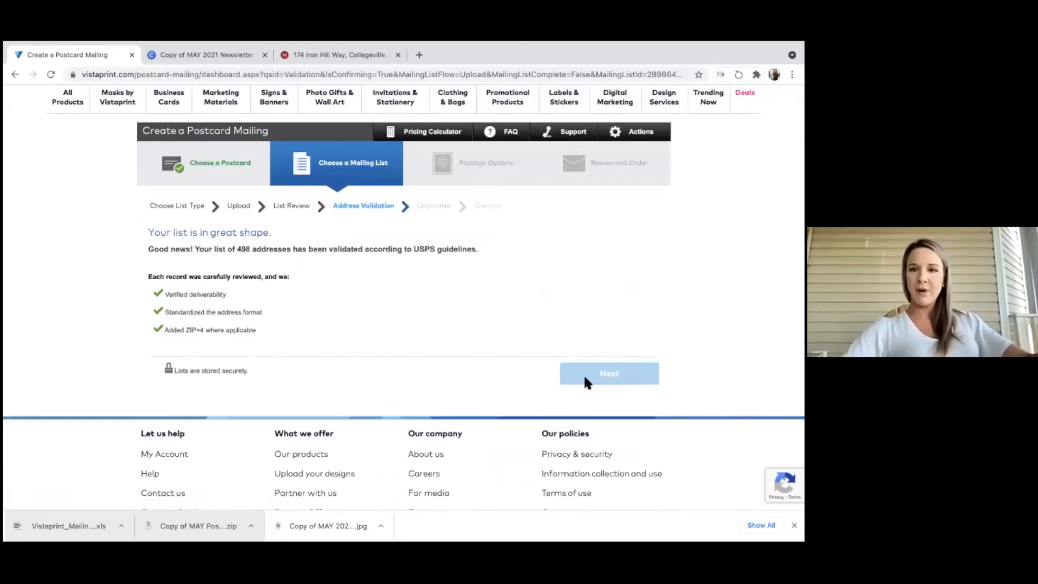
{"action": "scroll", "coordinate": [583, 374], "scroll_direction": "down", "scroll_amount": 2}
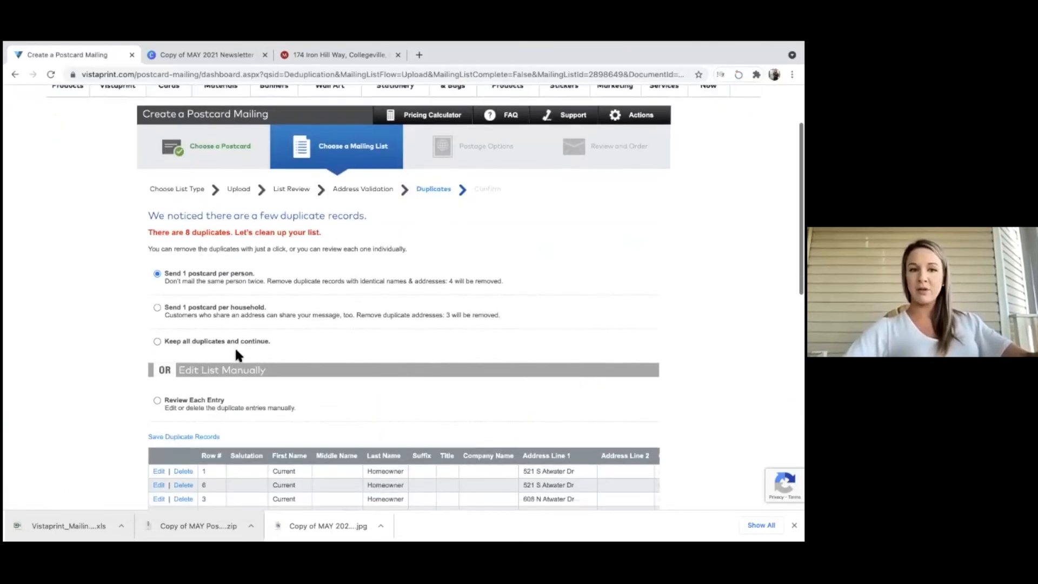
{"action": "scroll", "coordinate": [158, 264], "scroll_direction": "down", "scroll_amount": 2}
{"action": "left_click", "coordinate": [156, 236]}
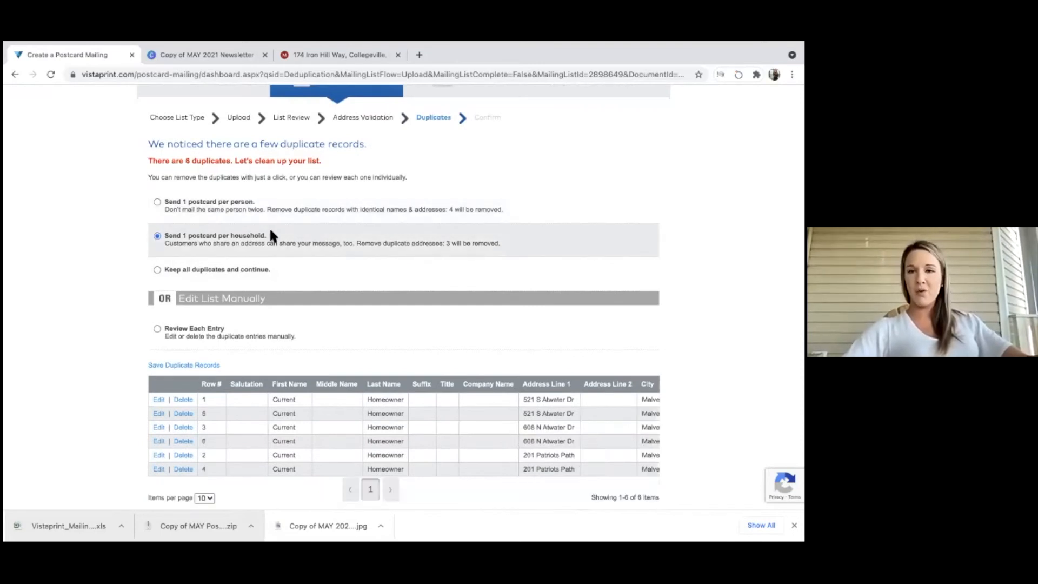
{"action": "scroll", "coordinate": [324, 249], "scroll_direction": "down", "scroll_amount": 2}
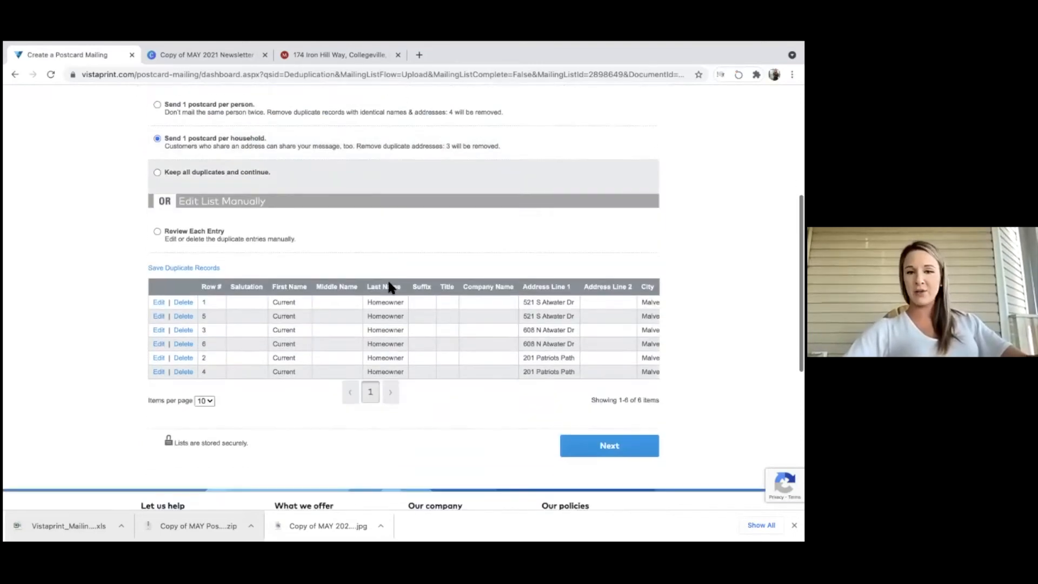
{"action": "left_click", "coordinate": [604, 441]}
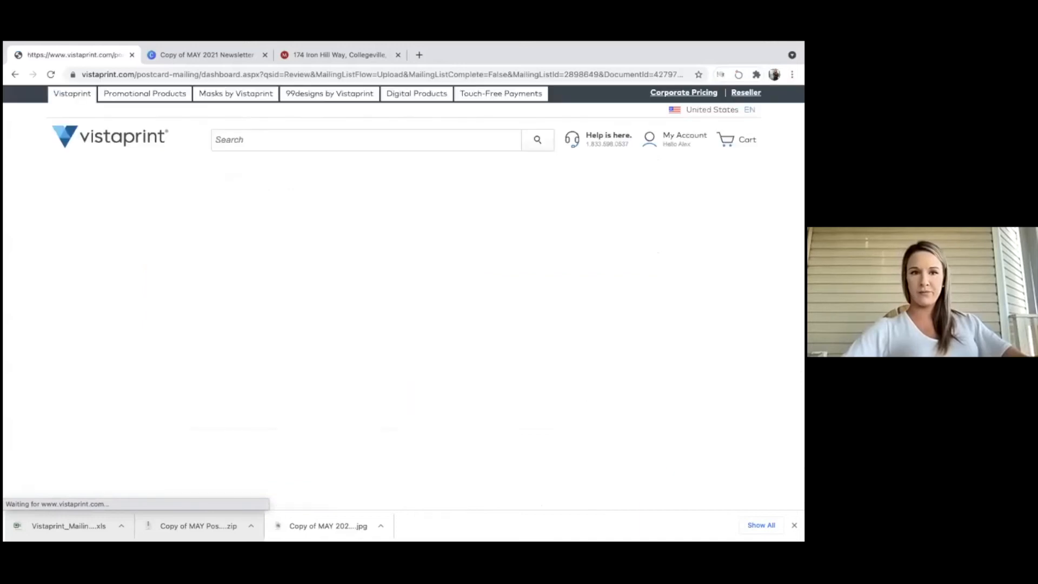
{"action": "scroll", "coordinate": [297, 347], "scroll_direction": "down", "scroll_amount": 3}
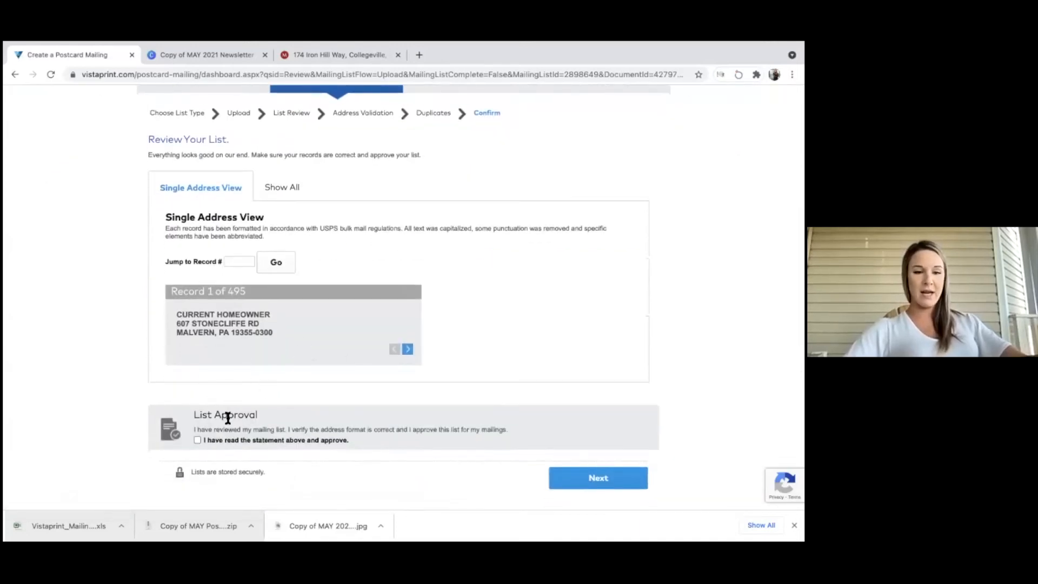
Approve the 495-address list, pick Standard 40¢ delivery, and discard postcards for moved customers.
{"action": "left_click", "coordinate": [197, 439]}
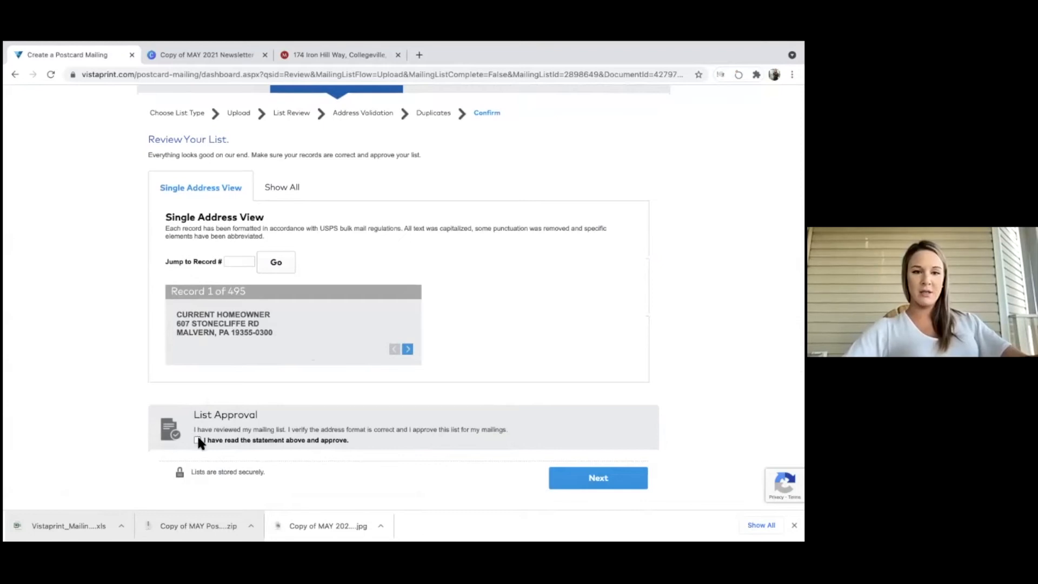
{"action": "left_click", "coordinate": [582, 472]}
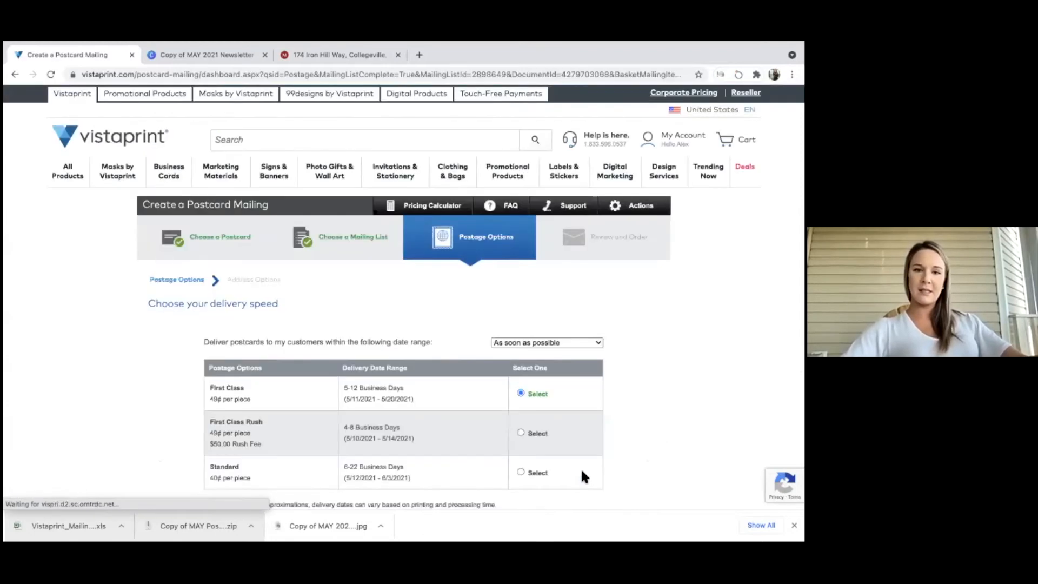
{"action": "scroll", "coordinate": [582, 476], "scroll_direction": "down", "scroll_amount": 2}
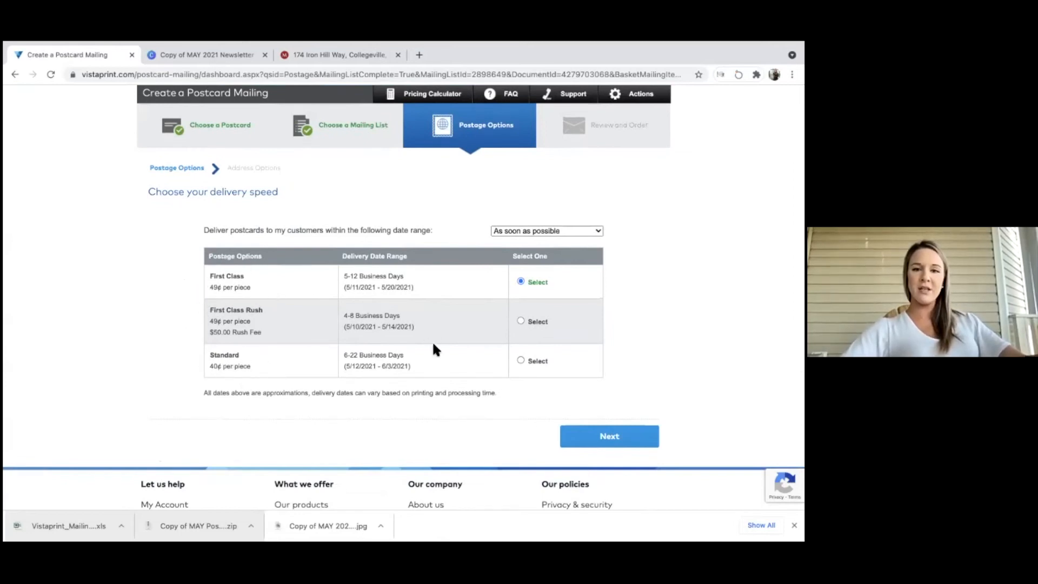
{"action": "left_click", "coordinate": [520, 361]}
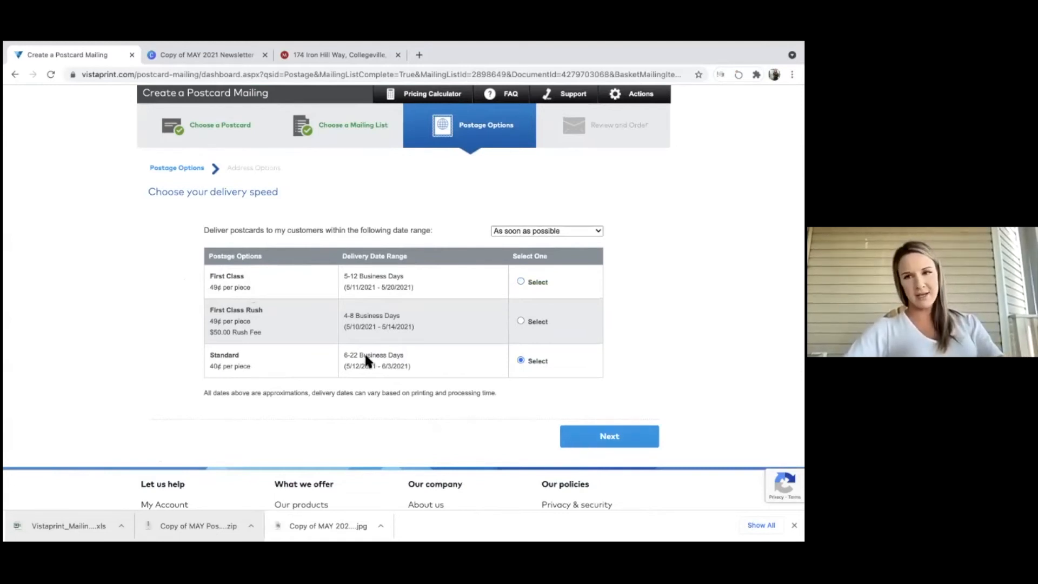
{"action": "left_click", "coordinate": [597, 436]}
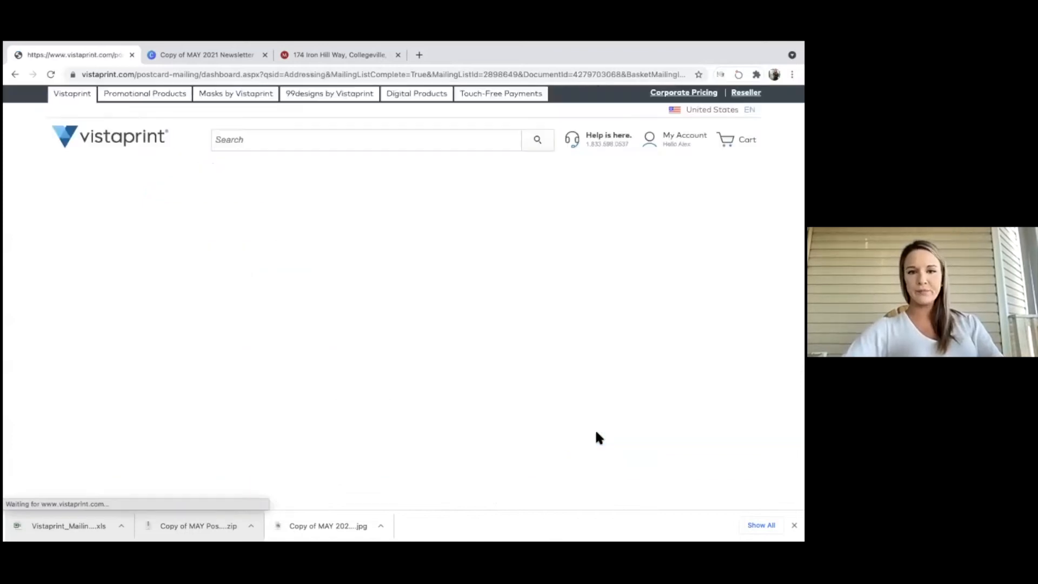
{"action": "scroll", "coordinate": [413, 344], "scroll_direction": "down", "scroll_amount": 1}
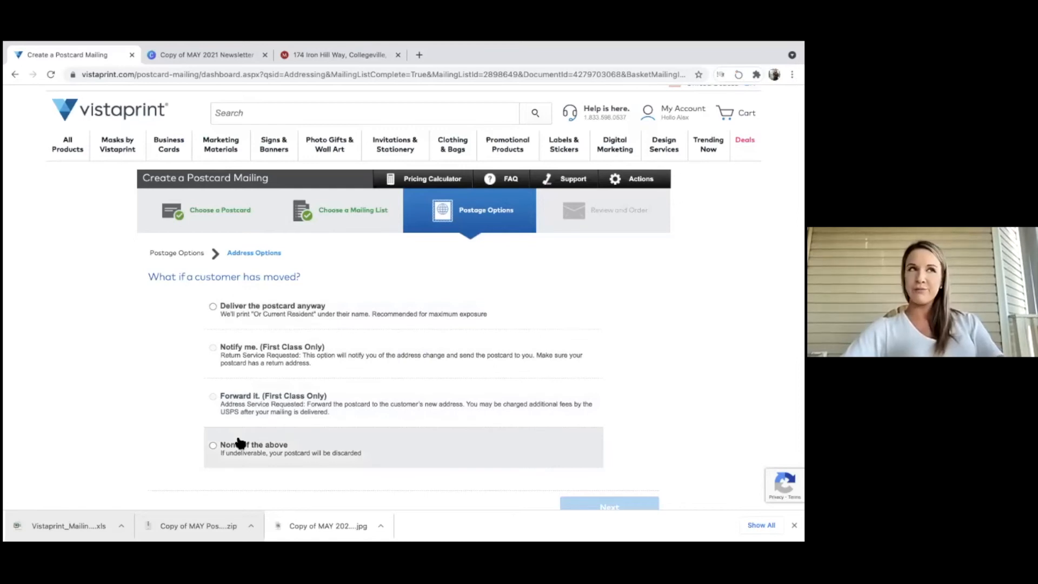
{"action": "left_click", "coordinate": [217, 445]}
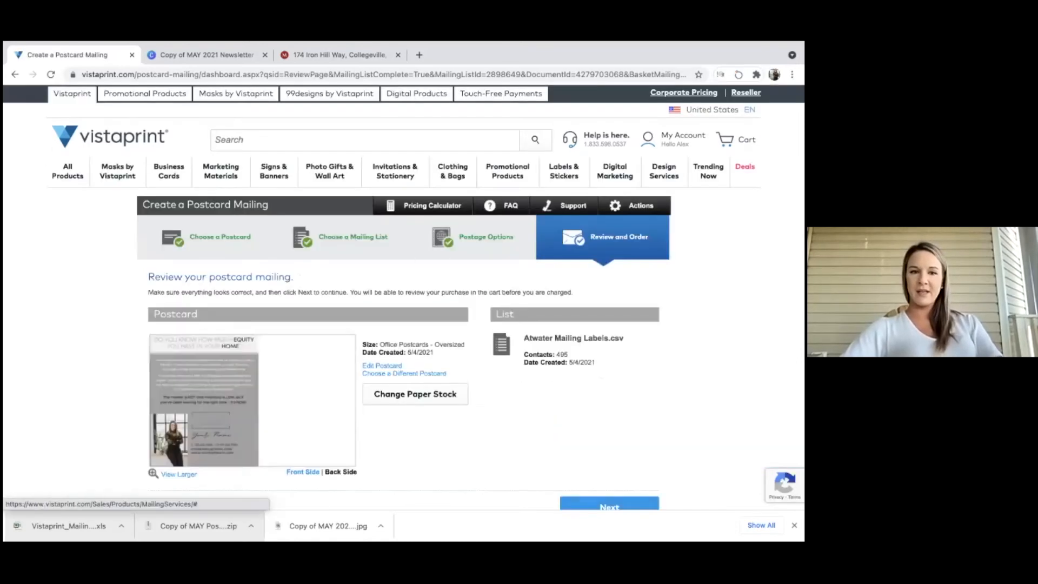
Add the postcard mailing to the cart, then go back twice to the delivery speed step.
{"action": "scroll", "coordinate": [602, 394], "scroll_direction": "down", "scroll_amount": 1}
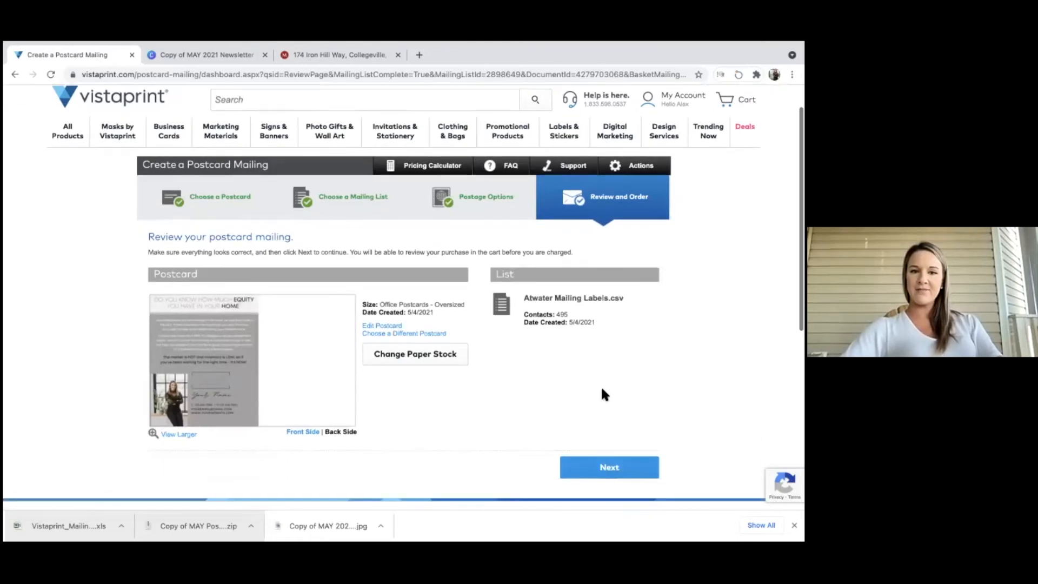
{"action": "left_click", "coordinate": [602, 466]}
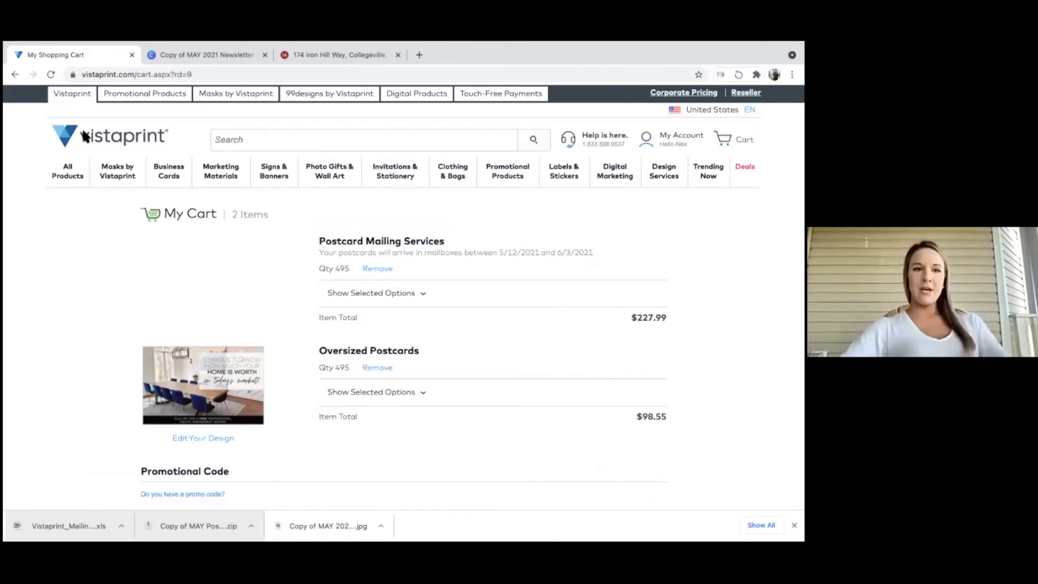
{"action": "left_click", "coordinate": [15, 75]}
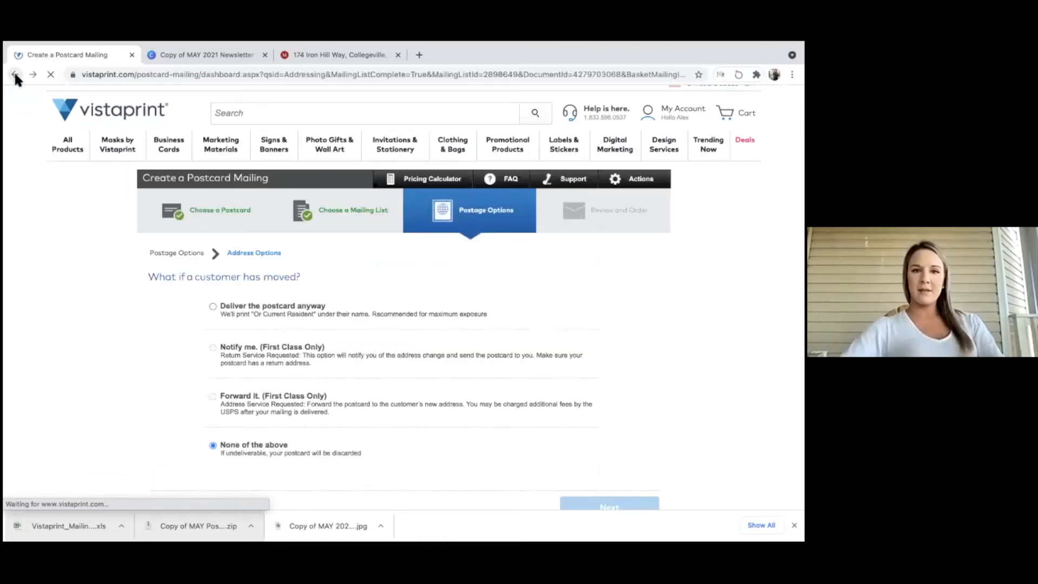
{"action": "left_click", "coordinate": [15, 76]}
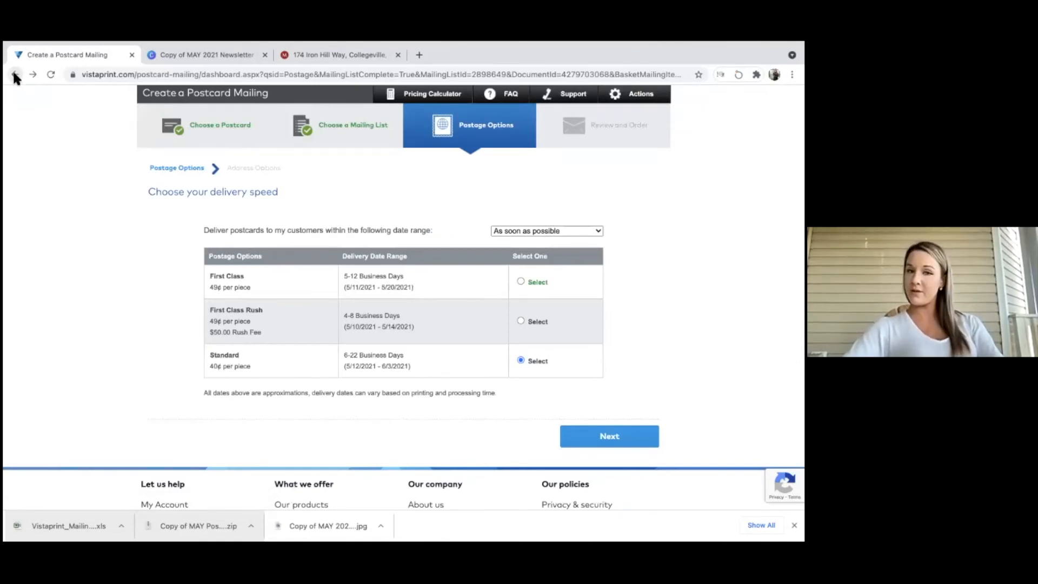
{"action": "scroll", "coordinate": [258, 178], "scroll_direction": "up", "scroll_amount": 2}
{"action": "left_click", "coordinate": [357, 117]}
Search for postcards and start a new Postcard Mailing Services order with the 5/4/2021 home-value postcard.
{"action": "type", "text": "postcards"}
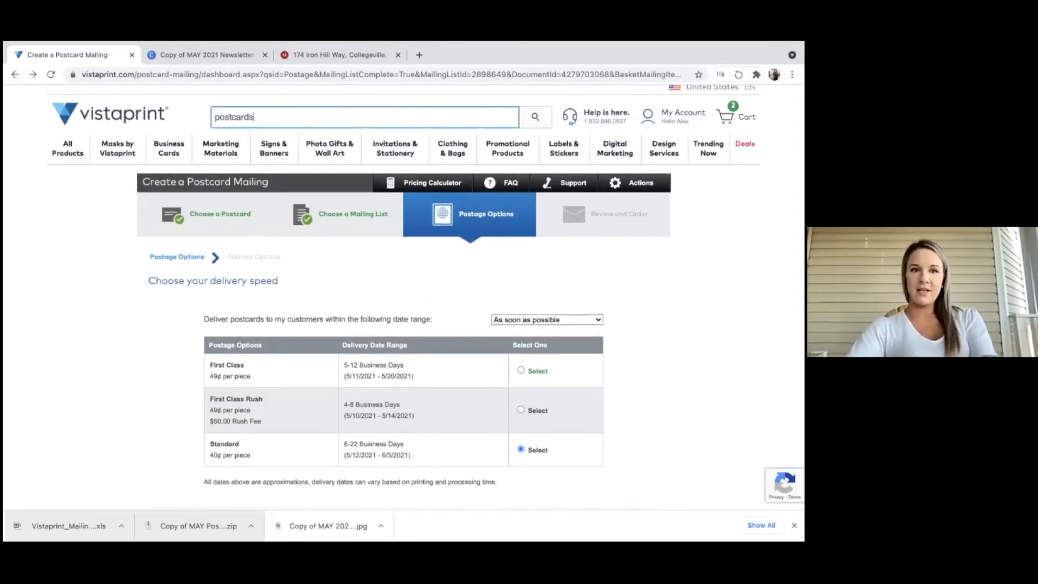
{"action": "key", "text": "Return"}
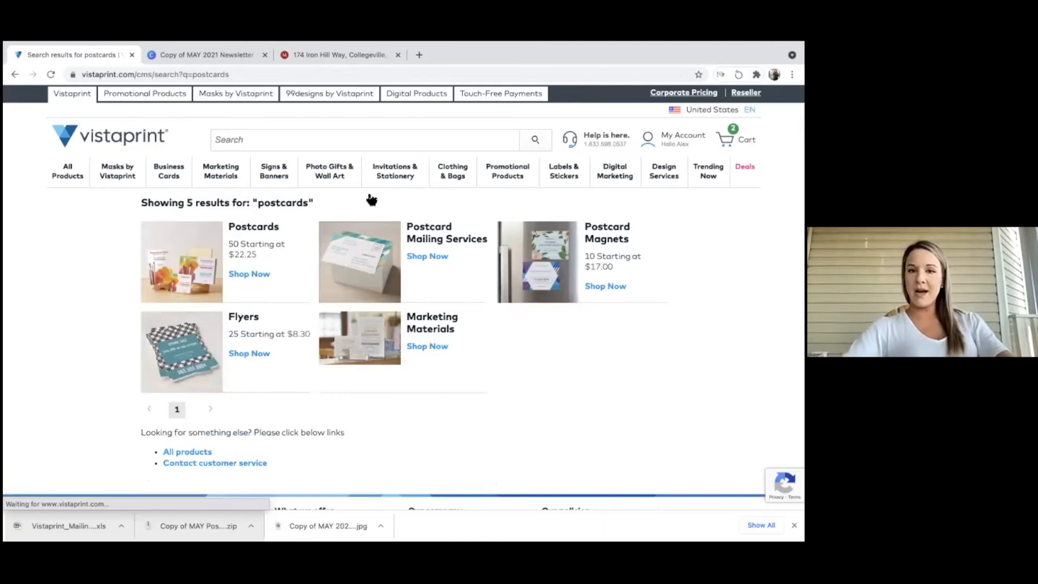
{"action": "left_click", "coordinate": [440, 263]}
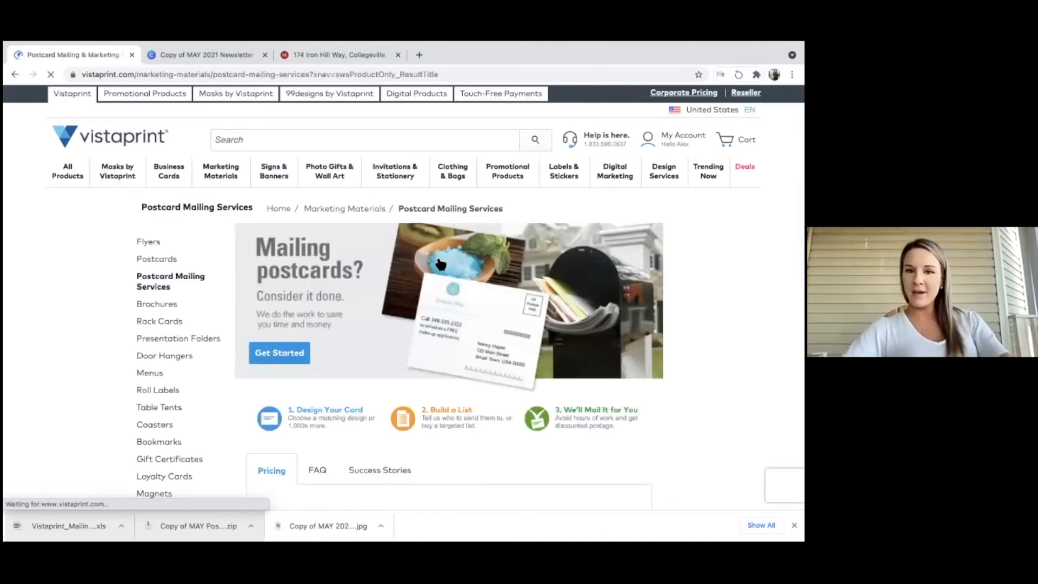
{"action": "scroll", "coordinate": [440, 264], "scroll_direction": "down", "scroll_amount": 4}
{"action": "scroll", "coordinate": [579, 374], "scroll_direction": "down", "scroll_amount": 1}
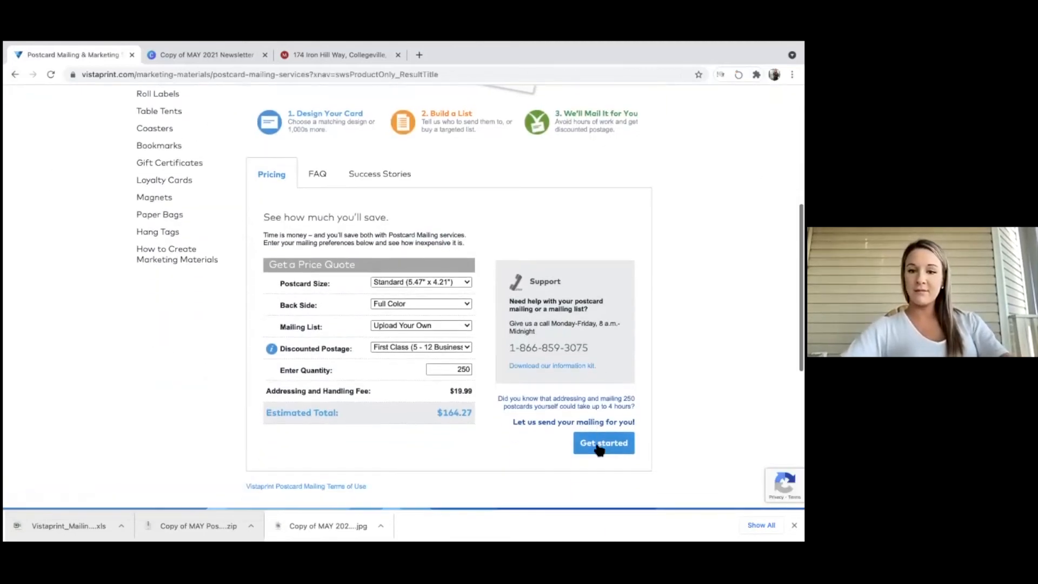
{"action": "left_click", "coordinate": [599, 444]}
{"action": "scroll", "coordinate": [379, 278], "scroll_direction": "down", "scroll_amount": 2}
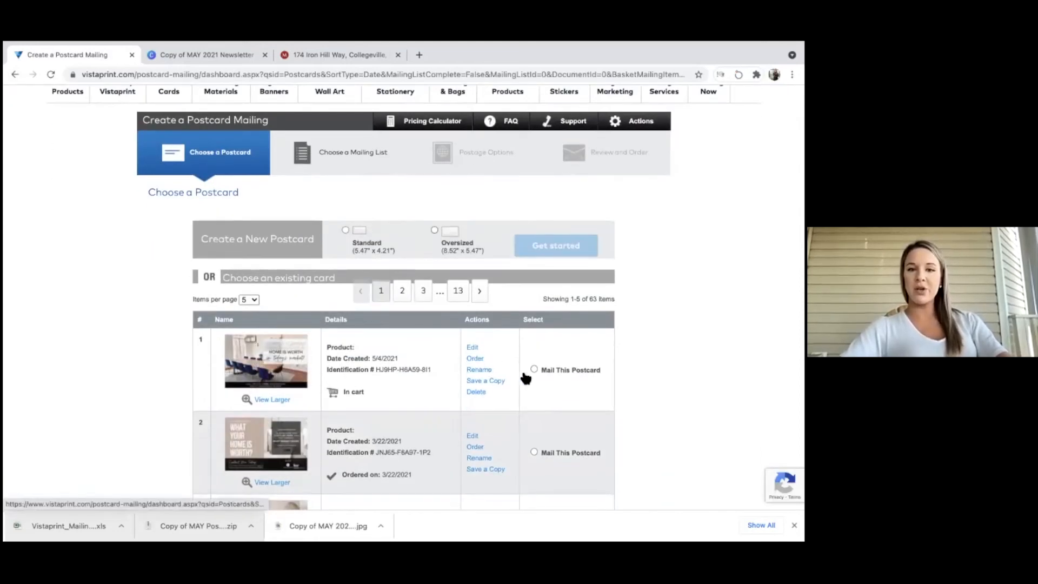
{"action": "left_click", "coordinate": [534, 369]}
{"action": "scroll", "coordinate": [535, 367], "scroll_direction": "down", "scroll_amount": 10}
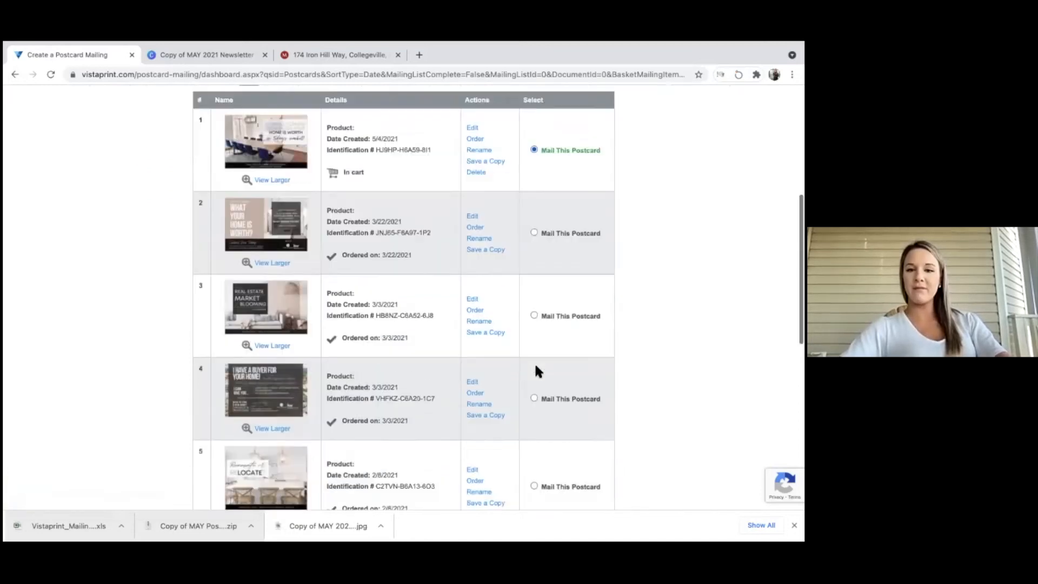
{"action": "left_click", "coordinate": [610, 282]}
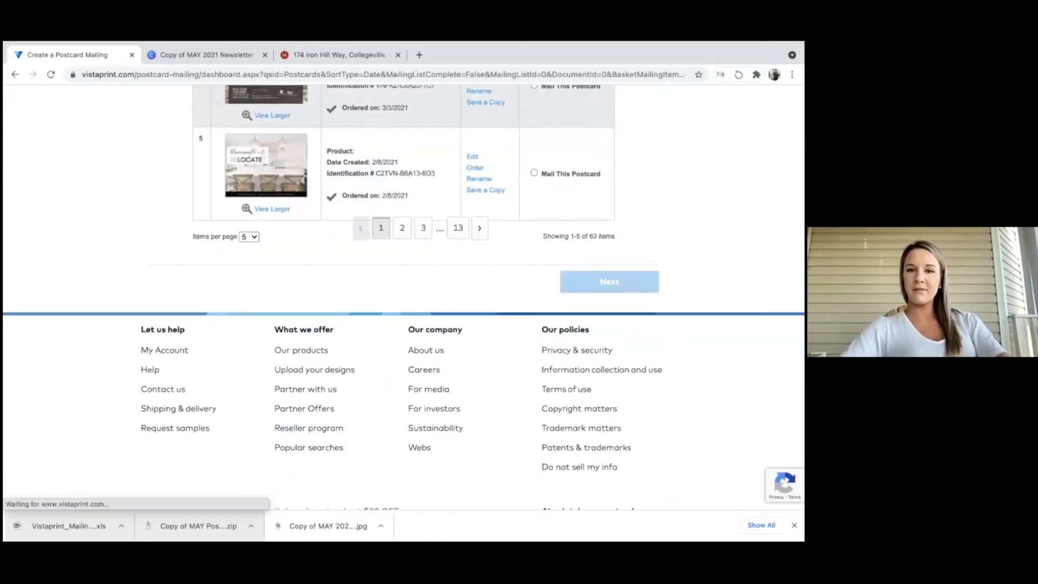
Back on the postcard list, edit the first postcard, review front and back, and approve it.
{"action": "left_click", "coordinate": [13, 74]}
{"action": "scroll", "coordinate": [482, 270], "scroll_direction": "up", "scroll_amount": 10}
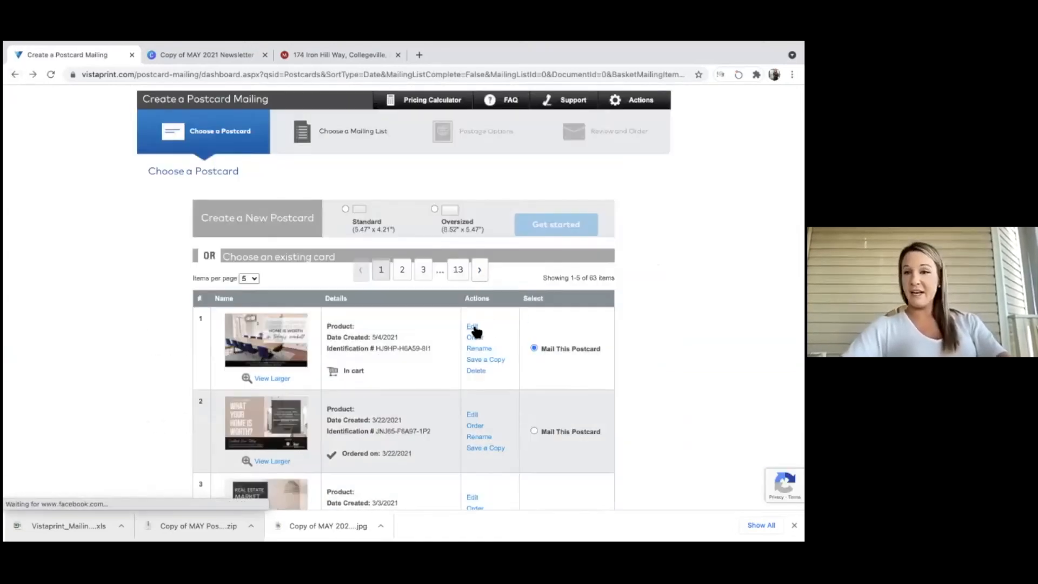
{"action": "left_click", "coordinate": [473, 327]}
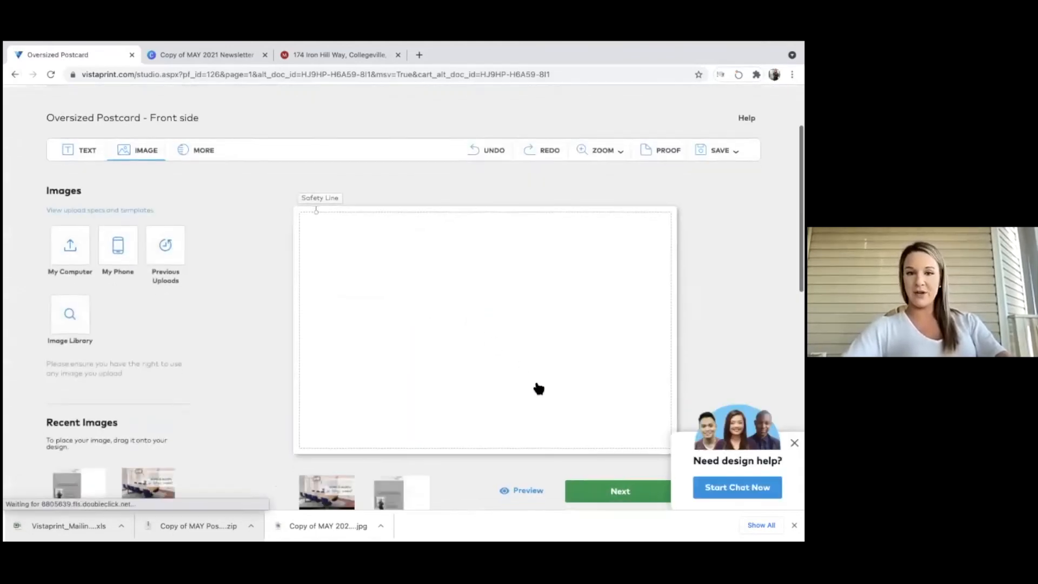
{"action": "left_click", "coordinate": [592, 493]}
{"action": "scroll", "coordinate": [594, 487], "scroll_direction": "down", "scroll_amount": 2}
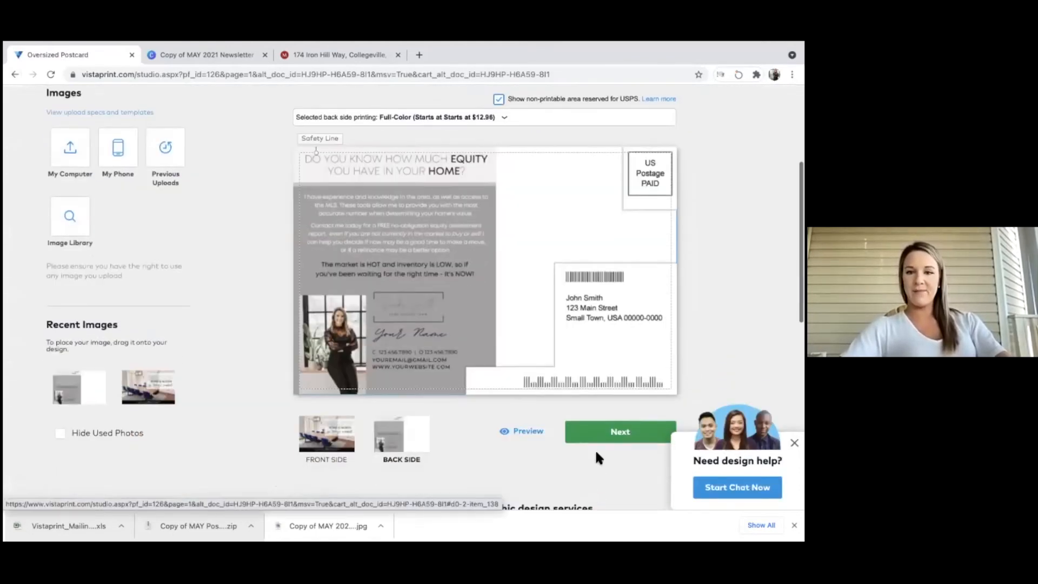
{"action": "left_click", "coordinate": [603, 445]}
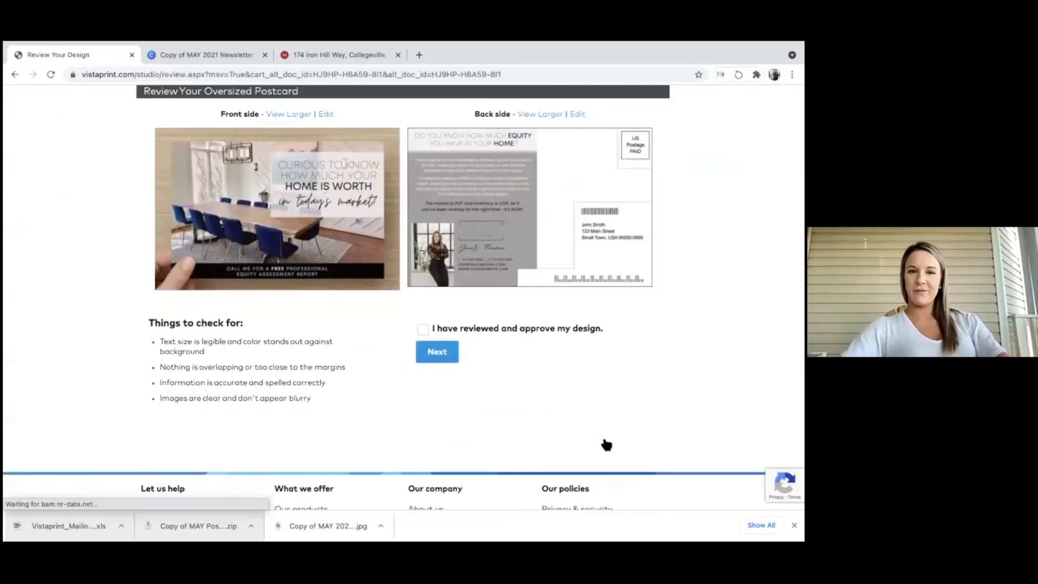
{"action": "left_click", "coordinate": [423, 329]}
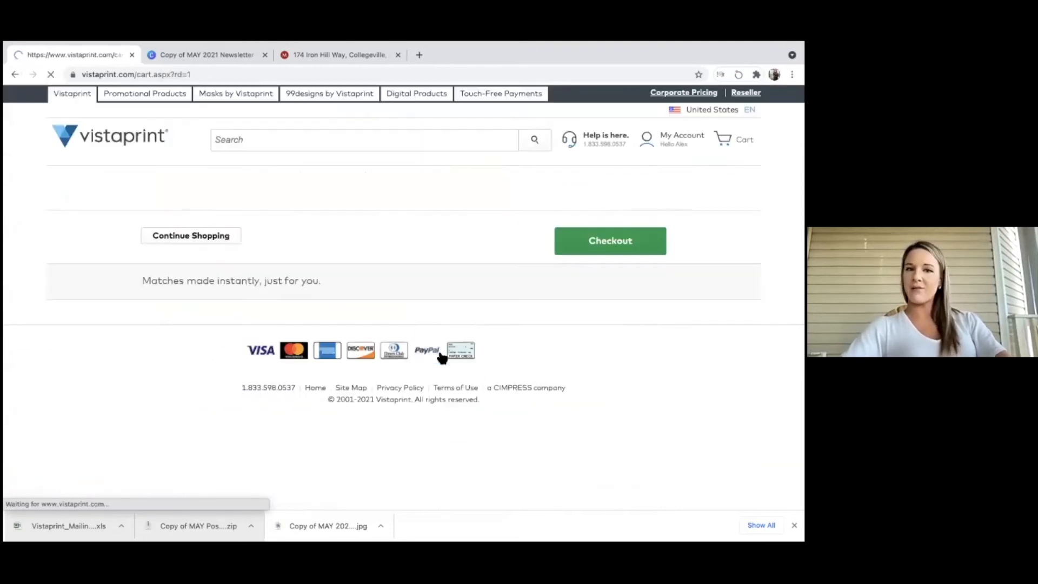
Apply promo code VPSAVE15 so the cart's product total drops to $307.26.
{"action": "scroll", "coordinate": [440, 355], "scroll_direction": "down", "scroll_amount": 3}
{"action": "scroll", "coordinate": [442, 359], "scroll_direction": "up", "scroll_amount": 2}
{"action": "scroll", "coordinate": [442, 359], "scroll_direction": "down", "scroll_amount": 2}
{"action": "scroll", "coordinate": [442, 358], "scroll_direction": "up", "scroll_amount": 3}
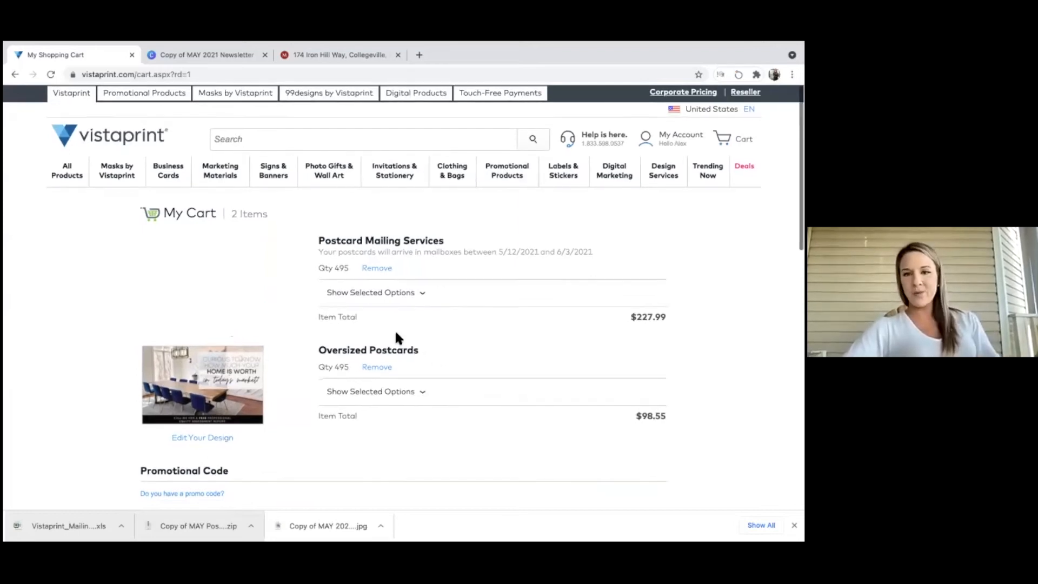
{"action": "scroll", "coordinate": [395, 329], "scroll_direction": "down", "scroll_amount": 1}
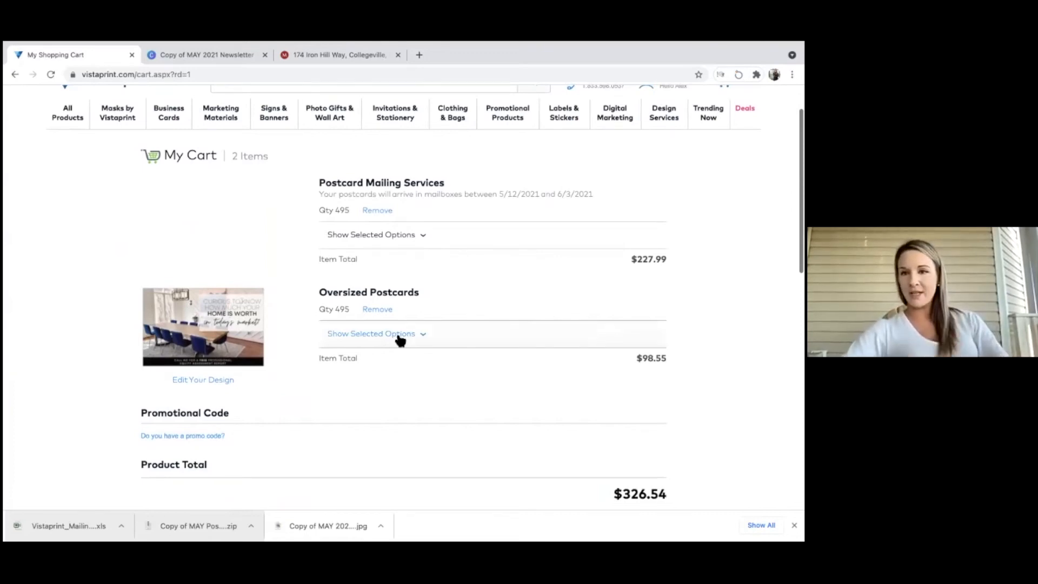
{"action": "scroll", "coordinate": [401, 340], "scroll_direction": "down", "scroll_amount": 3}
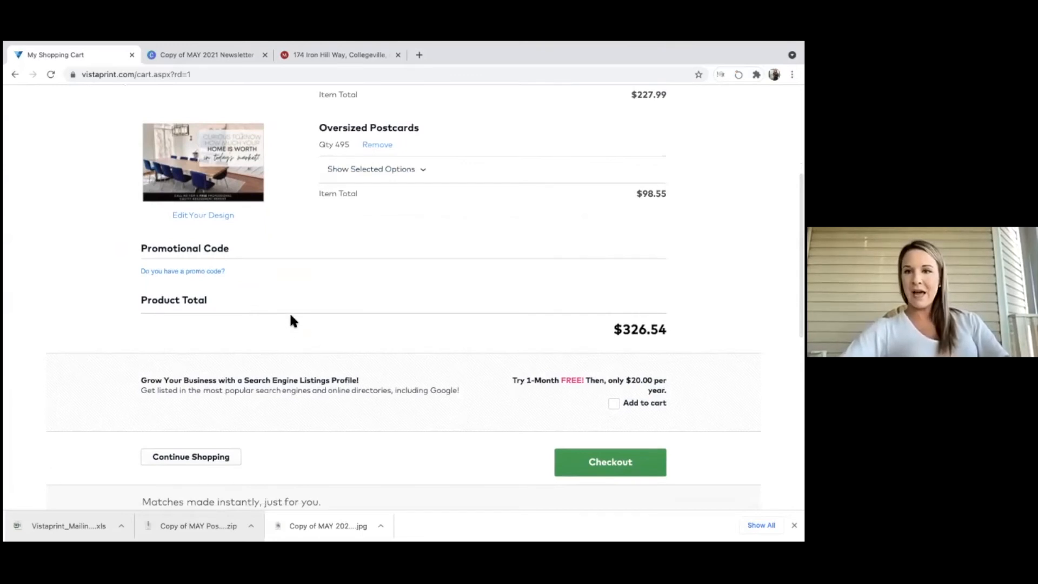
{"action": "left_click", "coordinate": [198, 270]}
{"action": "left_click", "coordinate": [184, 278]}
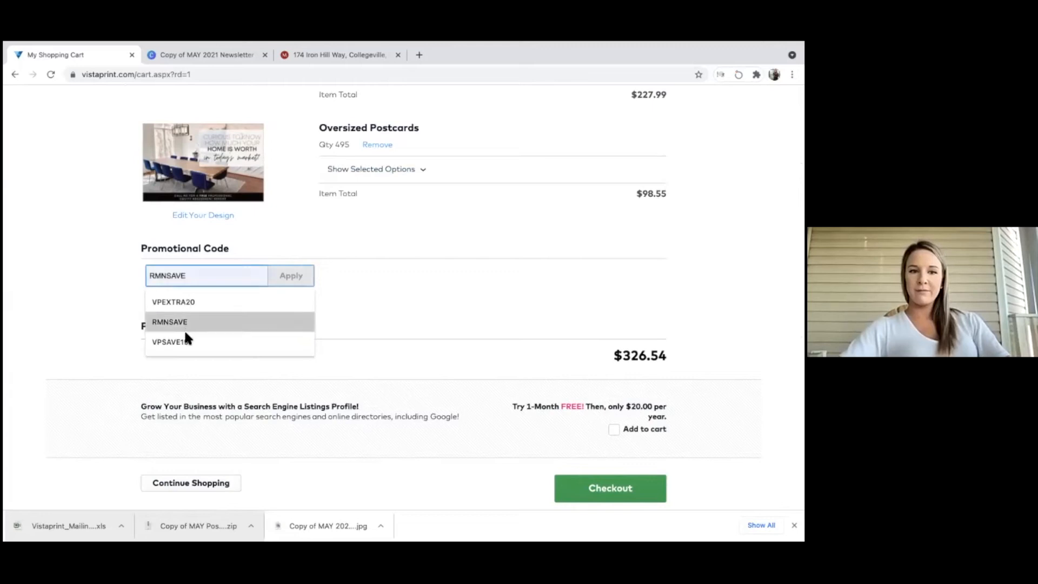
{"action": "left_click", "coordinate": [185, 341]}
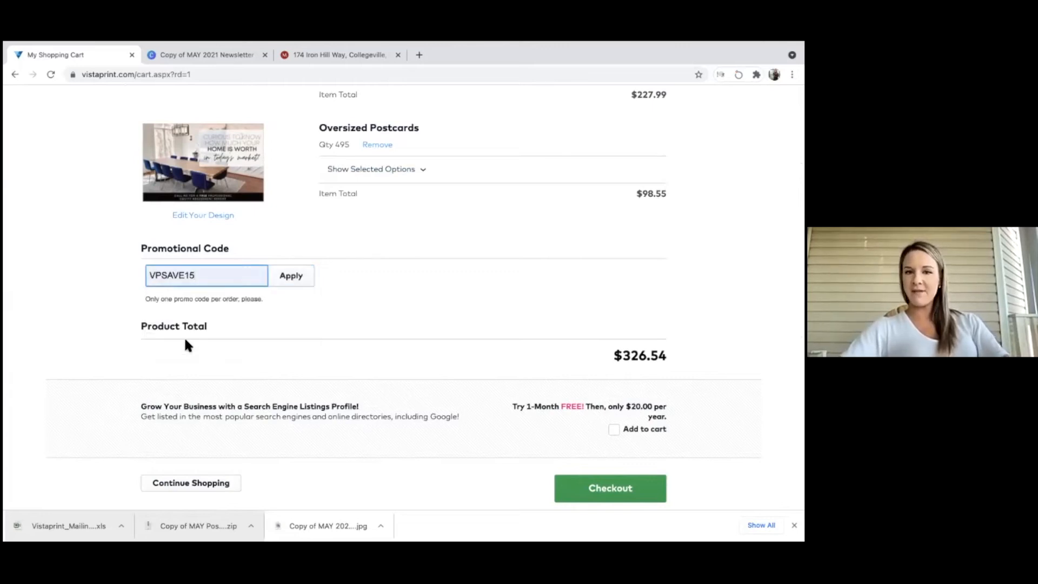
{"action": "left_click", "coordinate": [278, 277]}
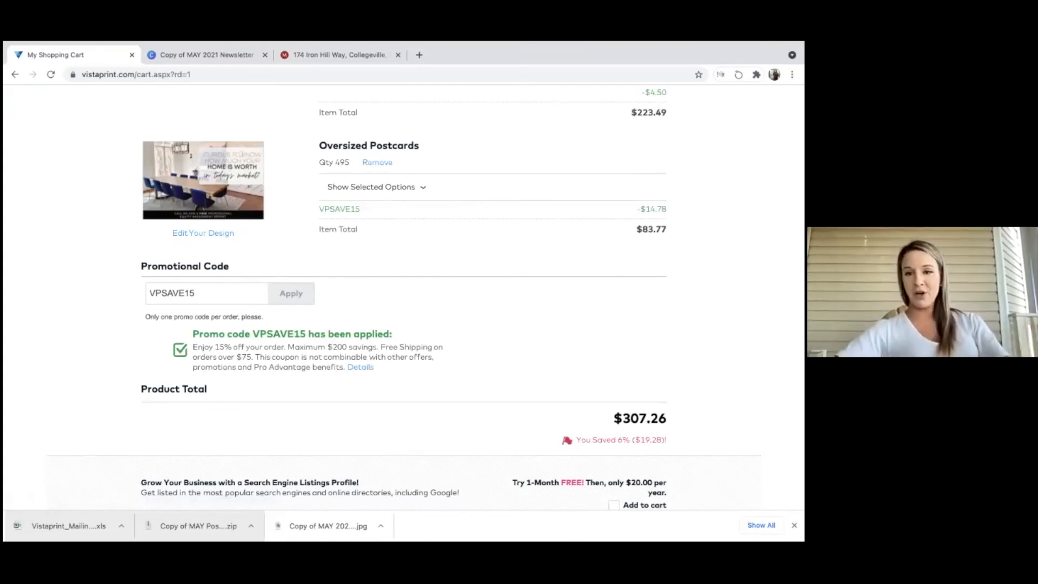
{"action": "left_click_drag", "start_coordinate": [668, 419], "coordinate": [613, 415]}
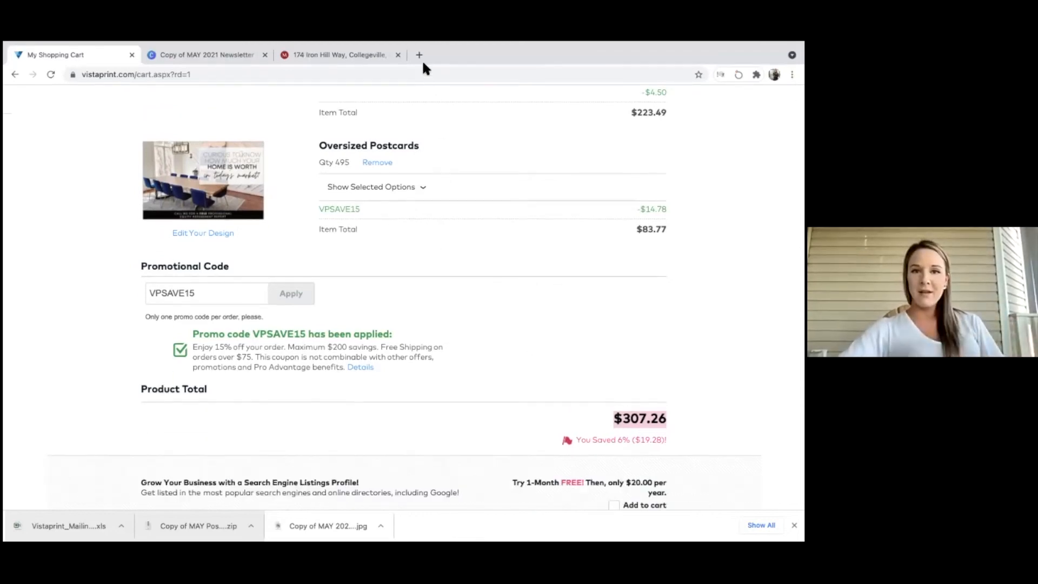
Open the Blink Marketing Agency website in a new browser tab.
{"action": "left_click", "coordinate": [420, 55]}
{"action": "type", "text": "b"}
{"action": "key", "text": "Return"}
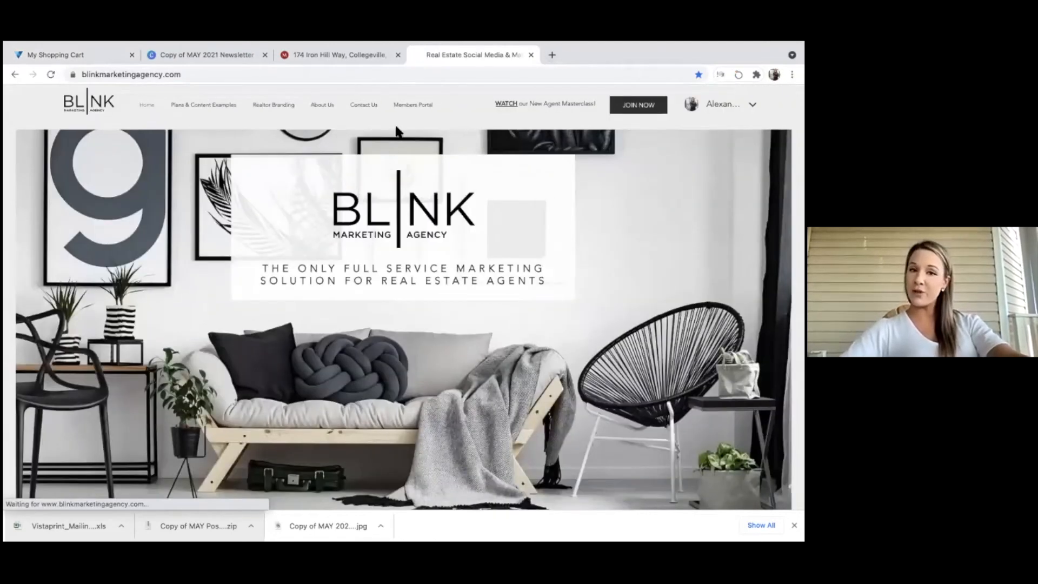
Go through Members Portal to the Postcards Inspire Me collection and open the Vistaprint ordering video.
{"action": "left_click", "coordinate": [420, 107]}
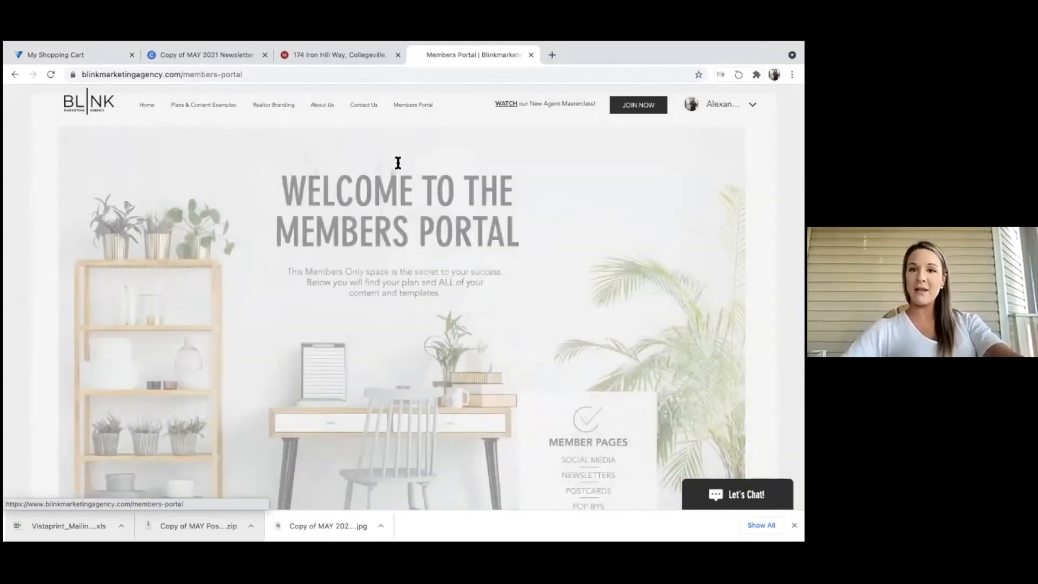
{"action": "scroll", "coordinate": [352, 297], "scroll_direction": "down", "scroll_amount": 5}
{"action": "scroll", "coordinate": [352, 297], "scroll_direction": "down", "scroll_amount": 8}
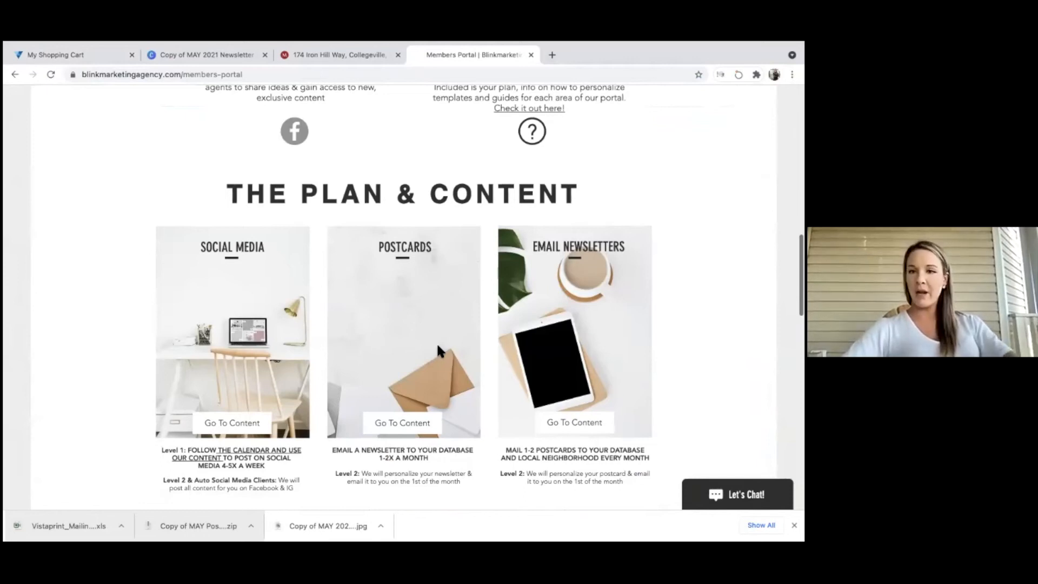
{"action": "left_click", "coordinate": [415, 425]}
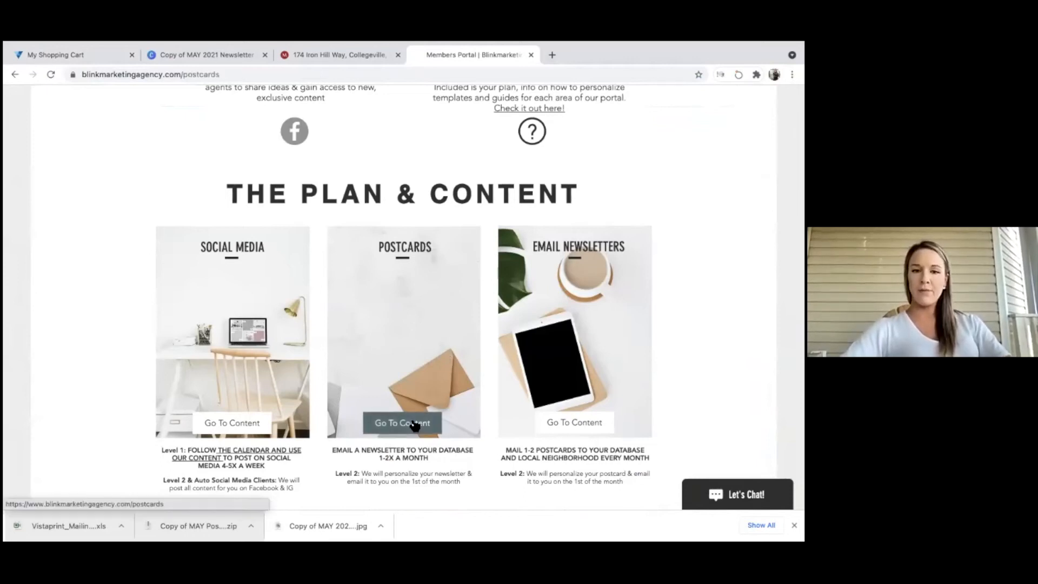
{"action": "scroll", "coordinate": [410, 419], "scroll_direction": "up", "scroll_amount": 10}
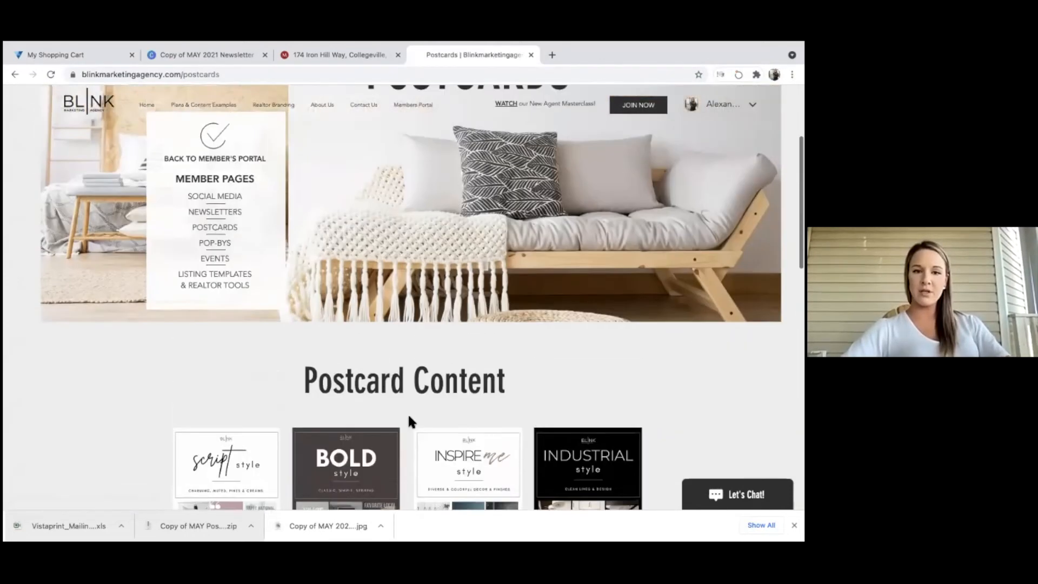
{"action": "scroll", "coordinate": [408, 413], "scroll_direction": "up", "scroll_amount": 3}
{"action": "scroll", "coordinate": [391, 395], "scroll_direction": "down", "scroll_amount": 6}
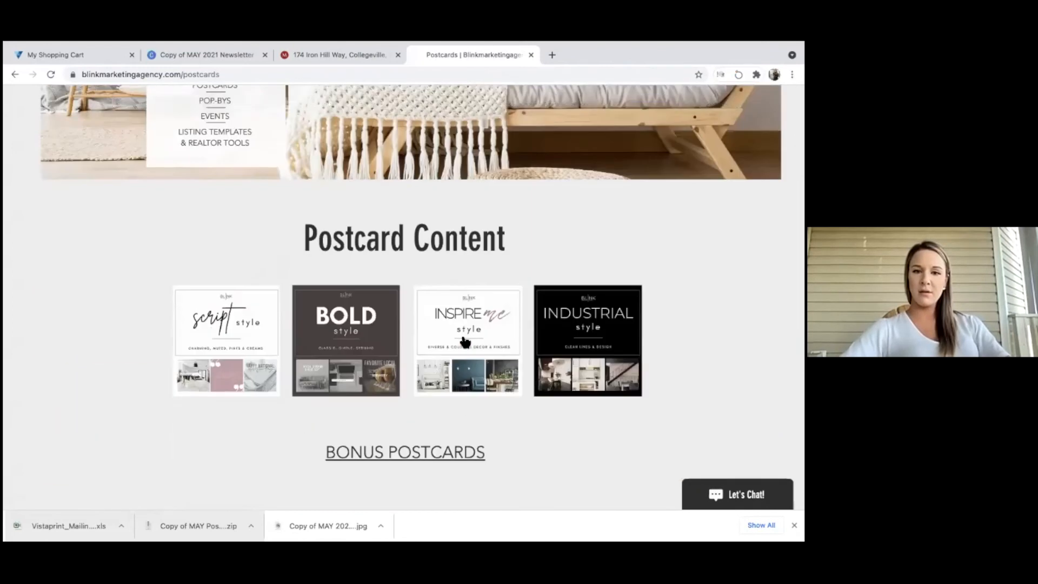
{"action": "left_click", "coordinate": [463, 340]}
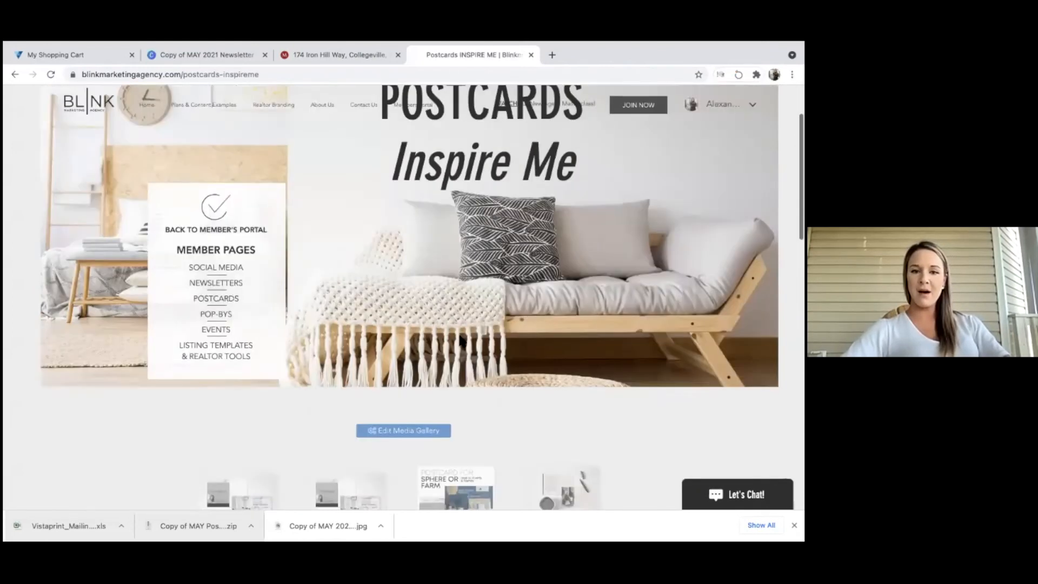
{"action": "scroll", "coordinate": [459, 332], "scroll_direction": "down", "scroll_amount": 5}
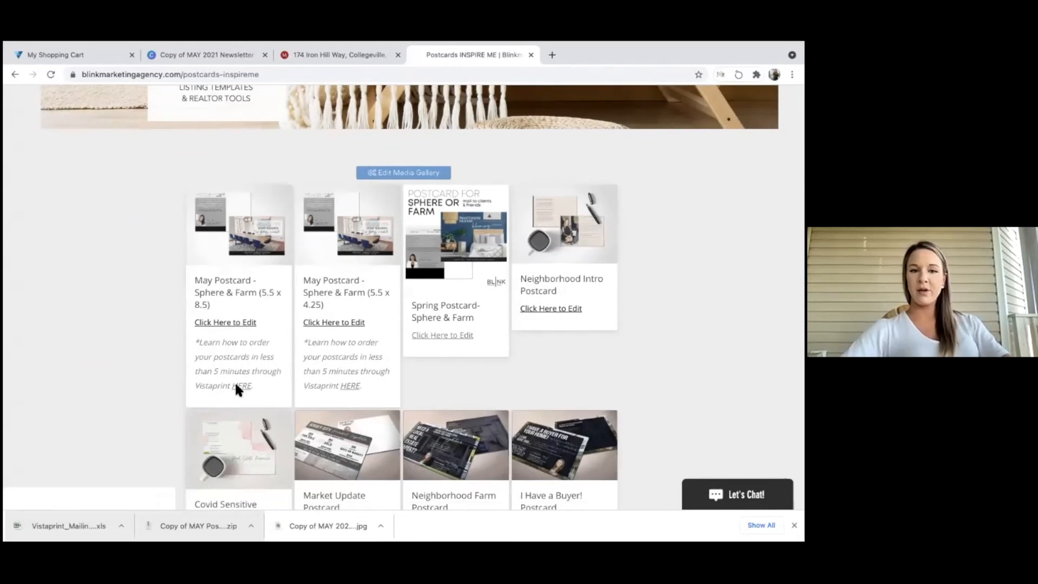
{"action": "left_click", "coordinate": [241, 386]}
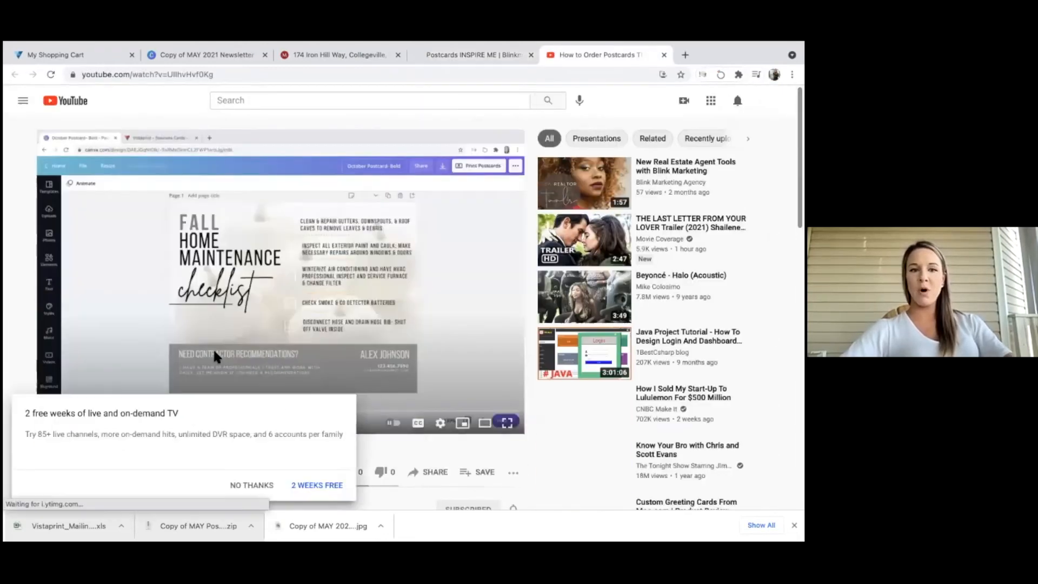
Dismiss the TV trial offer, skip the video ahead to about 1:21, and mute it.
{"action": "left_click", "coordinate": [265, 485]}
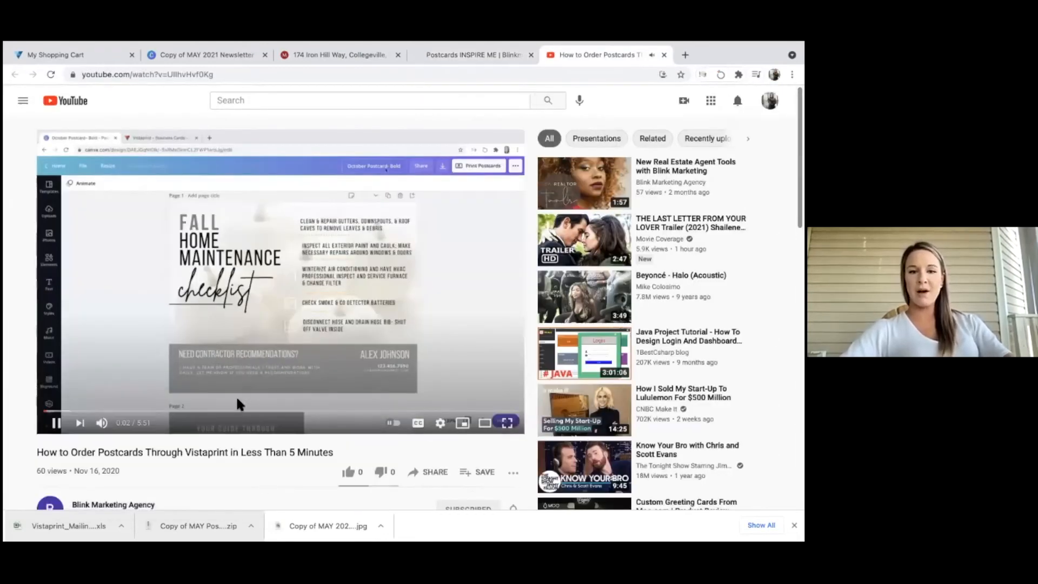
{"action": "left_click", "coordinate": [128, 411]}
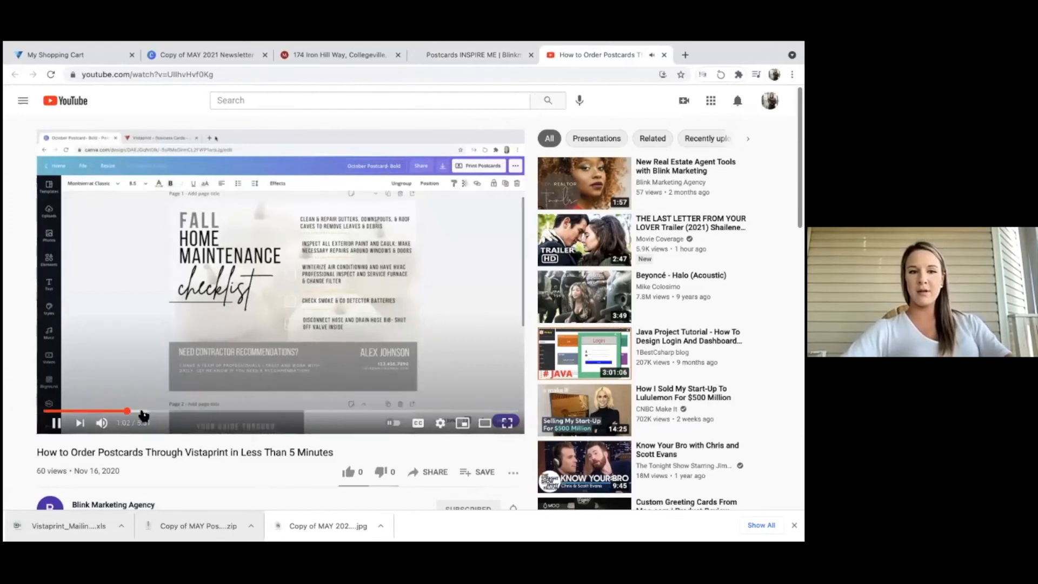
{"action": "left_click", "coordinate": [153, 411]}
{"action": "left_click", "coordinate": [101, 423]}
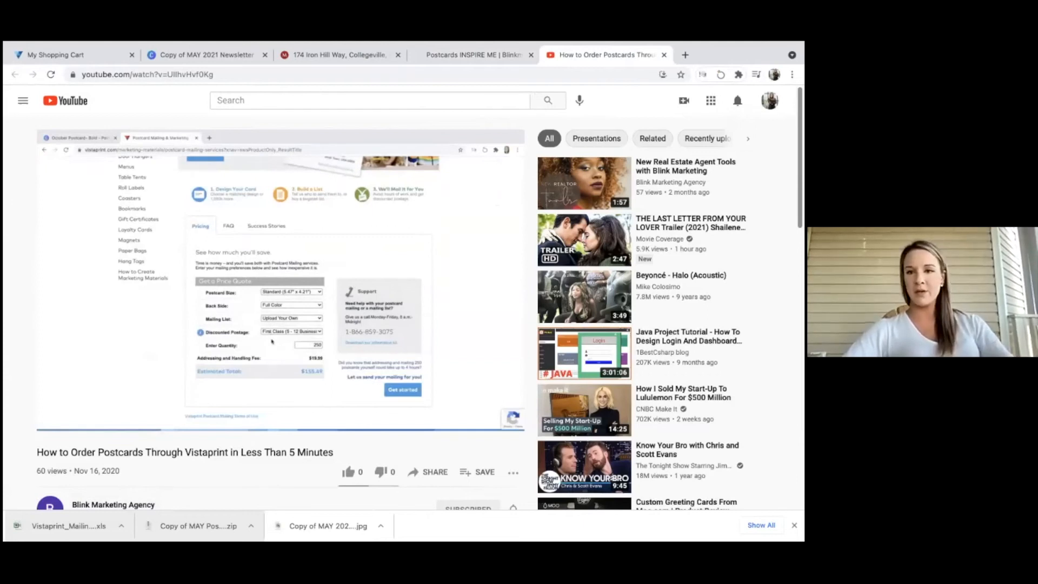
{"action": "left_click", "coordinate": [454, 55]}
{"action": "left_click", "coordinate": [227, 54]}
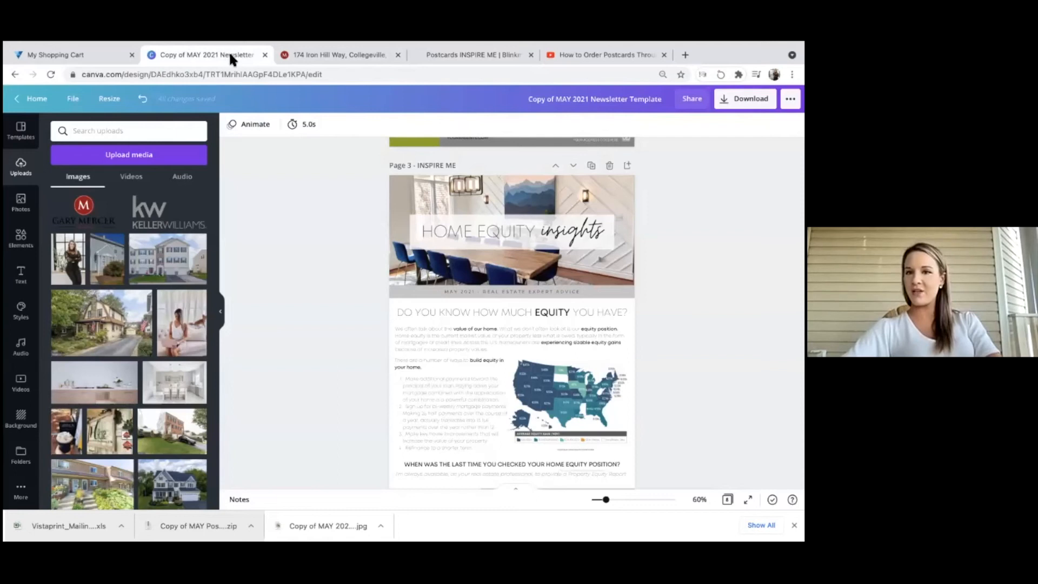
{"action": "left_click", "coordinate": [451, 54]}
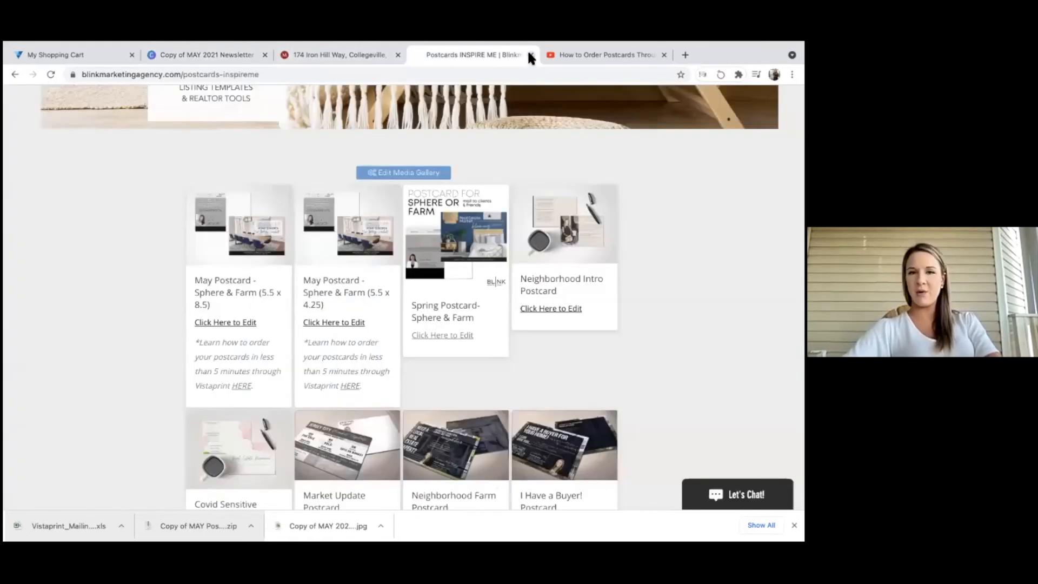
Close the YouTube video and open the Inspire Me May page from the Social Media section.
{"action": "left_click", "coordinate": [590, 54]}
{"action": "left_click", "coordinate": [664, 55]}
{"action": "scroll", "coordinate": [289, 157], "scroll_direction": "up", "scroll_amount": 5}
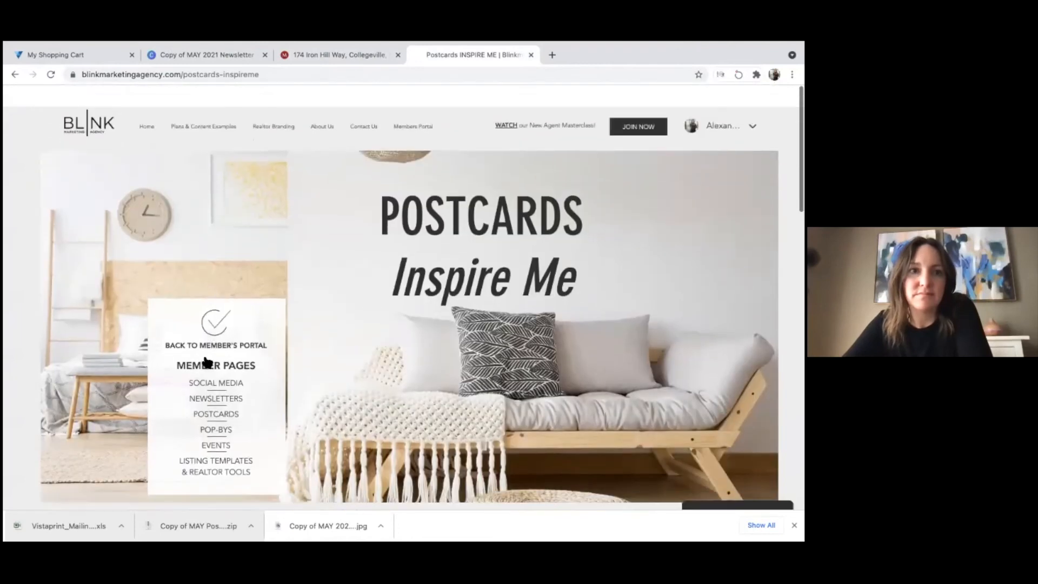
{"action": "left_click", "coordinate": [208, 364]}
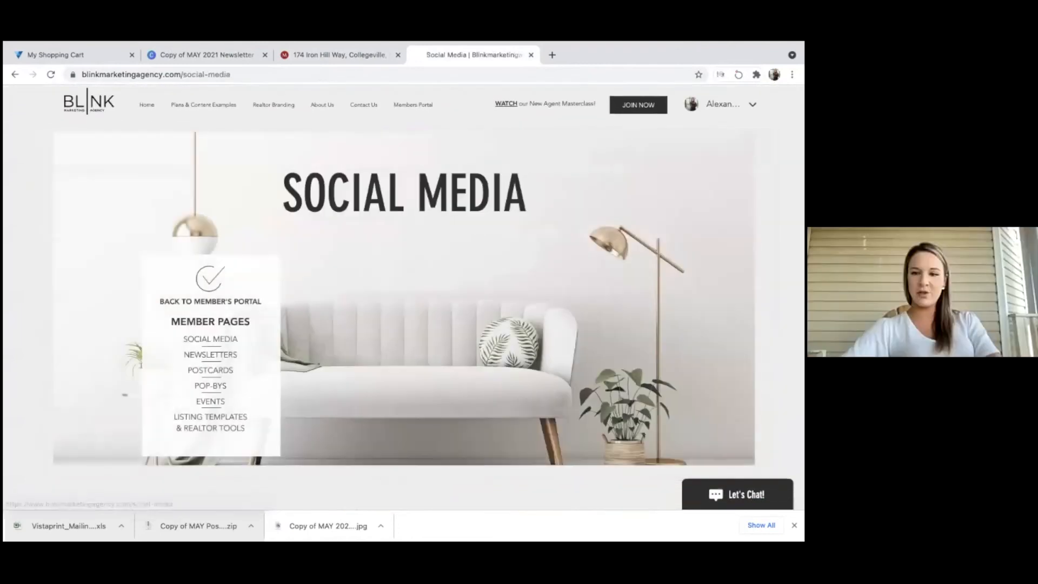
{"action": "left_click", "coordinate": [794, 525]}
{"action": "scroll", "coordinate": [494, 372], "scroll_direction": "down", "scroll_amount": 2}
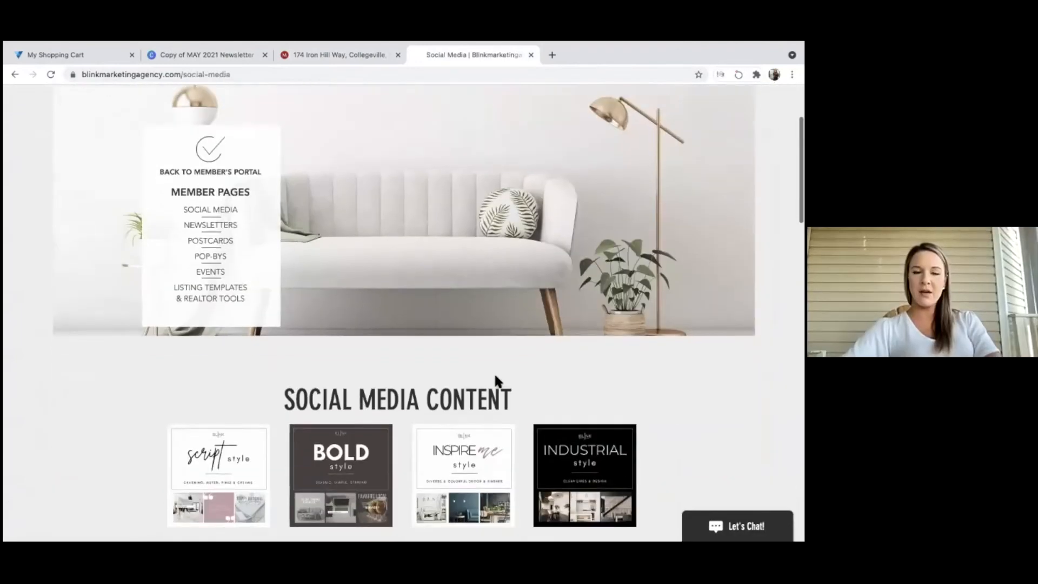
{"action": "scroll", "coordinate": [478, 396], "scroll_direction": "down", "scroll_amount": 1}
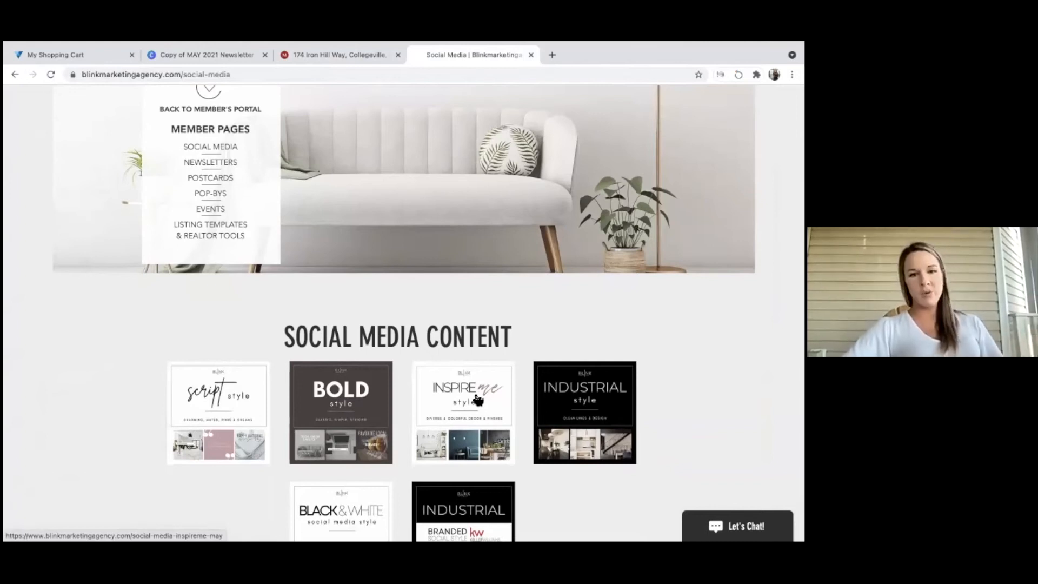
{"action": "left_click", "coordinate": [438, 388]}
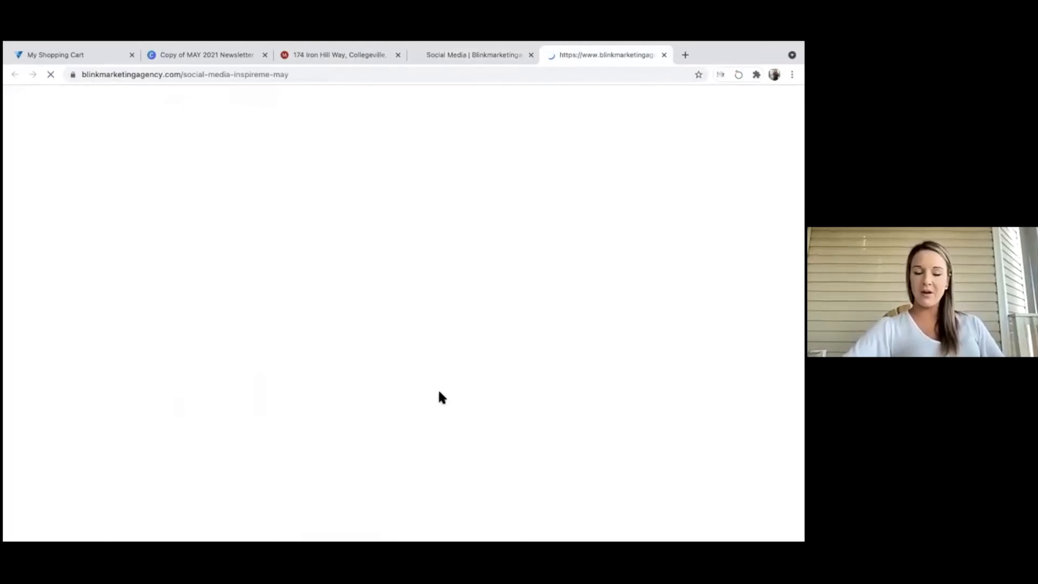
Download the May 4 image, select its caption, and open the May template in Canva.
{"action": "scroll", "coordinate": [330, 426], "scroll_direction": "down", "scroll_amount": 6}
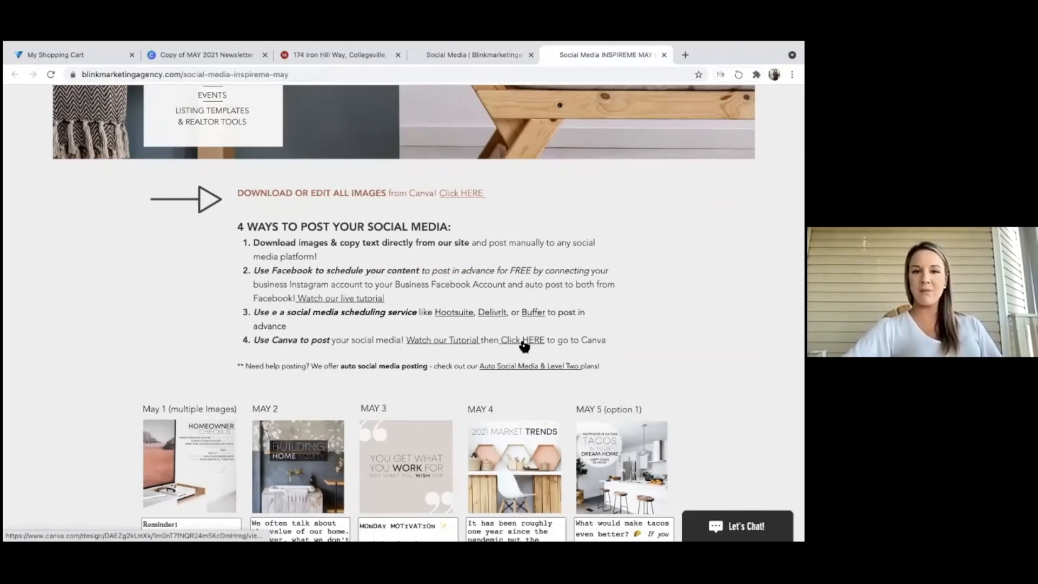
{"action": "scroll", "coordinate": [522, 343], "scroll_direction": "down", "scroll_amount": 2}
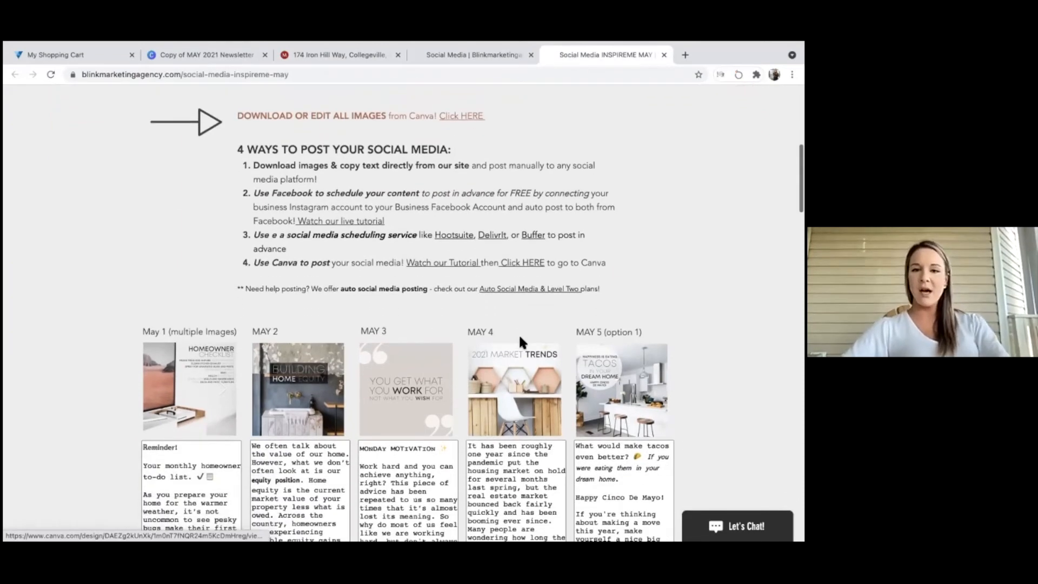
{"action": "left_click", "coordinate": [519, 385]}
{"action": "left_click", "coordinate": [511, 452]}
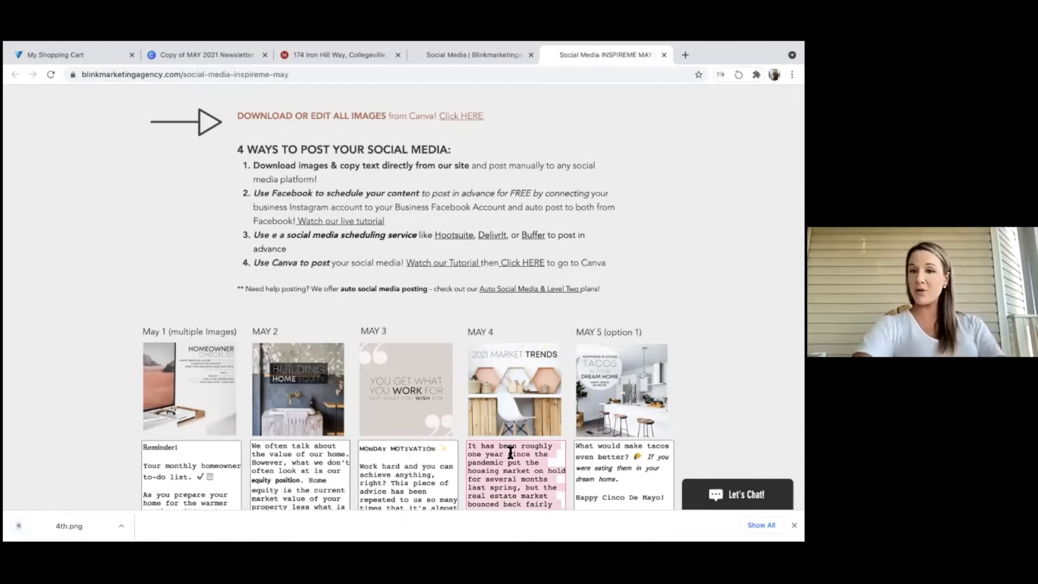
{"action": "scroll", "coordinate": [510, 453], "scroll_direction": "up", "scroll_amount": 1}
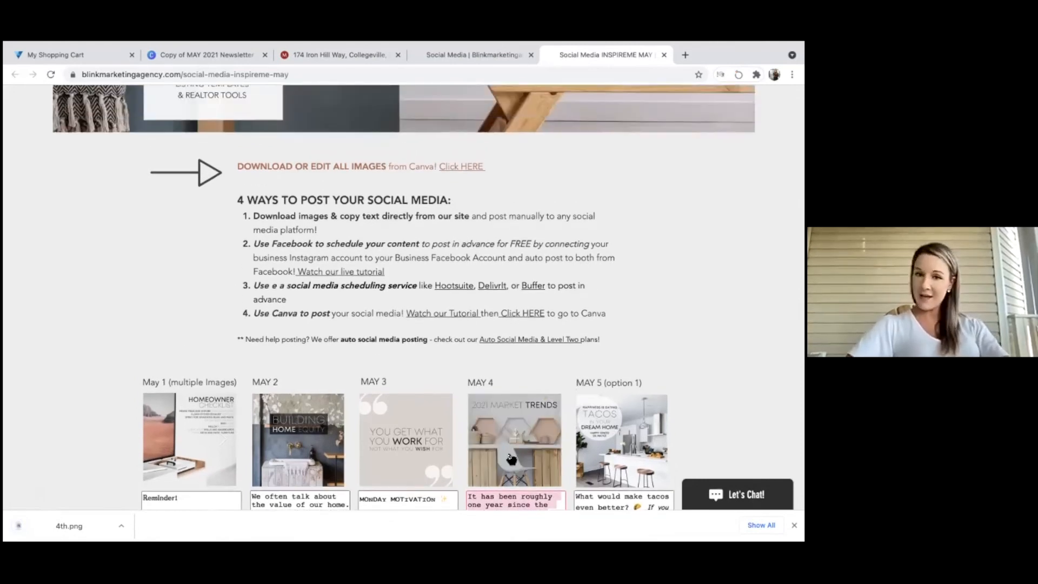
{"action": "left_click", "coordinate": [447, 167]}
Make an editable copy of the May Social Media template.
{"action": "left_click", "coordinate": [407, 448]}
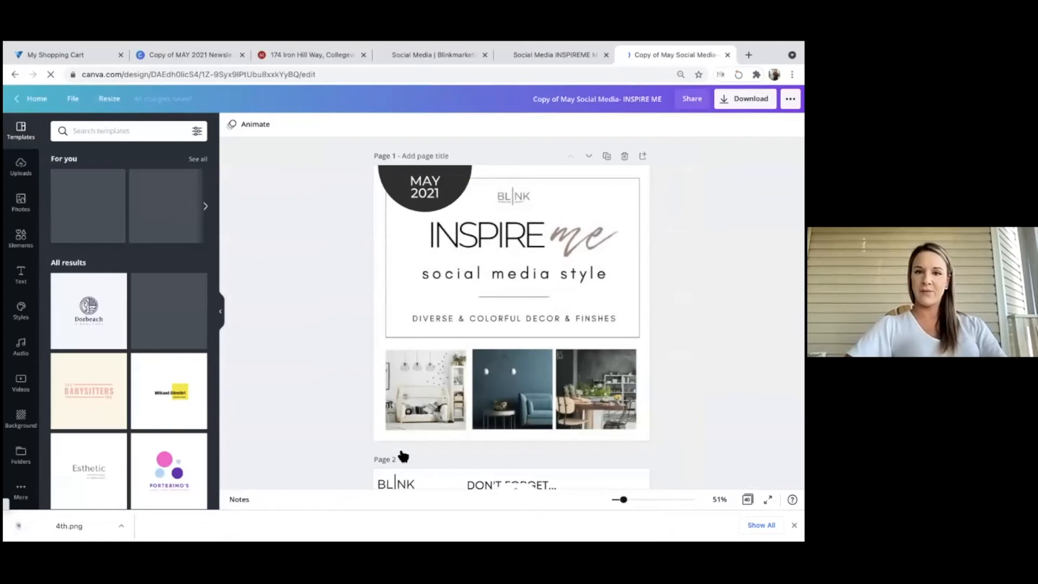
{"action": "scroll", "coordinate": [403, 457], "scroll_direction": "down", "scroll_amount": 10}
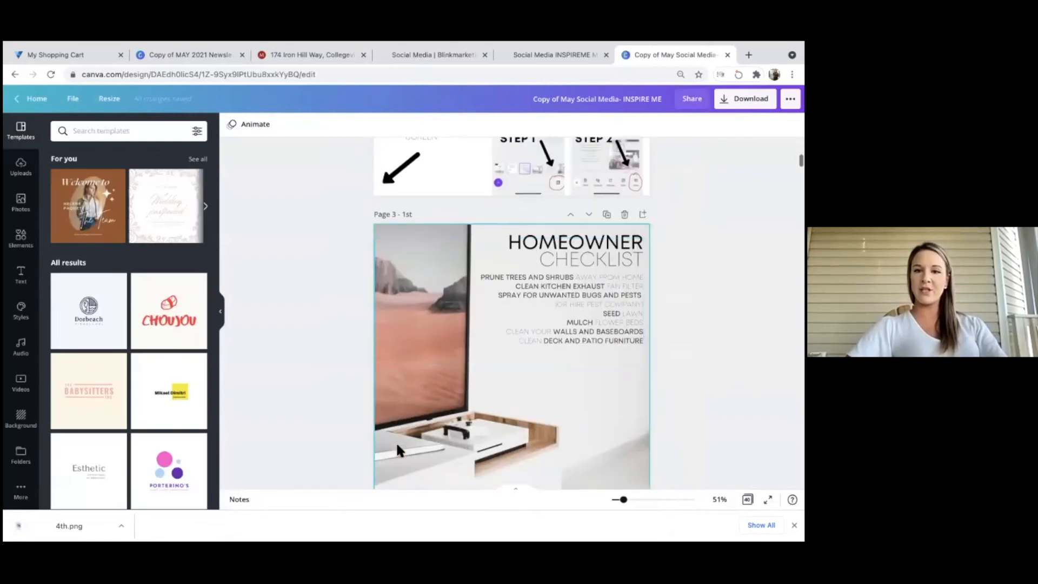
{"action": "scroll", "coordinate": [435, 449], "scroll_direction": "down", "scroll_amount": 3}
{"action": "scroll", "coordinate": [435, 448], "scroll_direction": "up", "scroll_amount": 2}
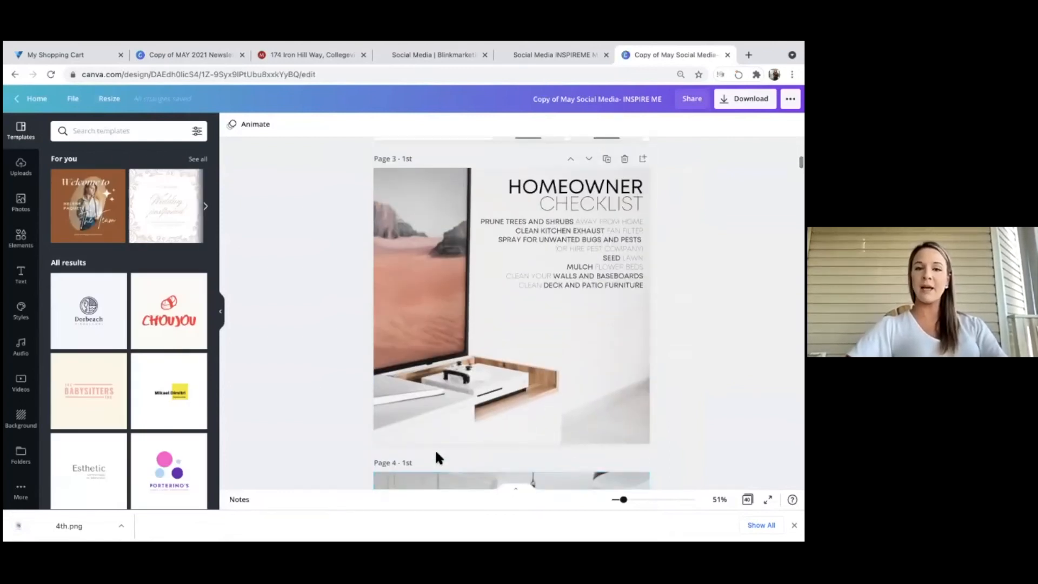
Place the uploaded agent logo, shrunk, at the bottom of page 3's Homeowner Checklist.
{"action": "left_click", "coordinate": [21, 167]}
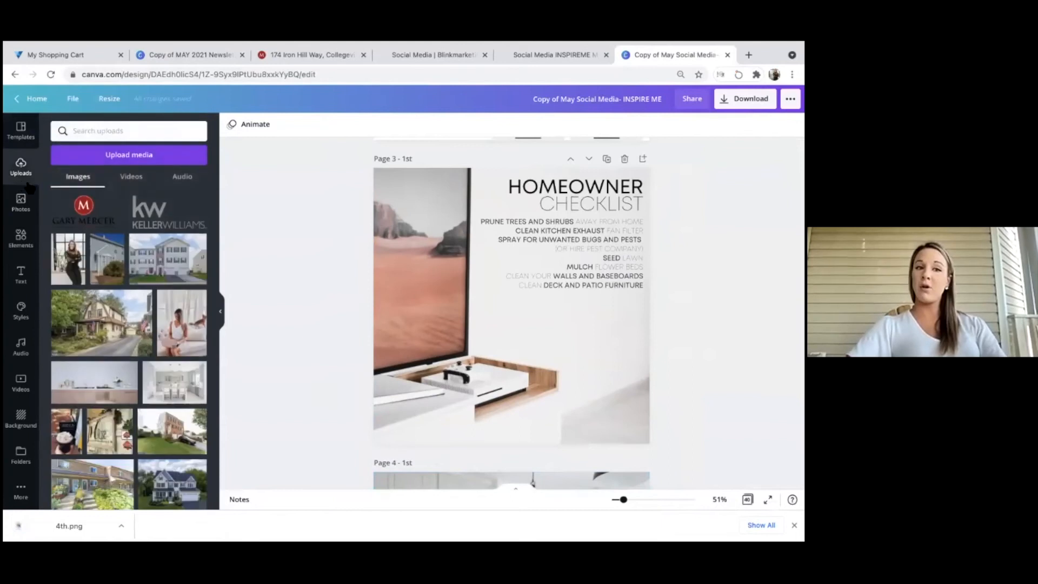
{"action": "left_click", "coordinate": [81, 213]}
{"action": "left_click_drag", "start_coordinate": [484, 315], "coordinate": [480, 428]}
{"action": "left_click_drag", "start_coordinate": [593, 391], "coordinate": [511, 426]}
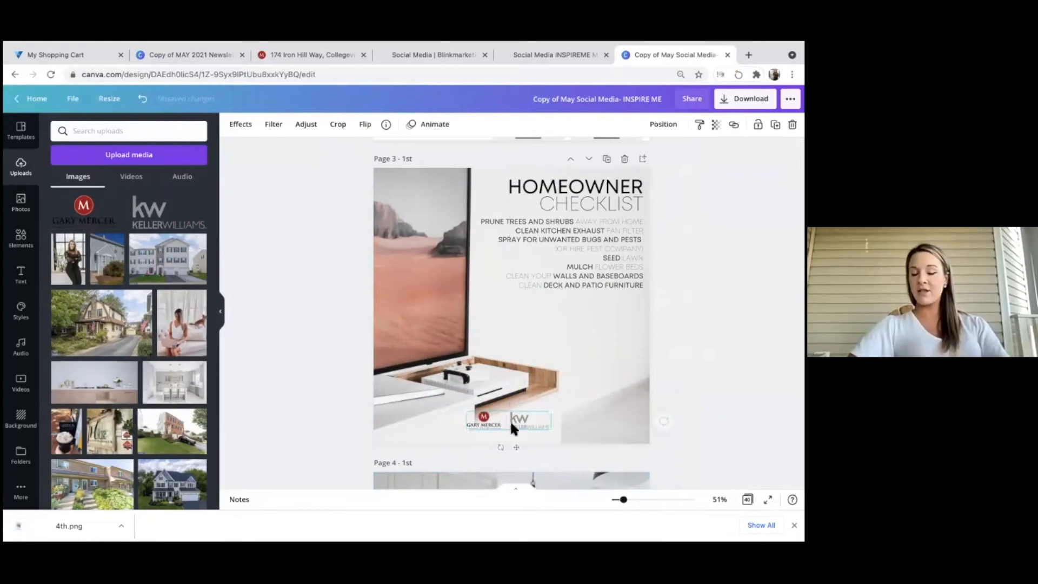
{"action": "left_click", "coordinate": [569, 378]}
{"action": "scroll", "coordinate": [569, 378], "scroll_direction": "down", "scroll_amount": 3}
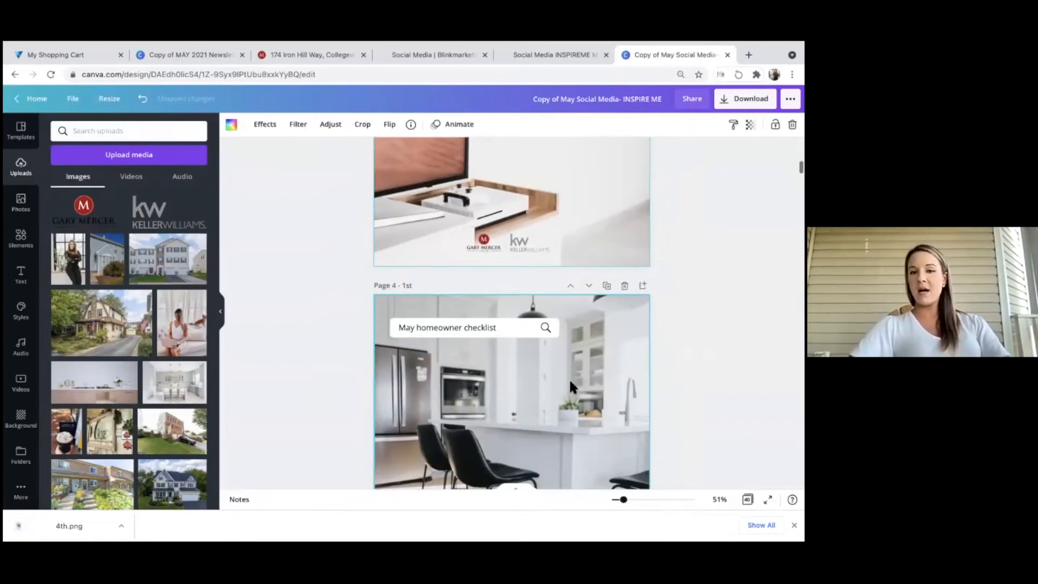
{"action": "scroll", "coordinate": [569, 378], "scroll_direction": "down", "scroll_amount": 8}
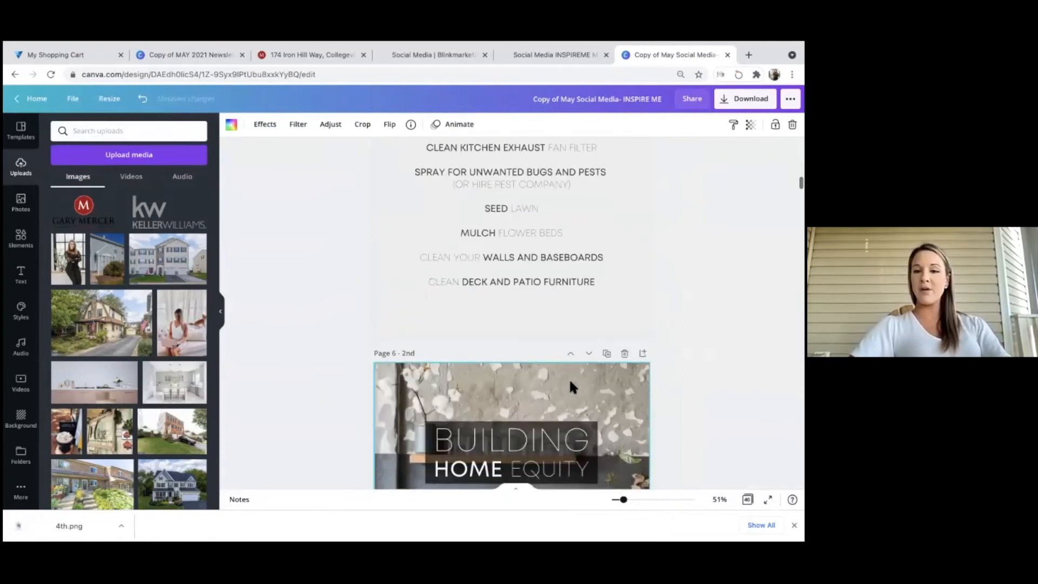
{"action": "scroll", "coordinate": [569, 378], "scroll_direction": "down", "scroll_amount": 3}
{"action": "scroll", "coordinate": [569, 378], "scroll_direction": "down", "scroll_amount": 1}
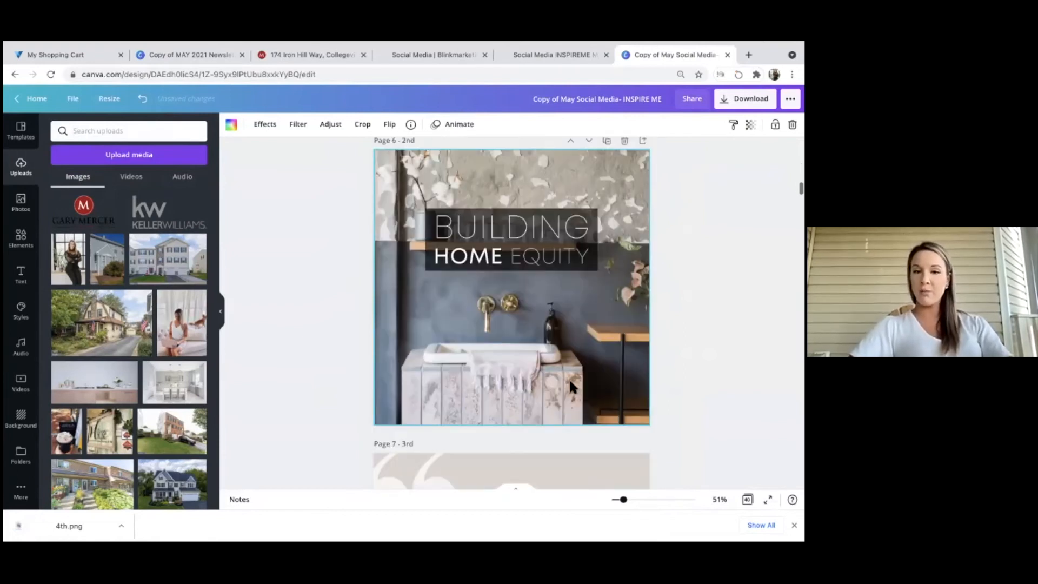
{"action": "scroll", "coordinate": [570, 381], "scroll_direction": "up", "scroll_amount": 1}
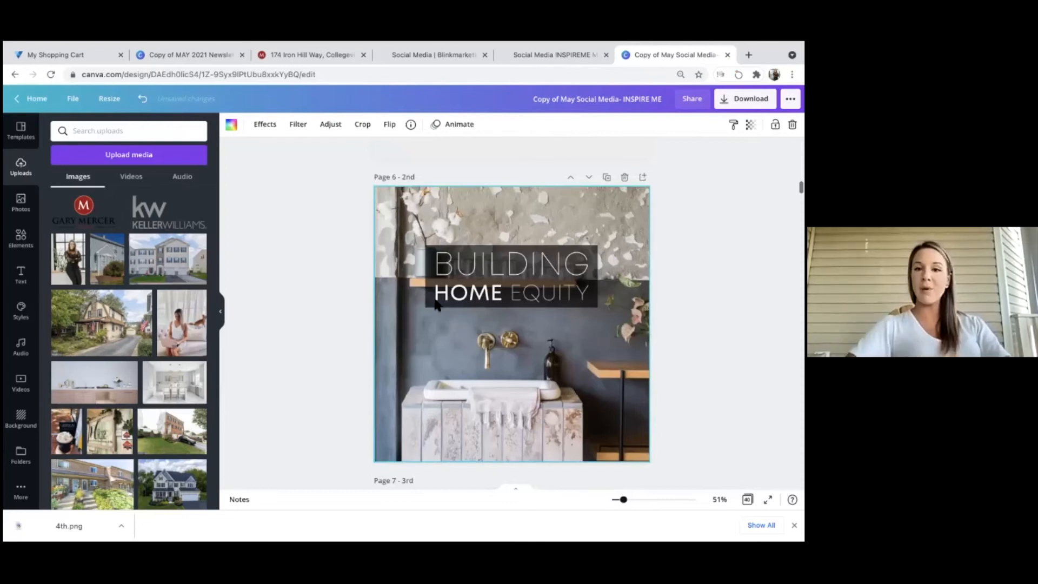
{"action": "left_click", "coordinate": [444, 247]}
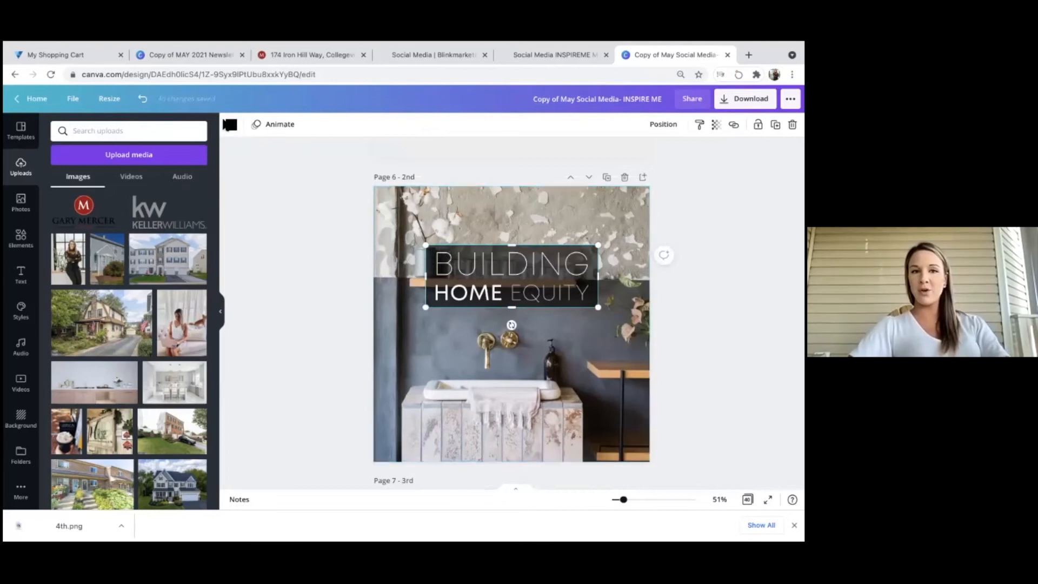
Give the Building Home Equity text box a pale pink background from Document Colors.
{"action": "left_click", "coordinate": [232, 126]}
{"action": "left_click", "coordinate": [88, 231]}
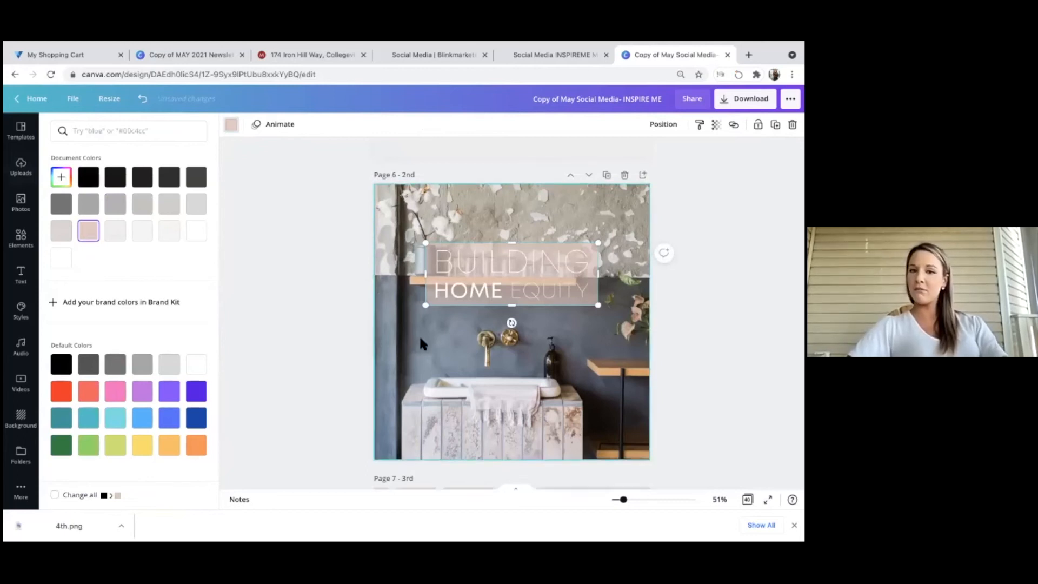
{"action": "scroll", "coordinate": [420, 335], "scroll_direction": "down", "scroll_amount": 2}
{"action": "scroll", "coordinate": [420, 335], "scroll_direction": "up", "scroll_amount": 6}
{"action": "scroll", "coordinate": [450, 265], "scroll_direction": "up", "scroll_amount": 8}
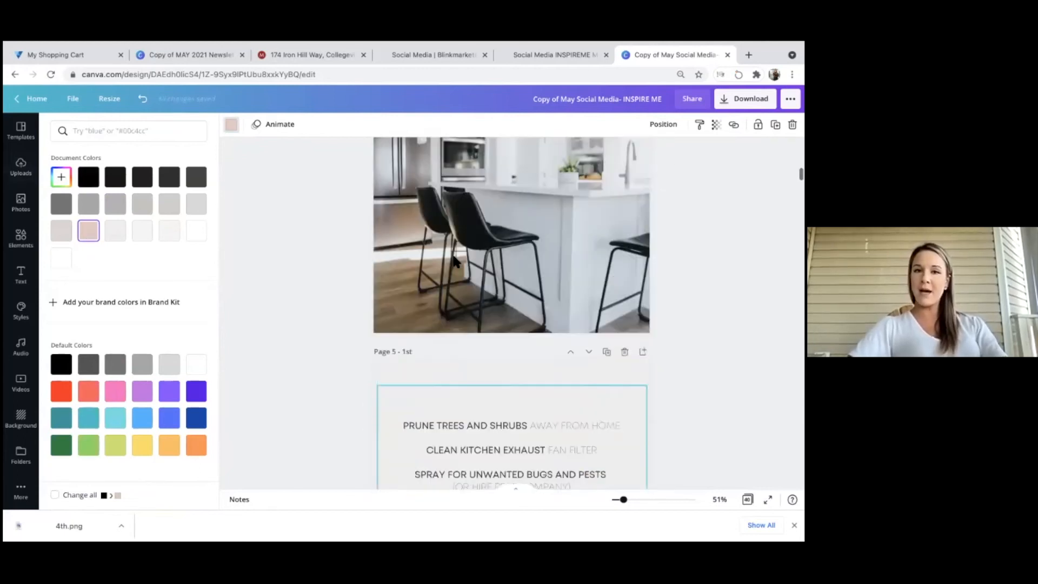
Copy the logo from page 3 and paste it onto page 6.
{"action": "left_click", "coordinate": [487, 333]}
{"action": "left_click", "coordinate": [487, 331]}
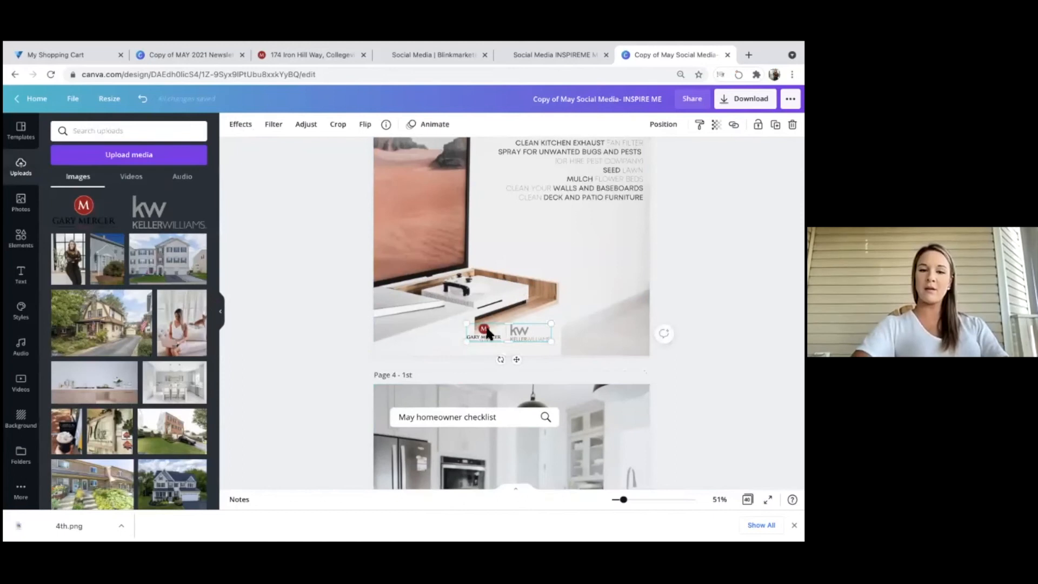
{"action": "scroll", "coordinate": [487, 330], "scroll_direction": "down", "scroll_amount": 12}
{"action": "key", "text": "ctrl+v"}
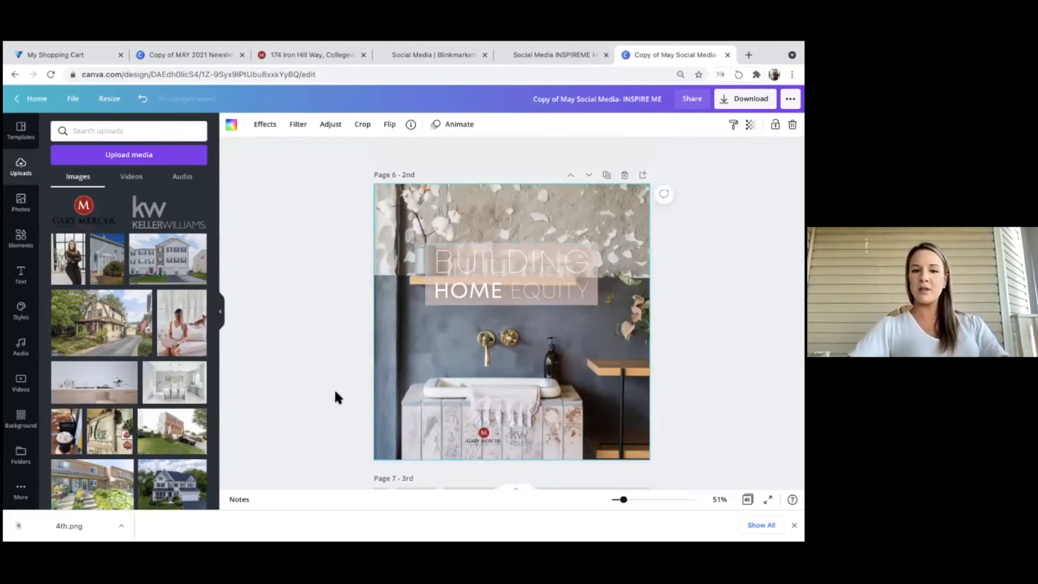
Copy all of page 6's notes text as the caption and open Instagram Business publishing.
{"action": "left_click", "coordinate": [240, 499]}
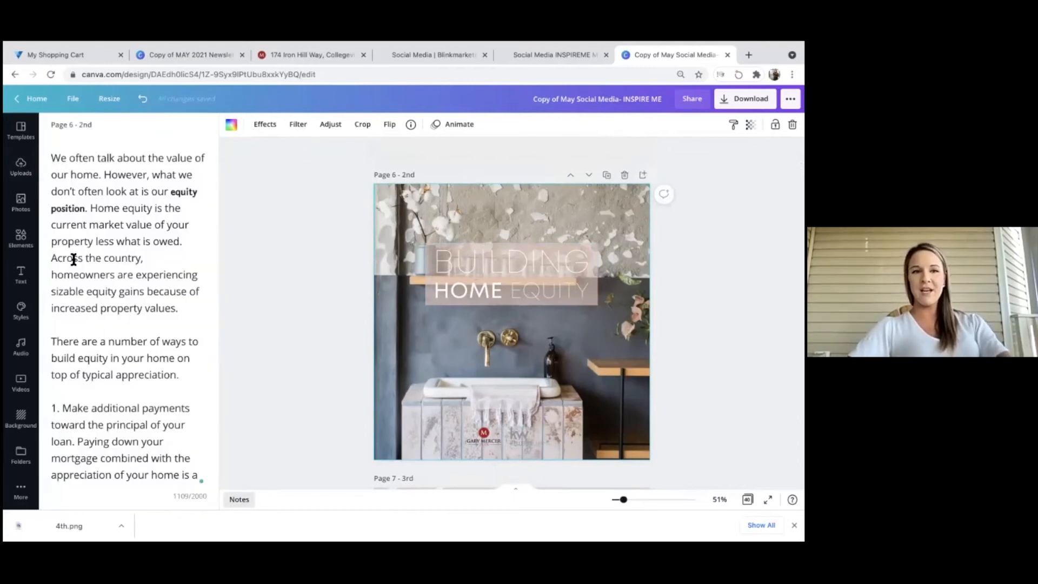
{"action": "scroll", "coordinate": [52, 192], "scroll_direction": "down", "scroll_amount": 7}
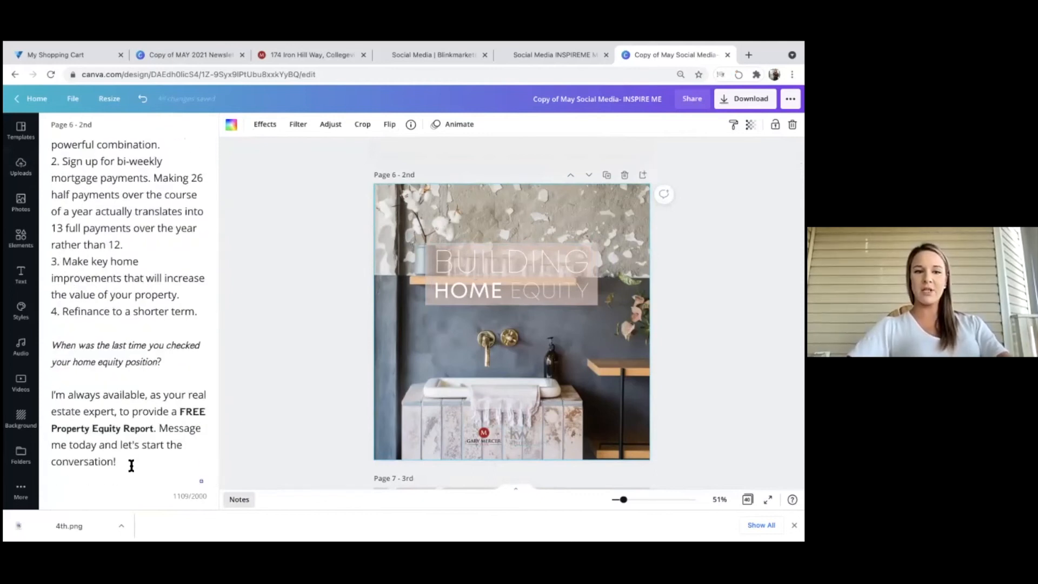
{"action": "left_click_drag", "start_coordinate": [131, 464], "coordinate": [33, 81]}
{"action": "key", "text": "super+c"}
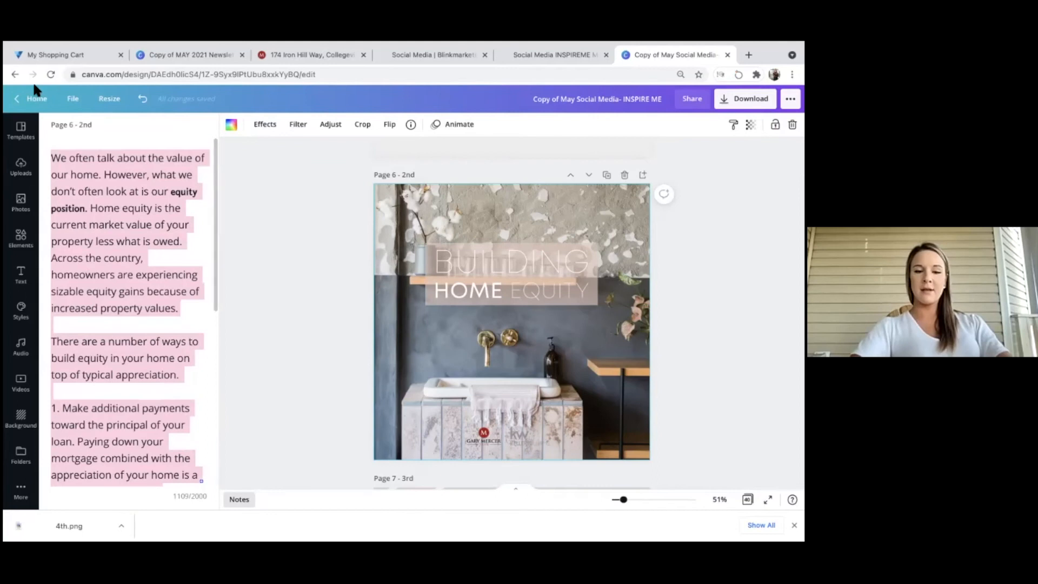
{"action": "right_click", "coordinate": [112, 155]}
{"action": "left_click", "coordinate": [128, 241]}
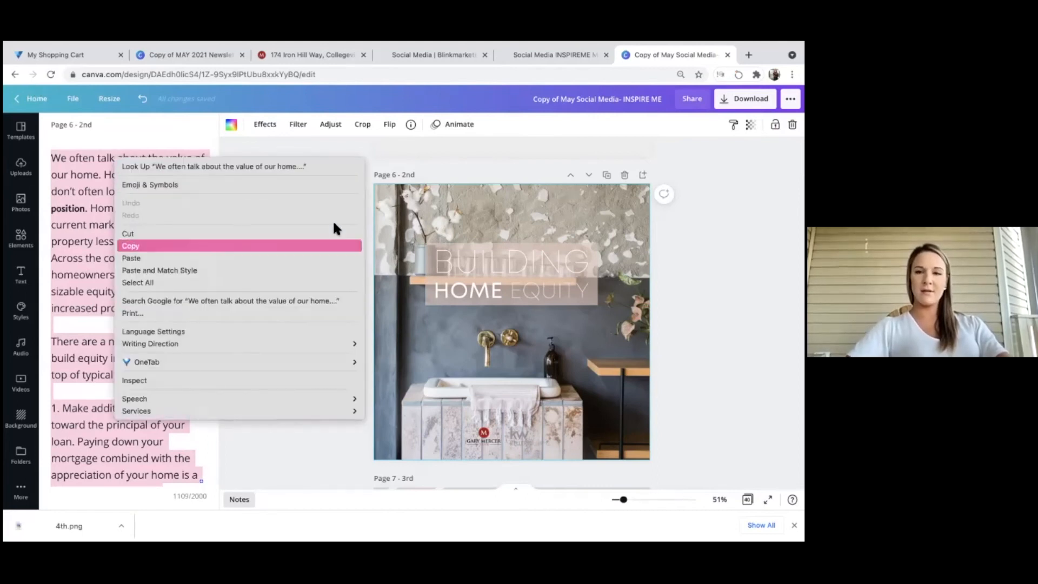
{"action": "left_click", "coordinate": [489, 155]}
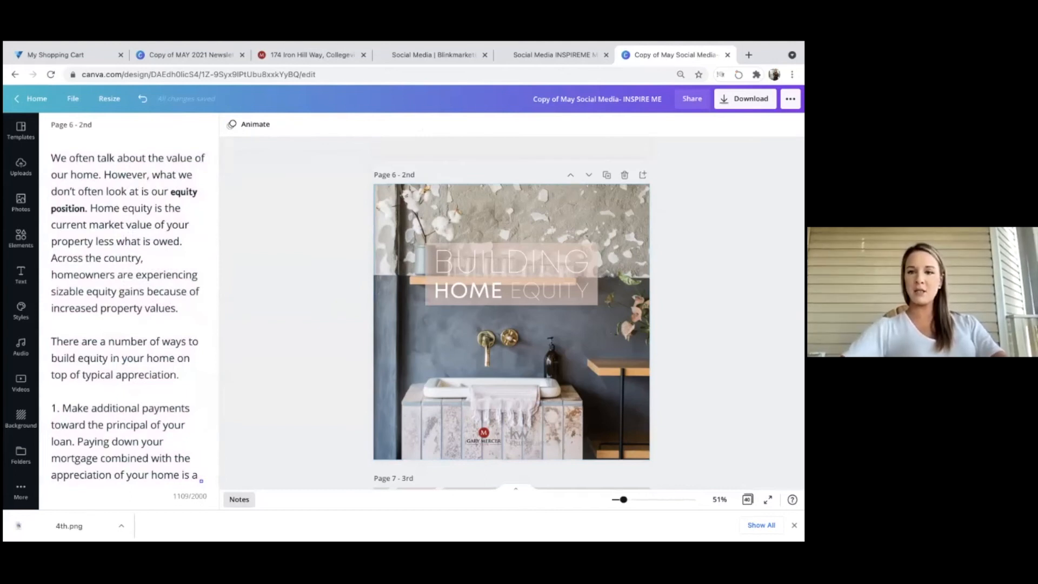
{"action": "left_click", "coordinate": [790, 99]}
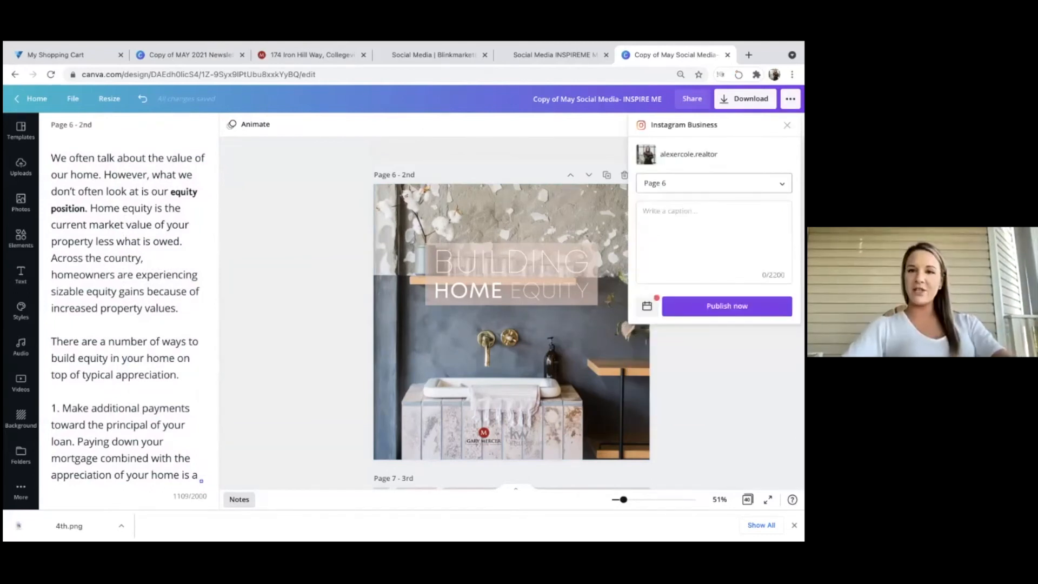
Paste the copied notes as the Instagram post caption in Canva.
{"action": "left_click", "coordinate": [714, 241]}
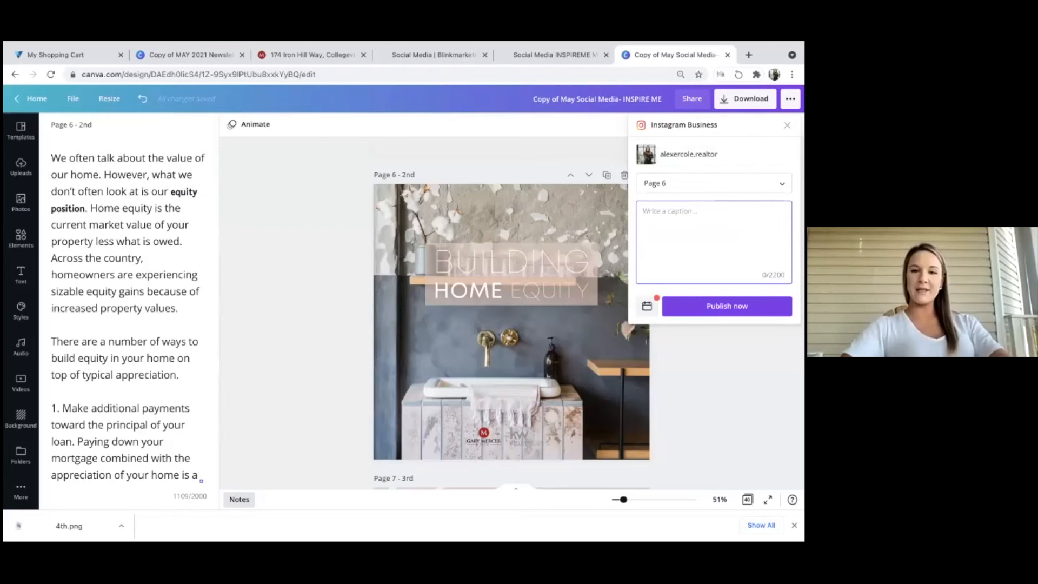
{"action": "right_click", "coordinate": [667, 216]}
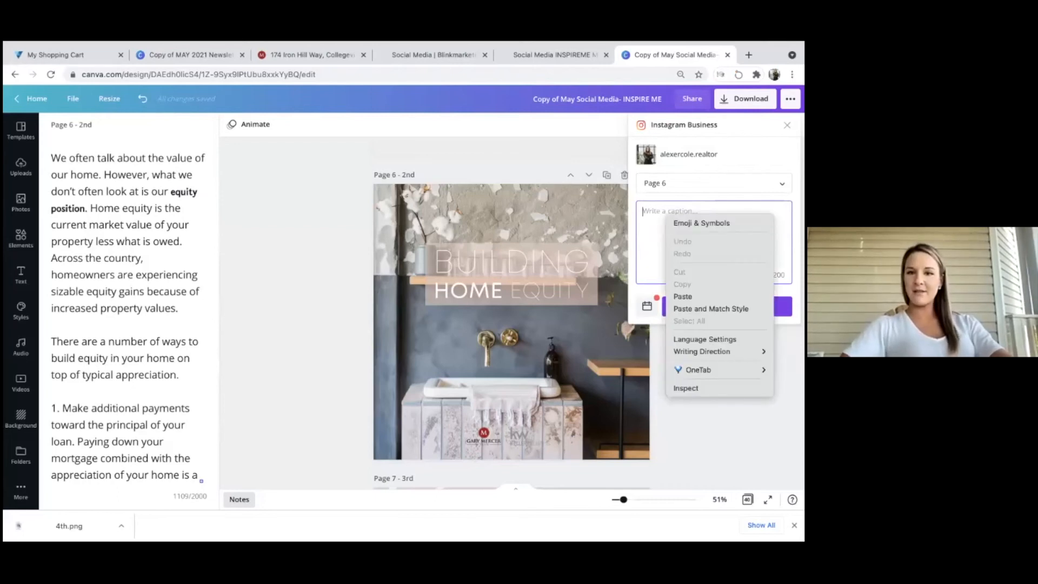
{"action": "left_click", "coordinate": [683, 296]}
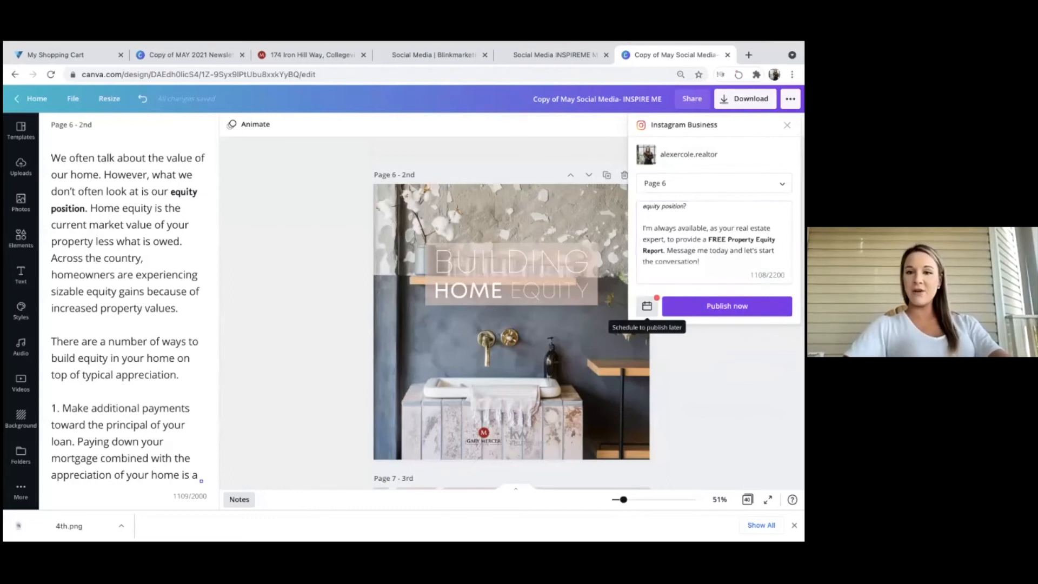
Schedule the Building Home Equity post for Wednesday, May 5 at 12:08 PM.
{"action": "left_click", "coordinate": [647, 306]}
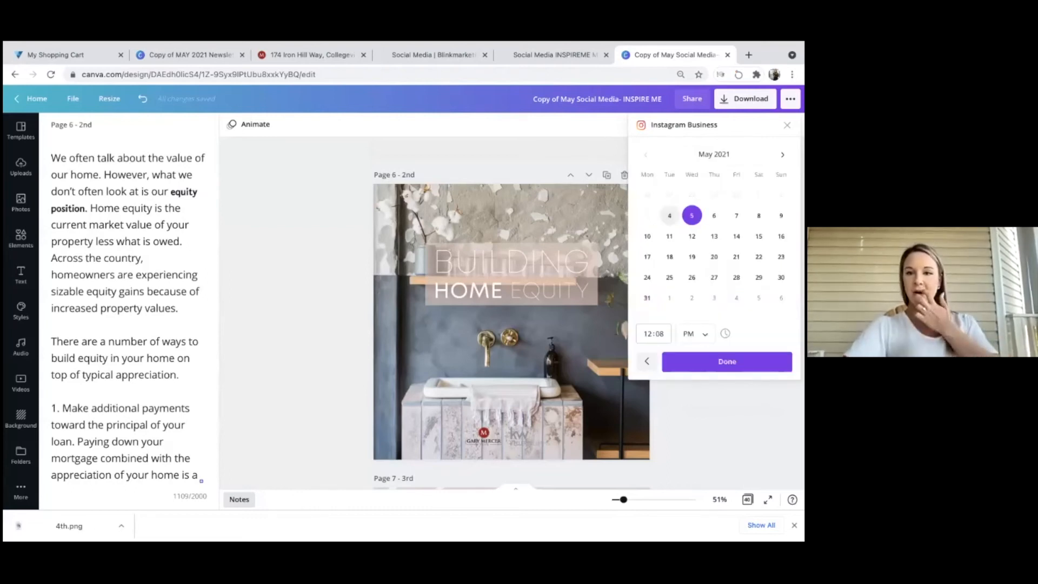
{"action": "left_click", "coordinate": [658, 334]}
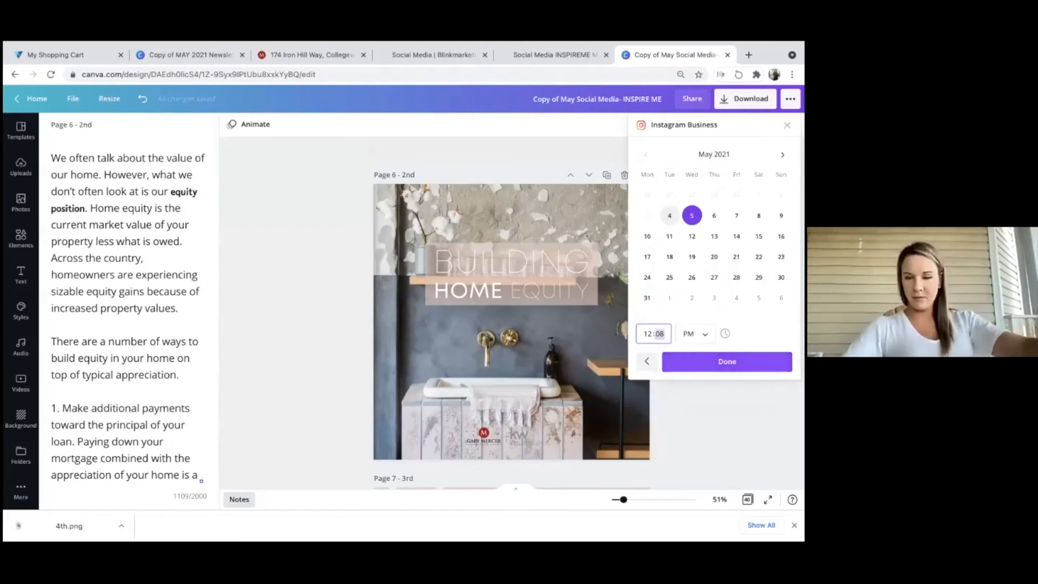
{"action": "left_click", "coordinate": [726, 361]}
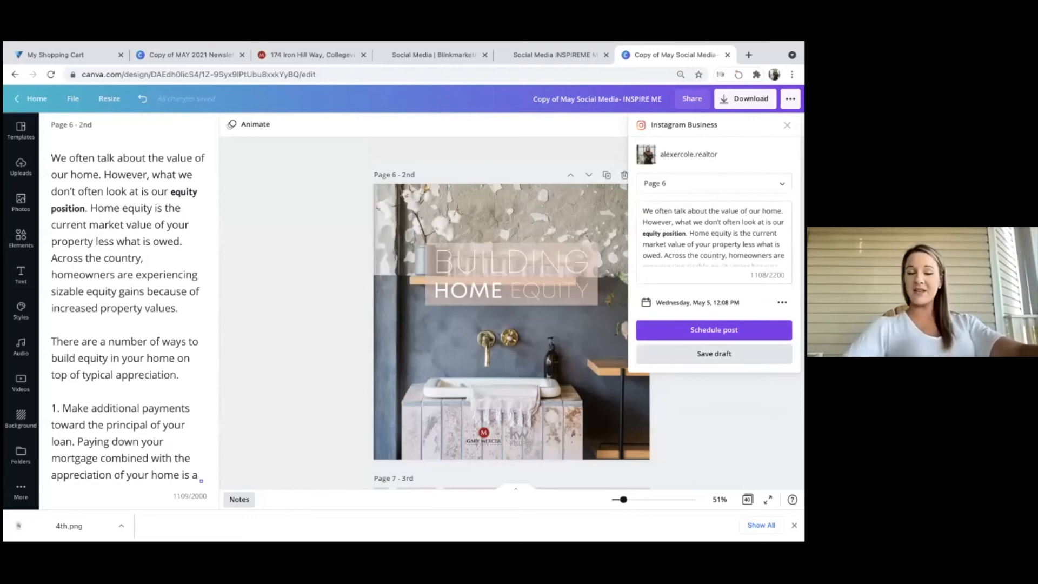
{"action": "left_click", "coordinate": [714, 330]}
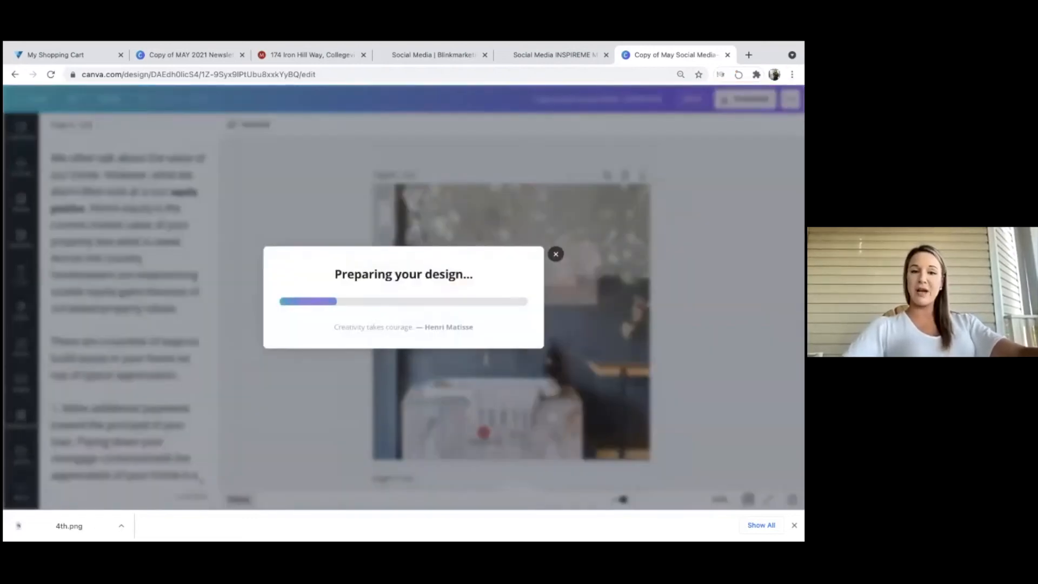
Scroll down to Page 8 ('4th'), the 2021 Market Trends post with its notes caption.
{"action": "scroll", "coordinate": [531, 174], "scroll_direction": "down", "scroll_amount": 8}
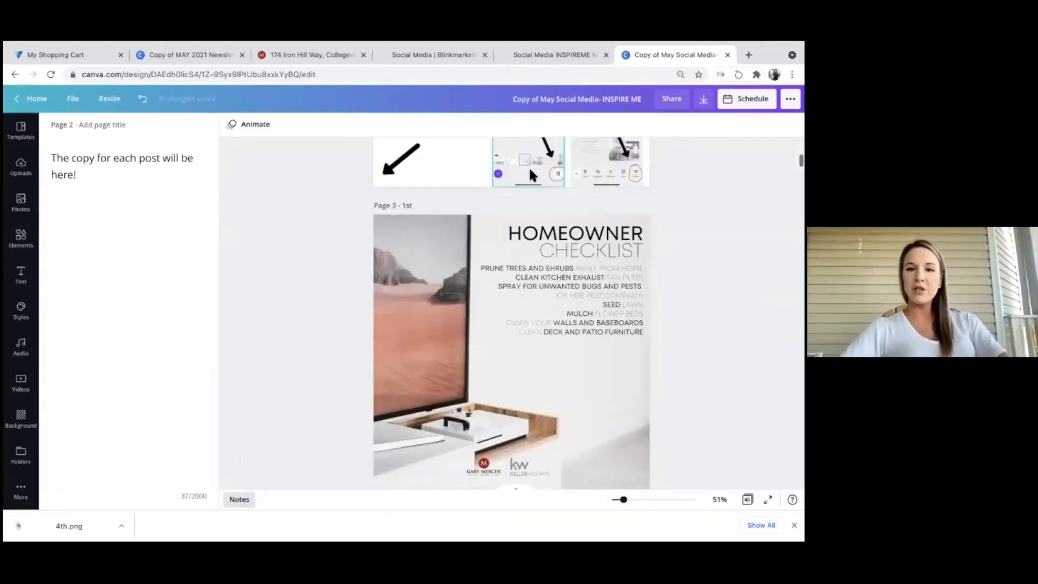
{"action": "scroll", "coordinate": [527, 258], "scroll_direction": "down", "scroll_amount": 3}
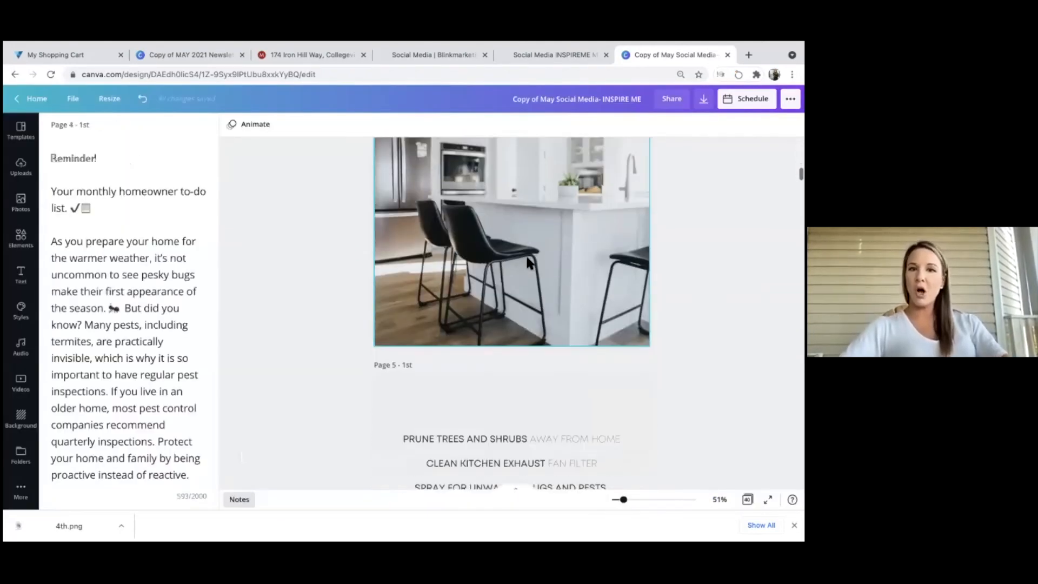
{"action": "scroll", "coordinate": [527, 257], "scroll_direction": "down", "scroll_amount": 5}
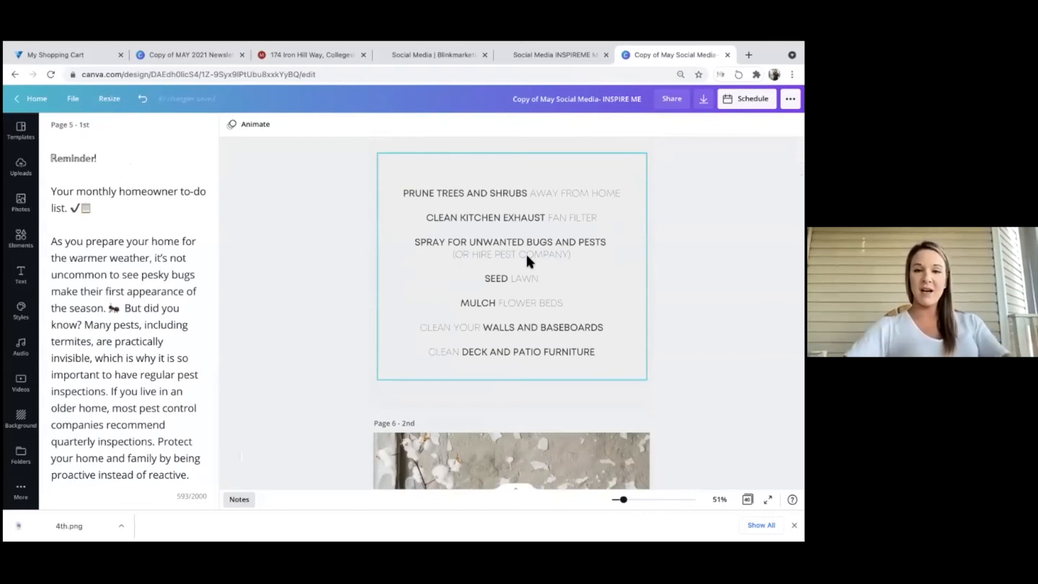
{"action": "scroll", "coordinate": [525, 252], "scroll_direction": "down", "scroll_amount": 5}
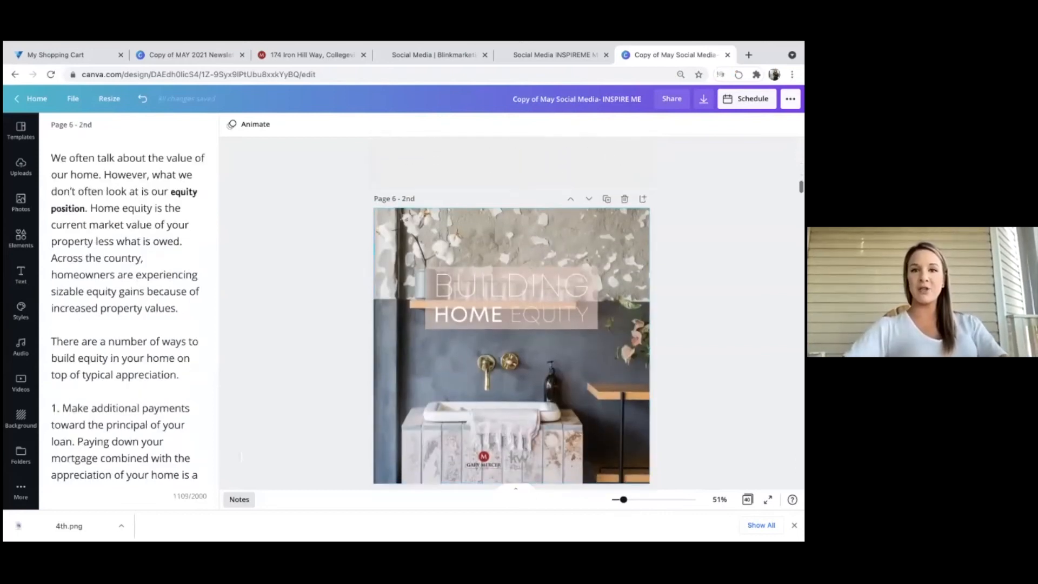
{"action": "scroll", "coordinate": [526, 252], "scroll_direction": "down", "scroll_amount": 3}
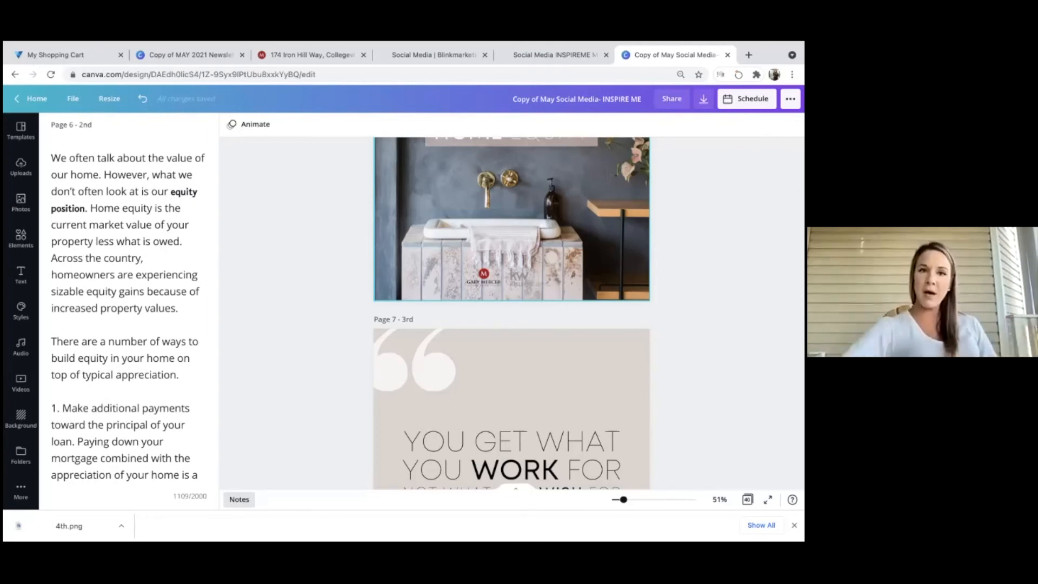
{"action": "scroll", "coordinate": [512, 313], "scroll_direction": "down", "scroll_amount": 3}
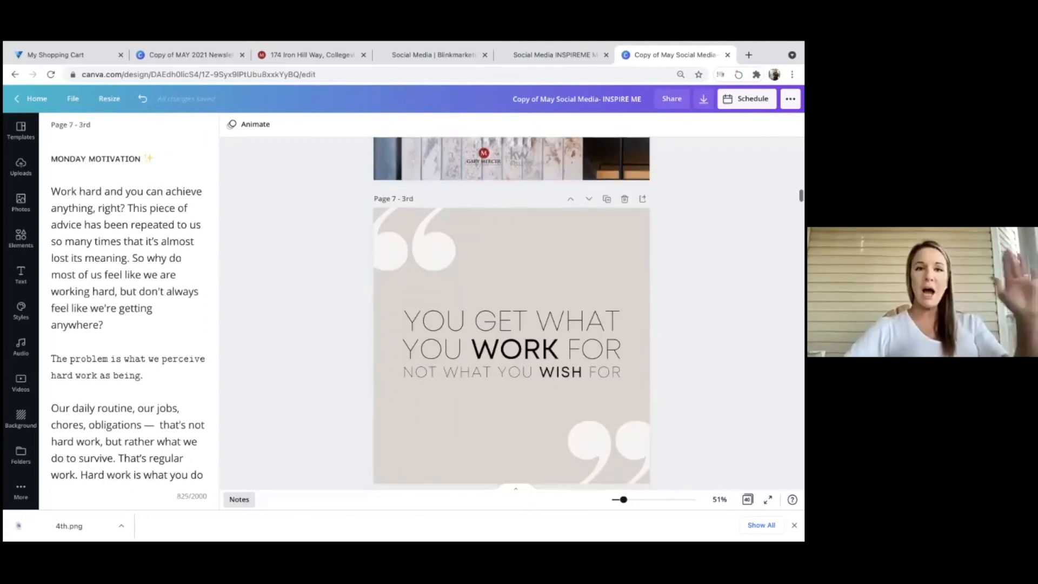
{"action": "scroll", "coordinate": [511, 314], "scroll_direction": "up", "scroll_amount": 8}
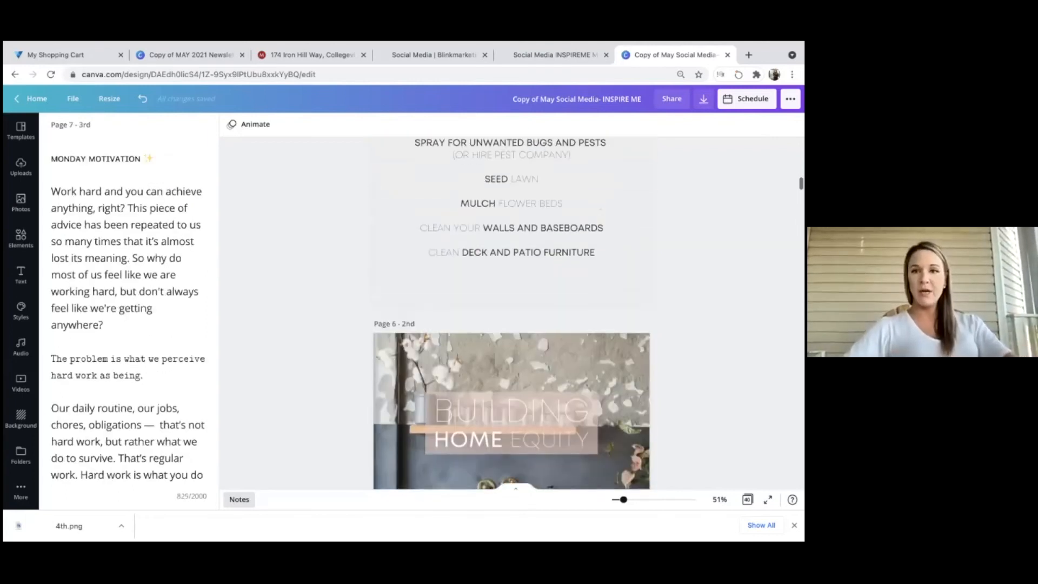
{"action": "scroll", "coordinate": [530, 251], "scroll_direction": "down", "scroll_amount": 10}
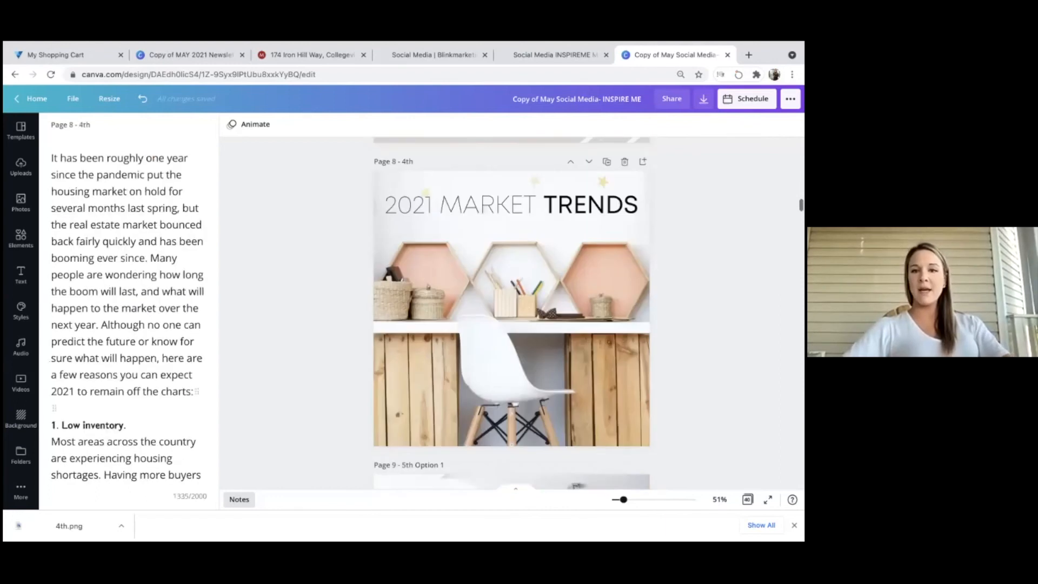
Select page 8's post copy and save-and-schedule the Instagram Business post for May 5, 12:08 PM.
{"action": "left_click", "coordinate": [529, 243]}
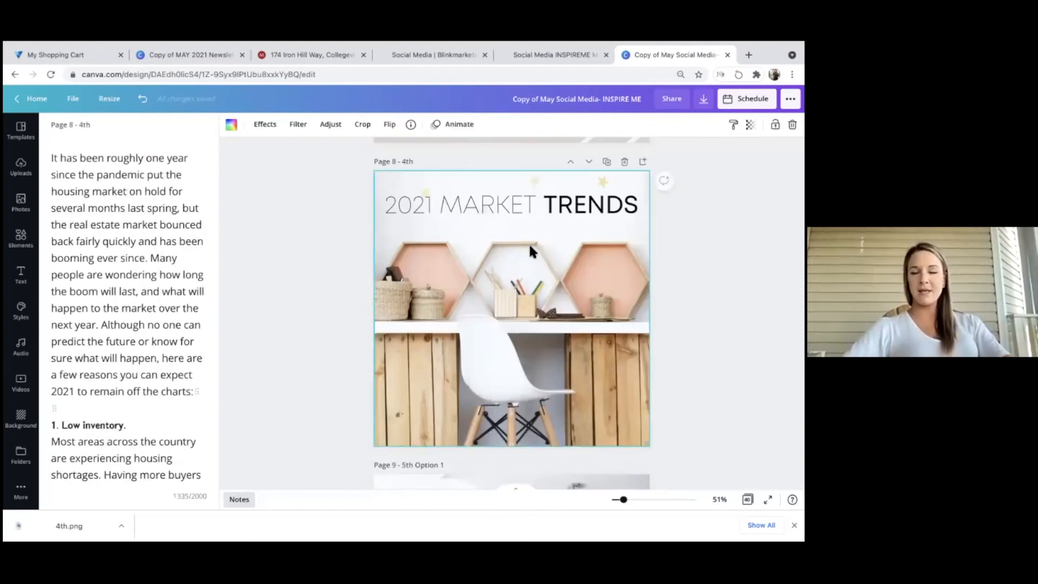
{"action": "left_click_drag", "start_coordinate": [49, 157], "coordinate": [184, 518]}
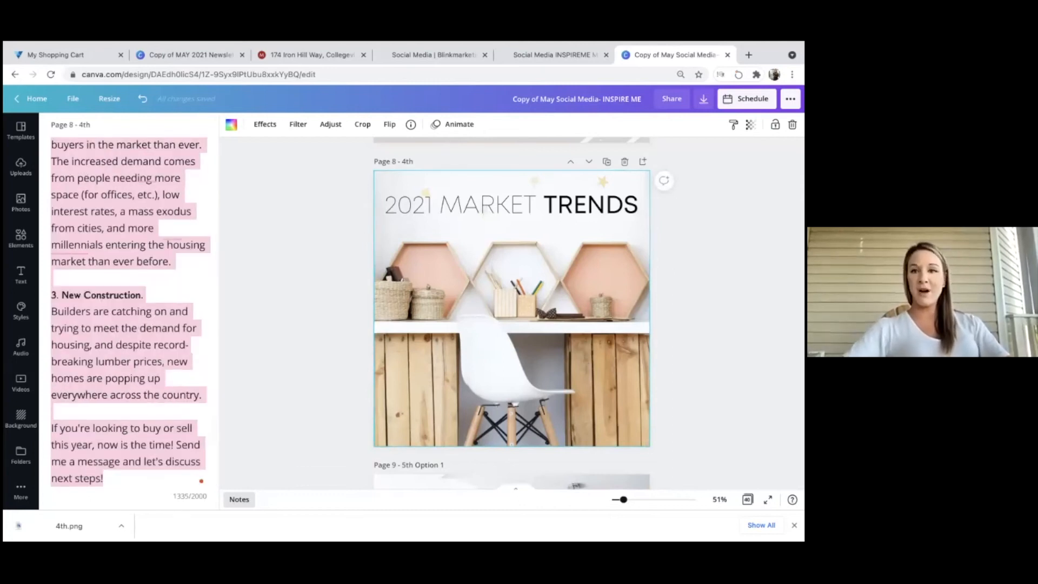
{"action": "left_click", "coordinate": [791, 99]}
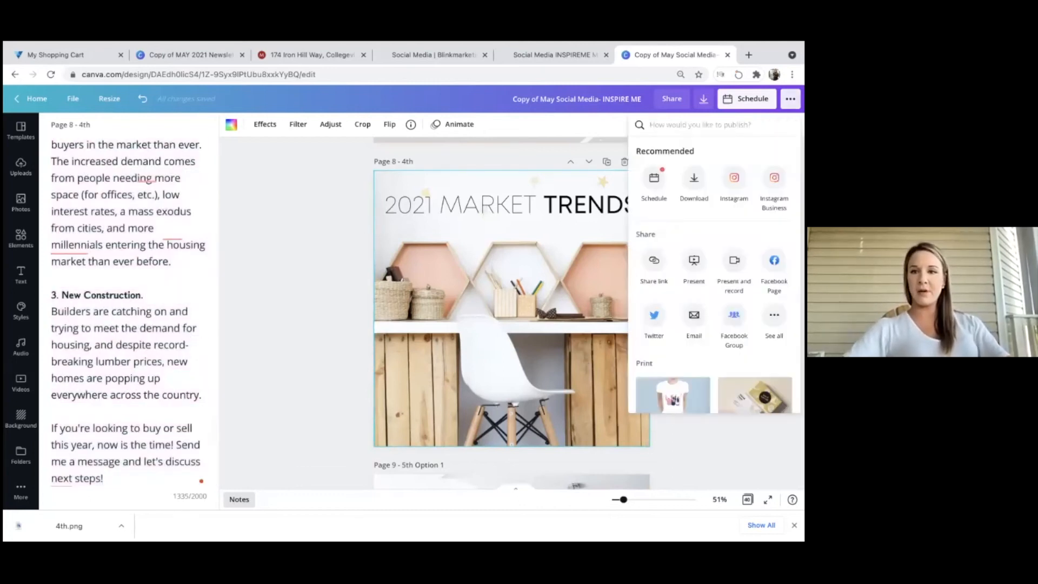
{"action": "left_click", "coordinate": [735, 177]}
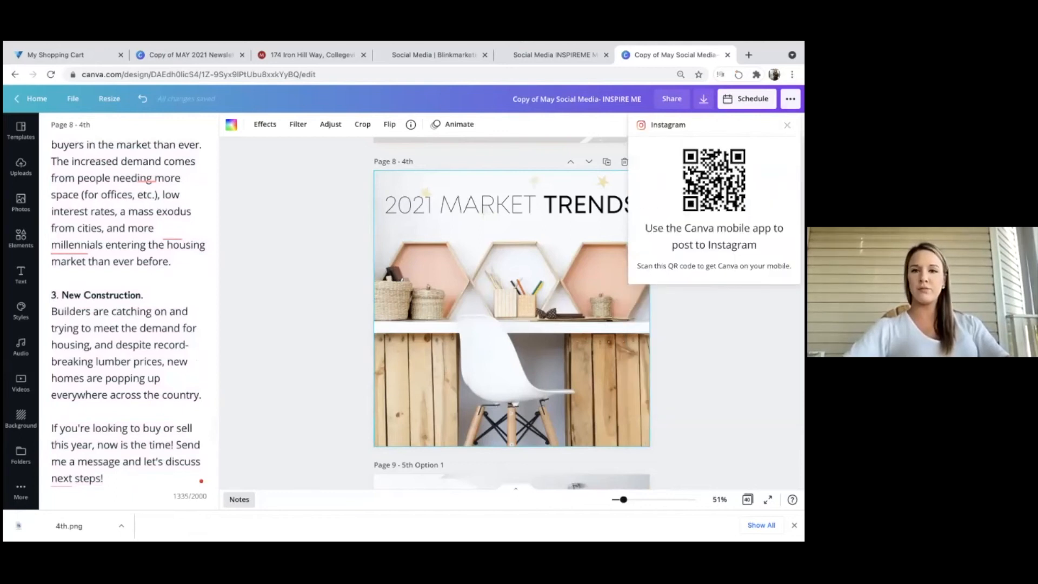
{"action": "left_click", "coordinate": [774, 181]}
{"action": "left_click", "coordinate": [724, 155]}
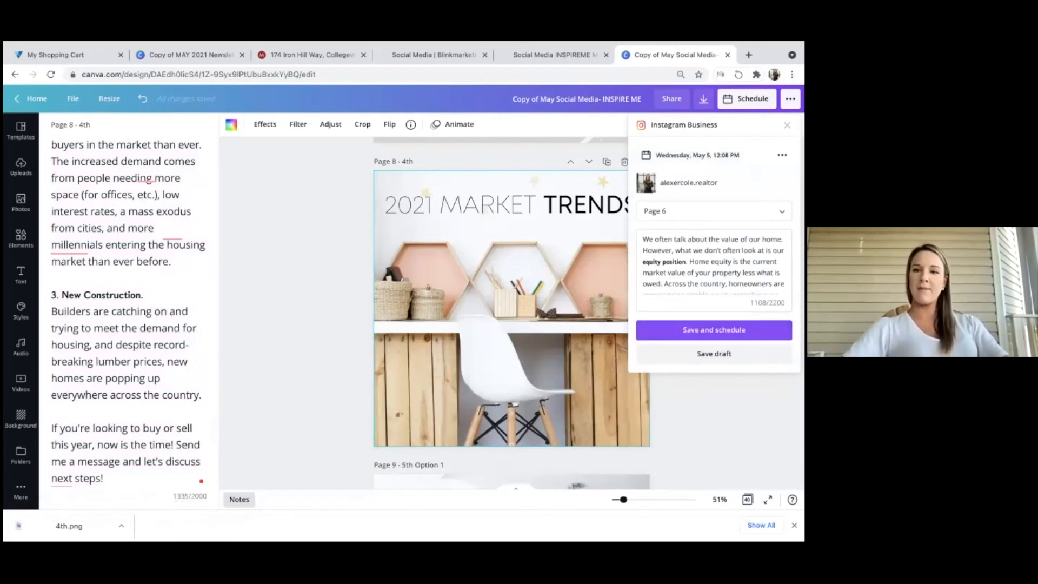
{"action": "left_click", "coordinate": [714, 329]}
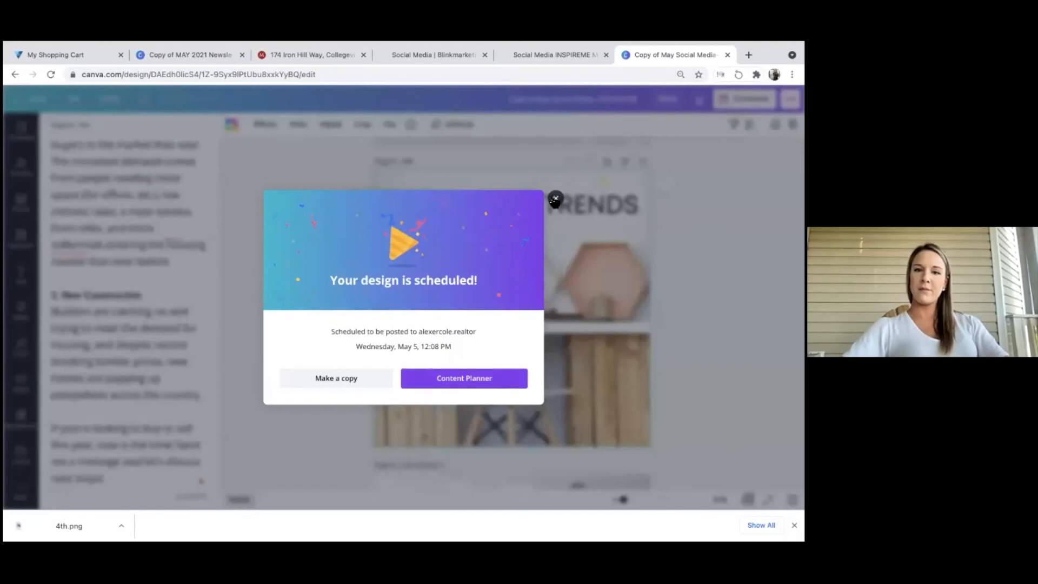
{"action": "left_click", "coordinate": [602, 202]}
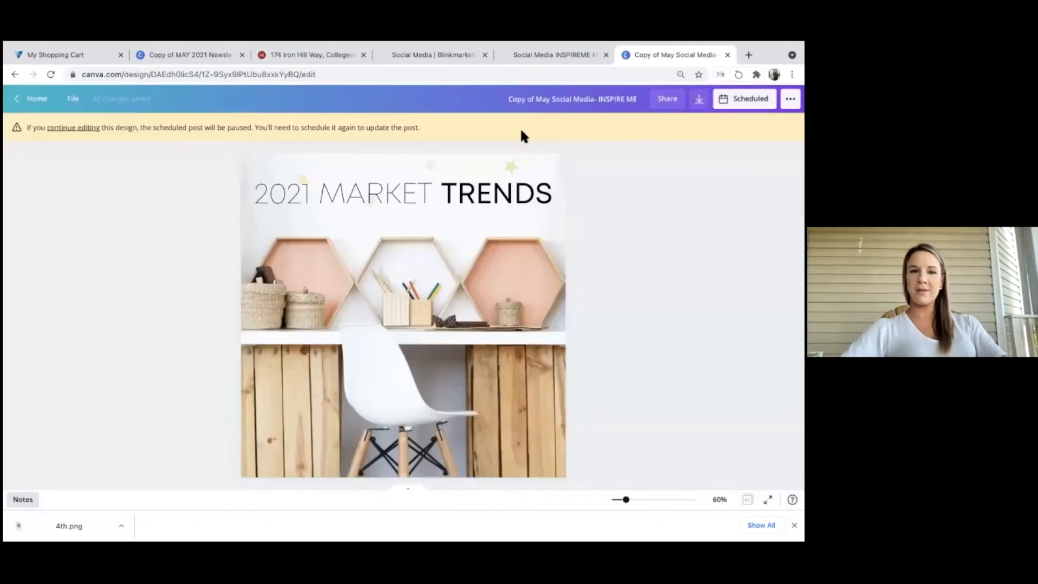
Reopen the Instagram Business scheduling options for the design.
{"action": "left_click", "coordinate": [92, 129]}
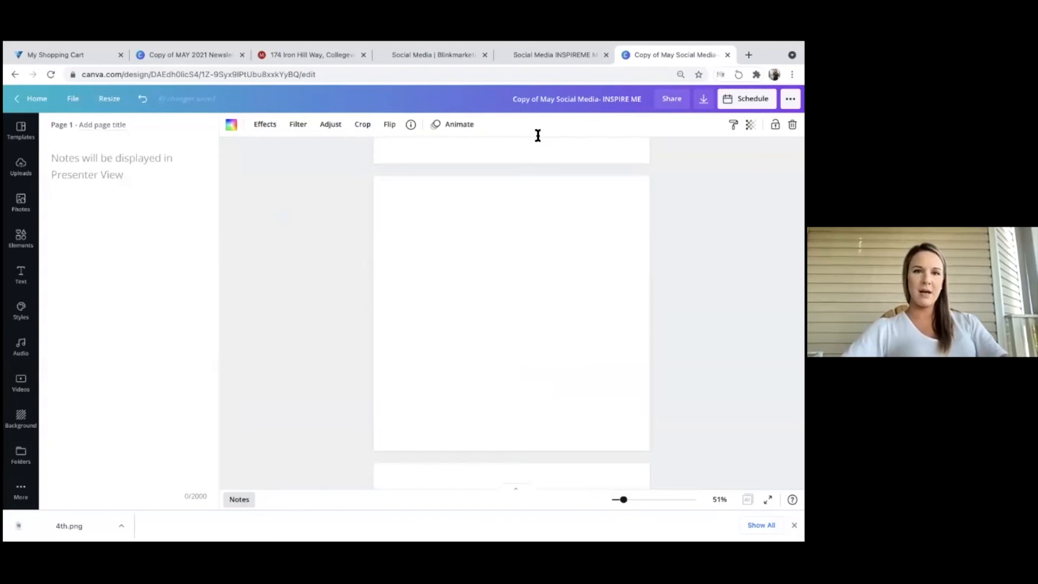
{"action": "left_click", "coordinate": [791, 99]}
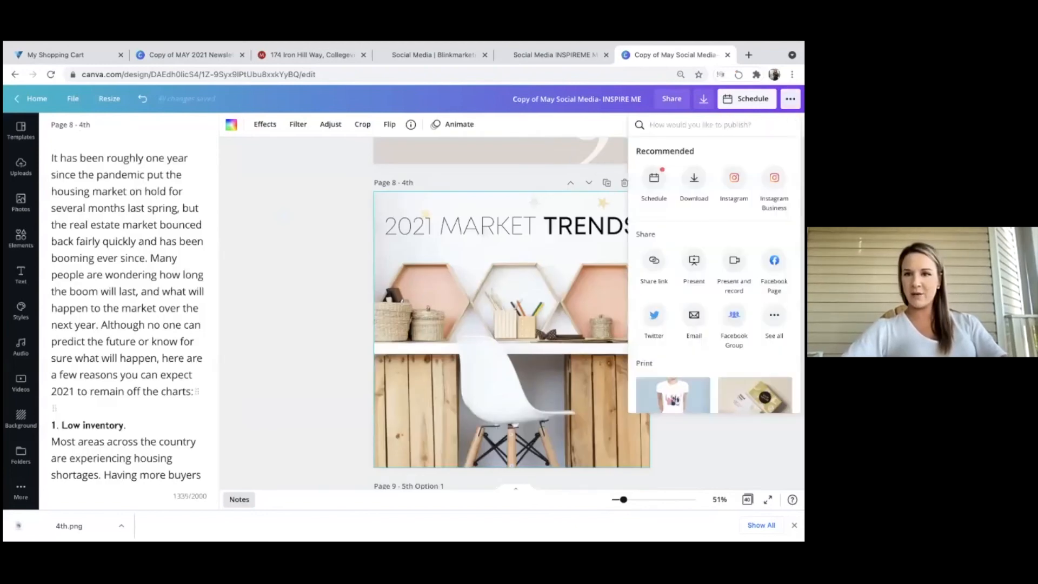
{"action": "left_click", "coordinate": [774, 178]}
{"action": "left_click", "coordinate": [714, 154]}
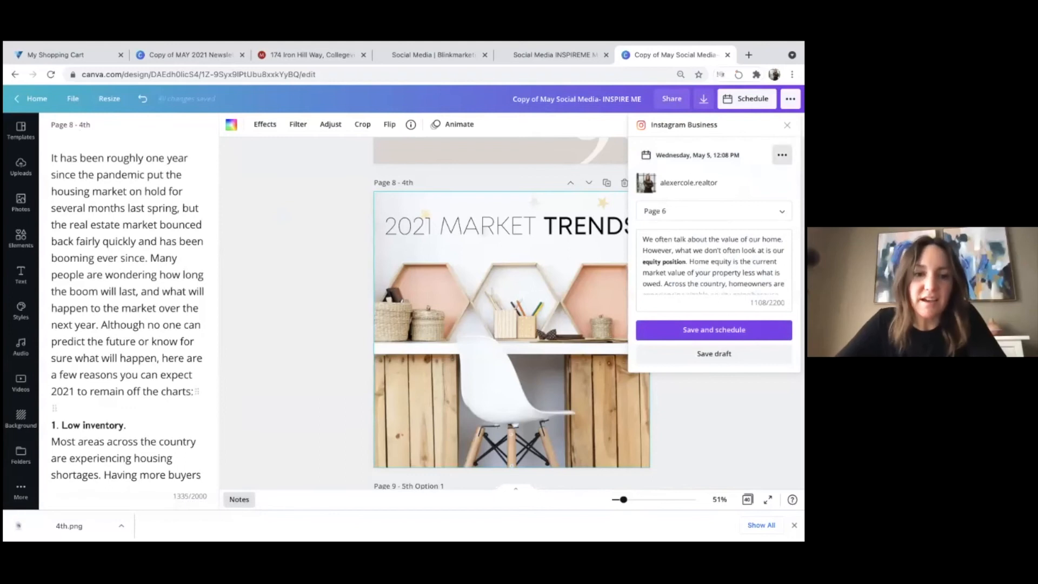
Reschedule the post to Tuesday, May 4 at 12:08 PM and view it in the Content Planner.
{"action": "left_click", "coordinate": [782, 155]}
{"action": "left_click", "coordinate": [742, 181]}
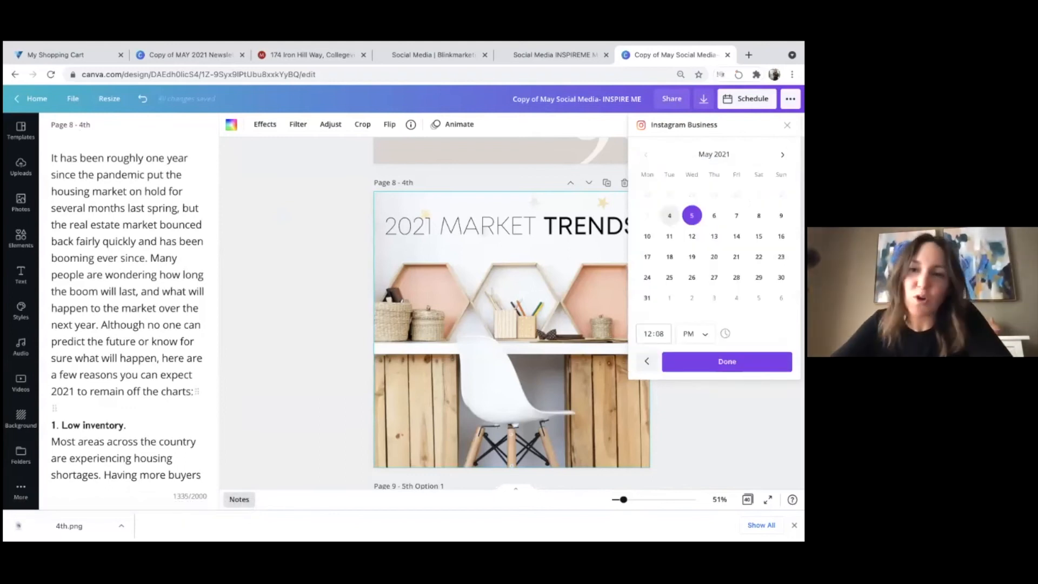
{"action": "left_click", "coordinate": [669, 215]}
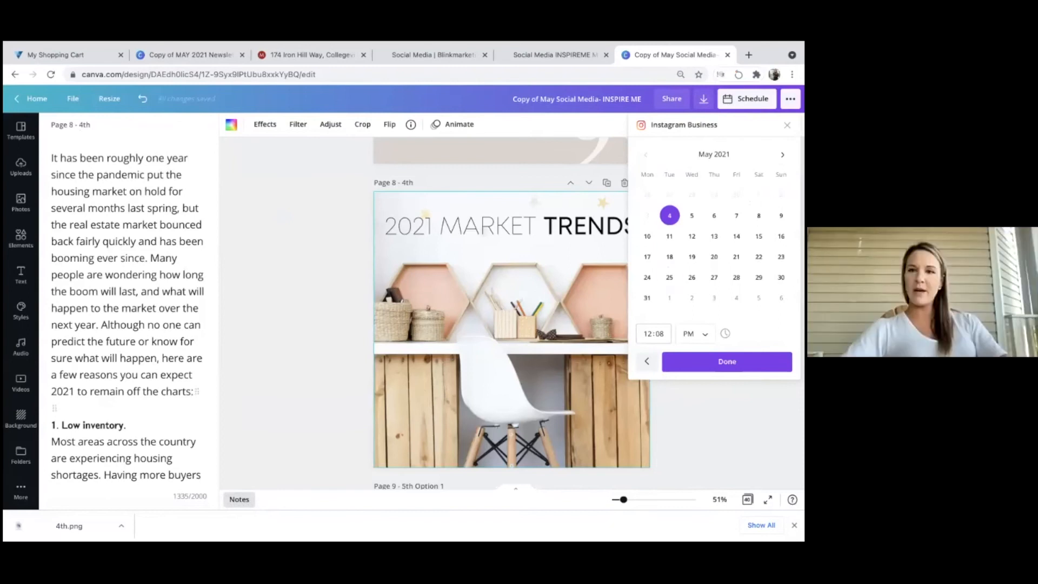
{"action": "left_click", "coordinate": [727, 361]}
{"action": "left_click", "coordinate": [714, 329]}
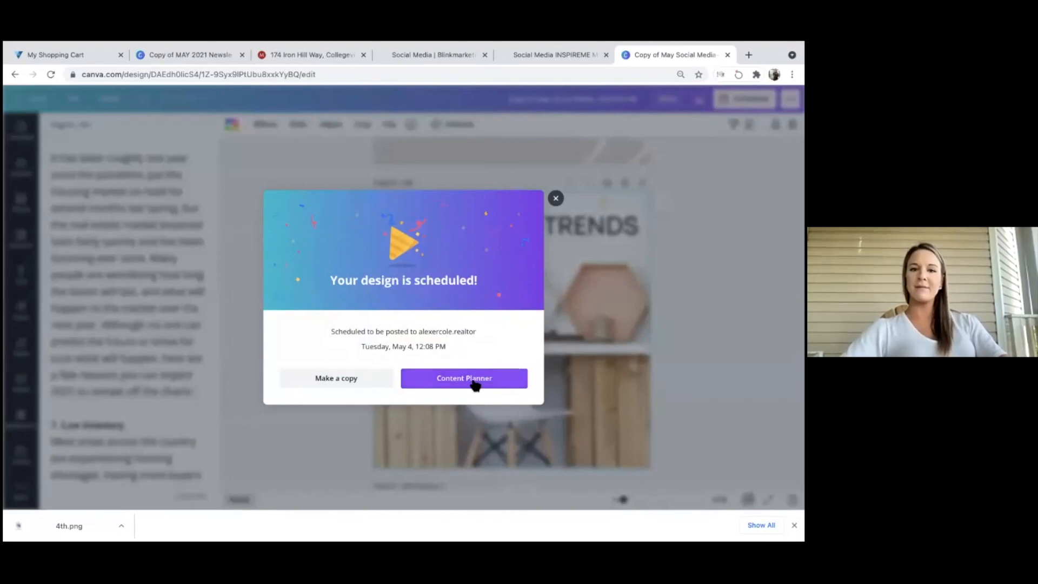
{"action": "left_click", "coordinate": [475, 384]}
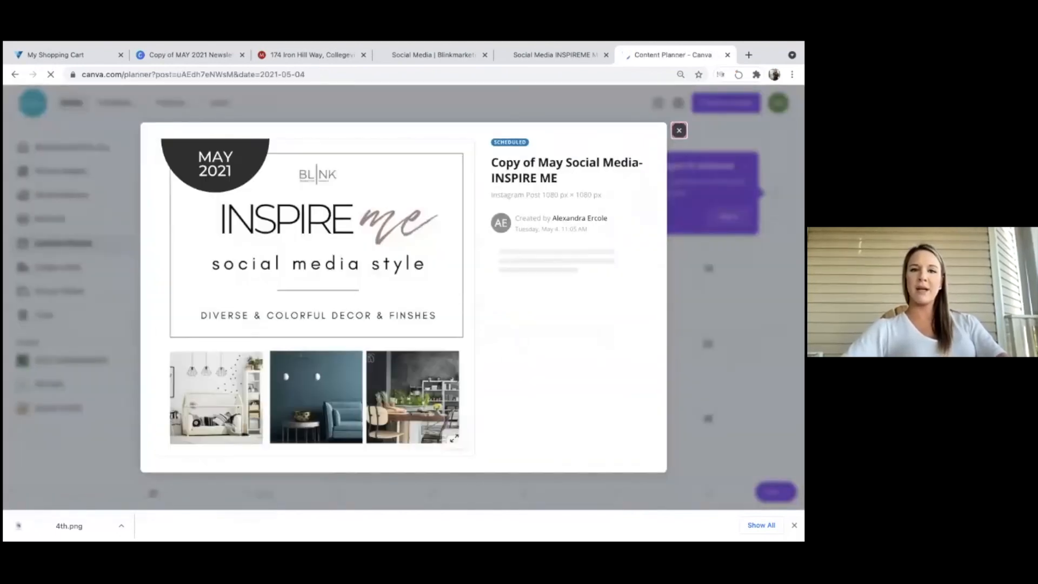
Close the post details to reveal the May calendar with the Instagram post on the 4th.
{"action": "left_click", "coordinate": [679, 130]}
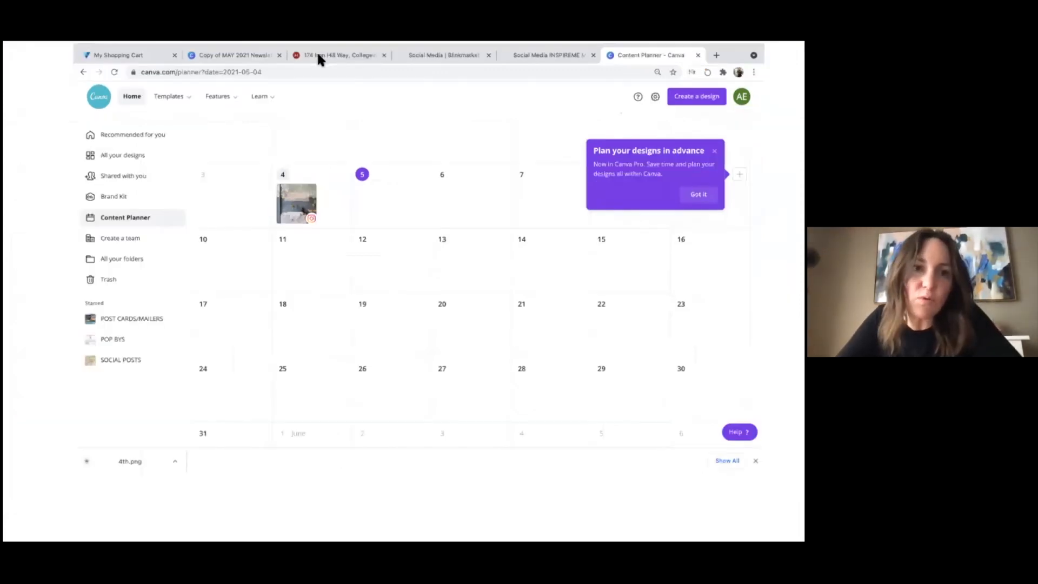
{"action": "mouse_move", "coordinate": [417, 48]}
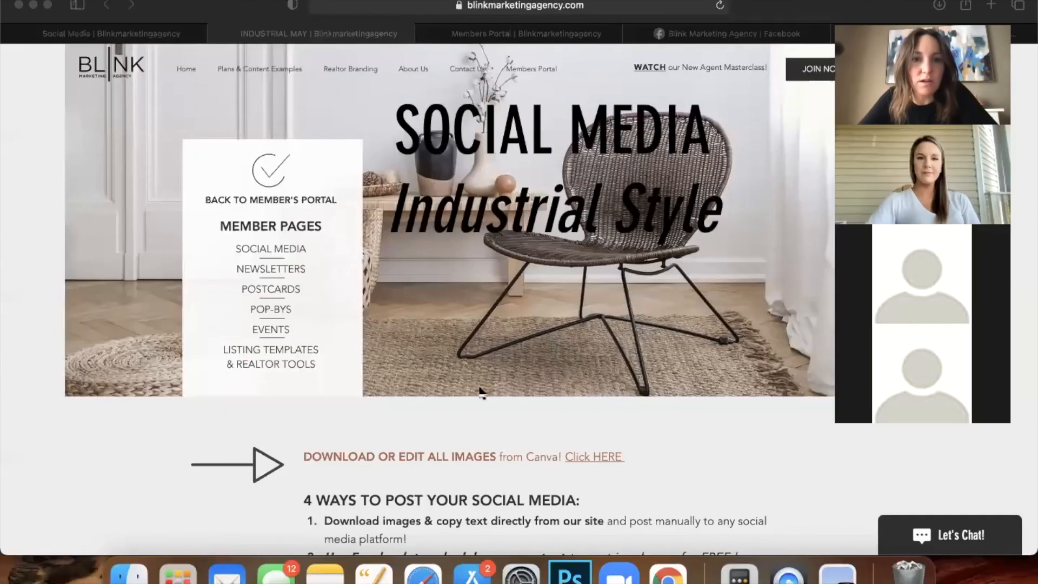
Open the full-size MAY 2 image, then return to the INDUSTRIAL MAY posts page.
{"action": "scroll", "coordinate": [481, 392], "scroll_direction": "down", "scroll_amount": 5}
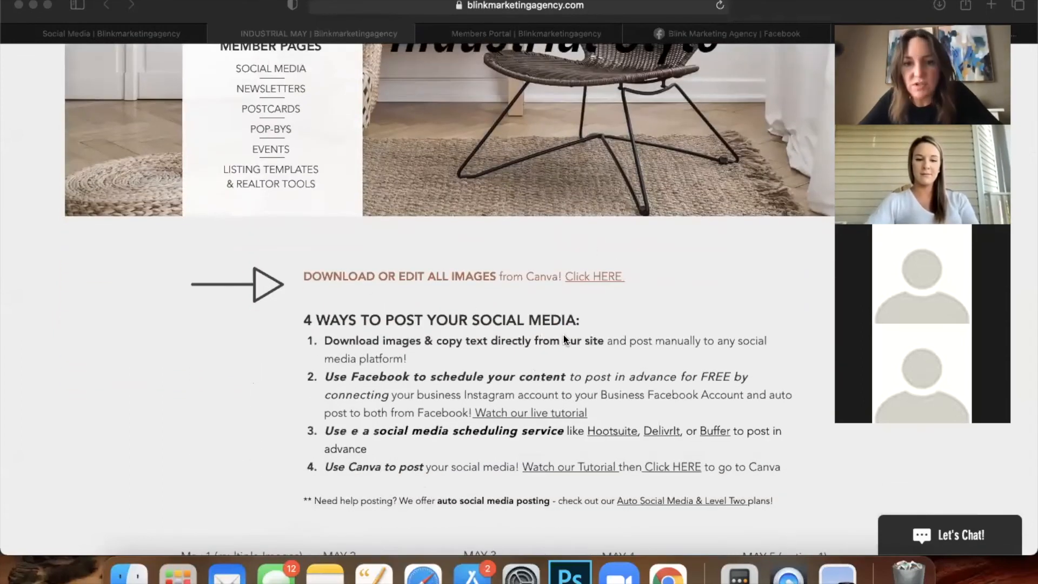
{"action": "scroll", "coordinate": [564, 339], "scroll_direction": "down", "scroll_amount": 10}
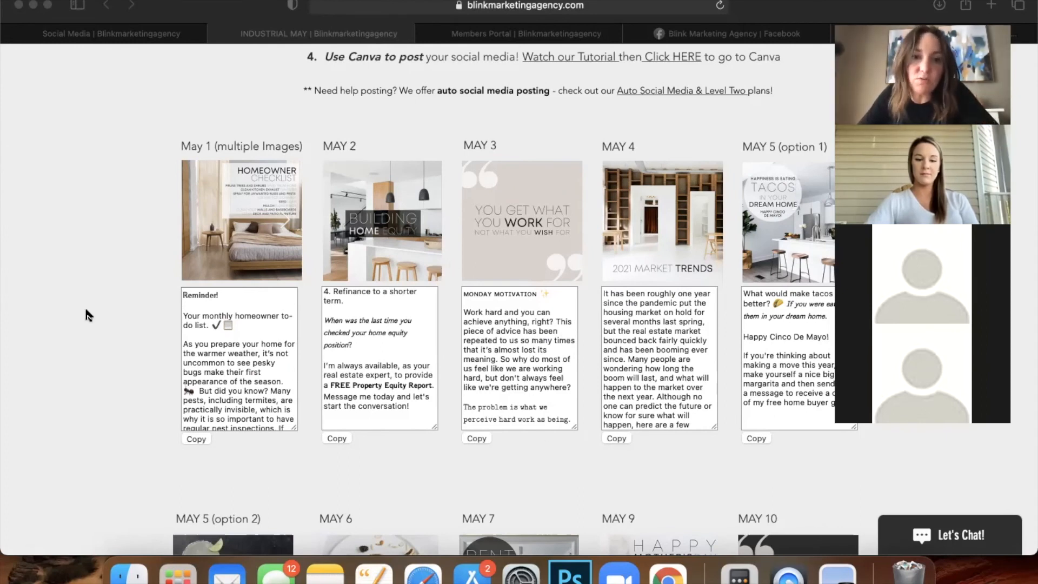
{"action": "scroll", "coordinate": [85, 313], "scroll_direction": "up", "scroll_amount": 1}
{"action": "scroll", "coordinate": [85, 313], "scroll_direction": "down", "scroll_amount": 3}
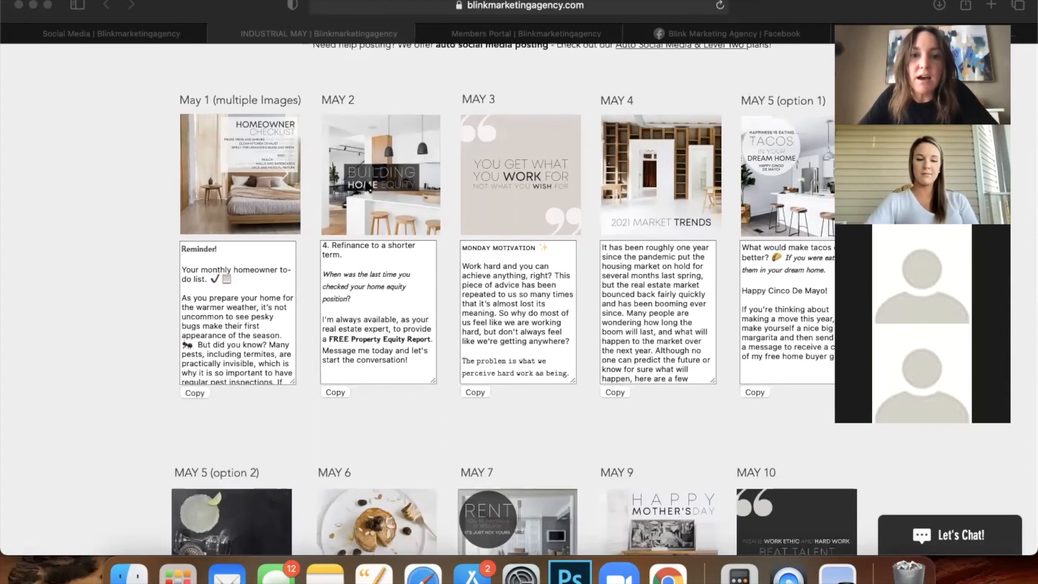
{"action": "left_click", "coordinate": [96, 209]}
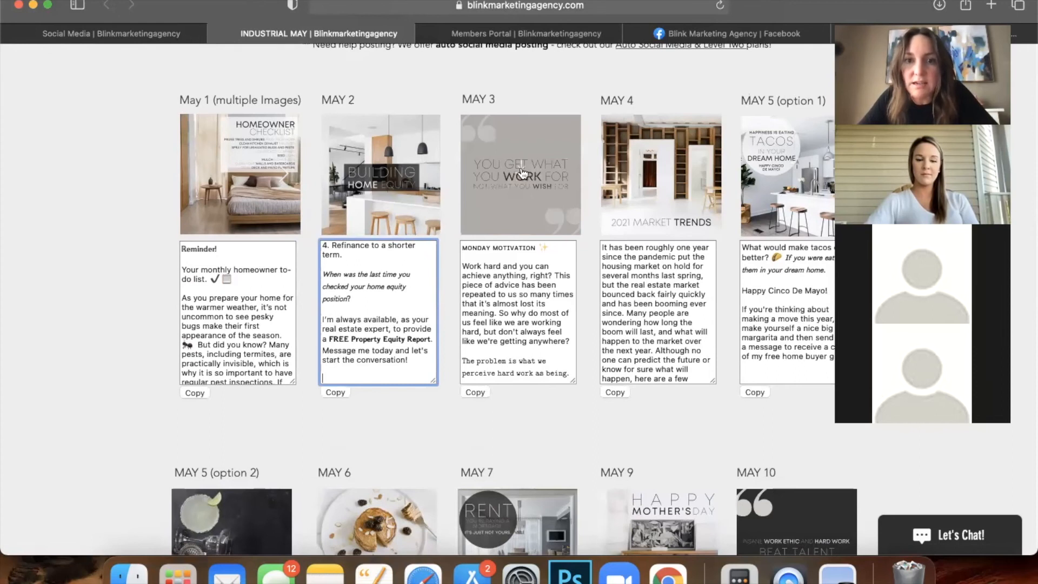
{"action": "left_click", "coordinate": [383, 171]}
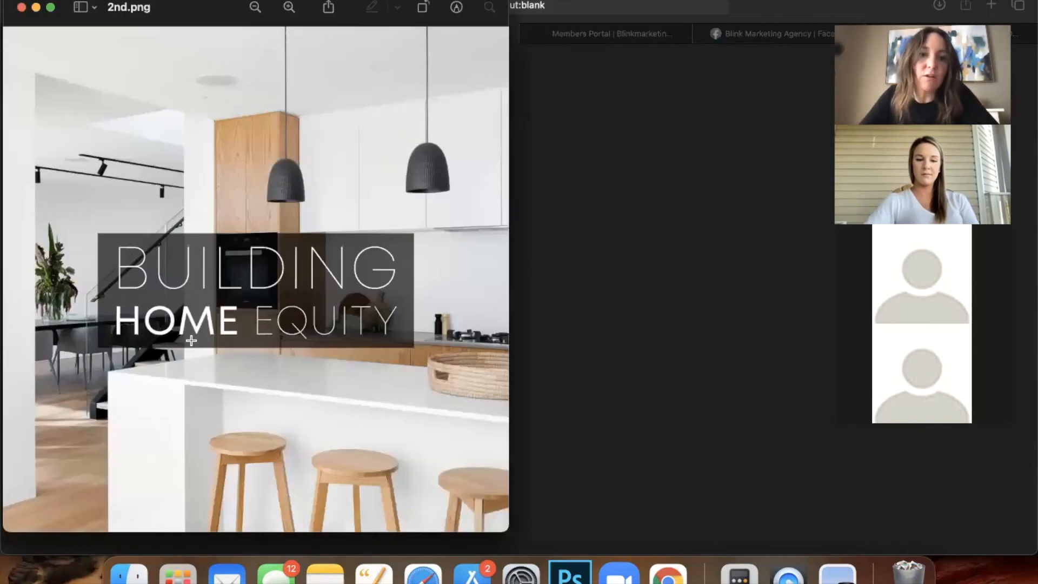
{"action": "left_click", "coordinate": [789, 5]}
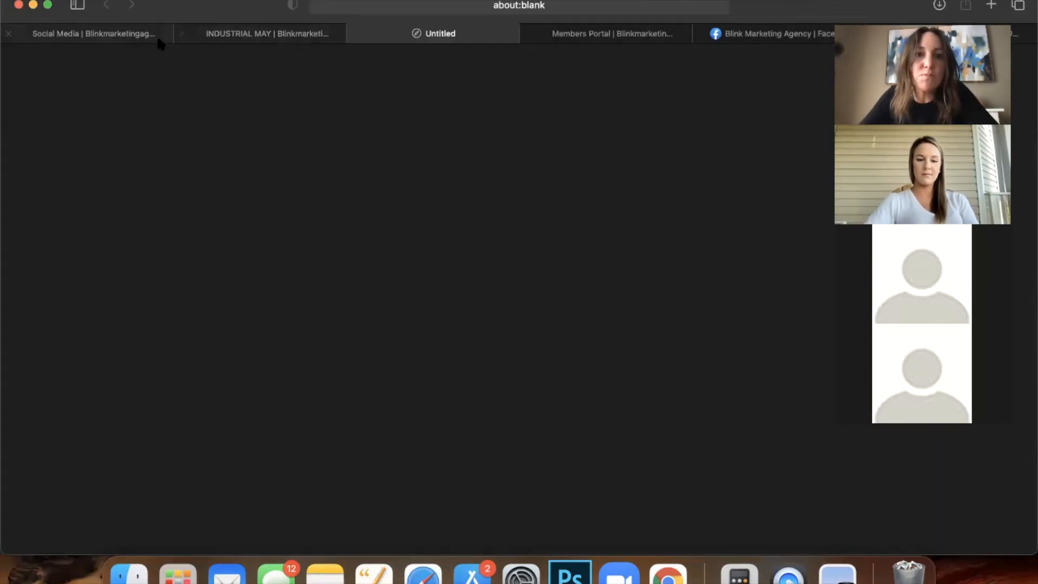
{"action": "left_click", "coordinate": [205, 34]}
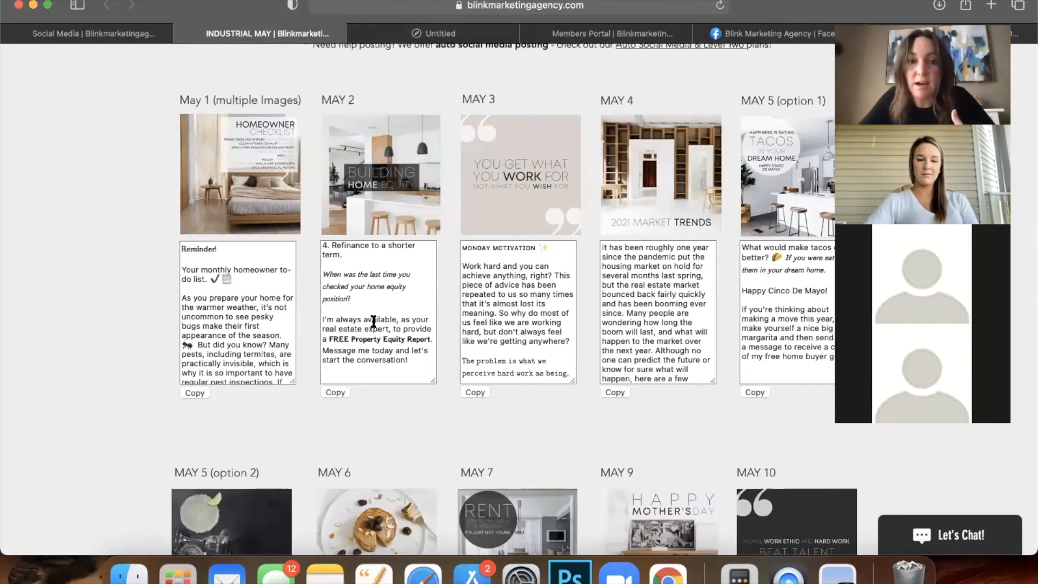
Append #ChesterCountyRealtor and, on a new line, four 🎉 emojis to the MAY 2 caption.
{"action": "scroll", "coordinate": [371, 324], "scroll_direction": "up", "scroll_amount": 5}
{"action": "scroll", "coordinate": [371, 325], "scroll_direction": "up", "scroll_amount": 2}
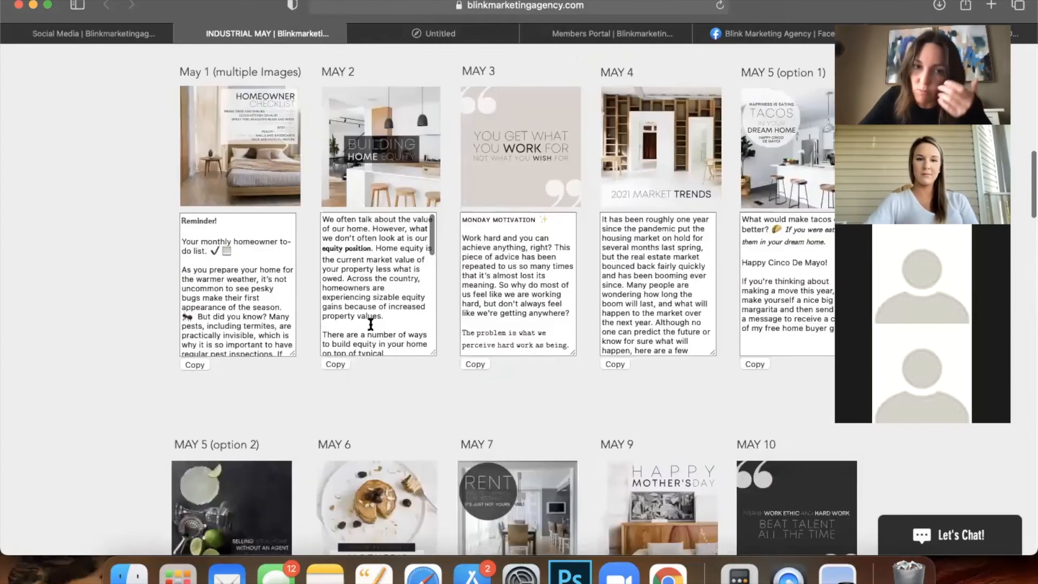
{"action": "scroll", "coordinate": [371, 324], "scroll_direction": "down", "scroll_amount": 10}
{"action": "scroll", "coordinate": [370, 325], "scroll_direction": "up", "scroll_amount": 8}
{"action": "scroll", "coordinate": [370, 331], "scroll_direction": "up", "scroll_amount": 1}
{"action": "scroll", "coordinate": [384, 214], "scroll_direction": "down", "scroll_amount": 8}
{"action": "scroll", "coordinate": [383, 214], "scroll_direction": "down", "scroll_amount": 3}
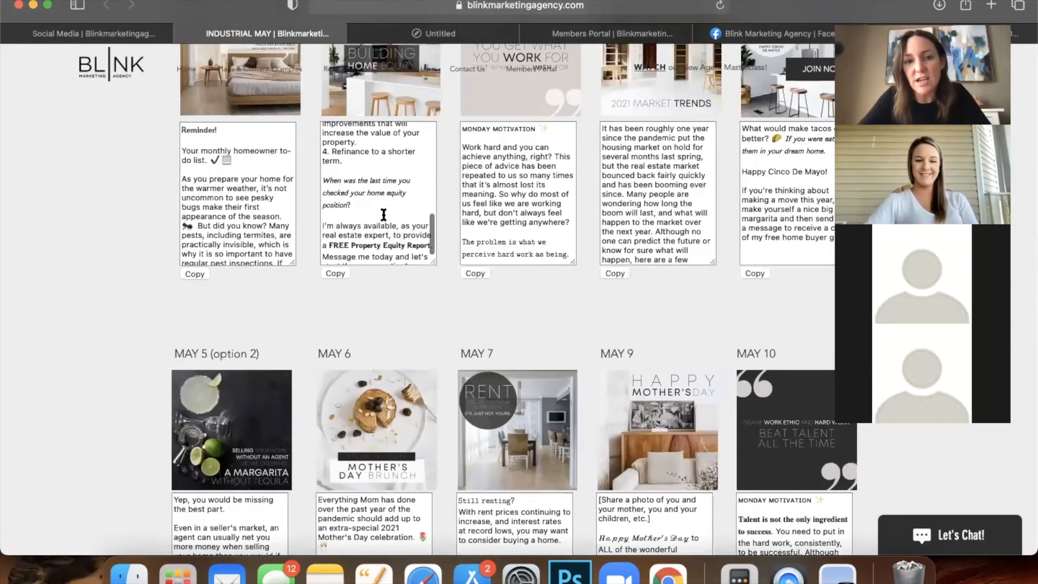
{"action": "scroll", "coordinate": [381, 216], "scroll_direction": "down", "scroll_amount": 2}
{"action": "left_click", "coordinate": [380, 221]}
{"action": "type", "text": "#Chest"}
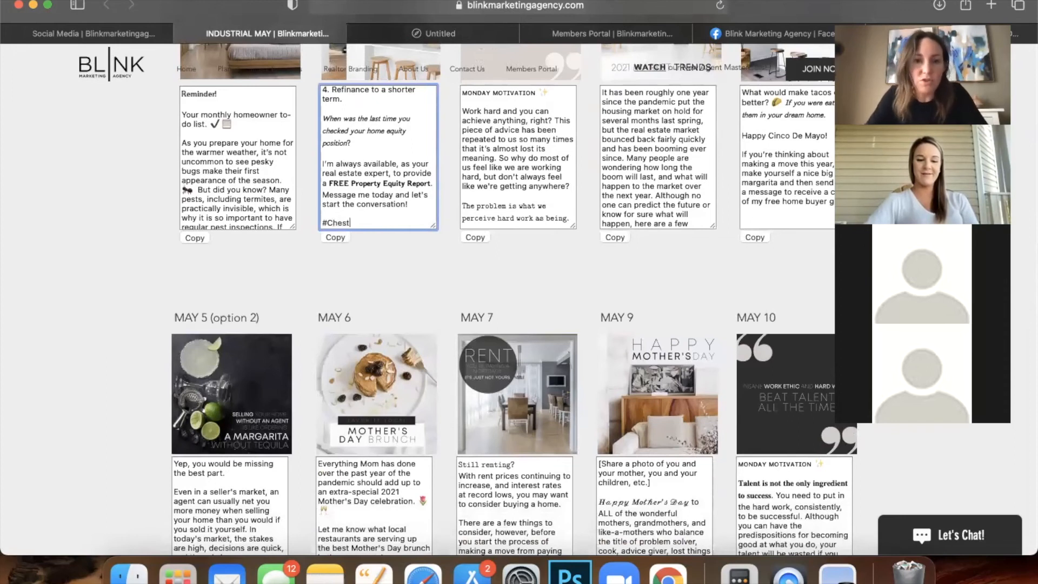
{"action": "type", "text": "erCountyRealtor"}
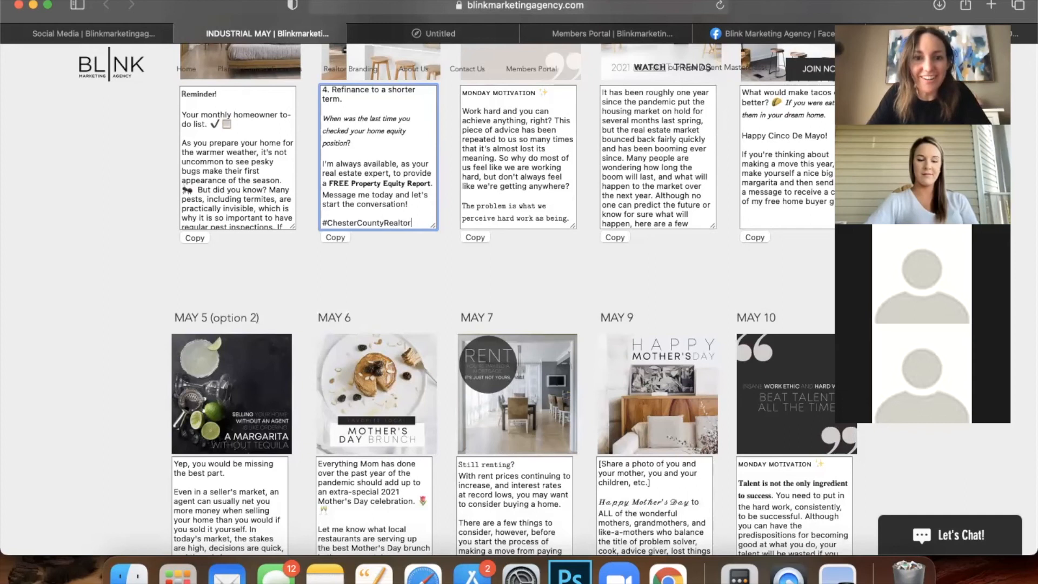
{"action": "key", "text": "Return"}
{"action": "type", "text": "🎉🎉🎉🎉"}
Copy the updated MAY 2 caption to the clipboard.
{"action": "scroll", "coordinate": [416, 153], "scroll_direction": "up", "scroll_amount": 3}
{"action": "scroll", "coordinate": [415, 153], "scroll_direction": "down", "scroll_amount": 5}
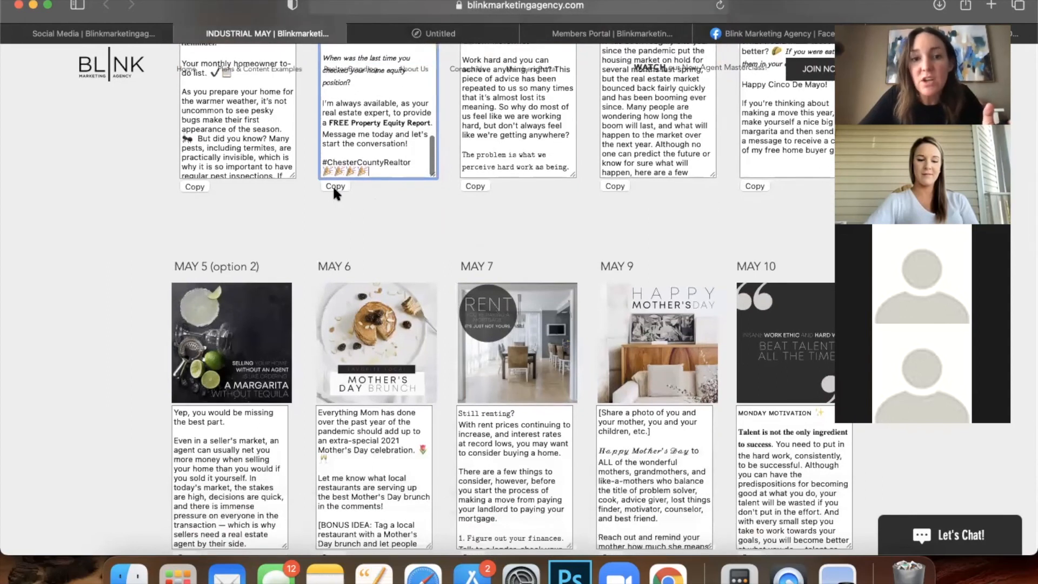
{"action": "left_click", "coordinate": [335, 186]}
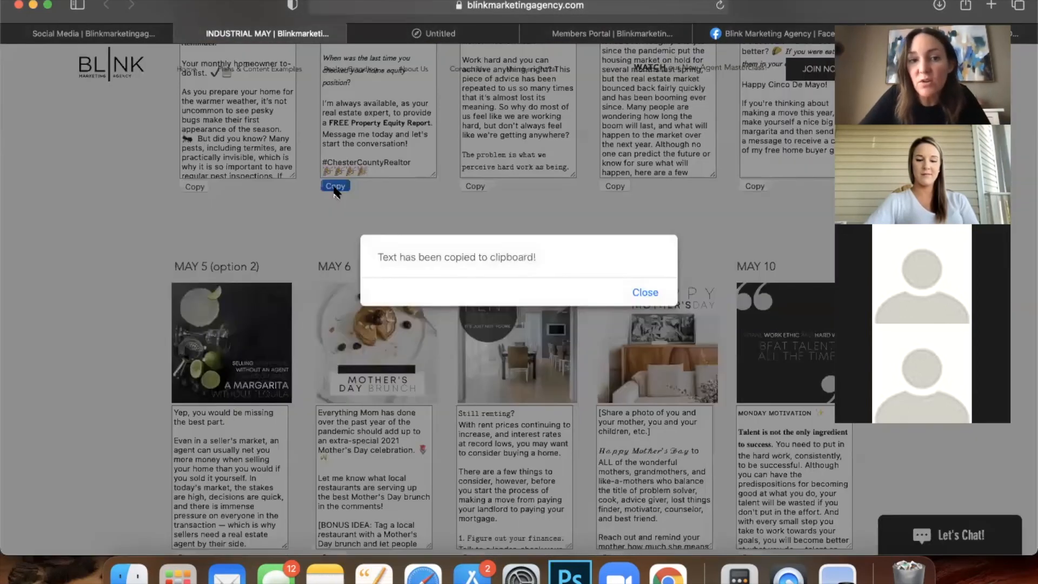
{"action": "left_click", "coordinate": [644, 293]}
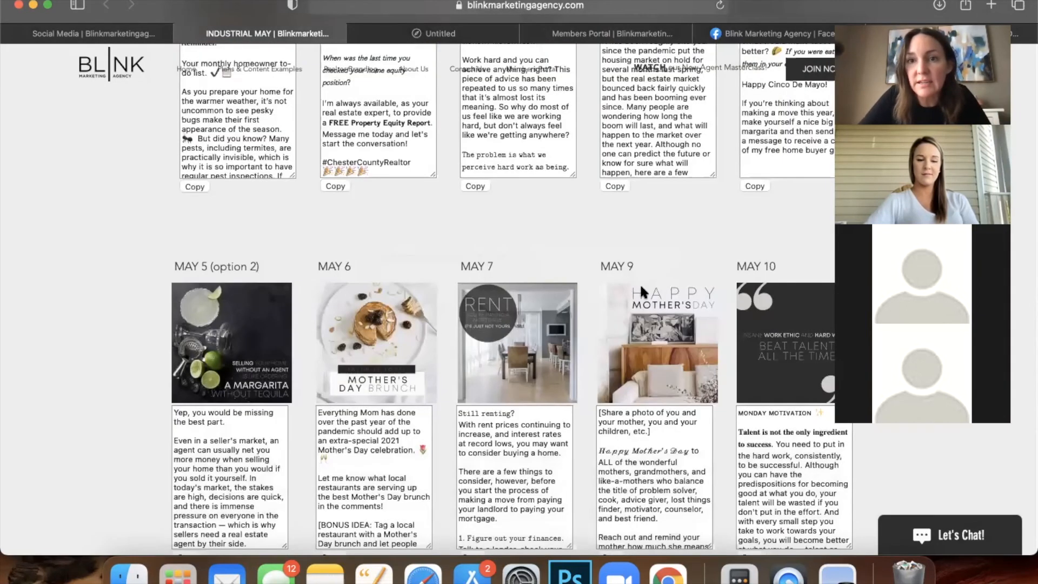
{"action": "left_click", "coordinate": [774, 34]}
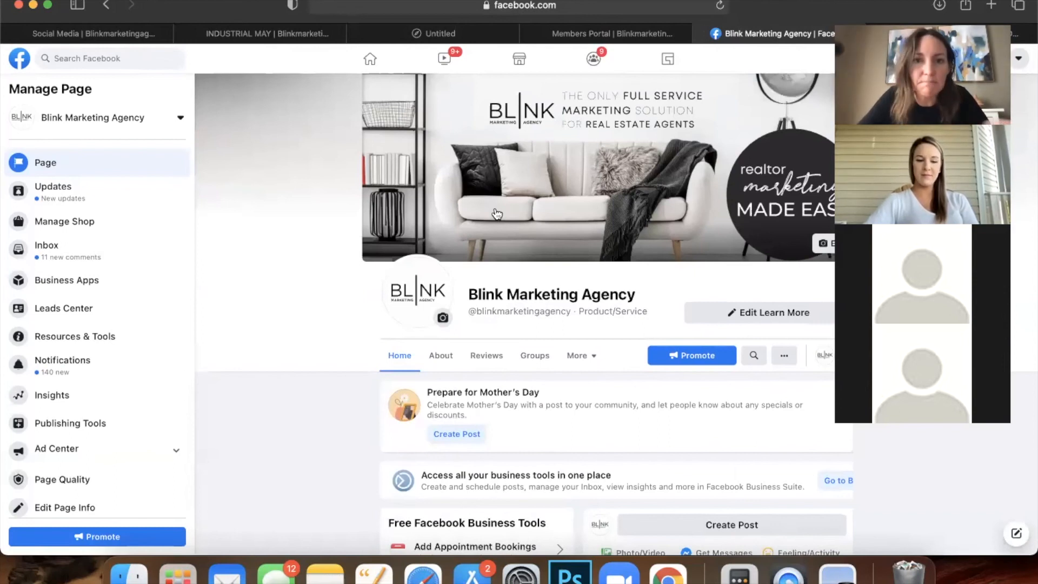
Open Publishing Tools from the Blink Marketing Agency page's Manage Page sidebar.
{"action": "scroll", "coordinate": [497, 214], "scroll_direction": "down", "scroll_amount": 3}
{"action": "scroll", "coordinate": [496, 213], "scroll_direction": "down", "scroll_amount": 1}
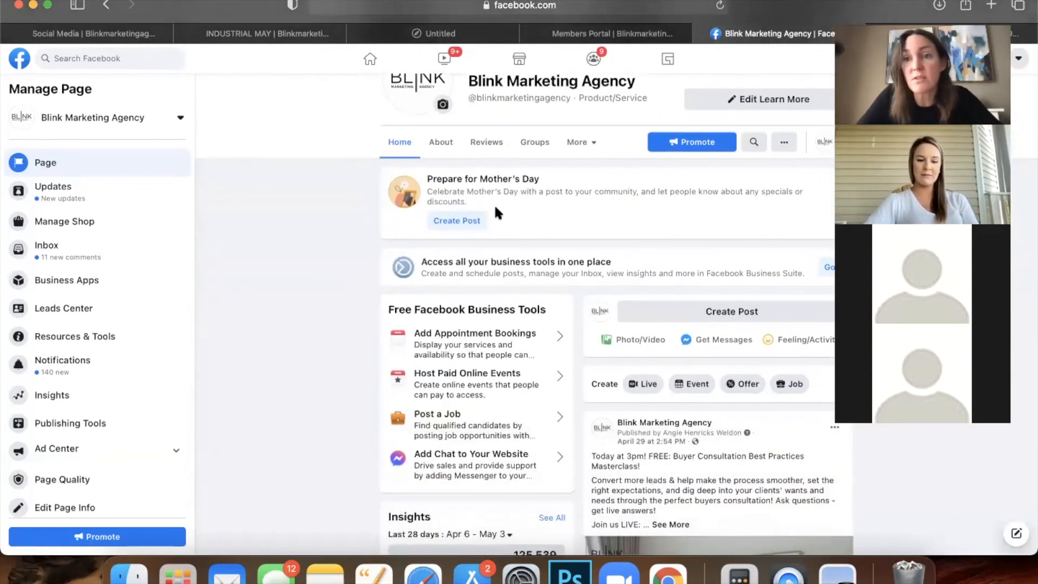
{"action": "scroll", "coordinate": [495, 203], "scroll_direction": "up", "scroll_amount": 4}
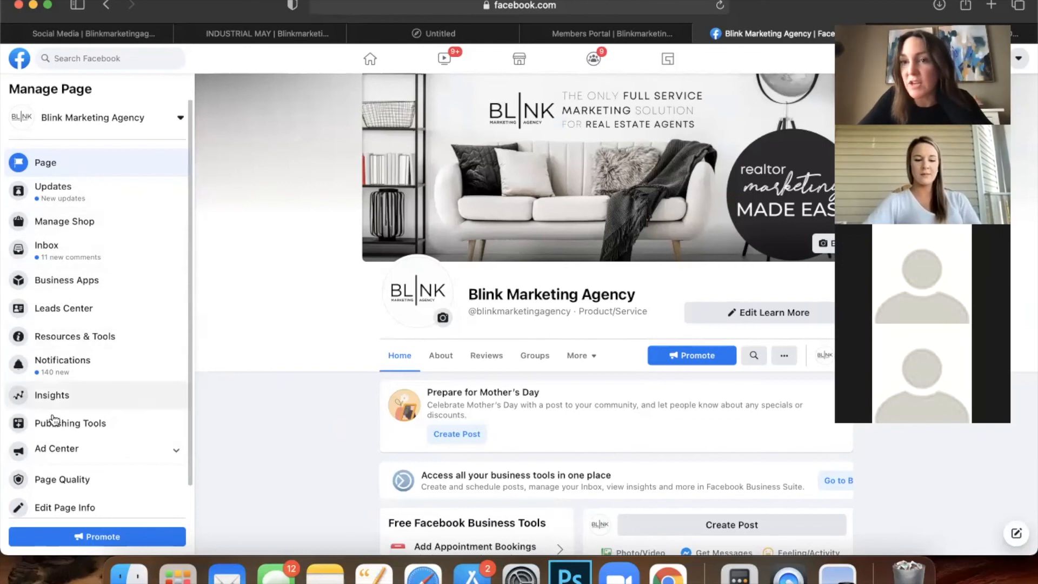
{"action": "scroll", "coordinate": [48, 446], "scroll_direction": "down", "scroll_amount": 1}
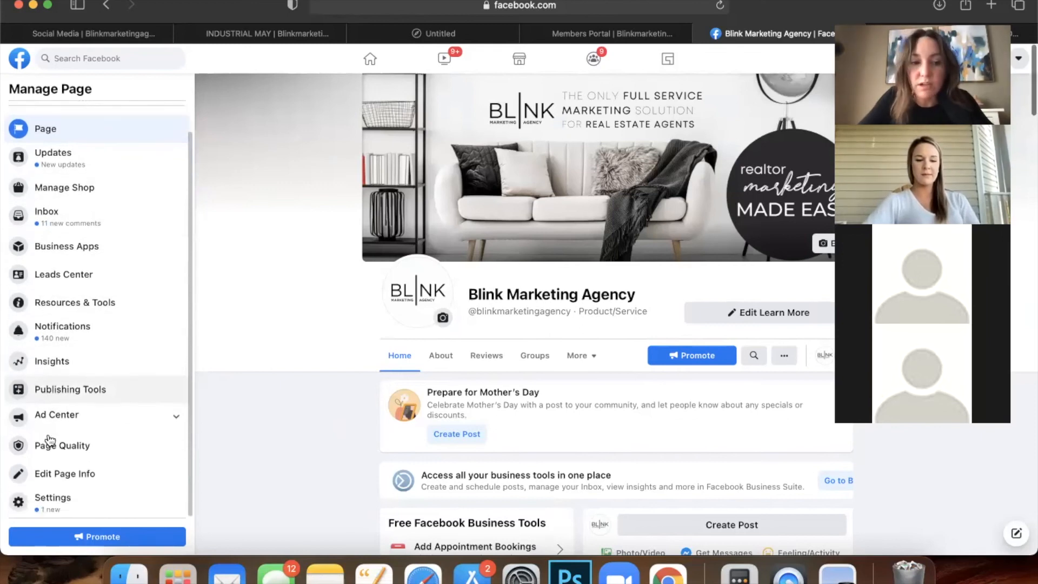
{"action": "left_click", "coordinate": [50, 393]}
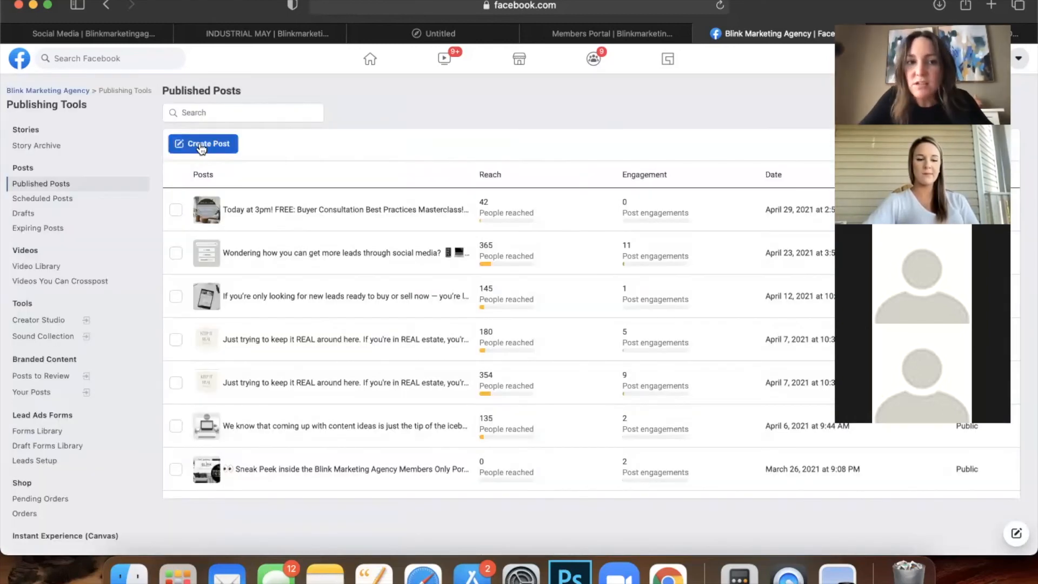
Start a new post and paste the copied home equity caption.
{"action": "left_click", "coordinate": [201, 145]}
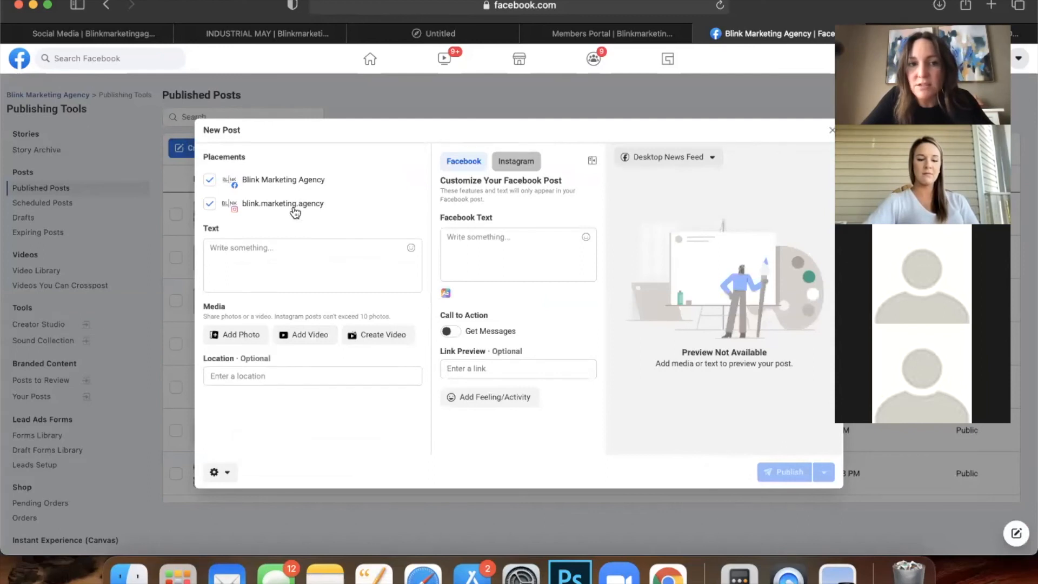
{"action": "left_click", "coordinate": [232, 251]}
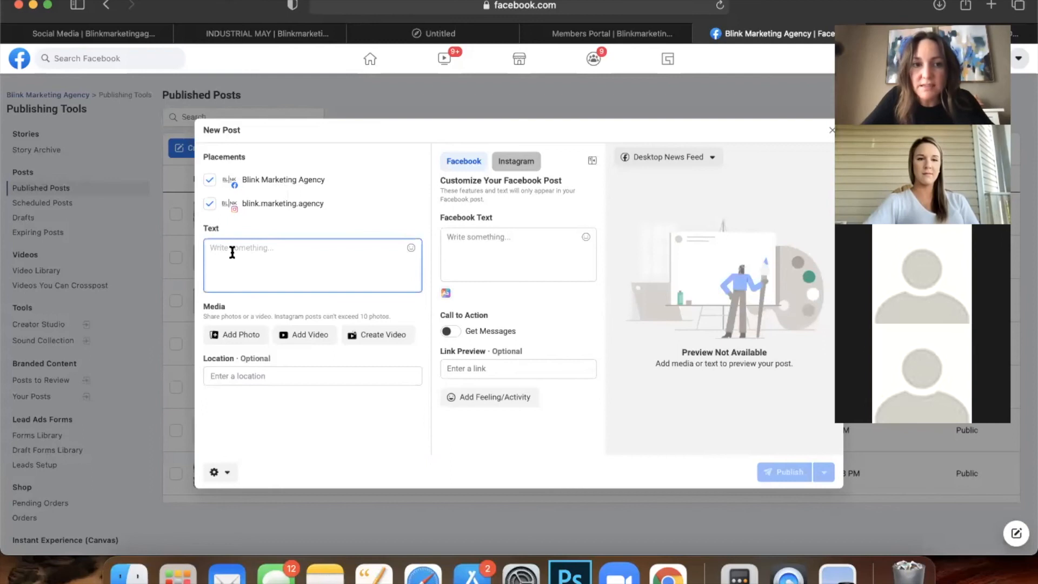
{"action": "key", "text": "cmd+v"}
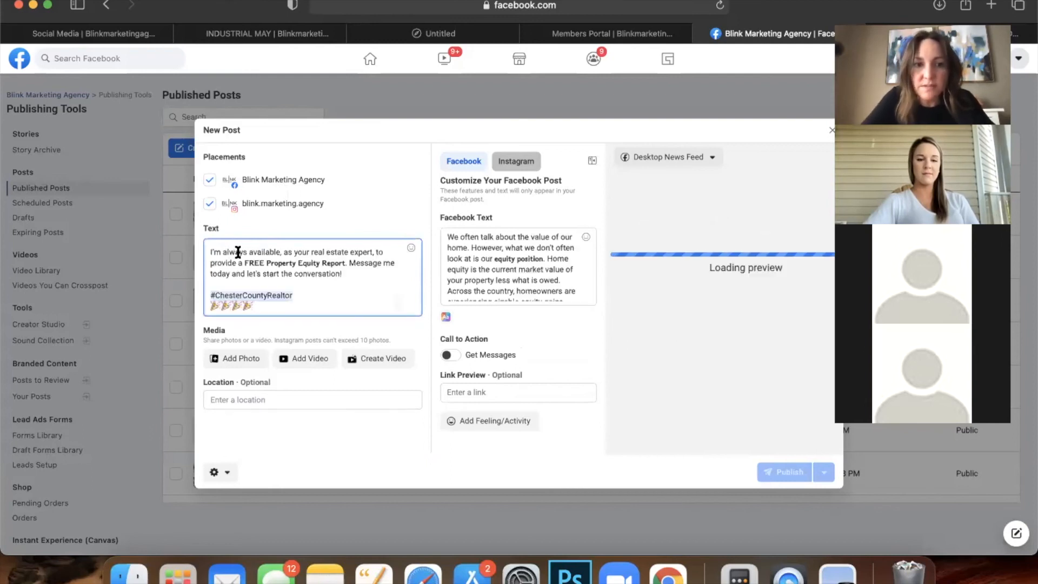
{"action": "scroll", "coordinate": [279, 267], "scroll_direction": "up", "scroll_amount": 3}
{"action": "scroll", "coordinate": [279, 267], "scroll_direction": "down", "scroll_amount": 3}
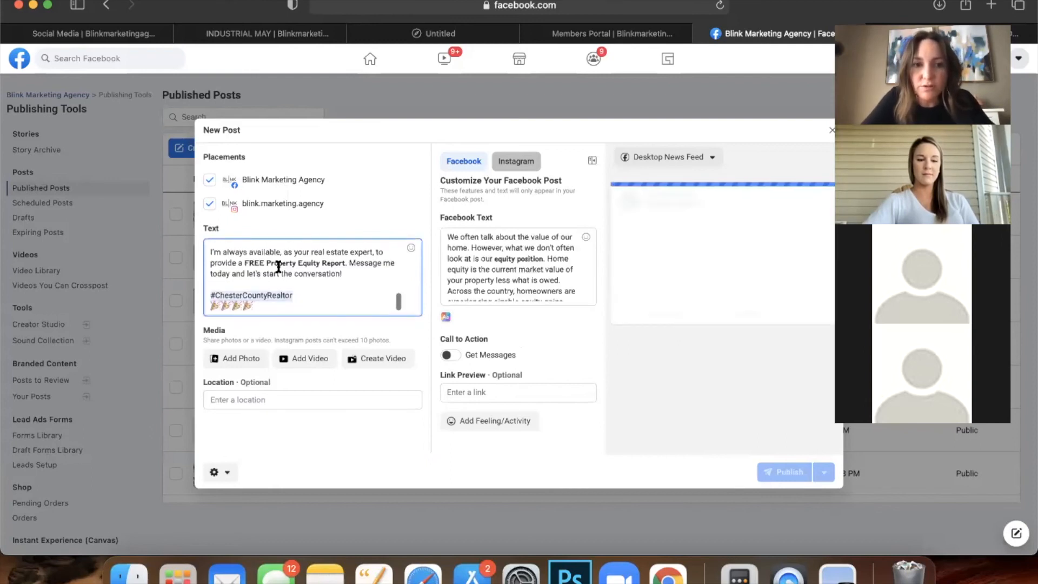
{"action": "scroll", "coordinate": [279, 267], "scroll_direction": "up", "scroll_amount": 5}
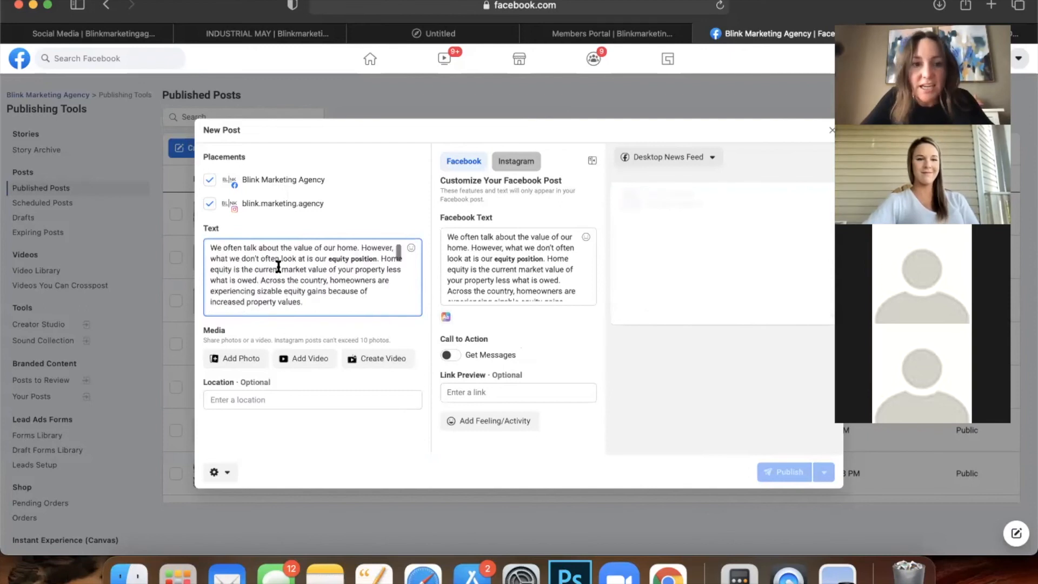
Attach the 2nd.png image and preview the Instagram version of the post.
{"action": "left_click", "coordinate": [229, 359]}
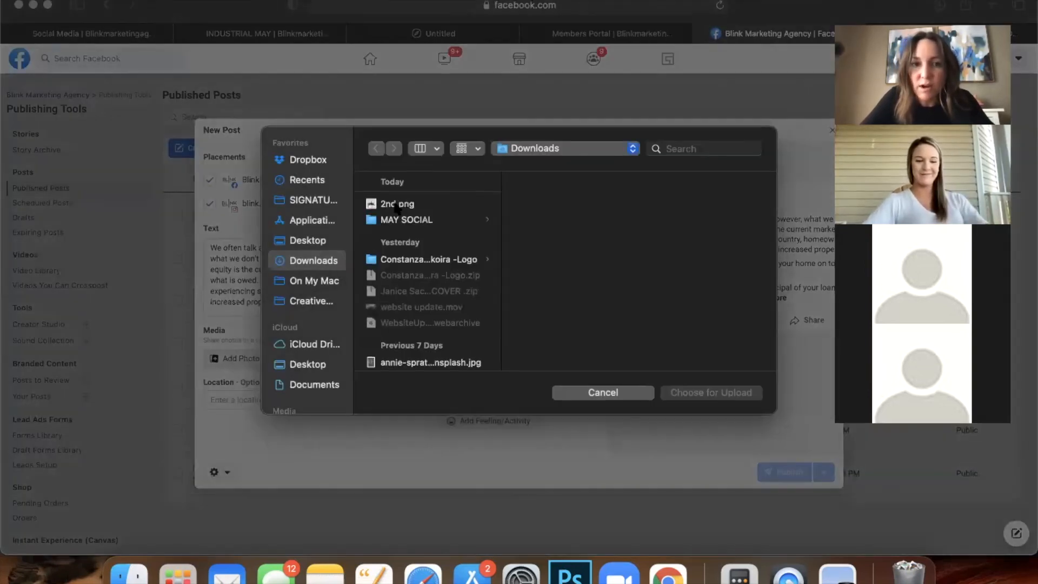
{"action": "left_click", "coordinate": [398, 207]}
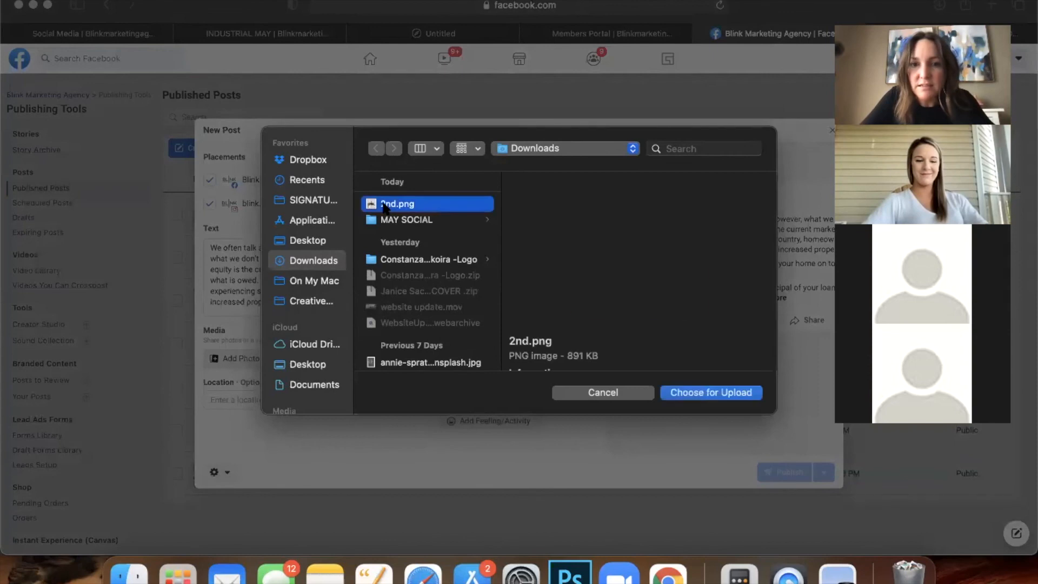
{"action": "left_click", "coordinate": [710, 395]}
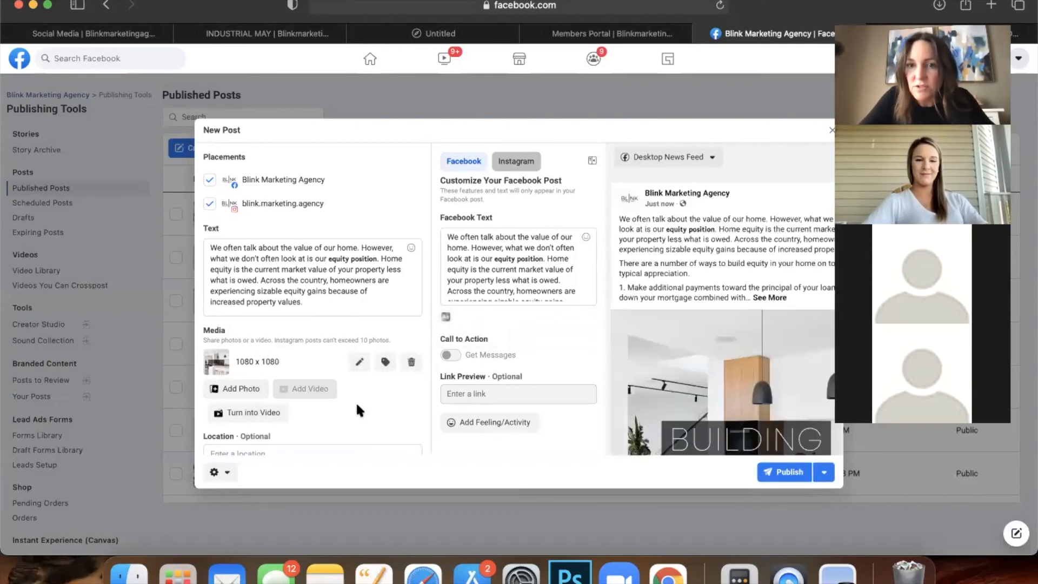
{"action": "left_click", "coordinate": [516, 163]}
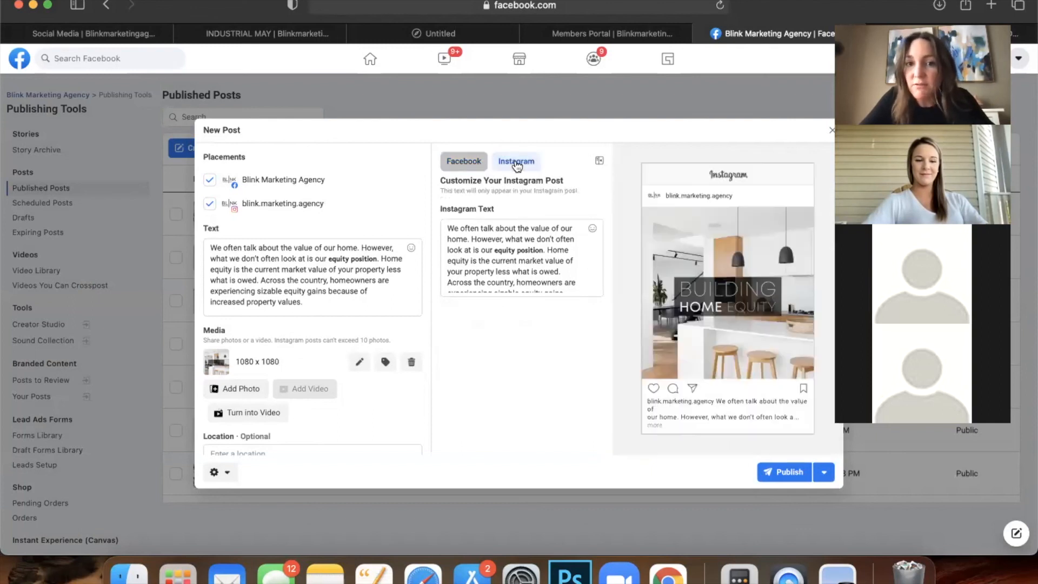
{"action": "left_click", "coordinate": [516, 166]}
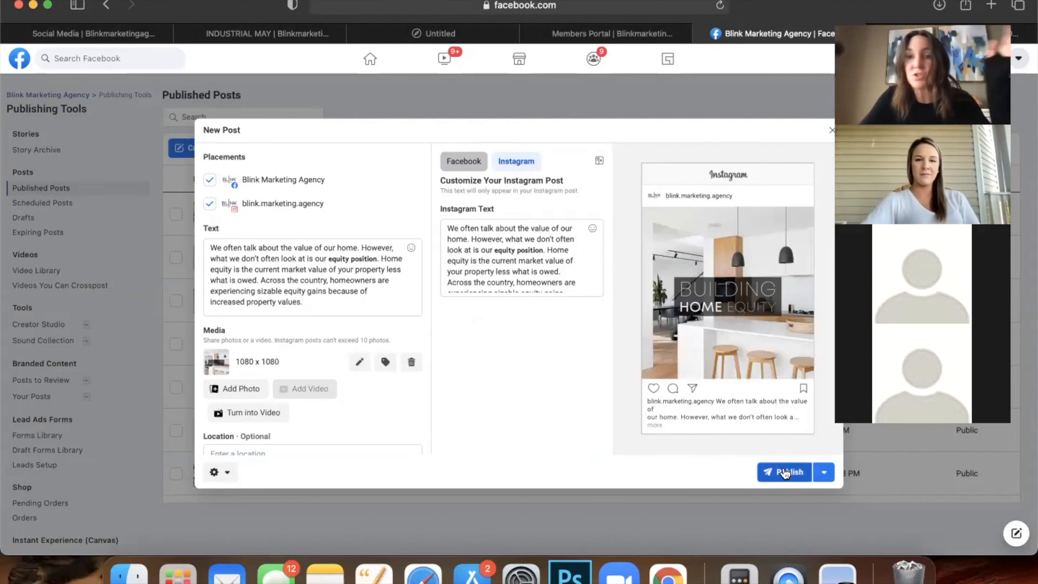
Switch the post to Schedule Post with a May 5, 2021 publish date.
{"action": "left_click", "coordinate": [825, 474]}
{"action": "left_click", "coordinate": [790, 501]}
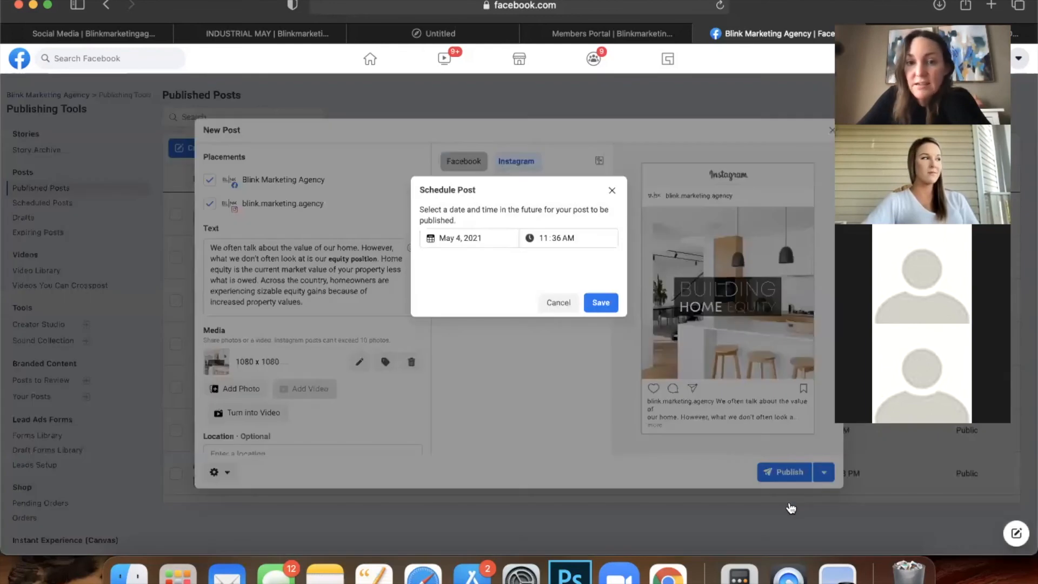
{"action": "left_click", "coordinate": [465, 239]}
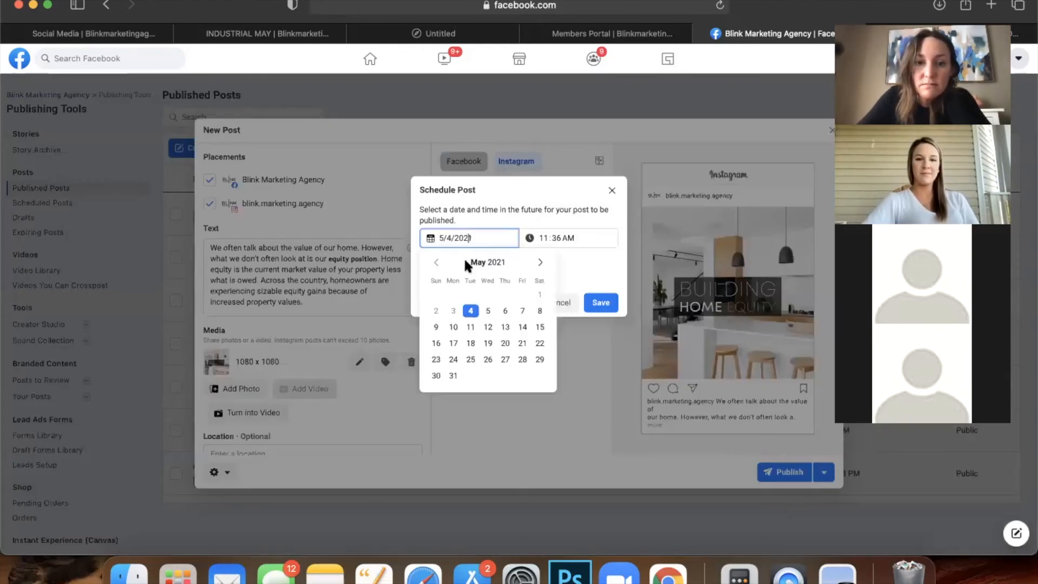
{"action": "left_click", "coordinate": [488, 312]}
{"action": "left_click", "coordinate": [597, 303]}
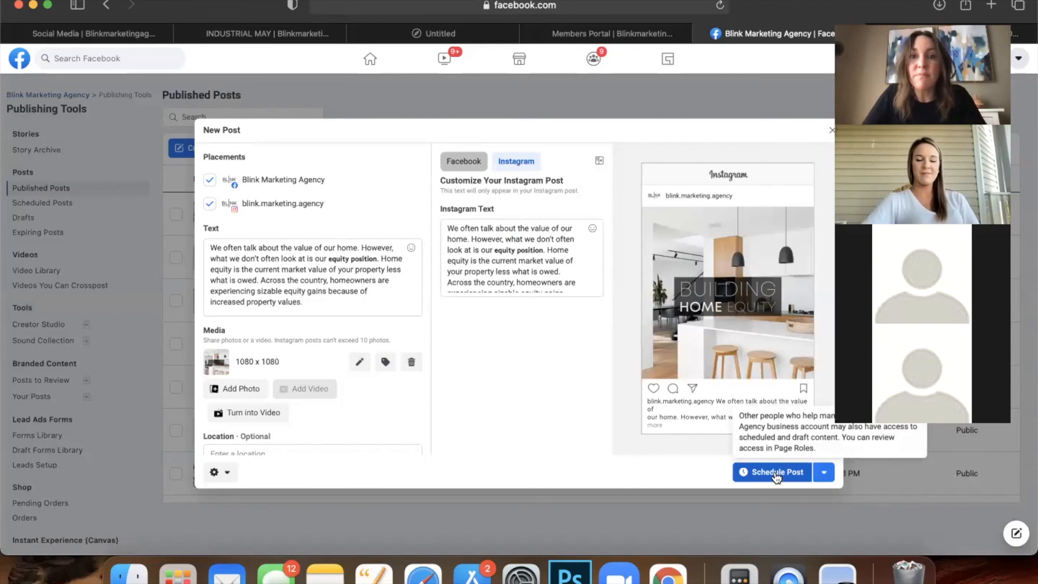
On the INDUSTRIAL MAY page, copy the MAY 3 caption and download the MAY 3 quote image.
{"action": "left_click", "coordinate": [295, 34]}
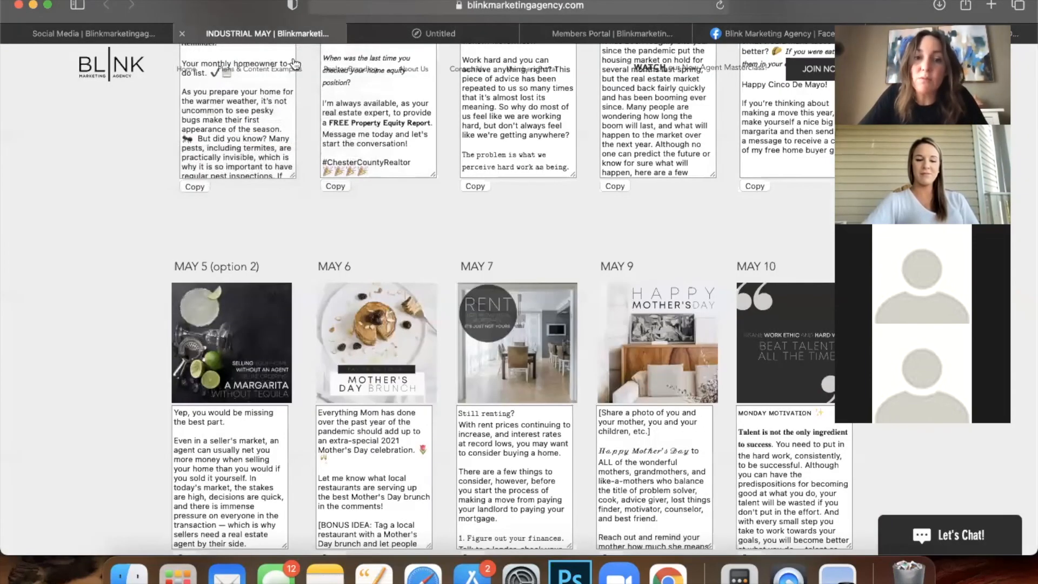
{"action": "scroll", "coordinate": [471, 183], "scroll_direction": "up", "scroll_amount": 5}
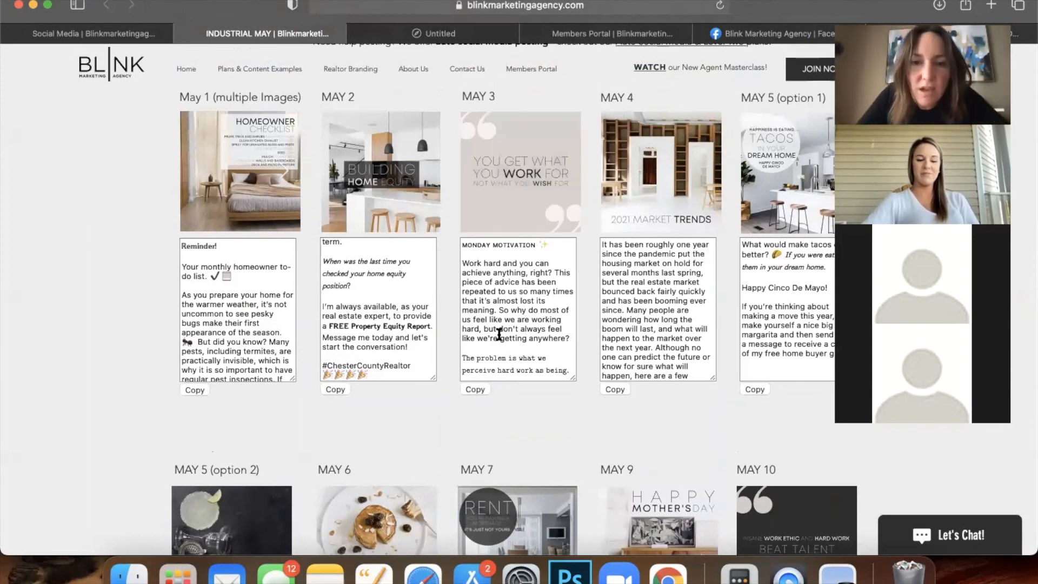
{"action": "scroll", "coordinate": [498, 334], "scroll_direction": "down", "scroll_amount": 3}
{"action": "scroll", "coordinate": [499, 334], "scroll_direction": "down", "scroll_amount": 4}
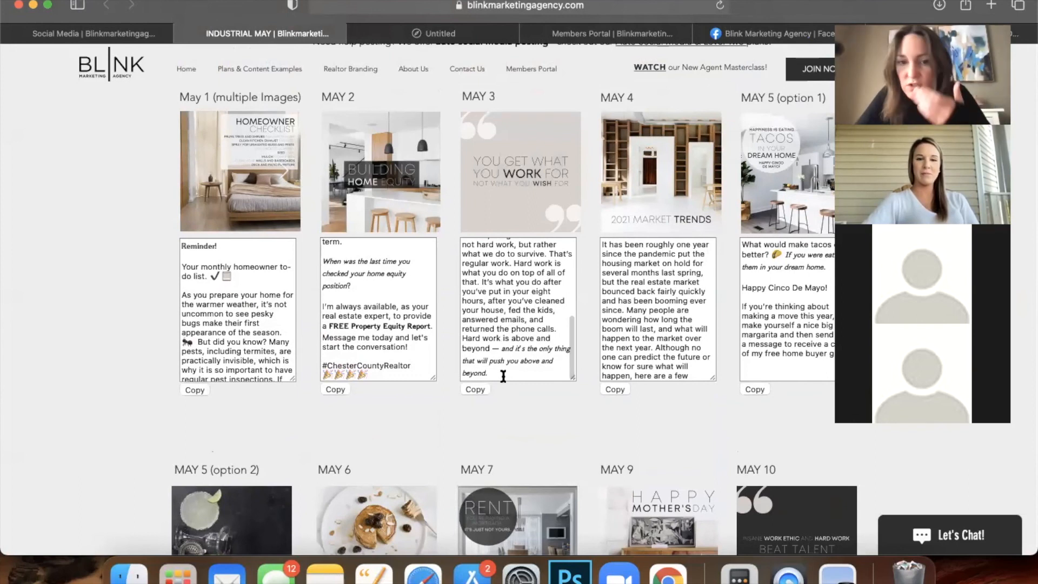
{"action": "left_click", "coordinate": [503, 375]}
{"action": "scroll", "coordinate": [497, 302], "scroll_direction": "up", "scroll_amount": 1}
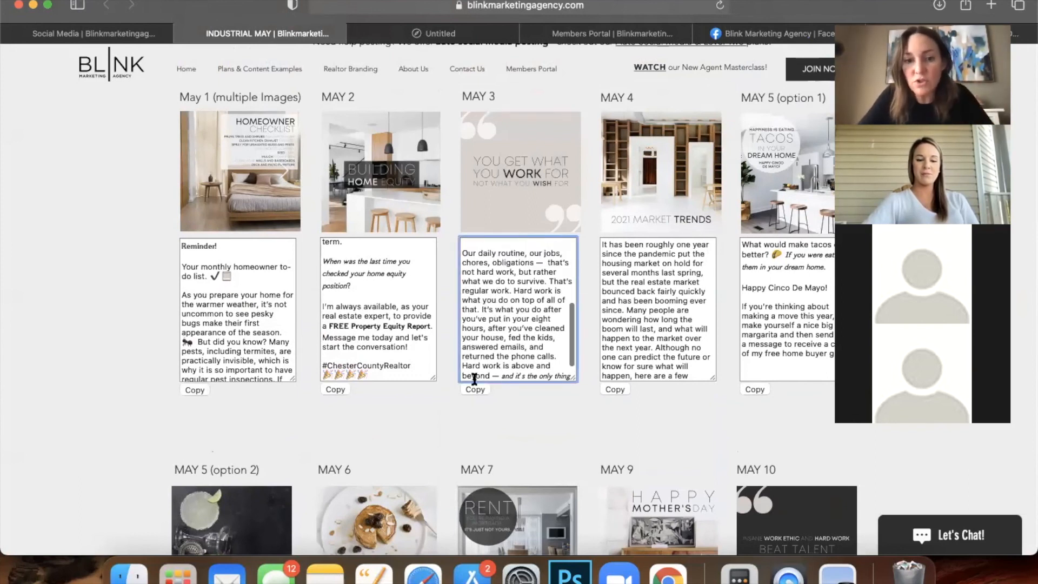
{"action": "left_click", "coordinate": [472, 387]}
{"action": "left_click", "coordinate": [643, 292]}
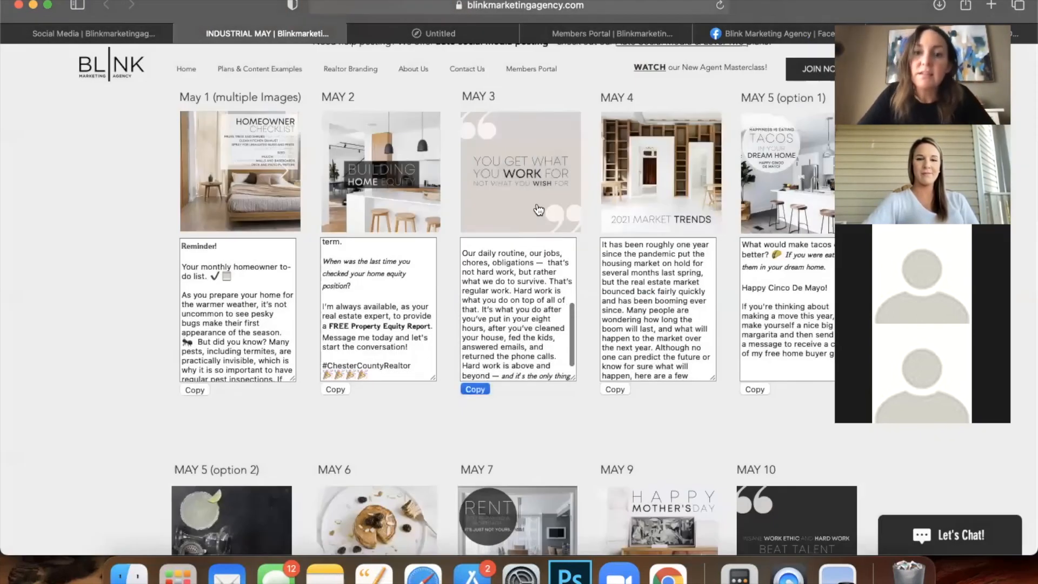
{"action": "left_click", "coordinate": [521, 181]}
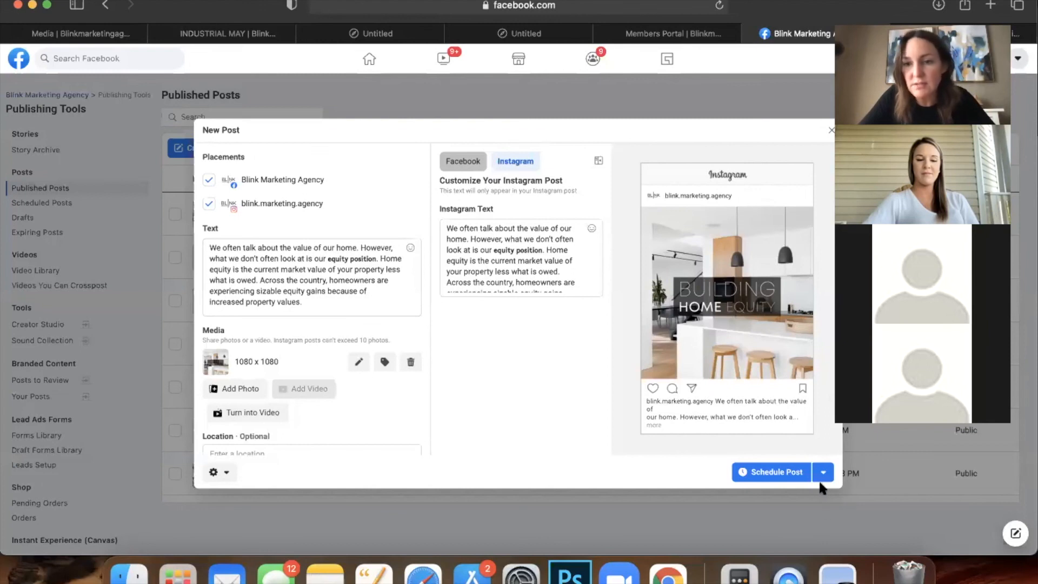
Discard the current draft and start a new post with the pasted MAY 3 caption.
{"action": "left_click", "coordinate": [831, 133]}
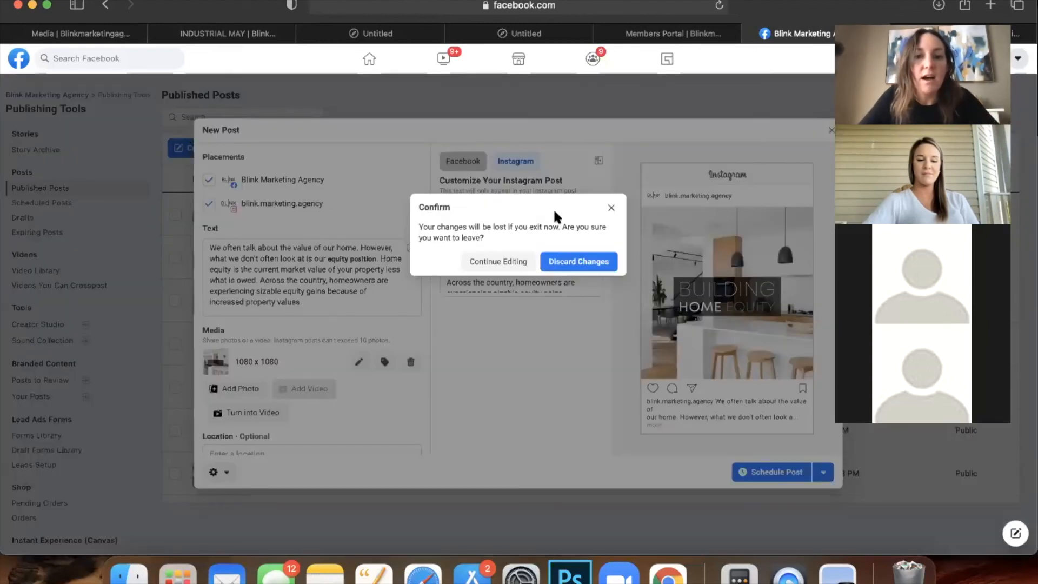
{"action": "left_click", "coordinate": [568, 262]}
{"action": "left_click", "coordinate": [199, 146]}
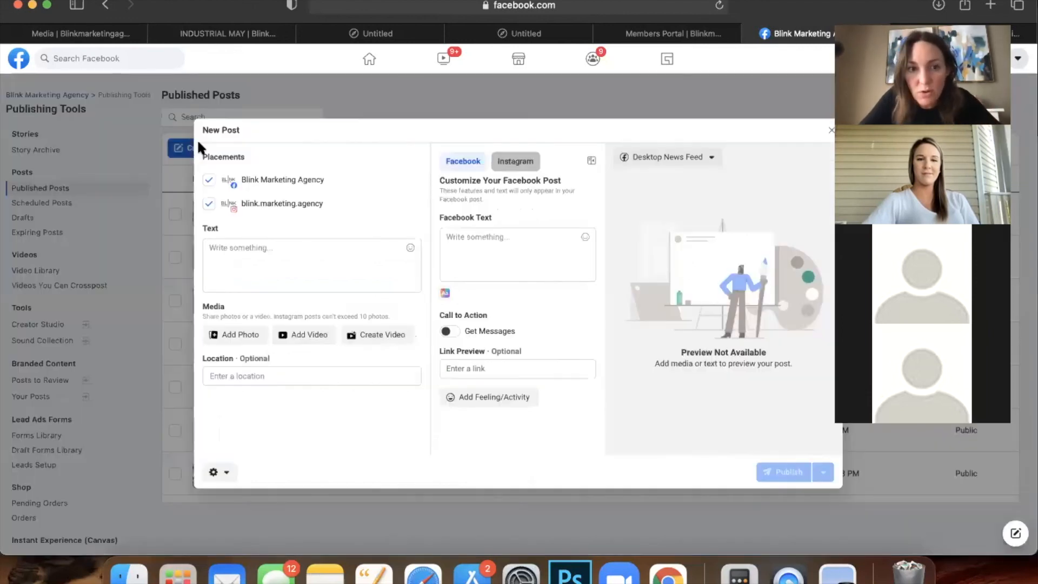
{"action": "left_click", "coordinate": [248, 253]}
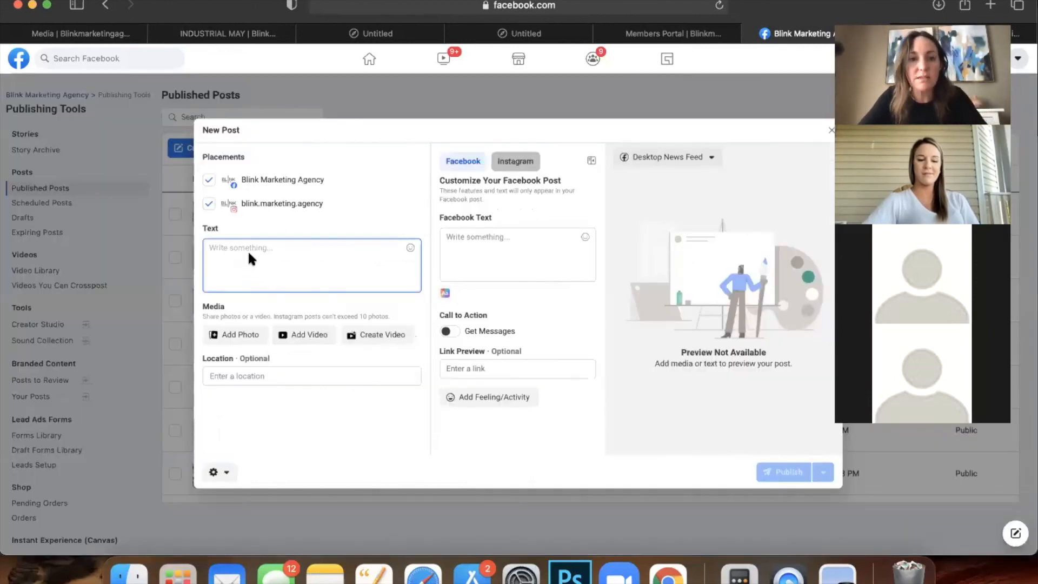
{"action": "key", "text": "super+v"}
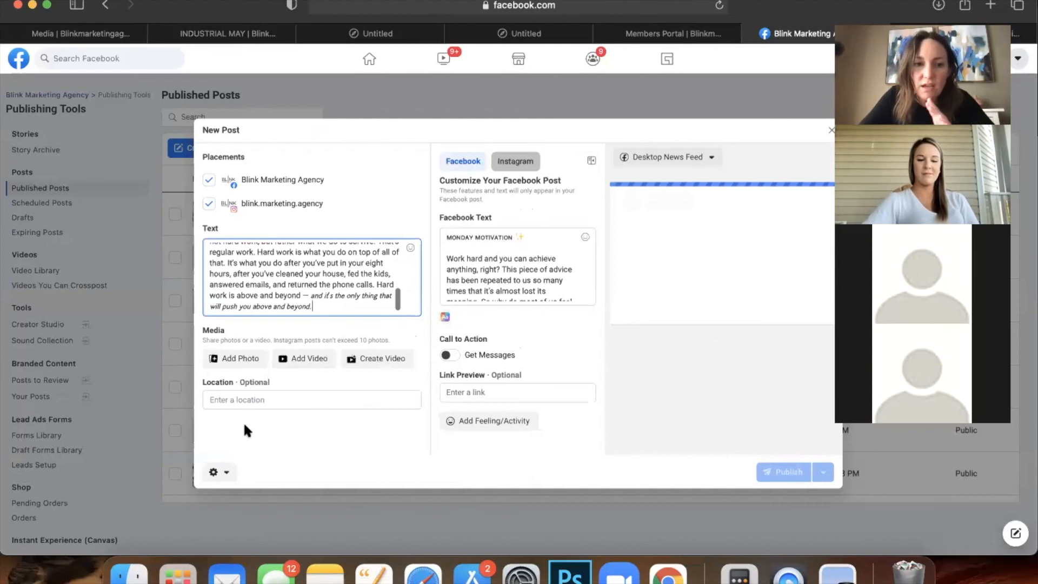
Attach 3rd.png from Downloads as the post's photo.
{"action": "left_click", "coordinate": [227, 358]}
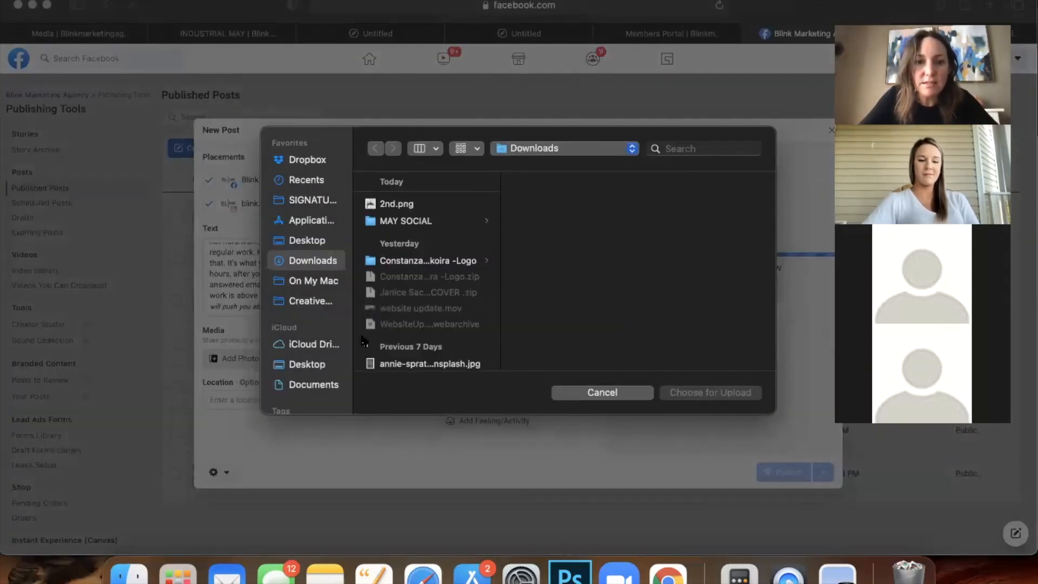
{"action": "left_click", "coordinate": [395, 207]}
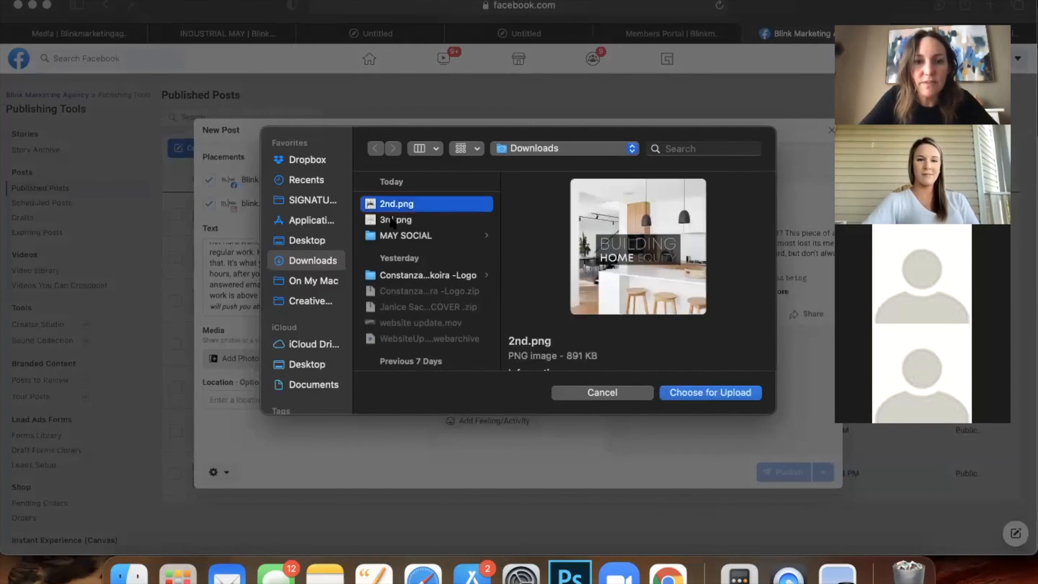
{"action": "left_click", "coordinate": [391, 221]}
{"action": "double_click", "coordinate": [389, 220]}
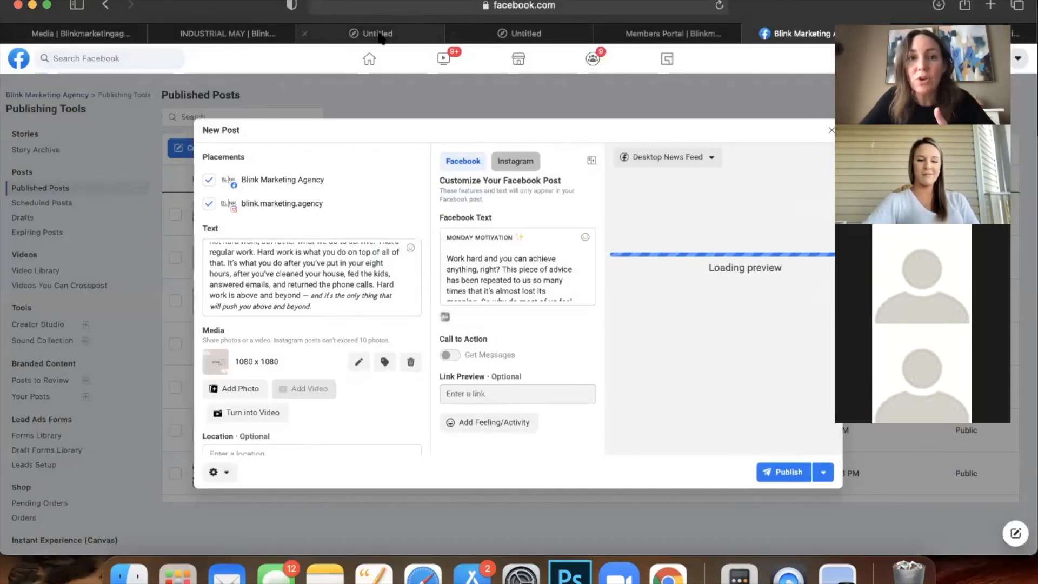
Check the May content calendar page, then return and cancel adding another photo.
{"action": "left_click", "coordinate": [227, 34]}
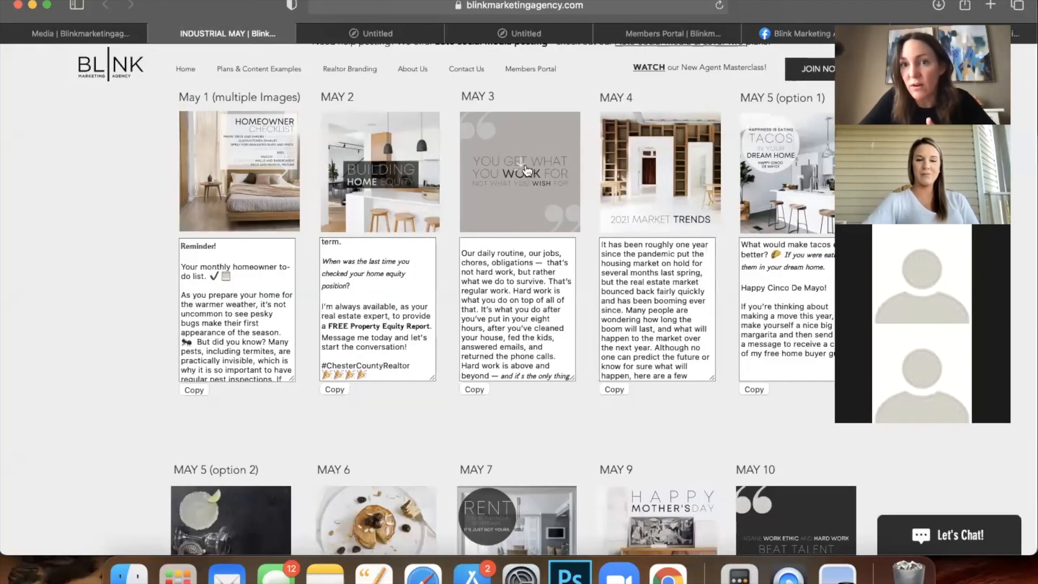
{"action": "left_click", "coordinate": [800, 34]}
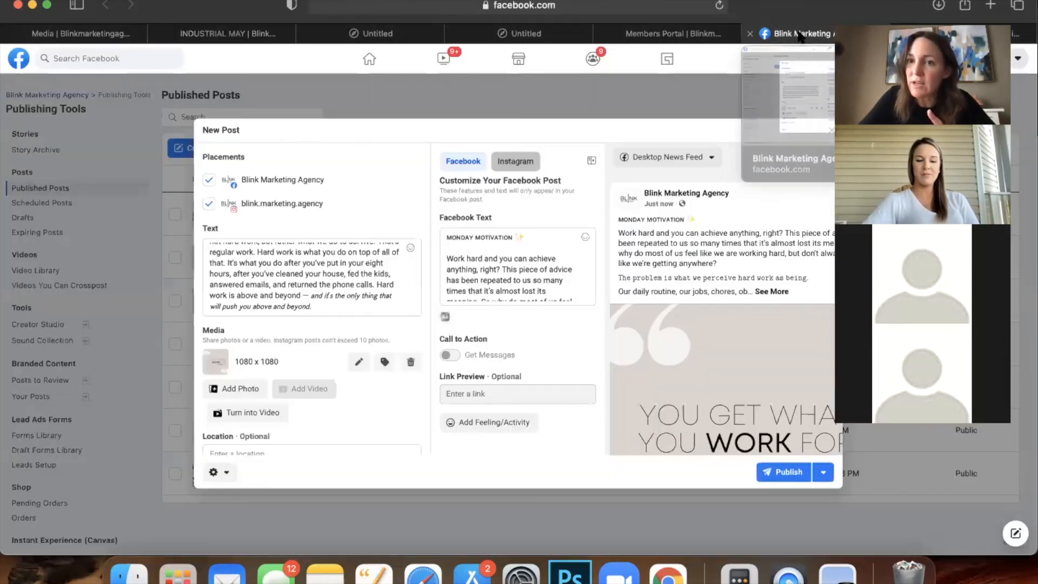
{"action": "left_click", "coordinate": [223, 387]}
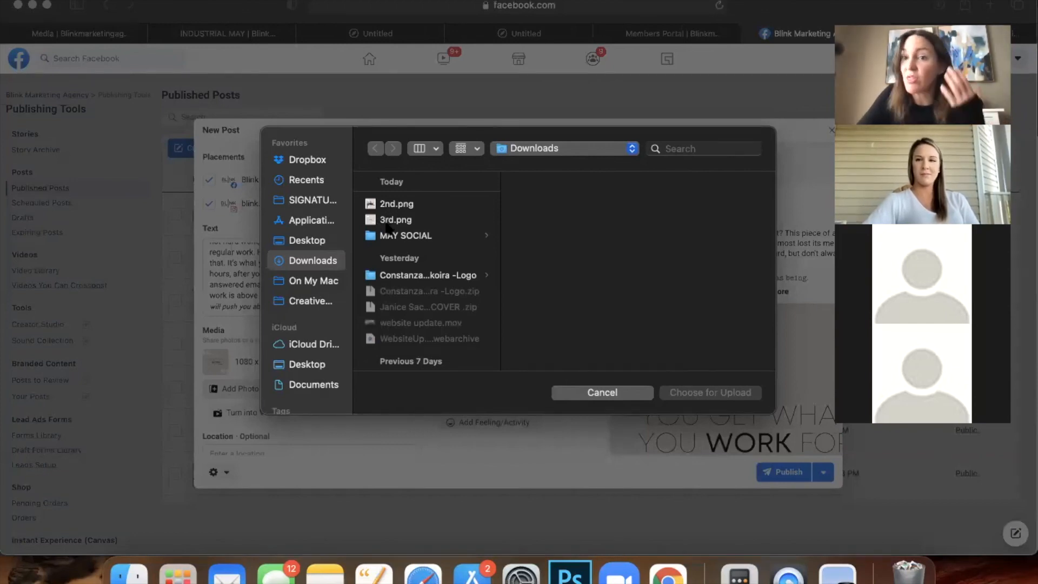
{"action": "left_click", "coordinate": [615, 394]}
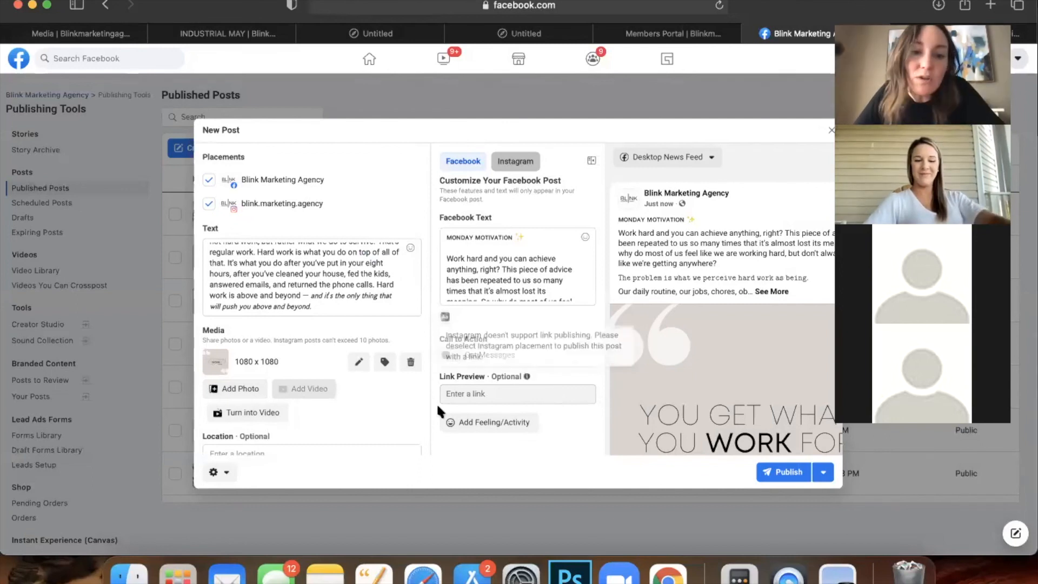
{"action": "left_click", "coordinate": [834, 475]}
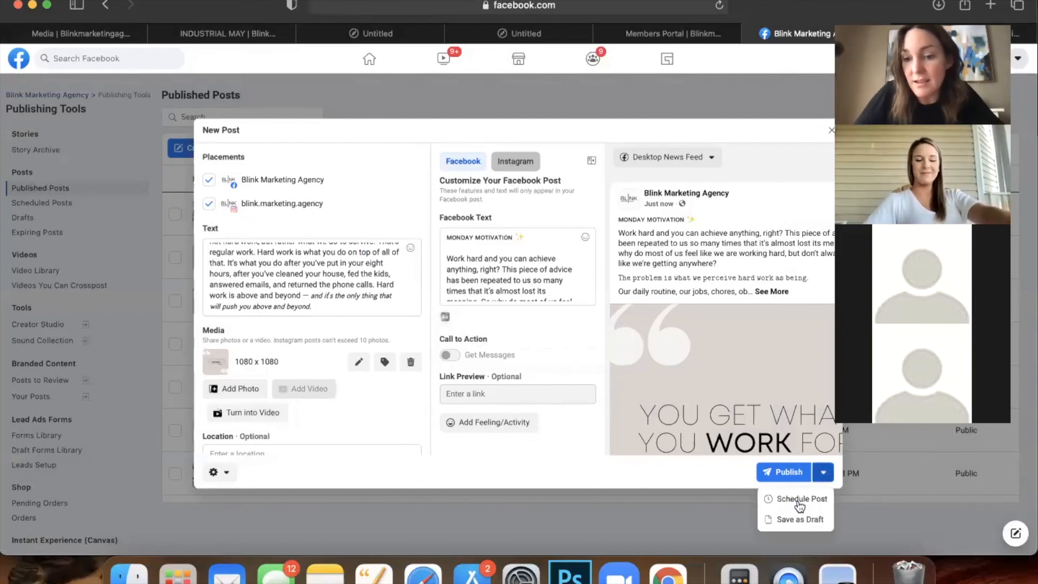
{"action": "left_click", "coordinate": [800, 502]}
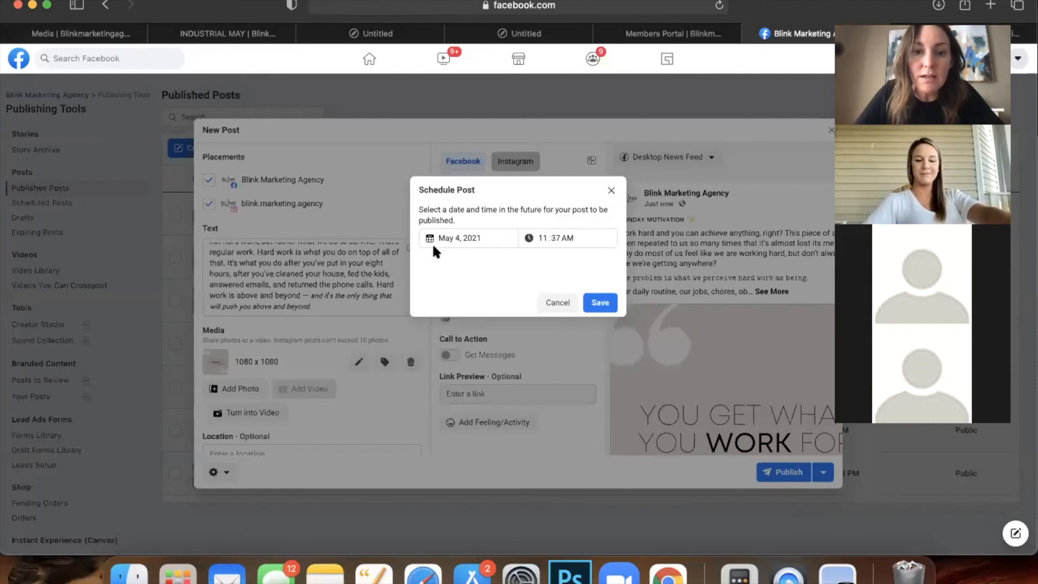
{"action": "left_click", "coordinate": [454, 239]}
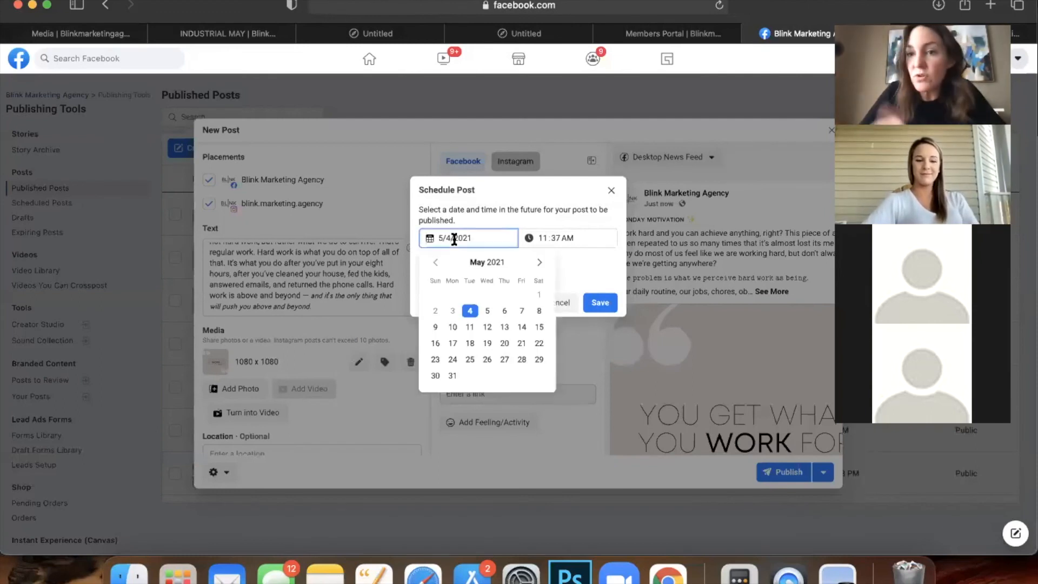
{"action": "left_click", "coordinate": [611, 191]}
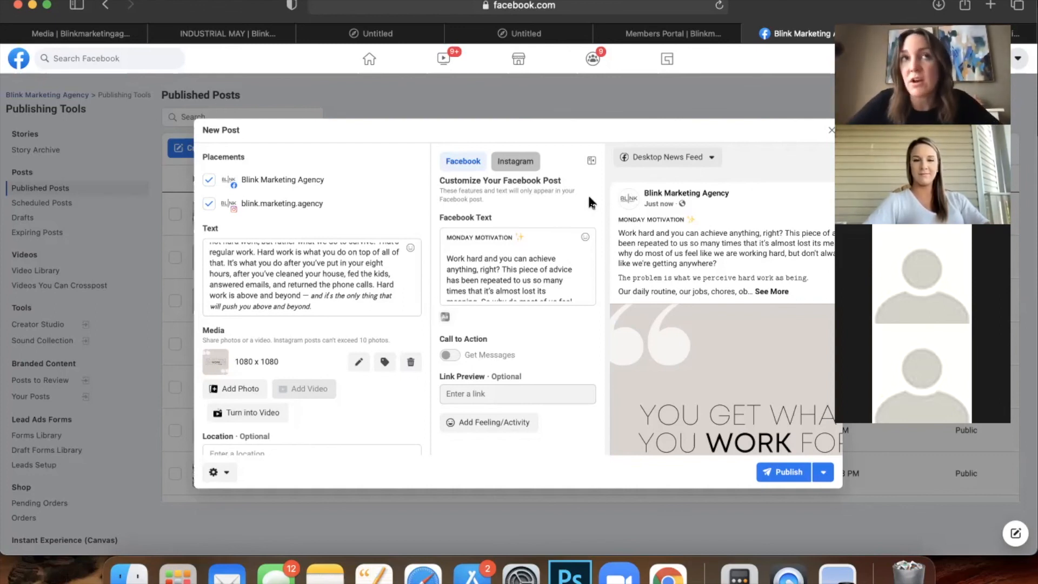
From the May content calendar, go through the listing templates and Script & Inspire Me pages to open the Just Listed Script template.
{"action": "left_click", "coordinate": [228, 33]}
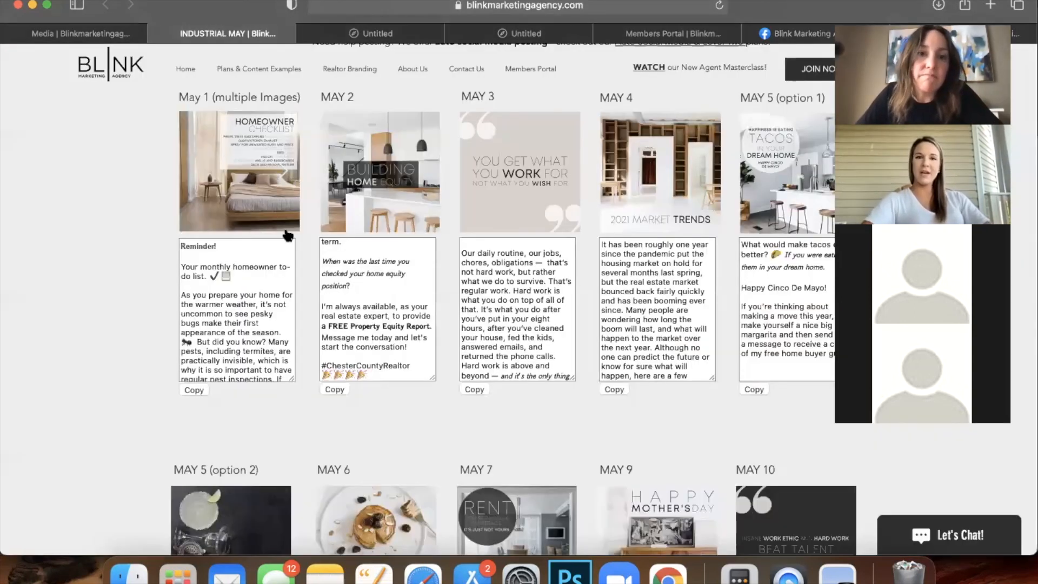
{"action": "scroll", "coordinate": [318, 204], "scroll_direction": "up", "scroll_amount": 3}
{"action": "scroll", "coordinate": [318, 204], "scroll_direction": "up", "scroll_amount": 5}
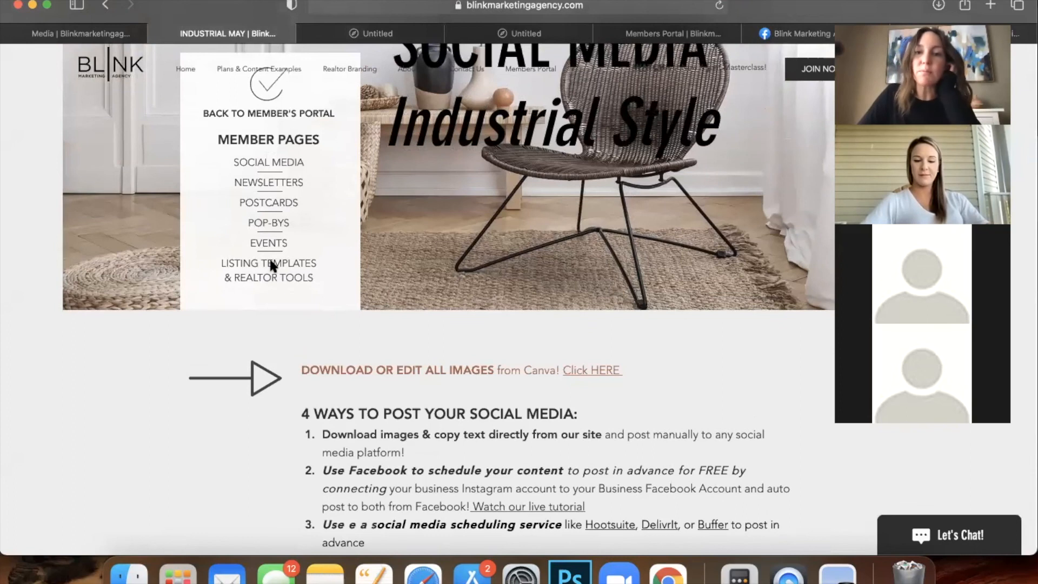
{"action": "left_click", "coordinate": [269, 263]}
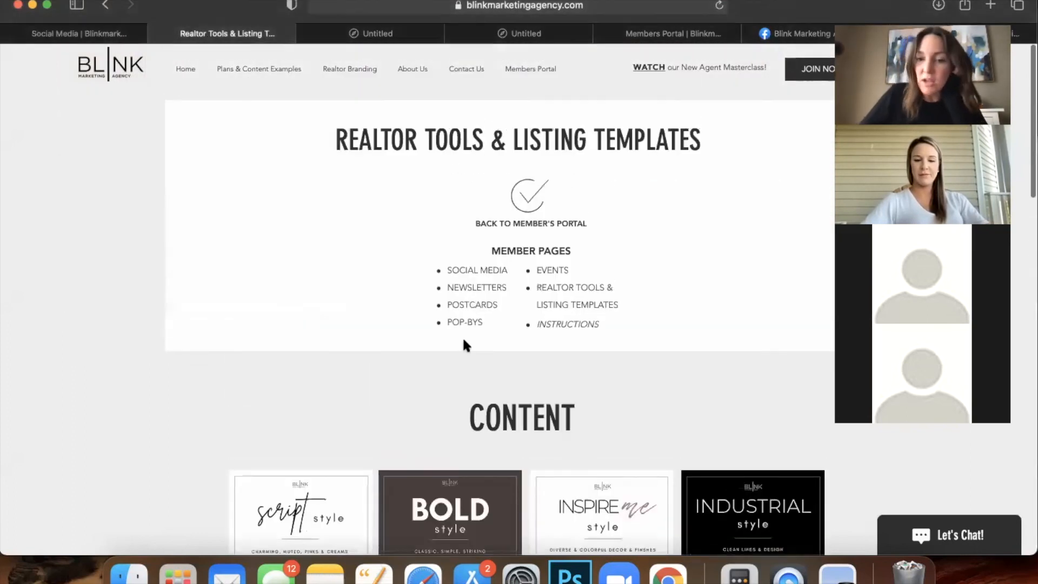
{"action": "scroll", "coordinate": [462, 336], "scroll_direction": "down", "scroll_amount": 3}
{"action": "left_click", "coordinate": [286, 410]}
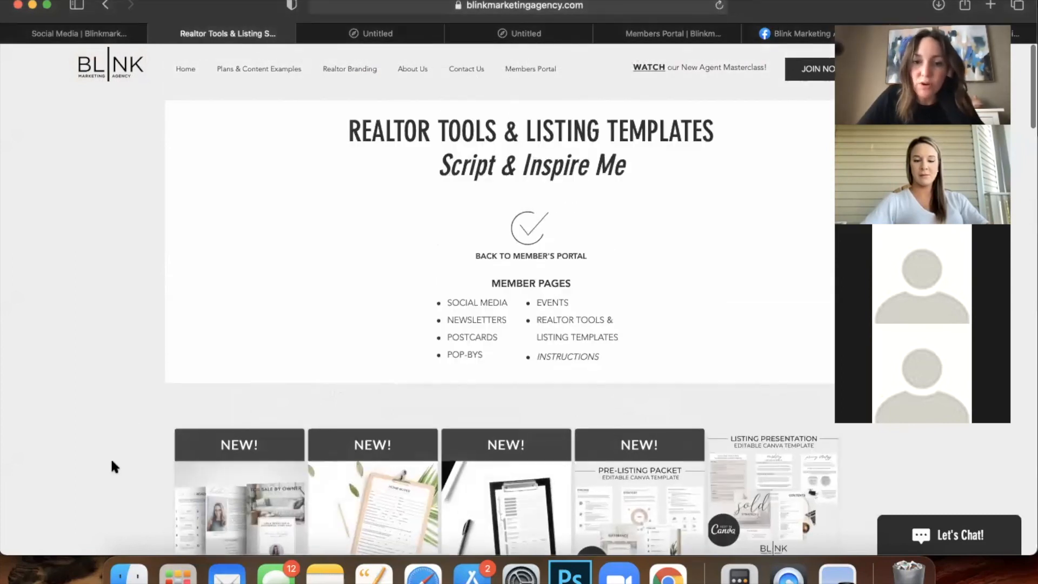
{"action": "scroll", "coordinate": [112, 469], "scroll_direction": "down", "scroll_amount": 10}
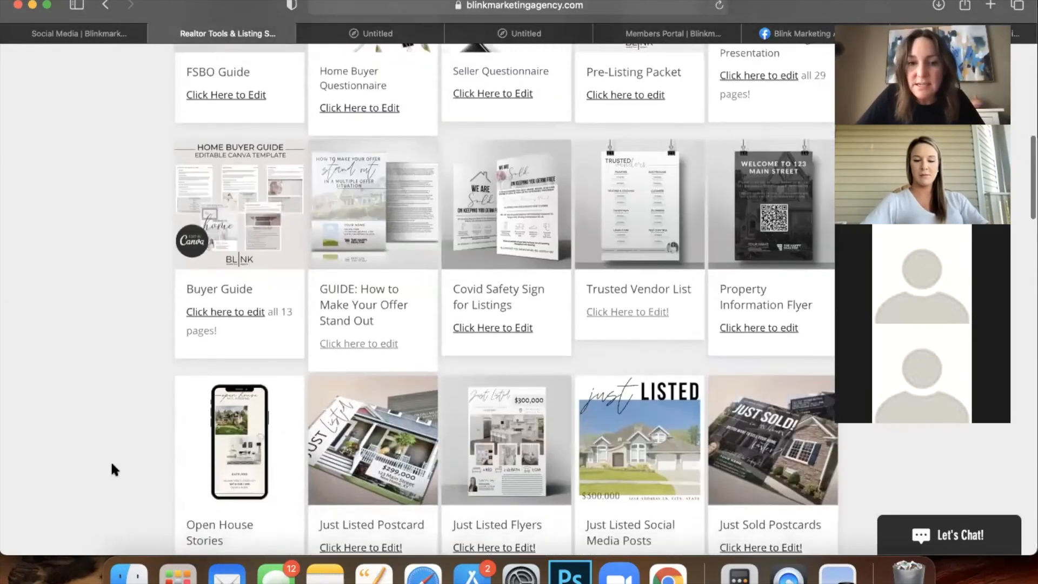
{"action": "scroll", "coordinate": [112, 468], "scroll_direction": "down", "scroll_amount": 5}
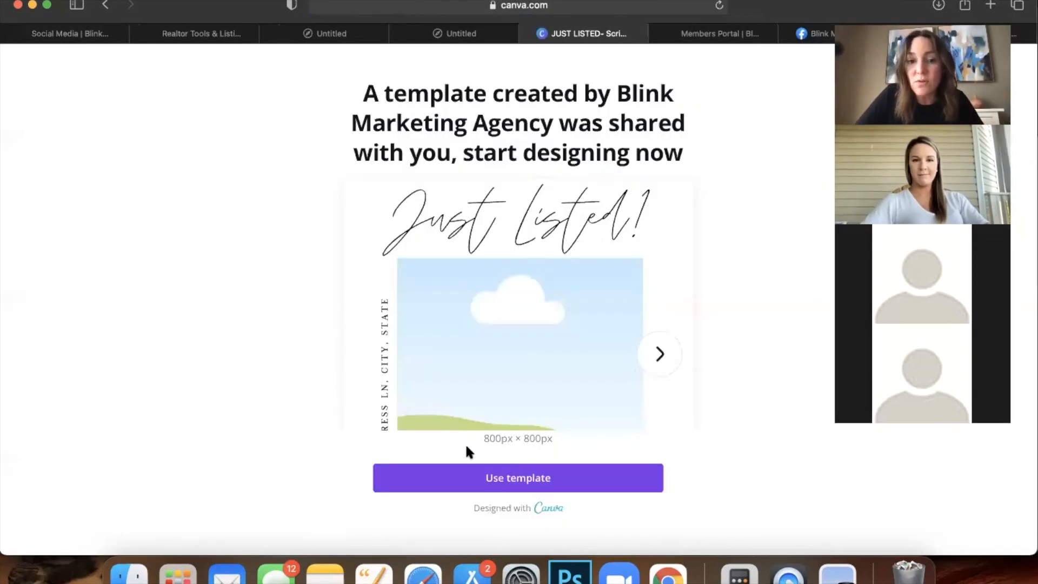
Make an editable copy of the Just Listed template and drop the cactus bedroom photo into its page 1 frame.
{"action": "left_click", "coordinate": [493, 477]}
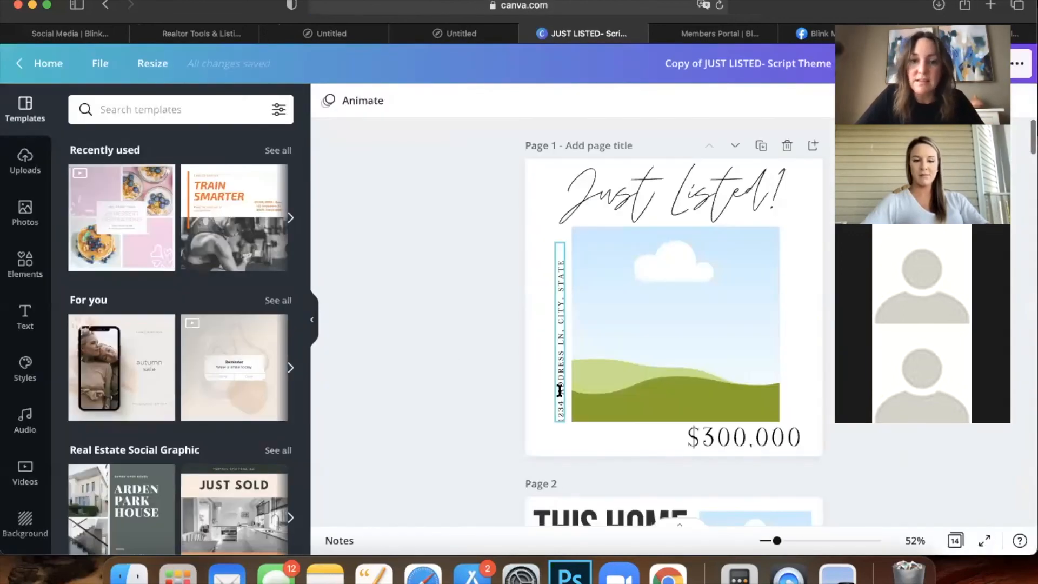
{"action": "left_click", "coordinate": [560, 389]}
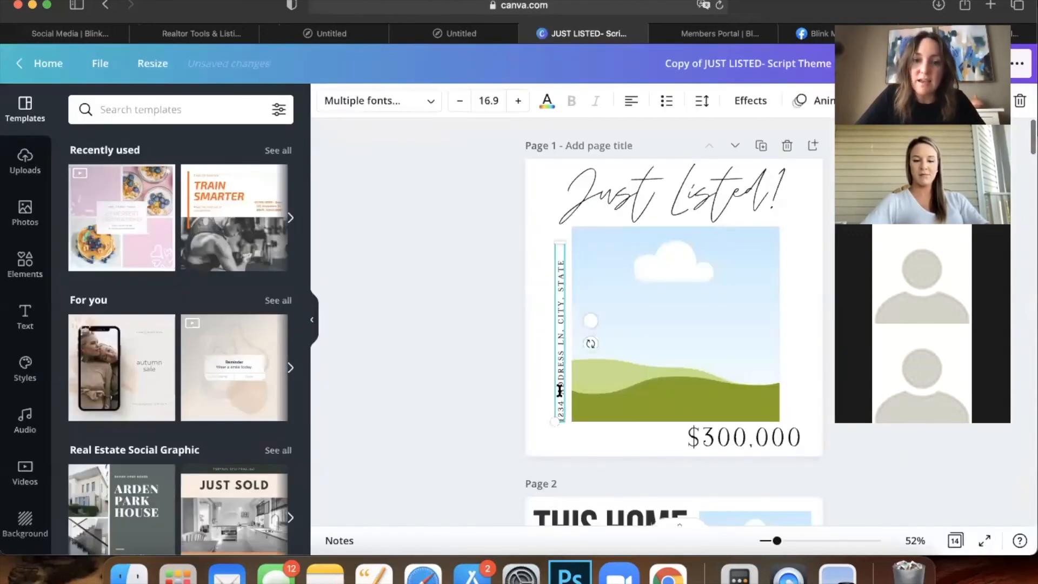
{"action": "left_click", "coordinate": [560, 390]}
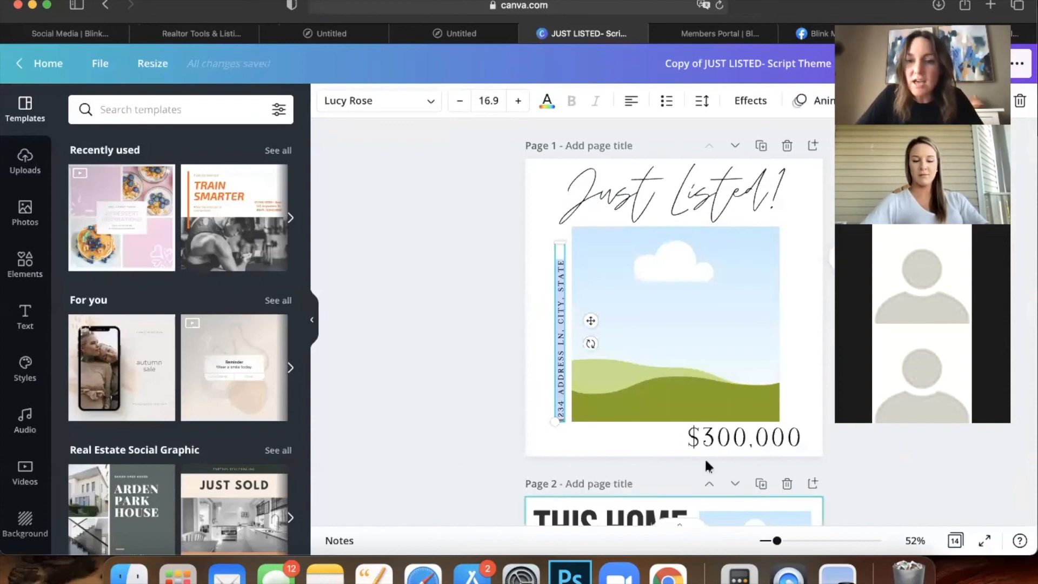
{"action": "left_click", "coordinate": [692, 437]}
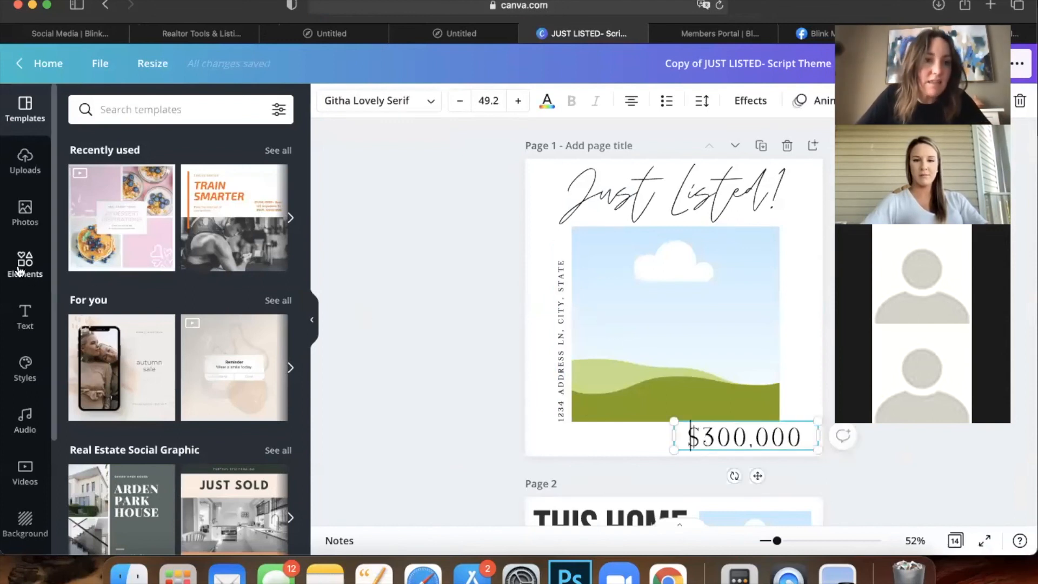
{"action": "left_click", "coordinate": [25, 161]}
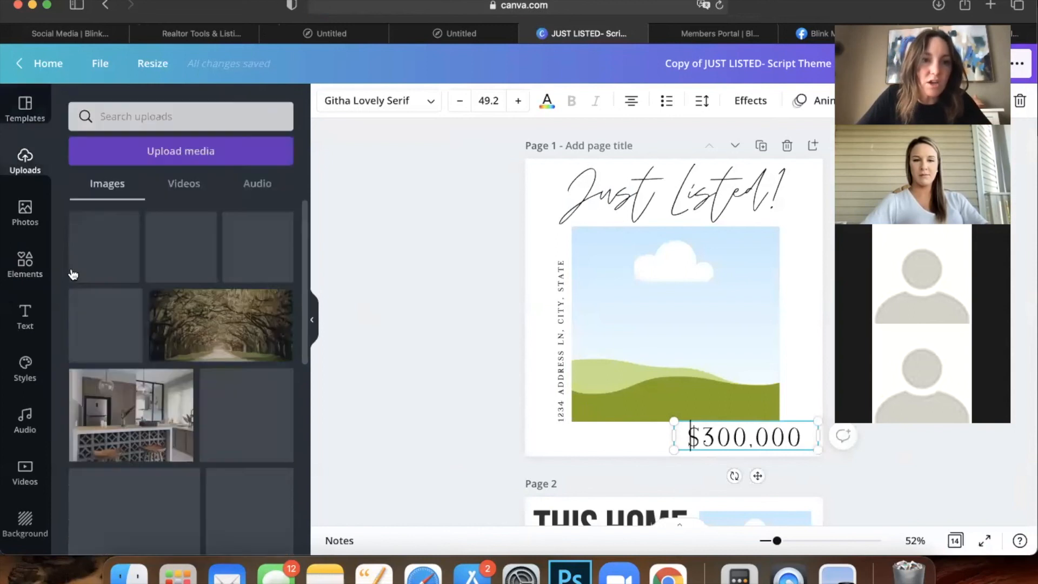
{"action": "scroll", "coordinate": [72, 275], "scroll_direction": "down", "scroll_amount": 5}
{"action": "left_click_drag", "start_coordinate": [581, 336], "coordinate": [590, 335]}
{"action": "left_click", "coordinate": [406, 251]}
{"action": "left_click_drag", "start_coordinate": [918, 16], "coordinate": [406, 86]}
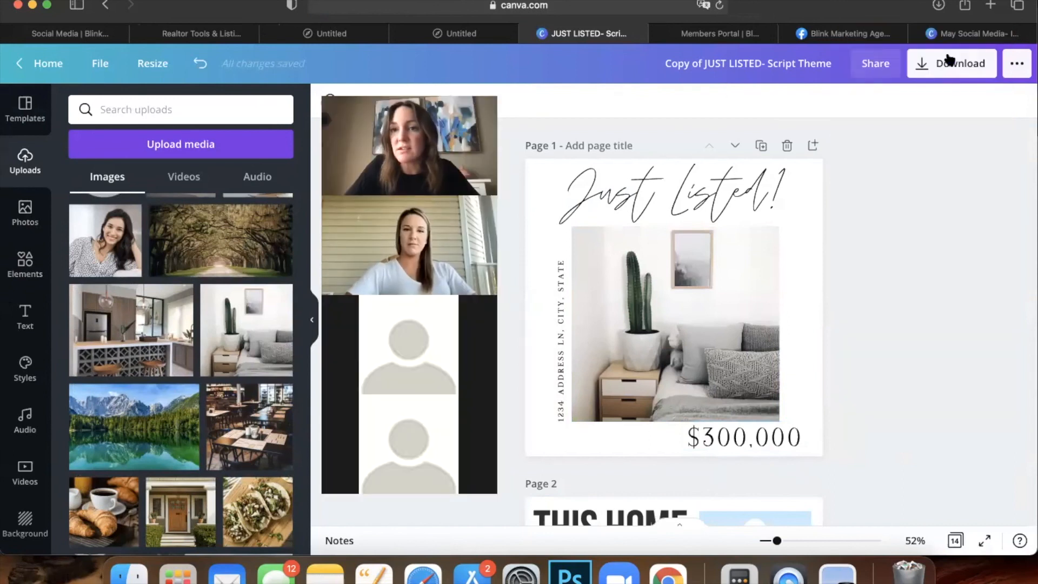
Download only page 1 of the design as a JPG.
{"action": "left_click", "coordinate": [949, 59]}
{"action": "left_click", "coordinate": [909, 164]}
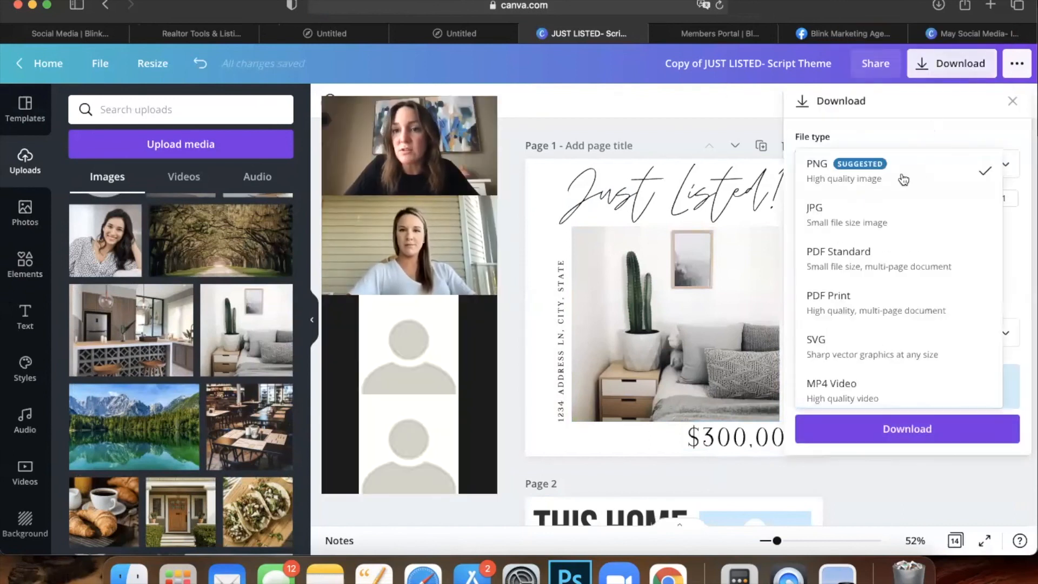
{"action": "left_click", "coordinate": [870, 222]}
{"action": "left_click", "coordinate": [898, 323]}
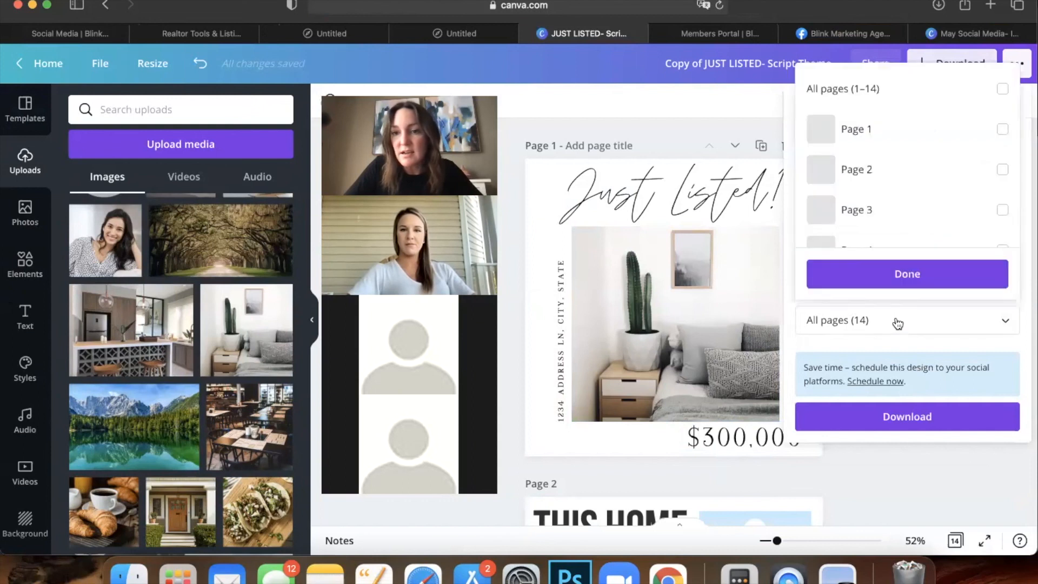
{"action": "left_click", "coordinate": [908, 131]}
{"action": "left_click", "coordinate": [892, 275]}
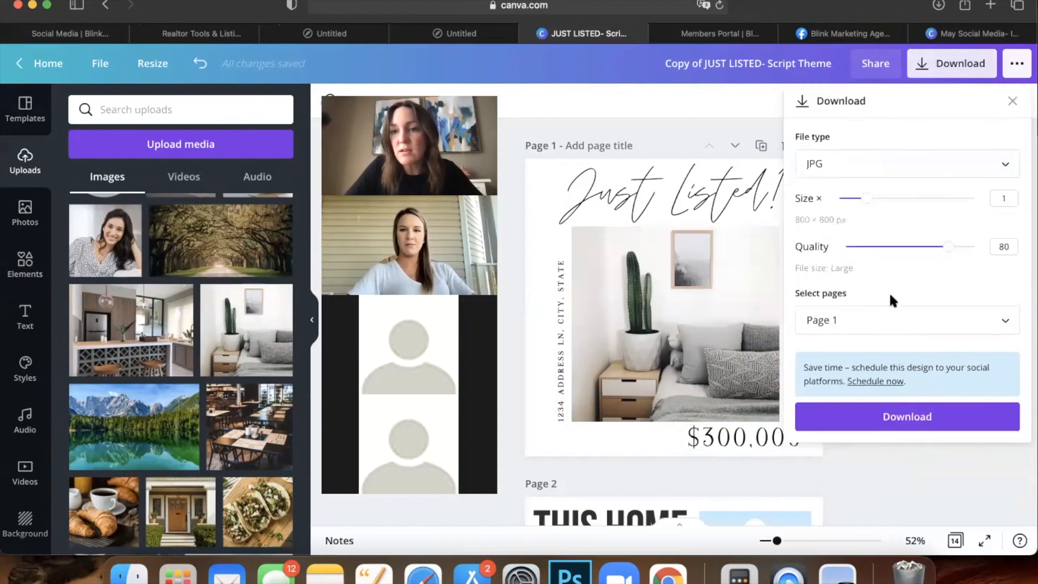
{"action": "left_click", "coordinate": [865, 416]}
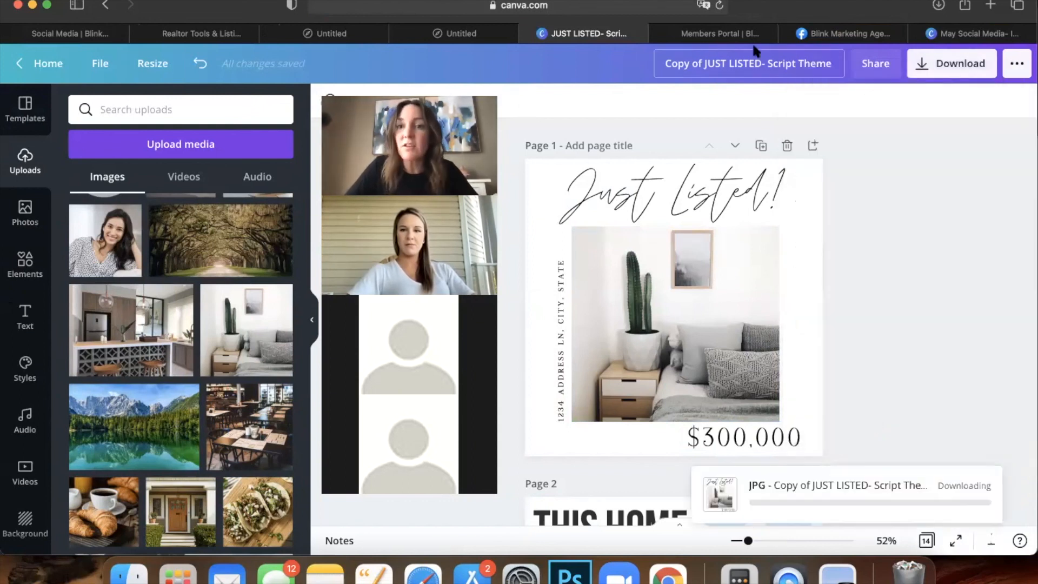
{"action": "mouse_move", "coordinate": [837, 39]}
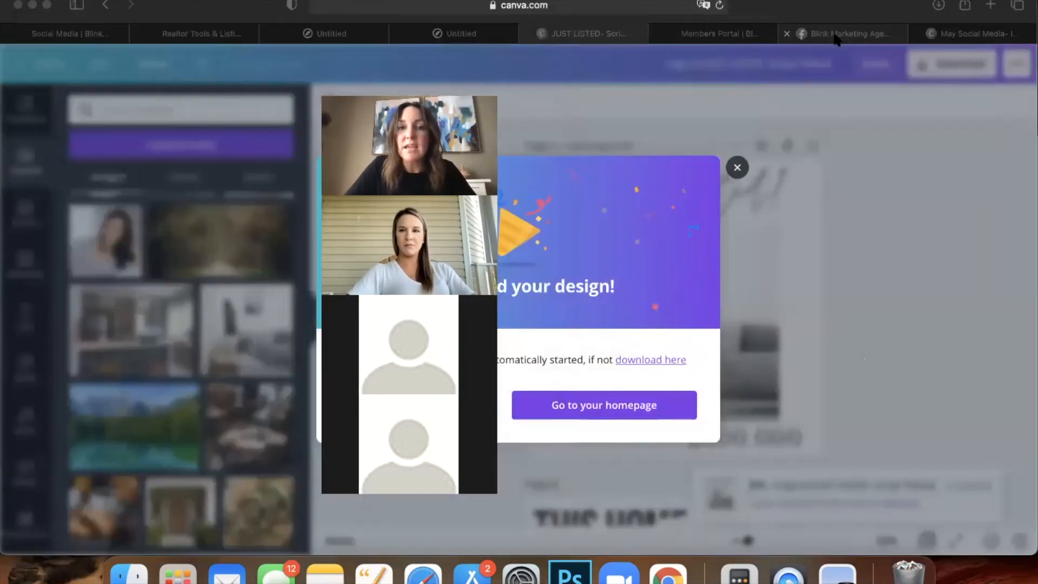
{"action": "left_click", "coordinate": [836, 35]}
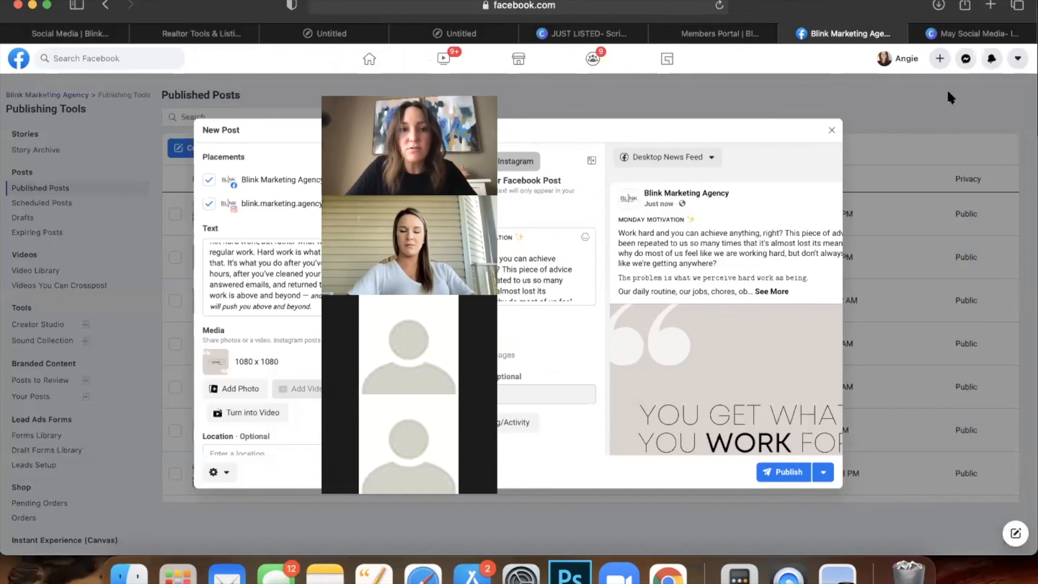
Close and discard the earlier post draft, then start a new post.
{"action": "left_click", "coordinate": [832, 130]}
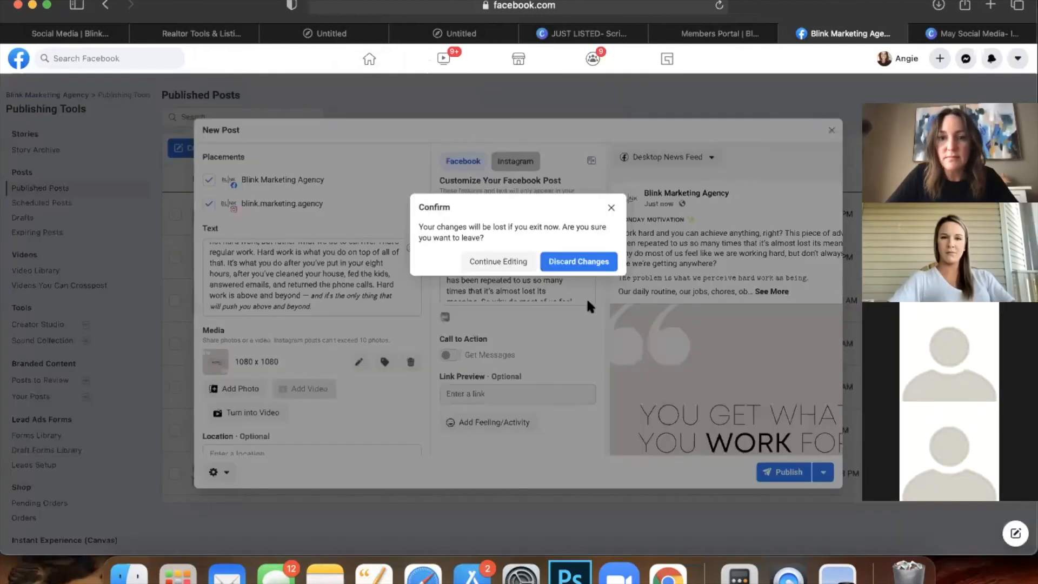
{"action": "left_click", "coordinate": [581, 262]}
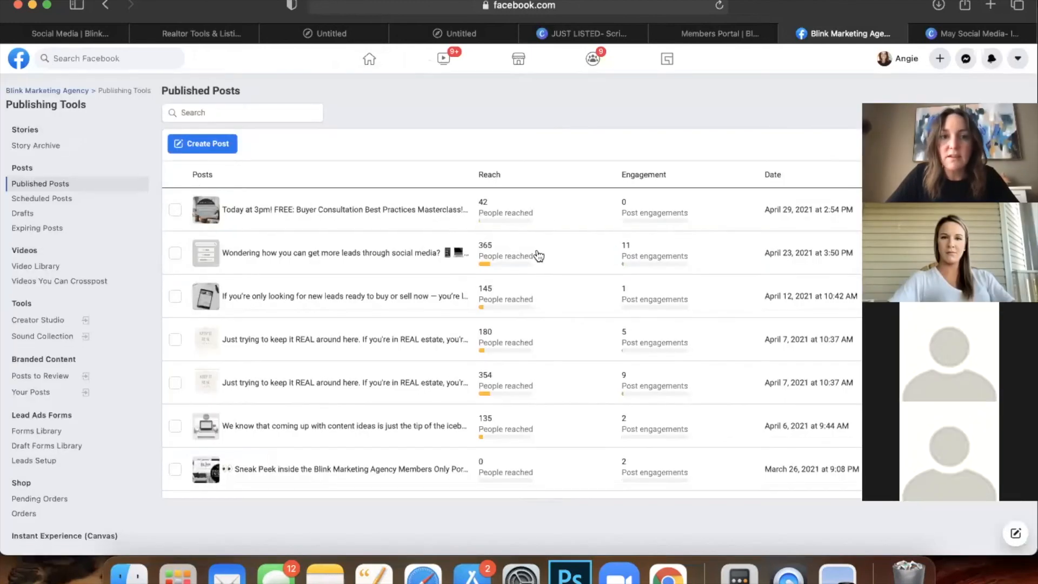
{"action": "left_click", "coordinate": [205, 149]}
Attach the downloaded 'Copy of JUST LISTED' JPG as the new post's photo.
{"action": "left_click", "coordinate": [303, 256]}
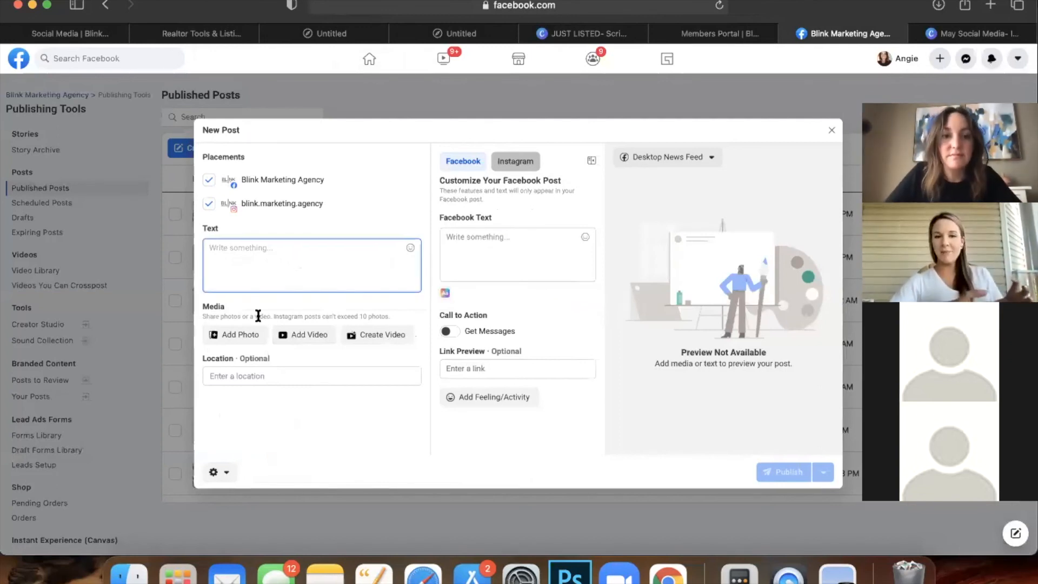
{"action": "left_click", "coordinate": [240, 336]}
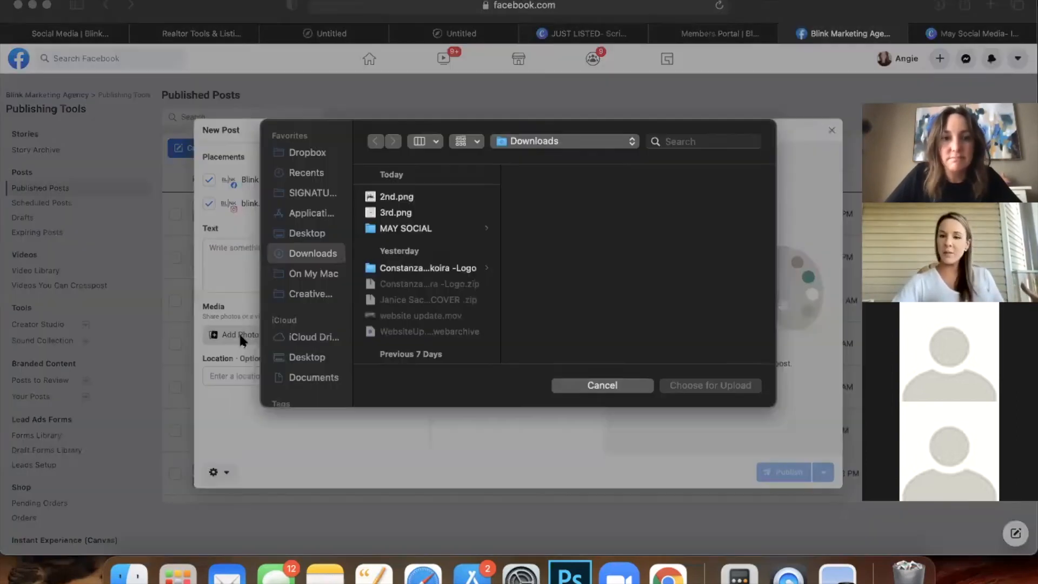
{"action": "left_click", "coordinate": [410, 237]}
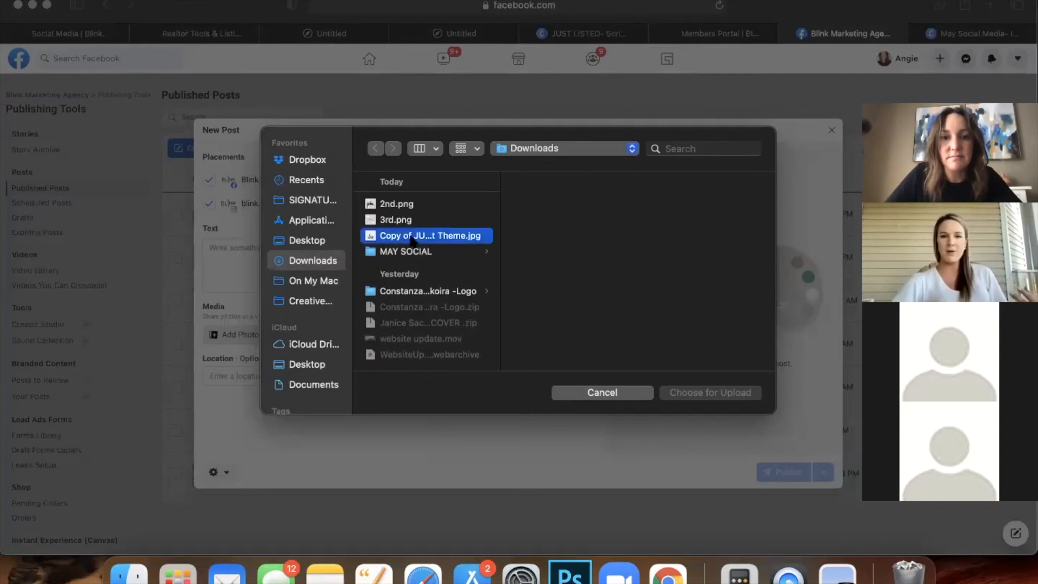
{"action": "left_click", "coordinate": [601, 393]}
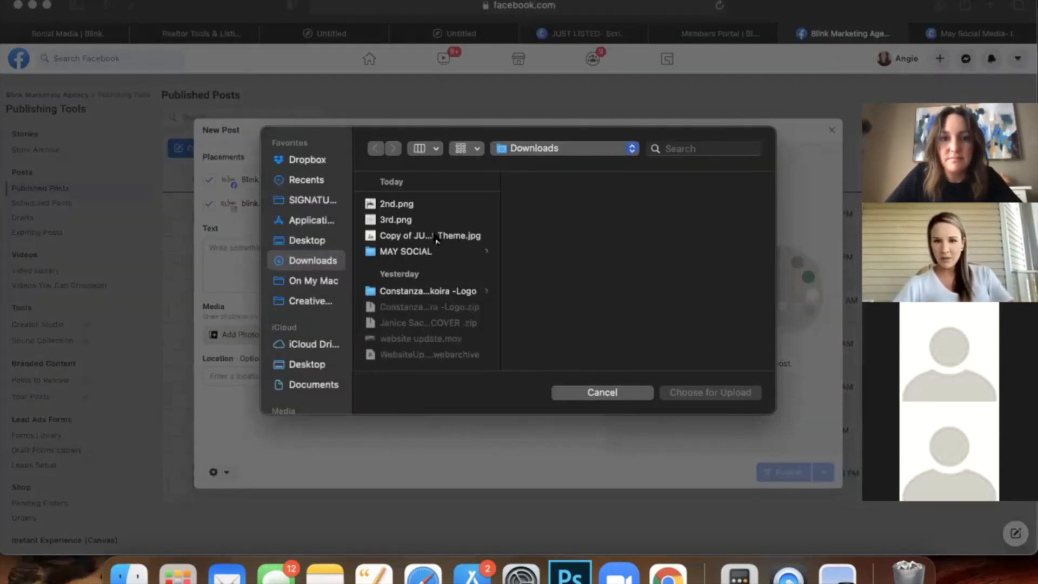
{"action": "left_click", "coordinate": [437, 236]}
{"action": "left_click", "coordinate": [707, 392]}
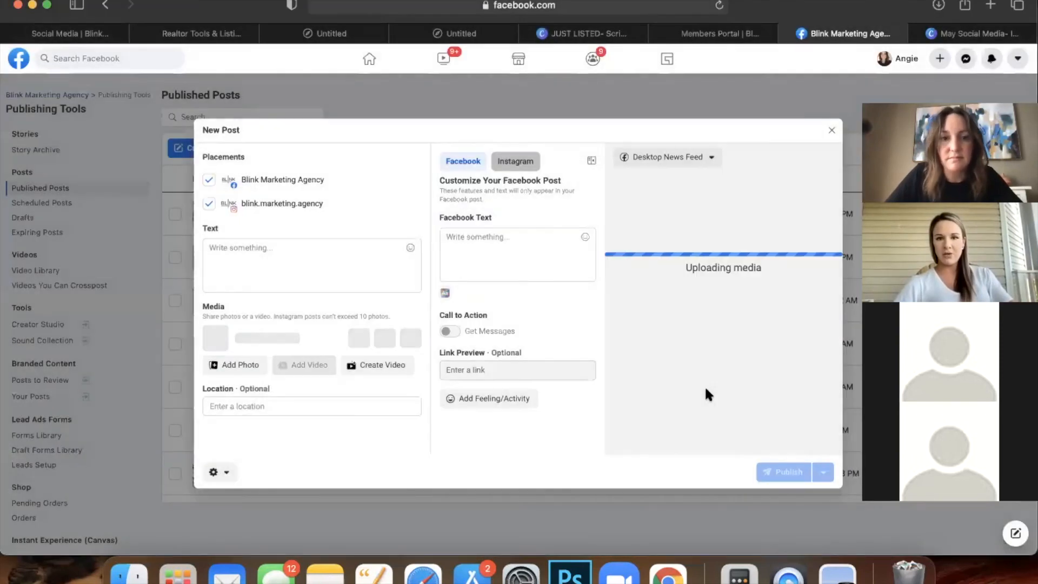
Caption the post 'This beautiful home just listed for $599K in gorgeous neighborhood!!'.
{"action": "left_click", "coordinate": [267, 248]}
{"action": "type", "text": "Here is ome"}
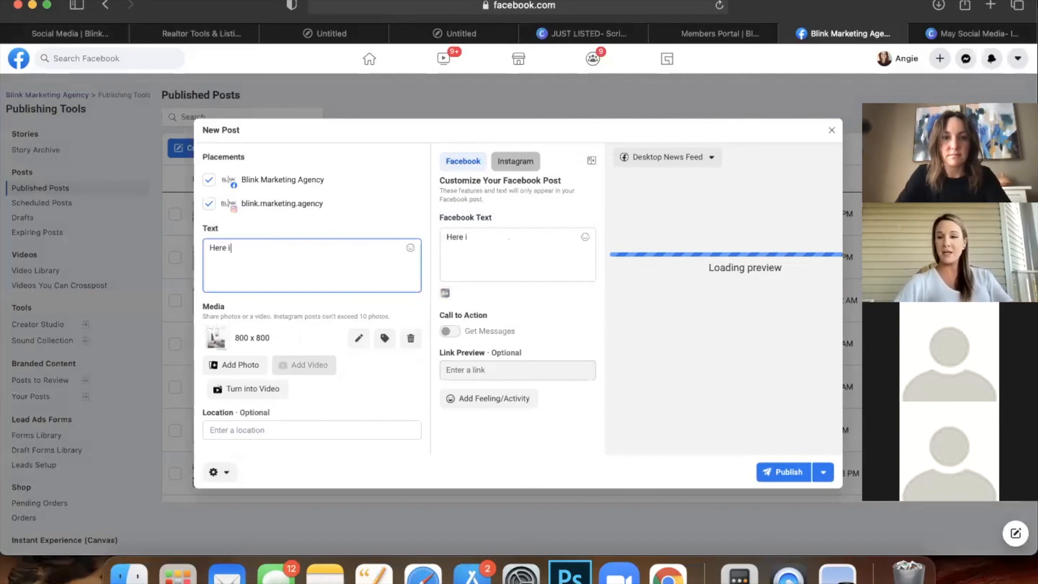
{"action": "key", "text": "BackSpace"}
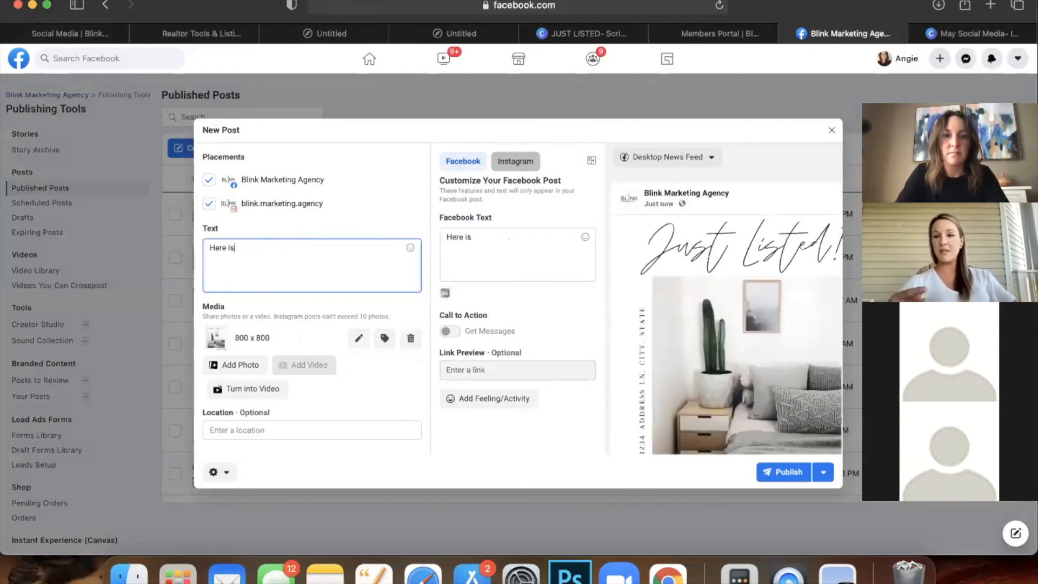
{"action": "key", "text": "BackSpace"}
{"action": "type", "text": "This beau"}
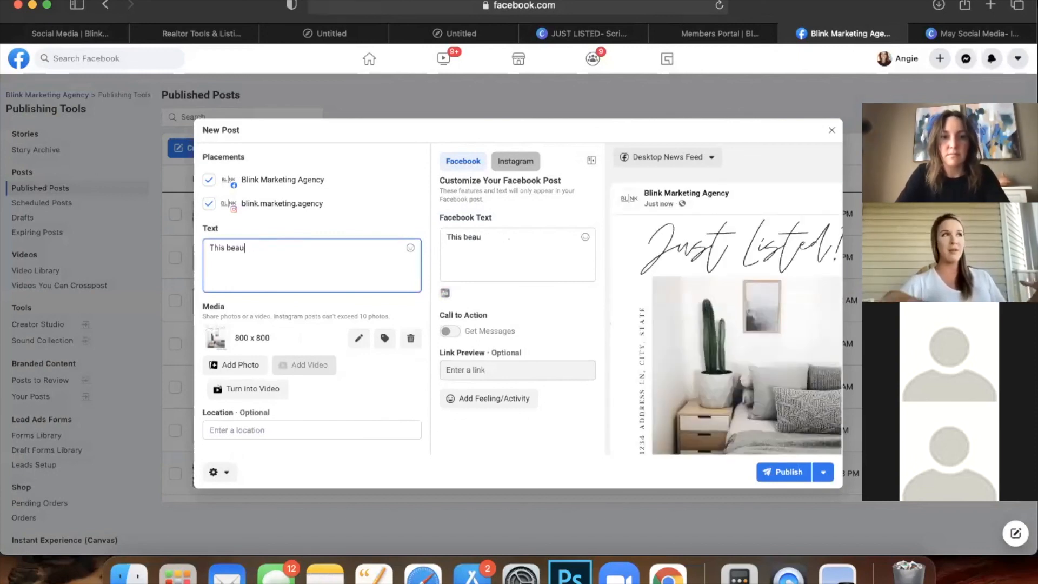
{"action": "type", "text": "tiful home is"}
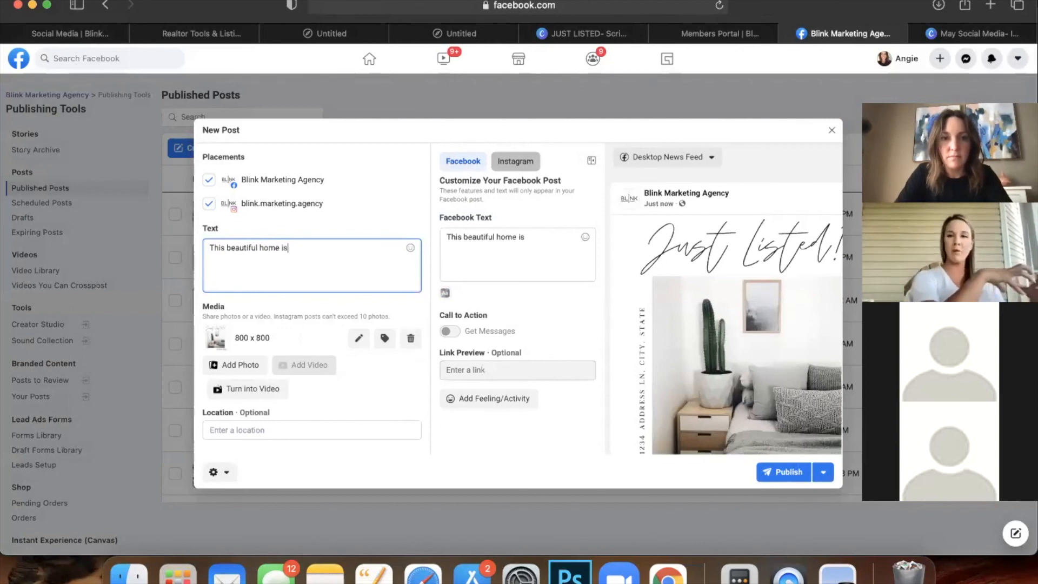
{"action": "key", "text": "BackSpace"}
{"action": "key", "text": "BackSpace"}
{"action": "type", "text": "just listed for $599K in"}
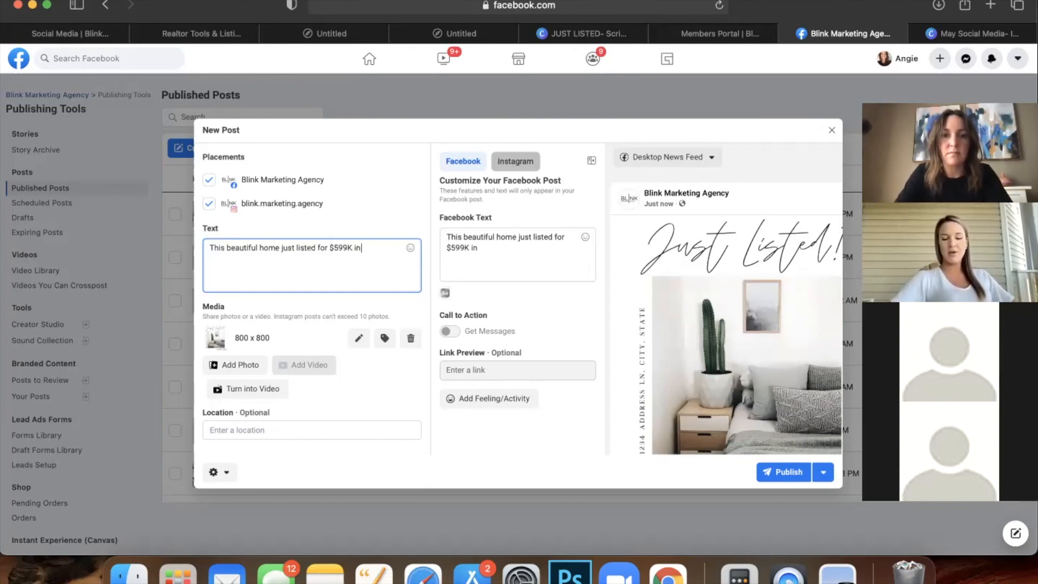
{"action": "type", "text": "ous neighborhood!!"}
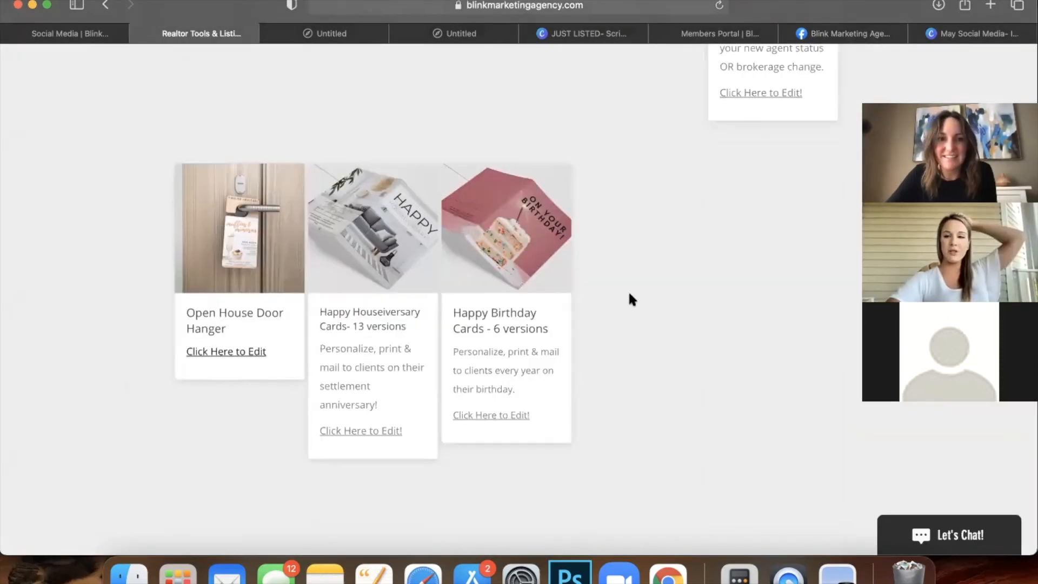
{"action": "scroll", "coordinate": [620, 260], "scroll_direction": "up", "scroll_amount": 5}
{"action": "scroll", "coordinate": [620, 260], "scroll_direction": "up", "scroll_amount": 15}
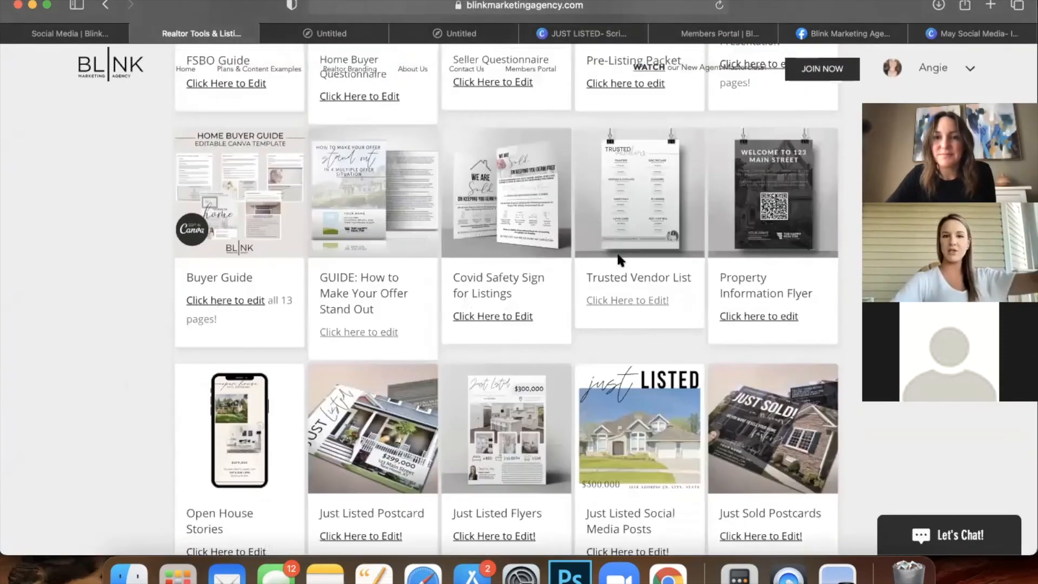
{"action": "scroll", "coordinate": [618, 259], "scroll_direction": "down", "scroll_amount": 5}
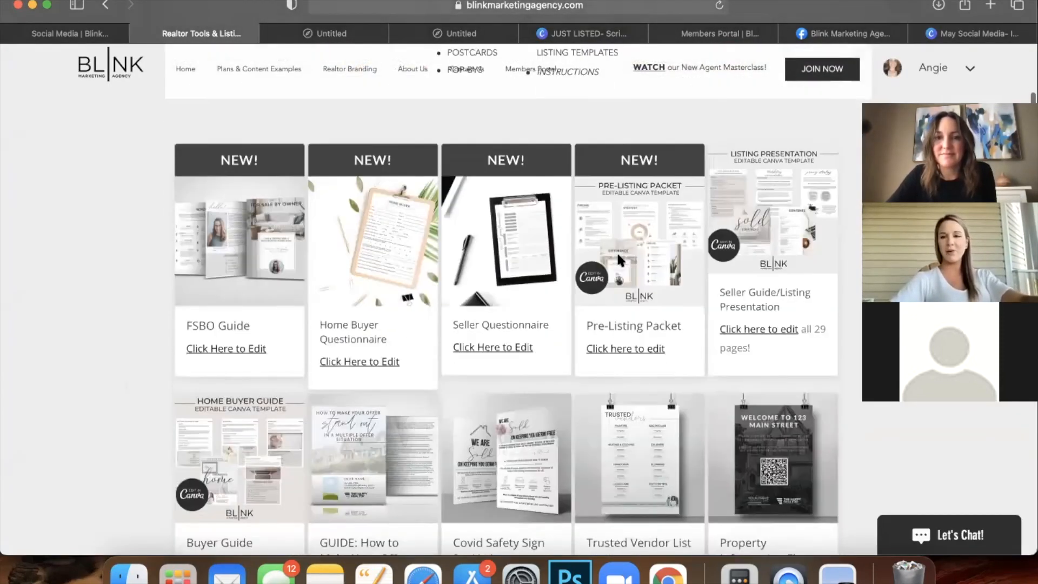